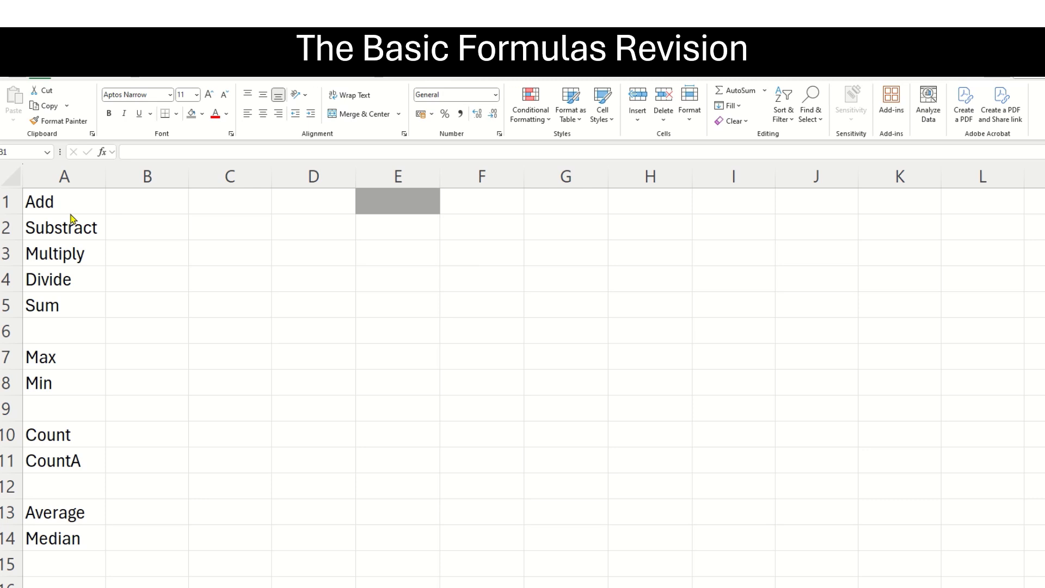
# Enter 1 in both B1 and C1 of the Add row, and enter the formula =1+1 in D1
pyautogui.click(133, 210)
pyautogui.write('1')
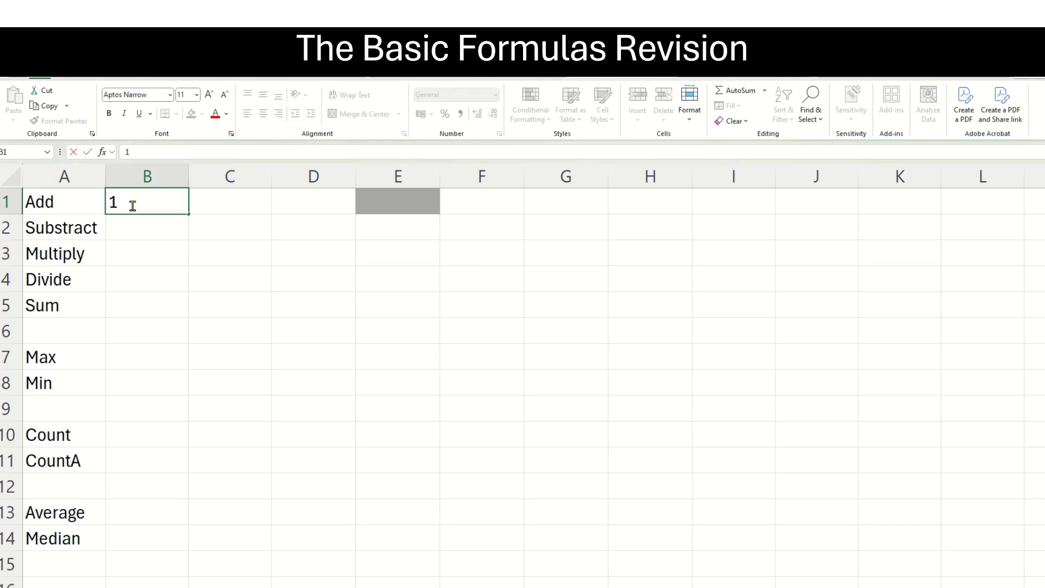
pyautogui.click(220, 197)
pyautogui.write('1')
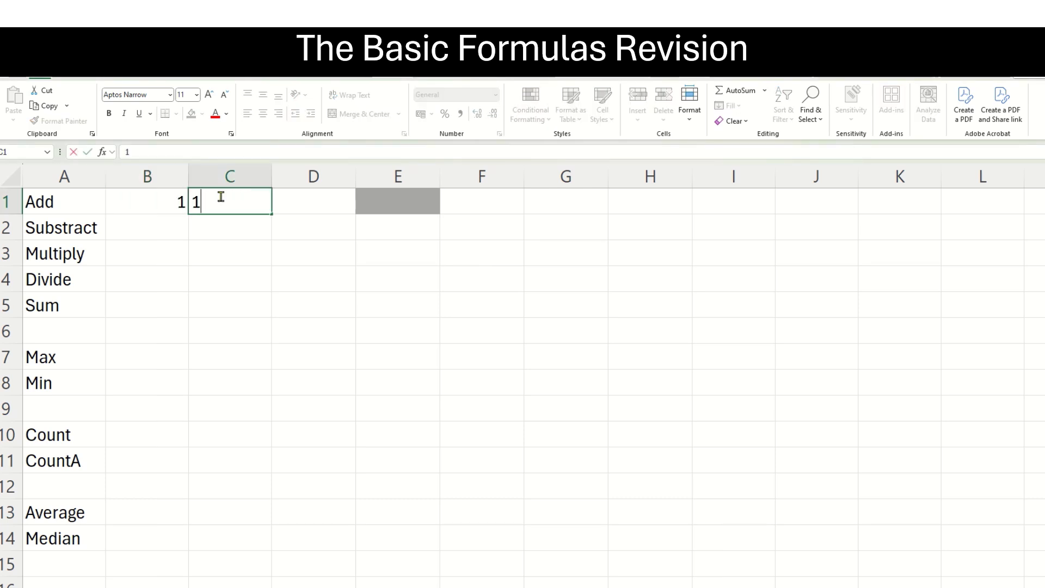
pyautogui.click(320, 204)
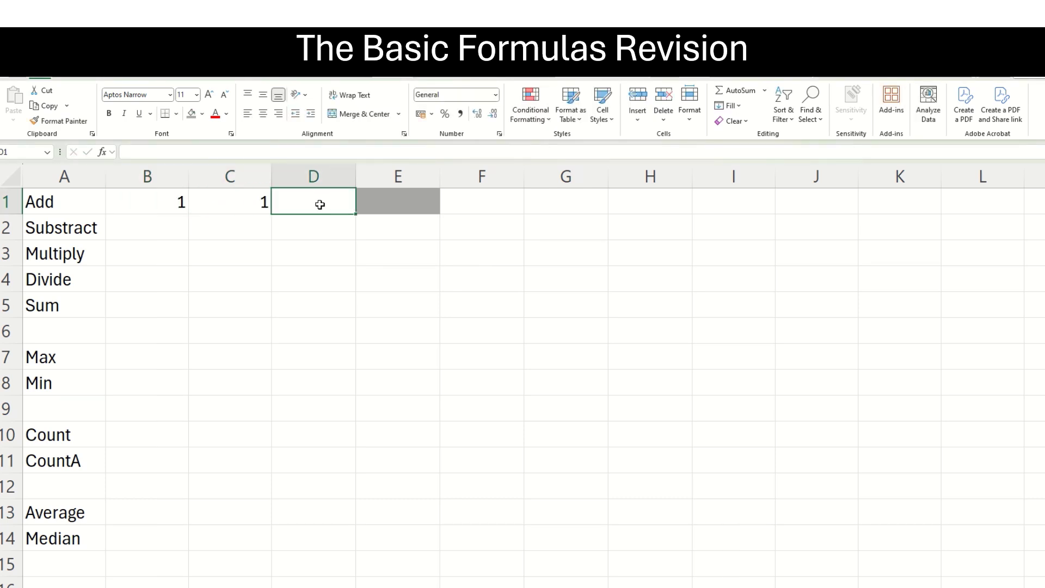
pyautogui.write('=')
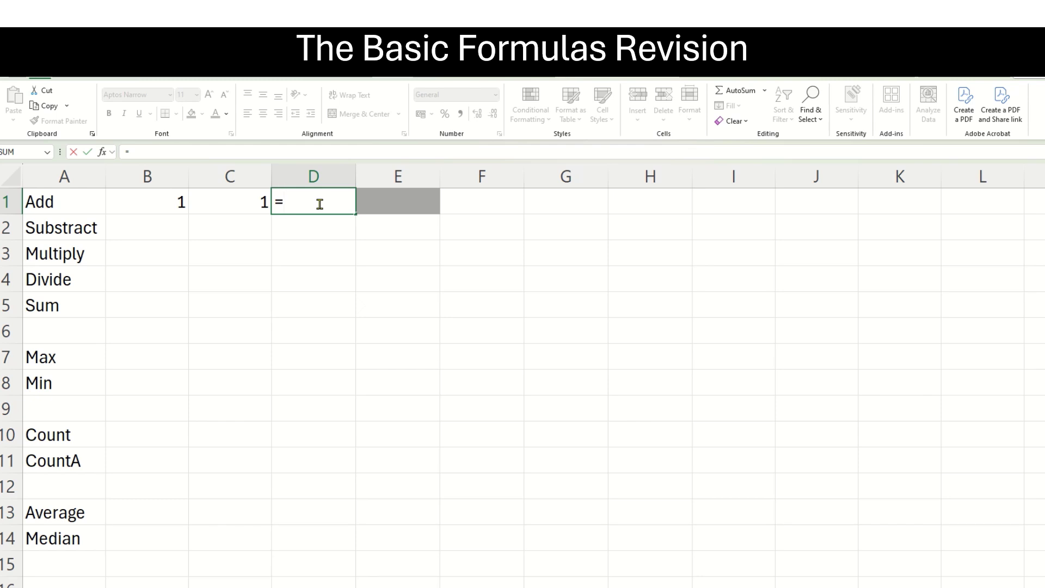
pyautogui.write('1+1')
pyautogui.press('Return')
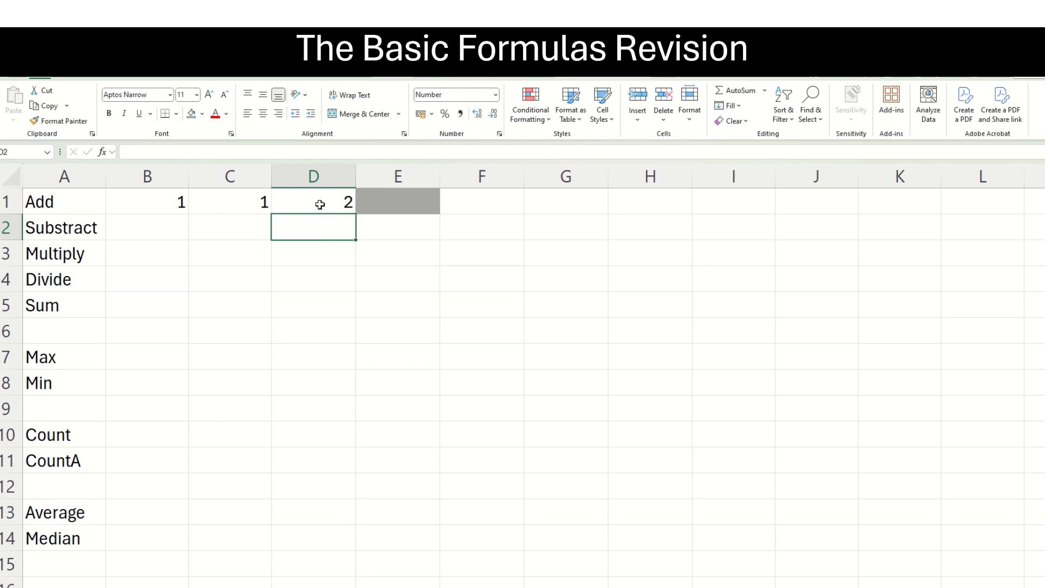
# Add the two cells of the Add row by reference in E1 with the formula =B1+C1
pyautogui.click(395, 198)
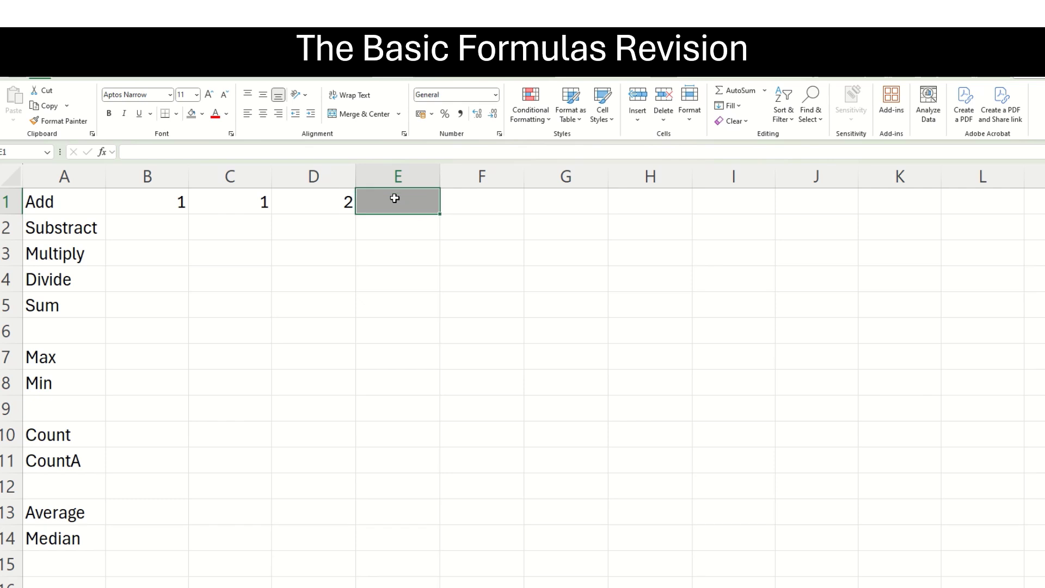
pyautogui.write('=')
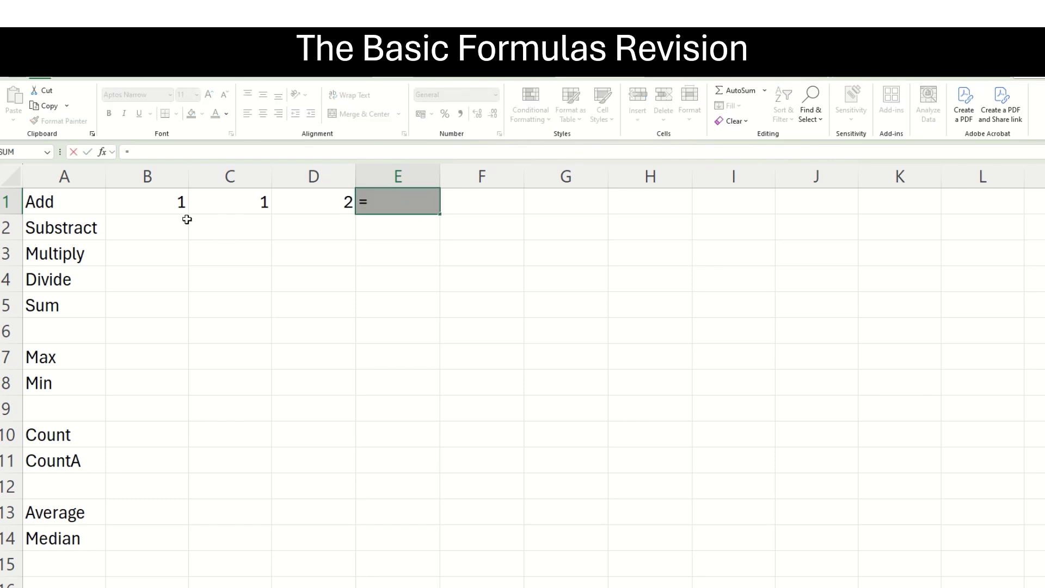
pyautogui.click(165, 203)
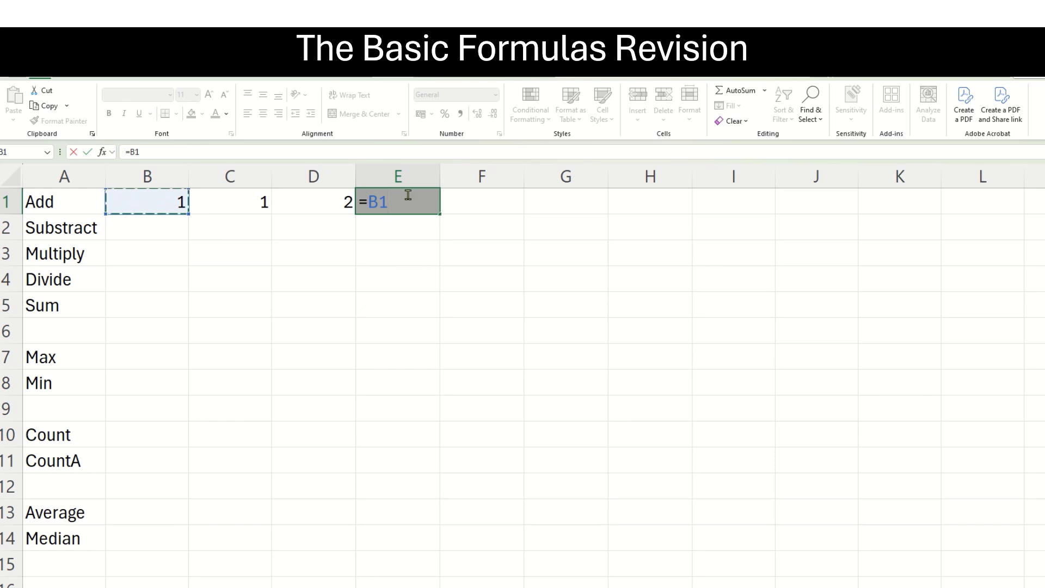
pyautogui.write('+')
pyautogui.click(261, 203)
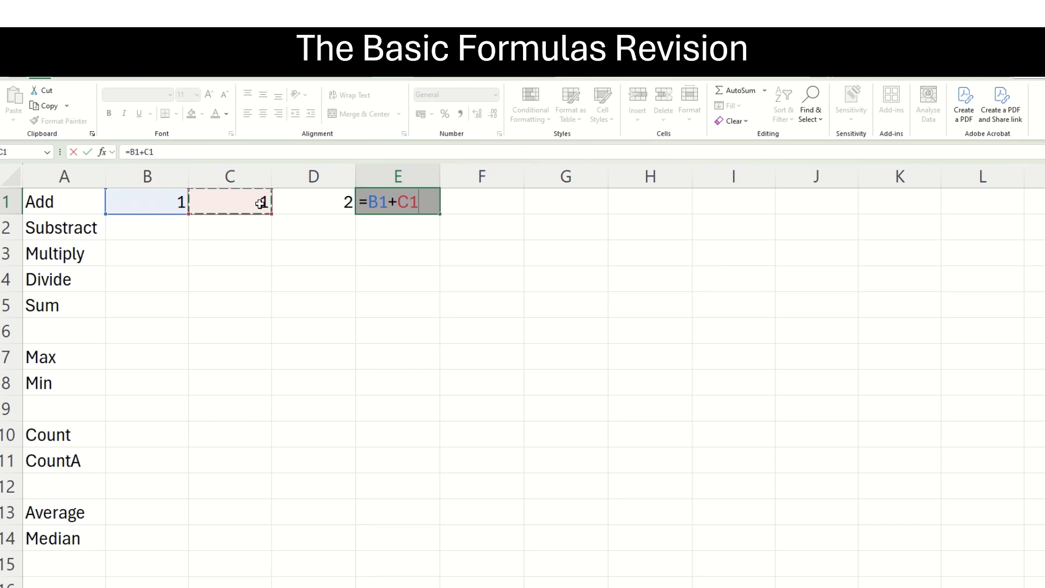
pyautogui.press('Return')
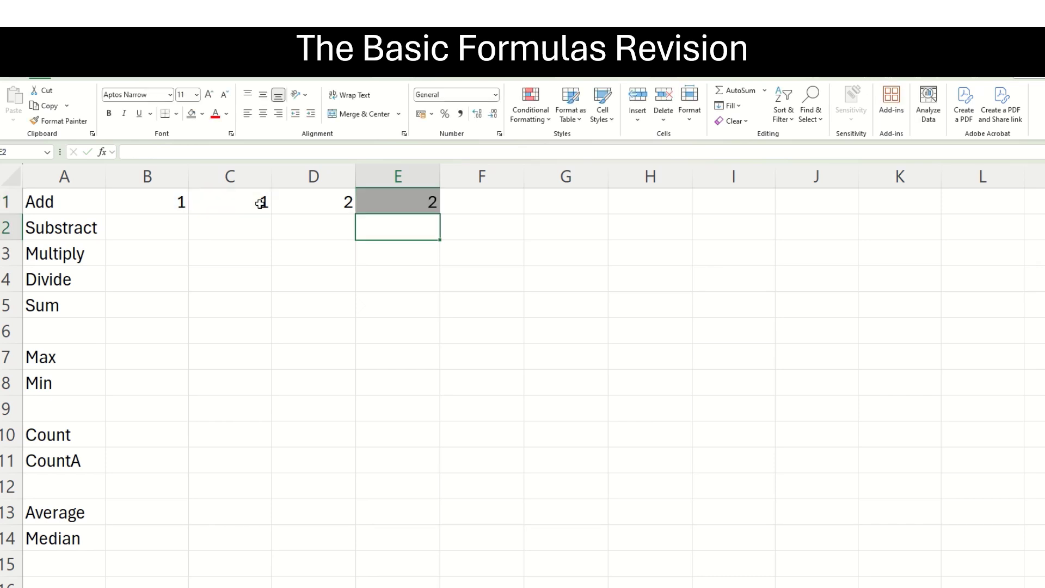
pyautogui.click(397, 206)
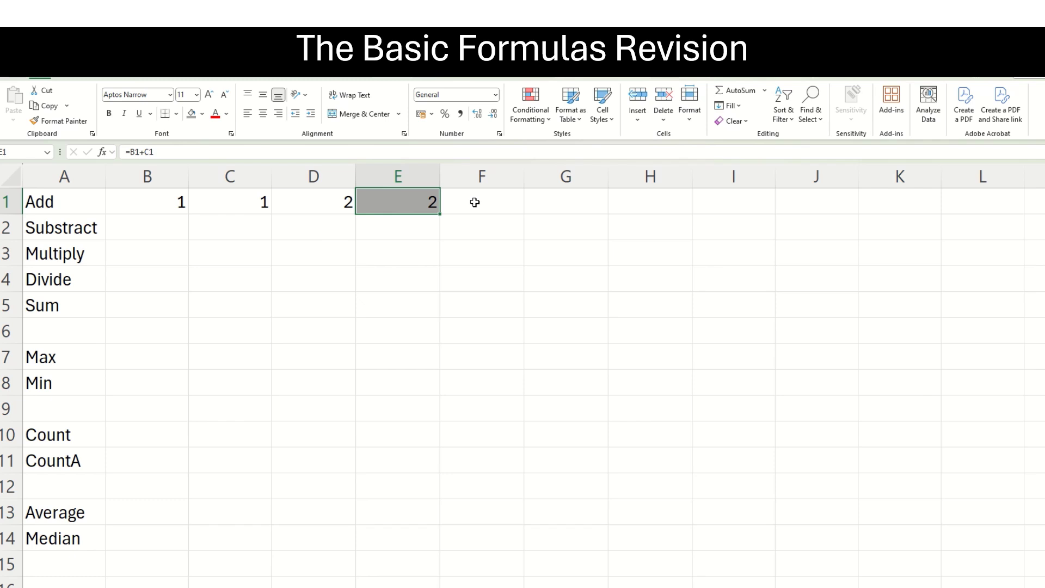
# Change the Add row's inputs to 4 in B1 and 3 in C1
pyautogui.click(150, 203)
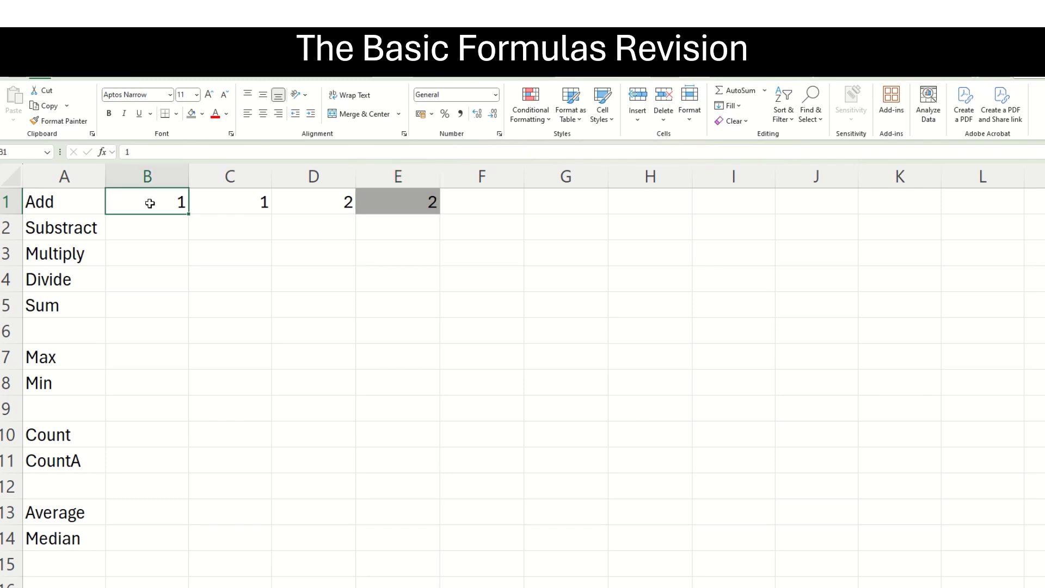
pyautogui.write('4')
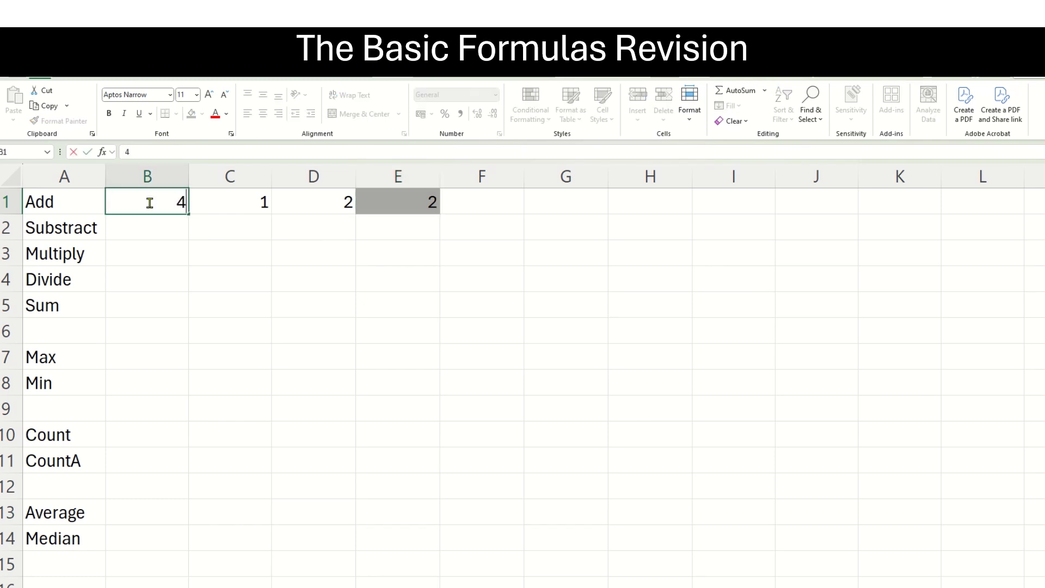
pyautogui.click(242, 205)
pyautogui.write('3')
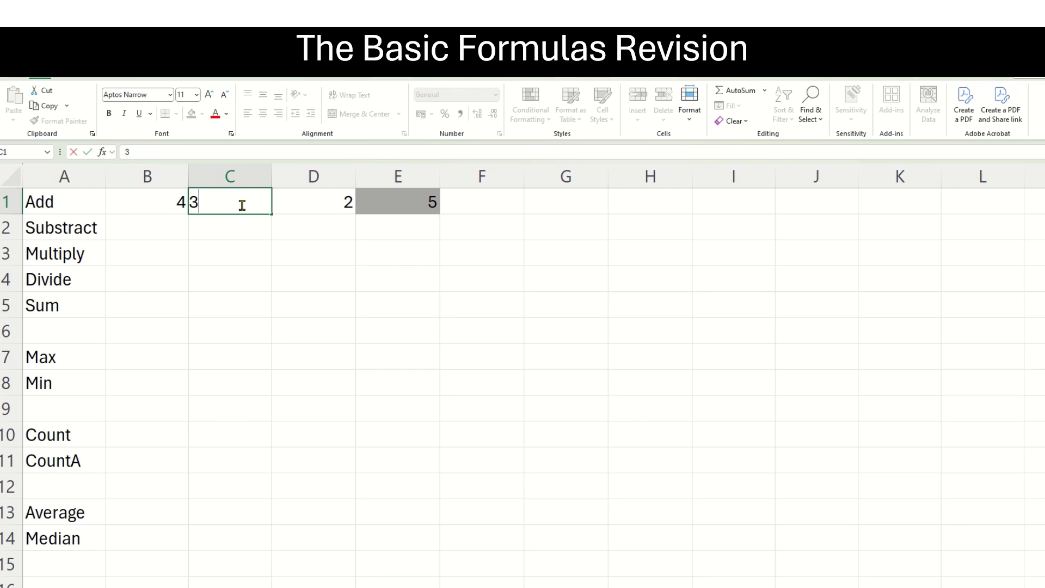
pyautogui.click(476, 197)
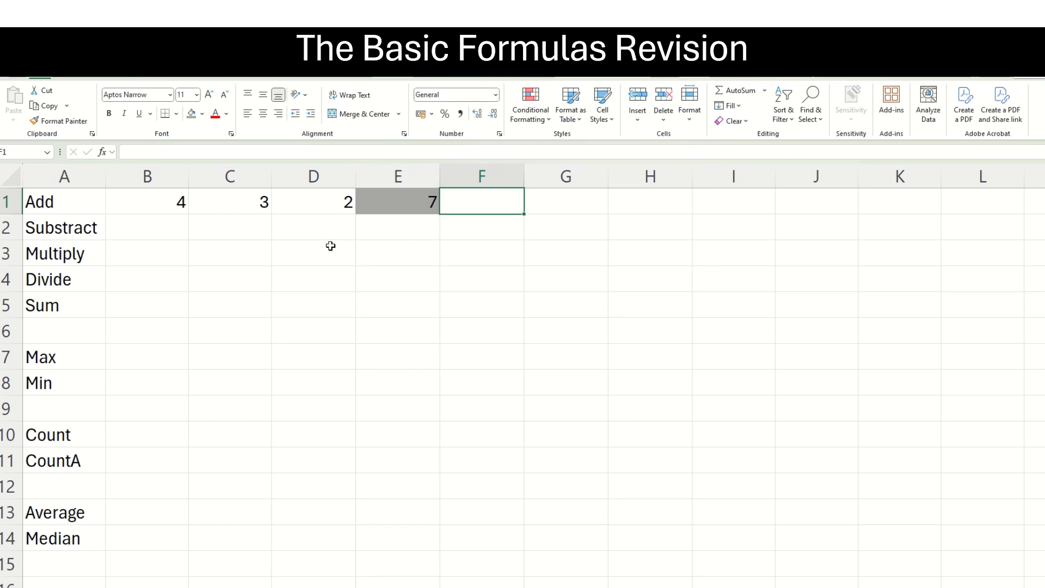
# Enter 2 in B2 and 1 in C2 of the Substract row, and enter the formula =2-1 in D2
pyautogui.click(162, 230)
pyautogui.write('2')
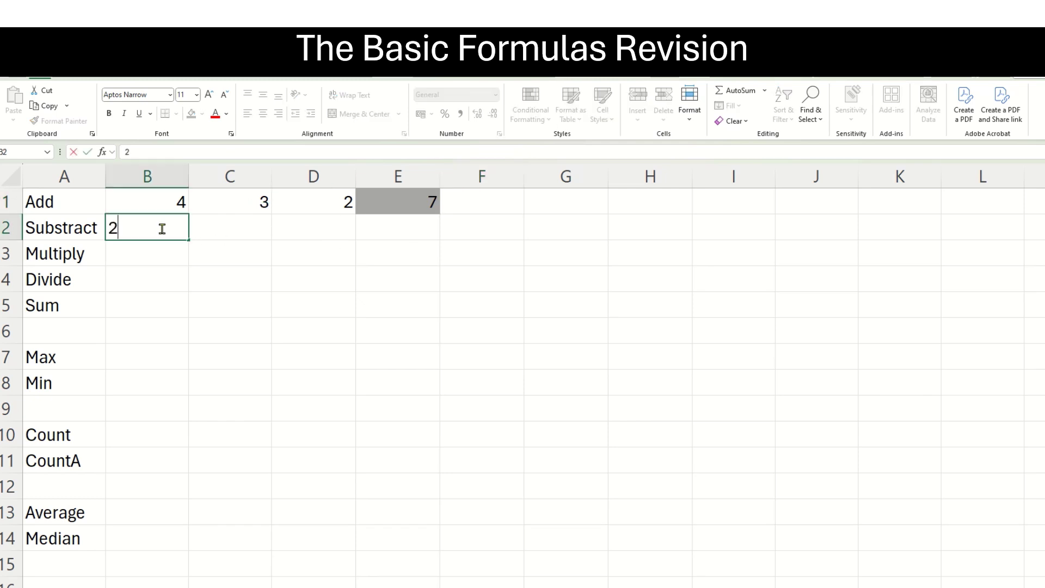
pyautogui.click(217, 229)
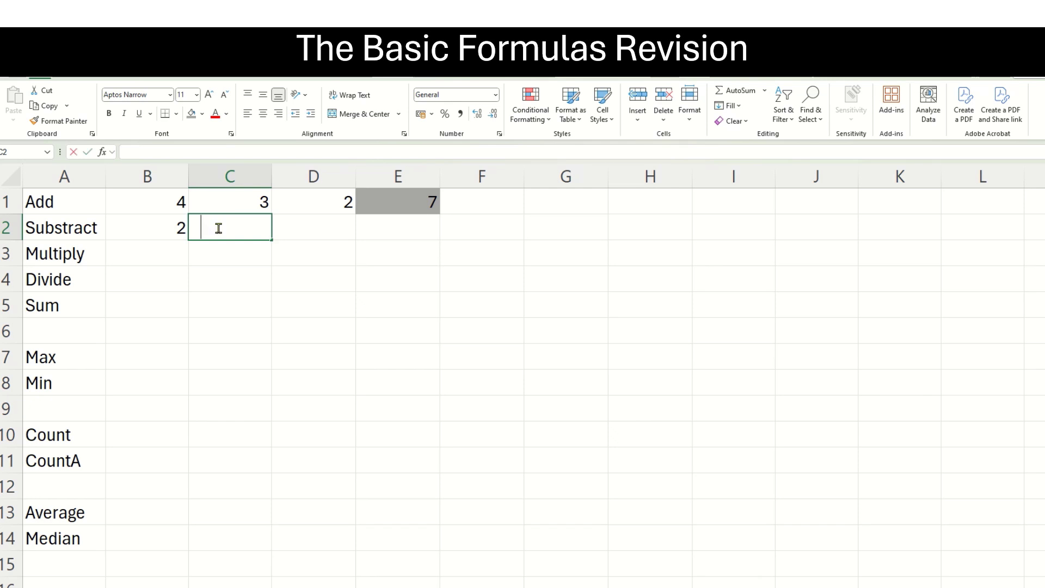
pyautogui.write('1')
pyautogui.click(301, 230)
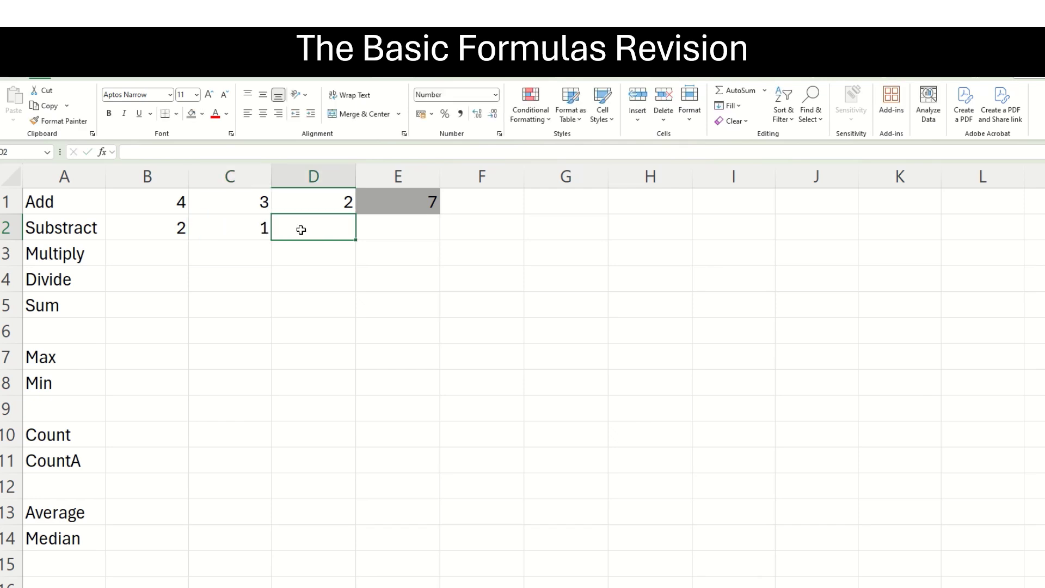
pyautogui.write('=2-1')
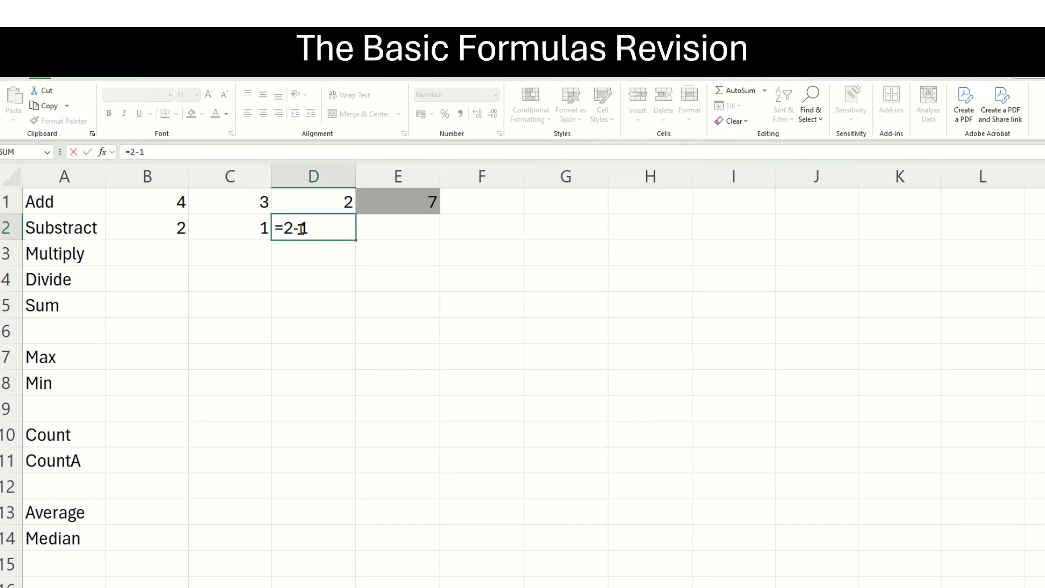
pyautogui.press('Return')
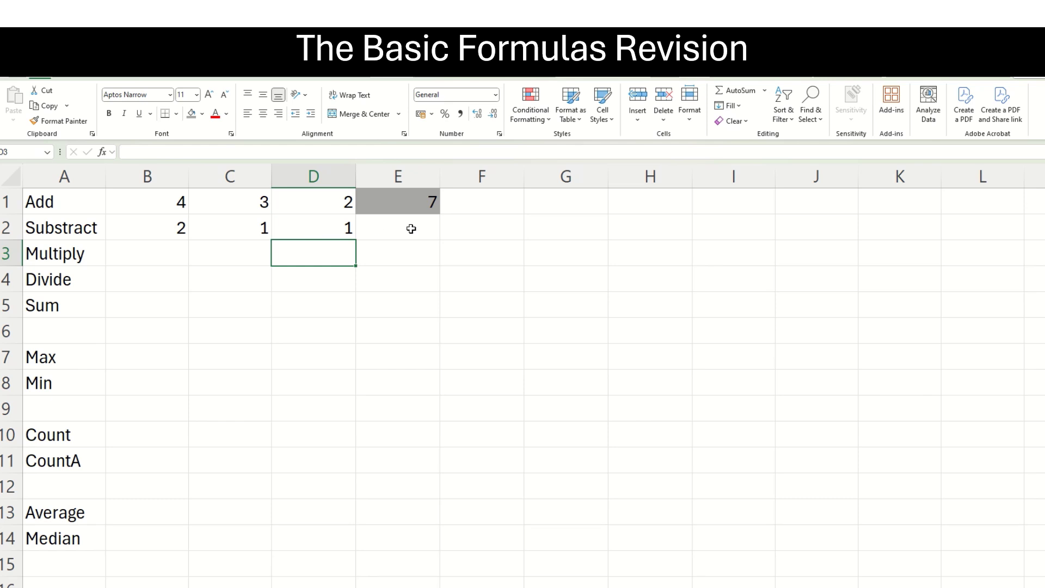
# Subtract C2 from B2 by cell reference in E2 with the formula =B2-C2
pyautogui.click(411, 229)
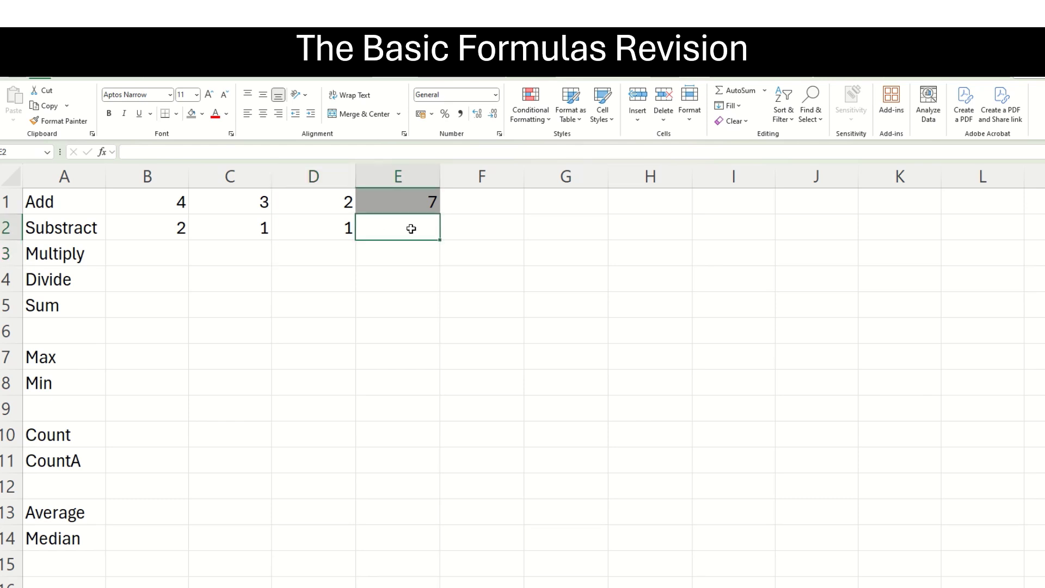
pyautogui.write('=')
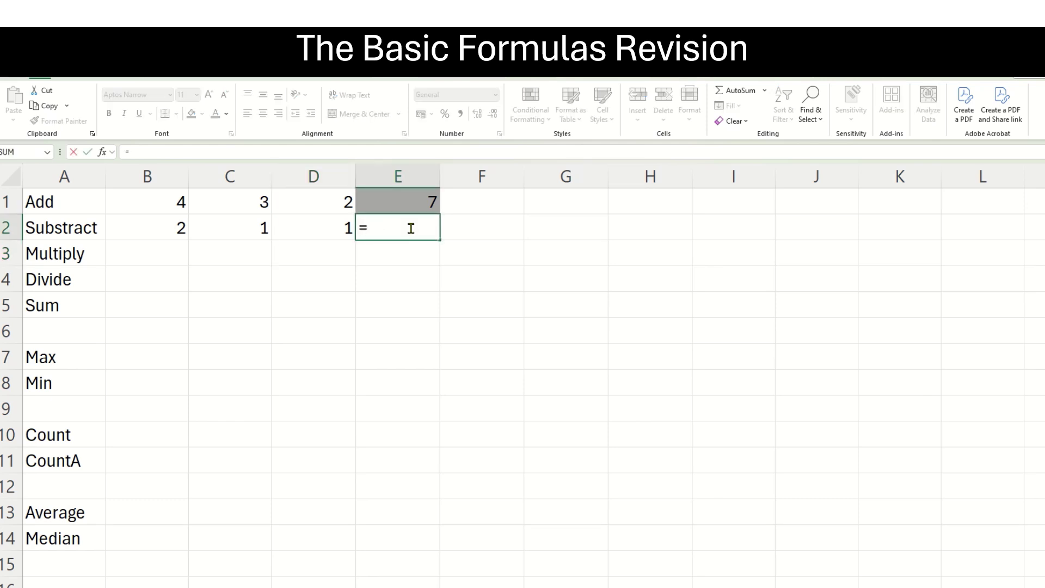
pyautogui.click(170, 230)
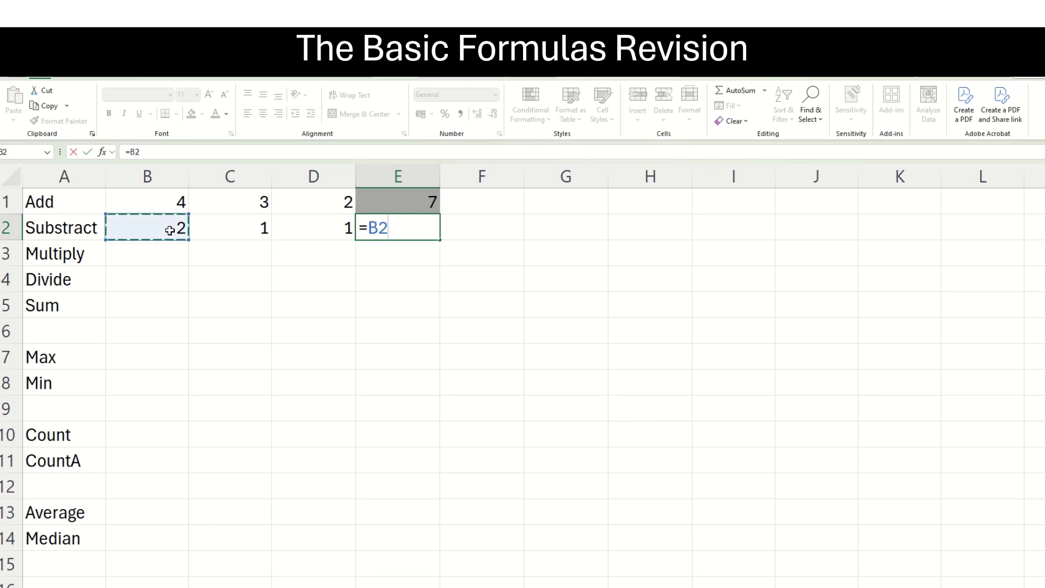
pyautogui.write('-')
pyautogui.click(230, 230)
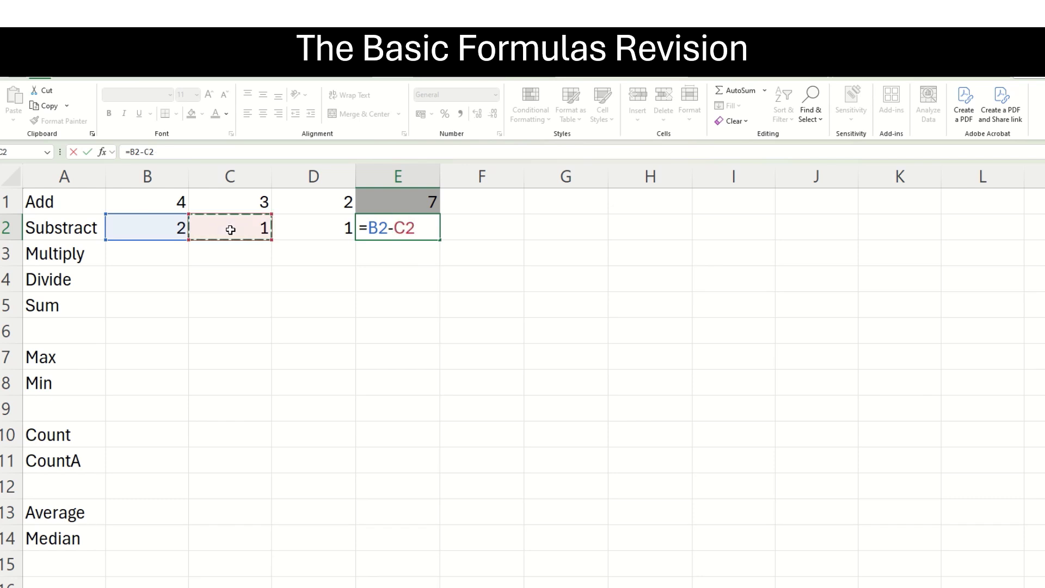
pyautogui.press('Return')
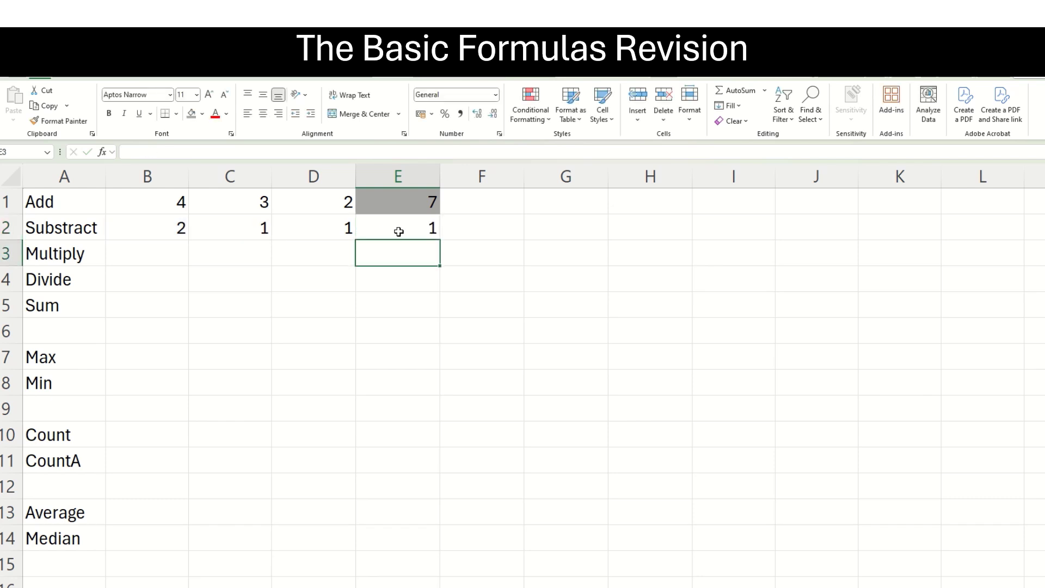
# Change the Substract row's inputs to 3 in B2 and 2 in C2, and give E2 the grey fill of E1
pyautogui.click(171, 227)
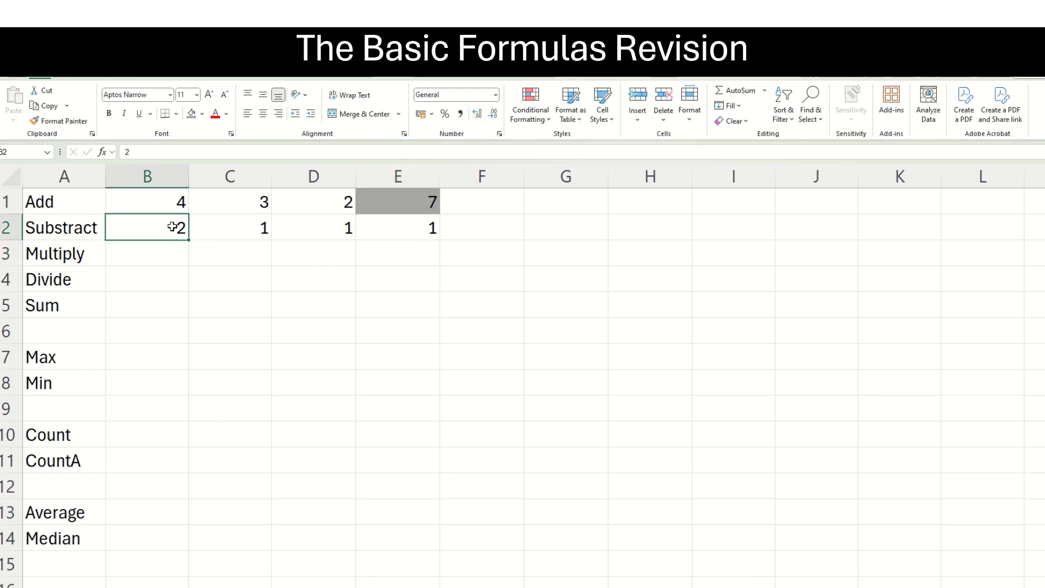
pyautogui.write('3')
pyautogui.click(226, 235)
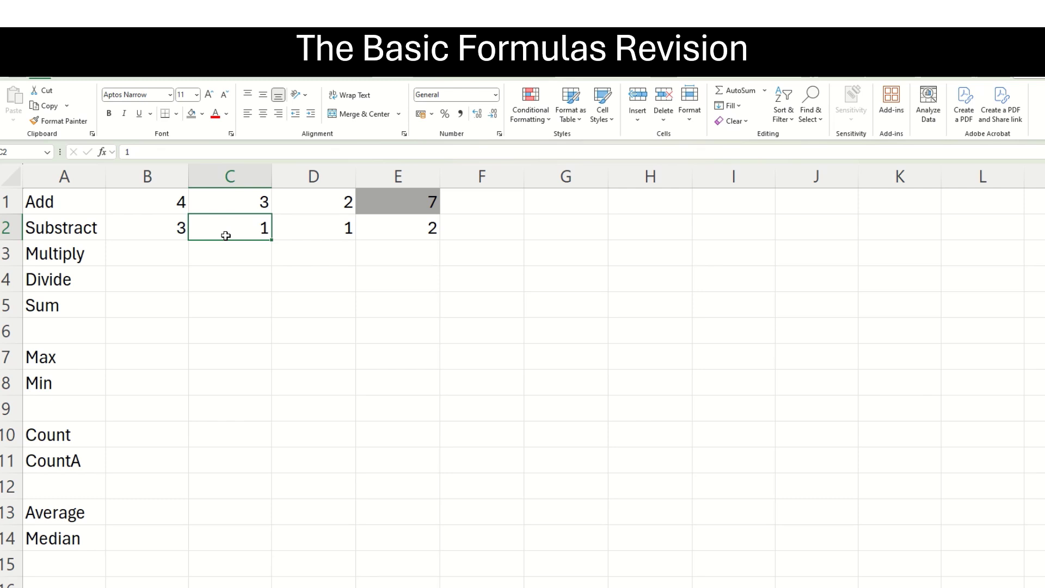
pyautogui.write('2')
pyautogui.click(336, 233)
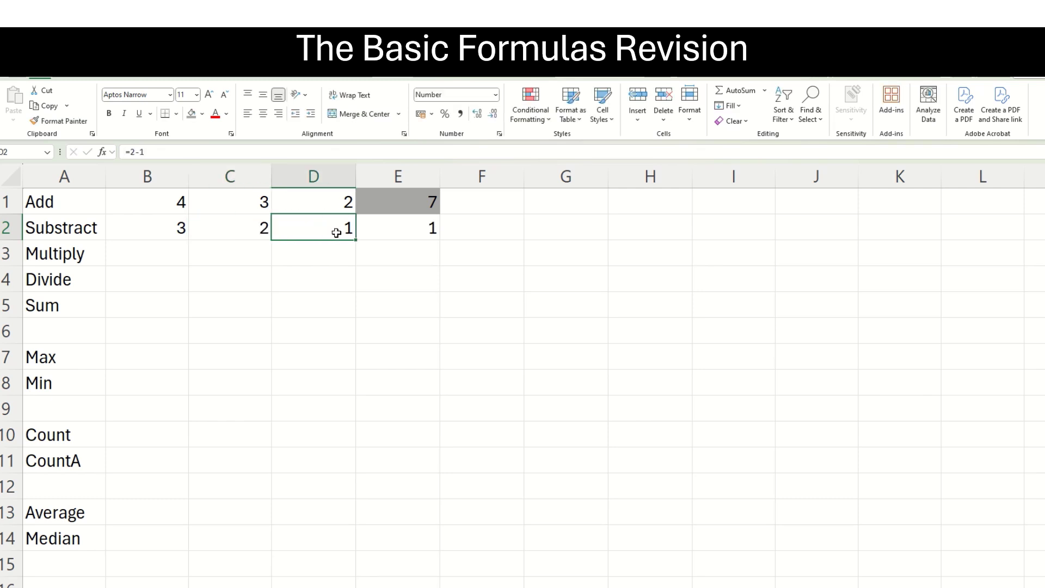
pyautogui.click(397, 202)
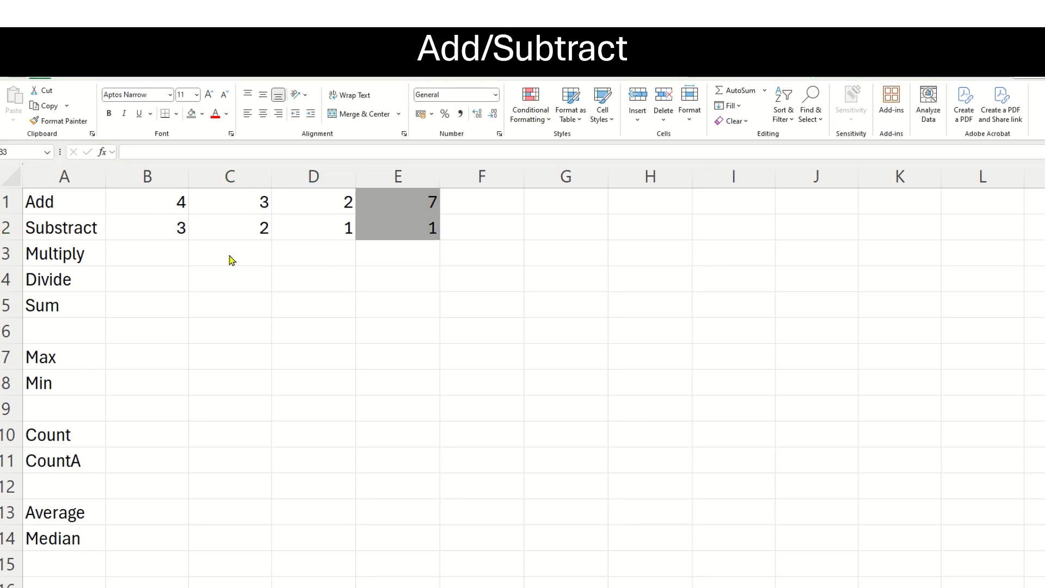
# Enter 2 in both B3 and C3 of the Multiply row, and enter the formula =2*2 in D3
pyautogui.click(163, 260)
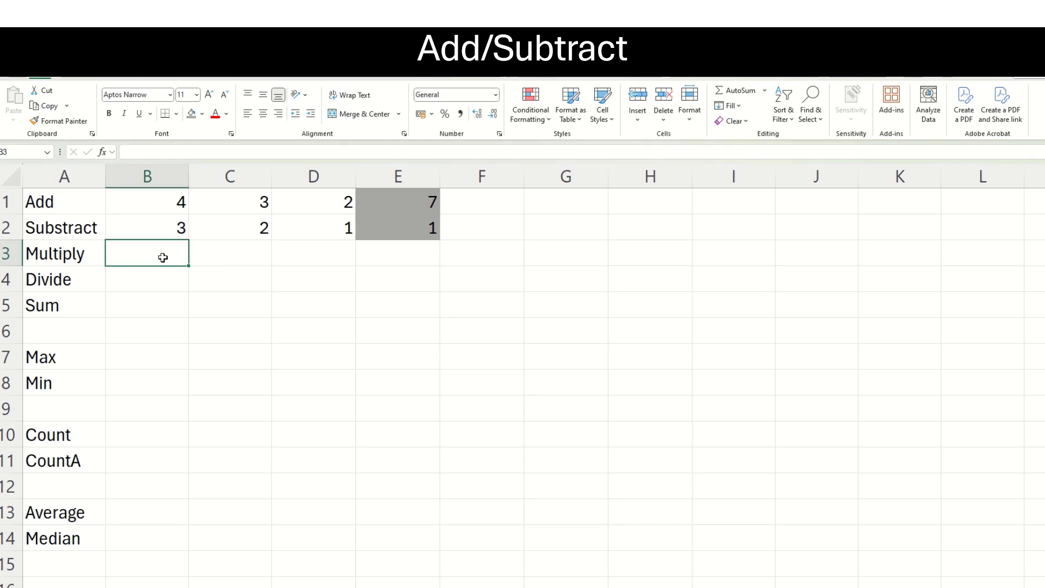
pyautogui.write('2')
pyautogui.click(238, 260)
pyautogui.write('2')
pyautogui.click(326, 254)
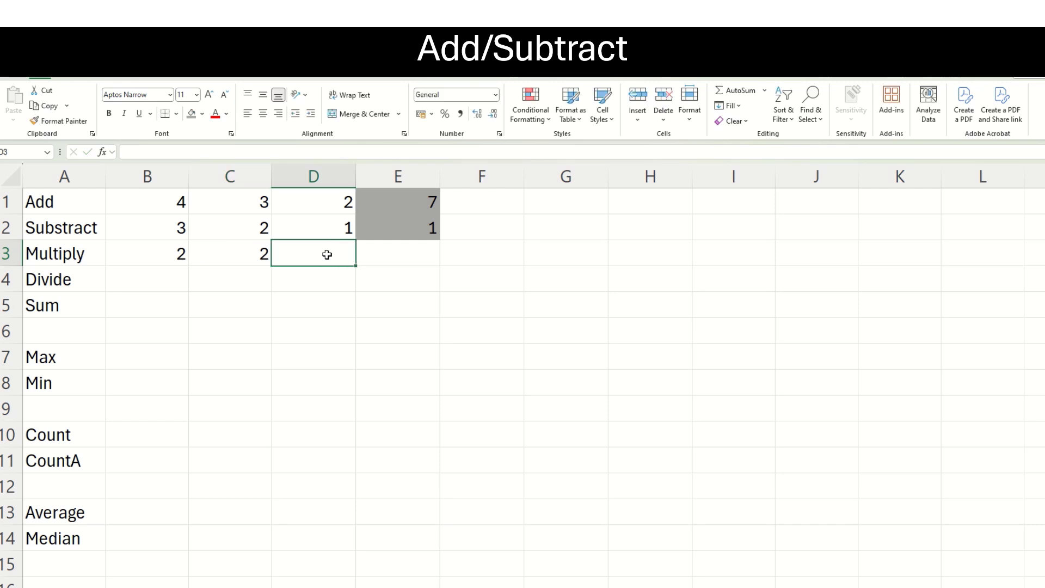
pyautogui.write('=')
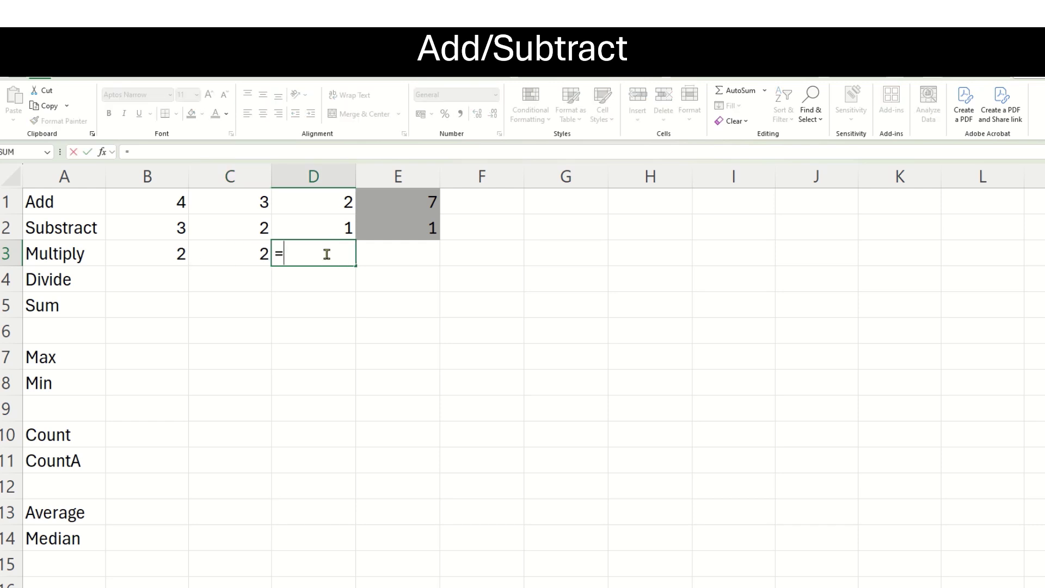
pyautogui.write('2')
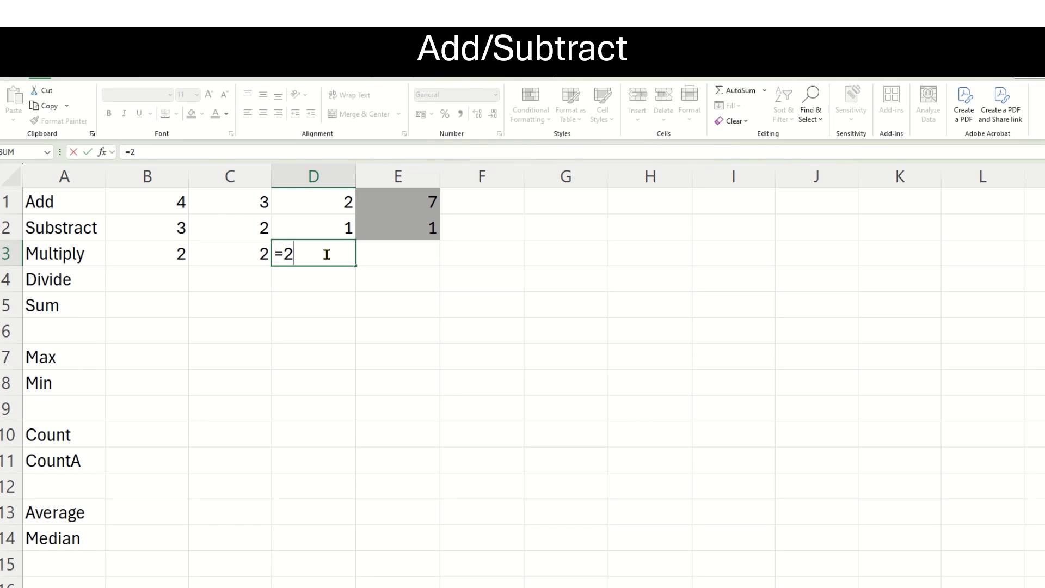
pyautogui.write('*2')
pyautogui.press('Return')
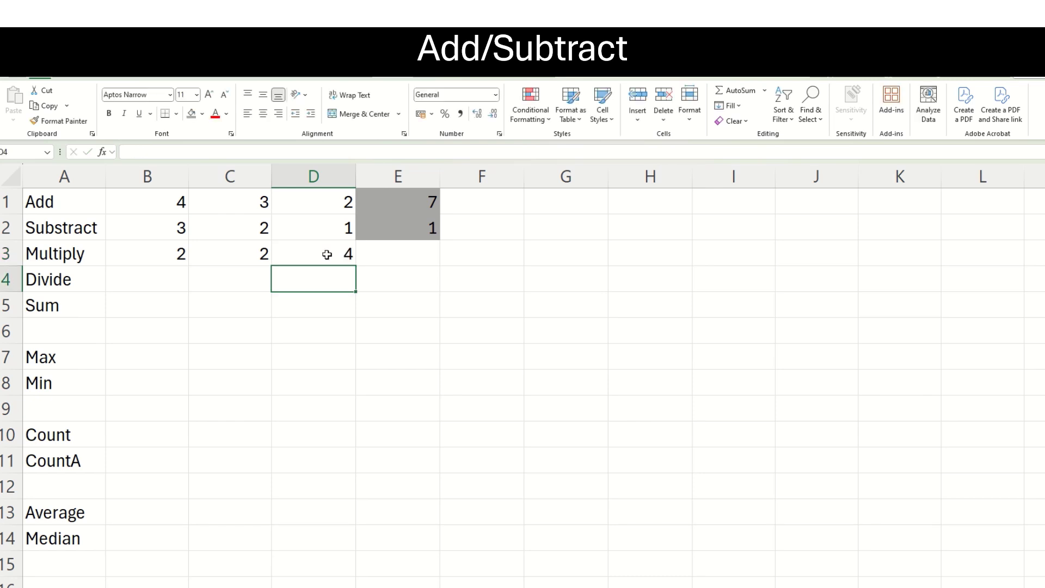
# Multiply B3 by C3 by cell reference in E3 with the formula =B3*C3
pyautogui.click(394, 249)
pyautogui.write('=')
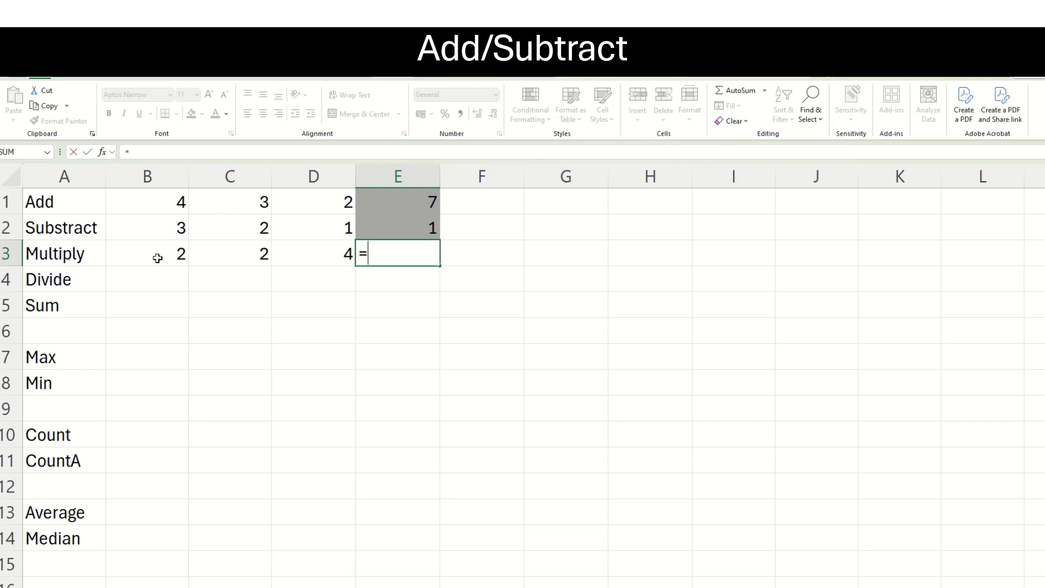
pyautogui.click(157, 258)
pyautogui.click(405, 251)
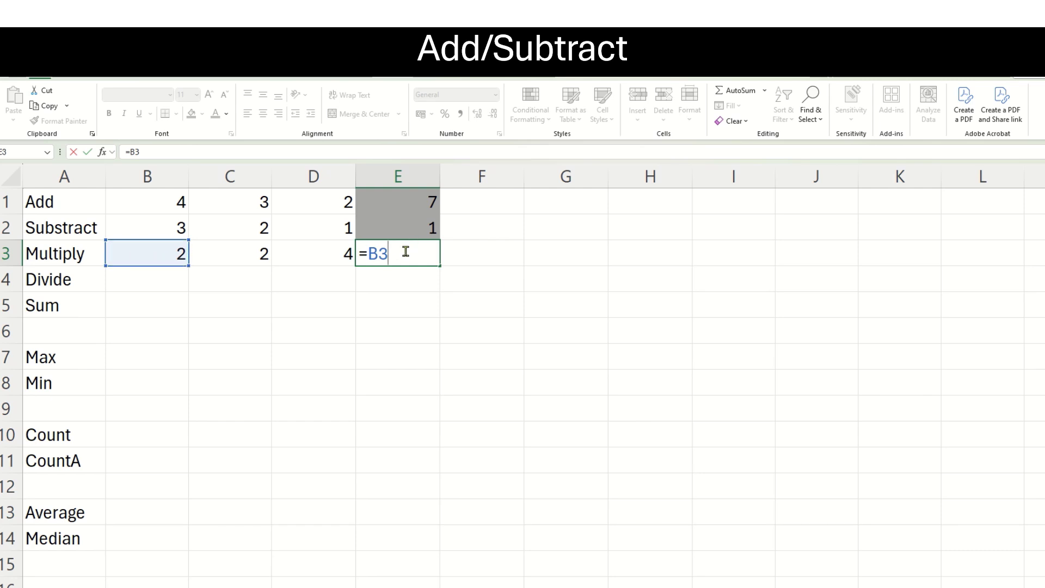
pyautogui.write('*')
pyautogui.click(249, 253)
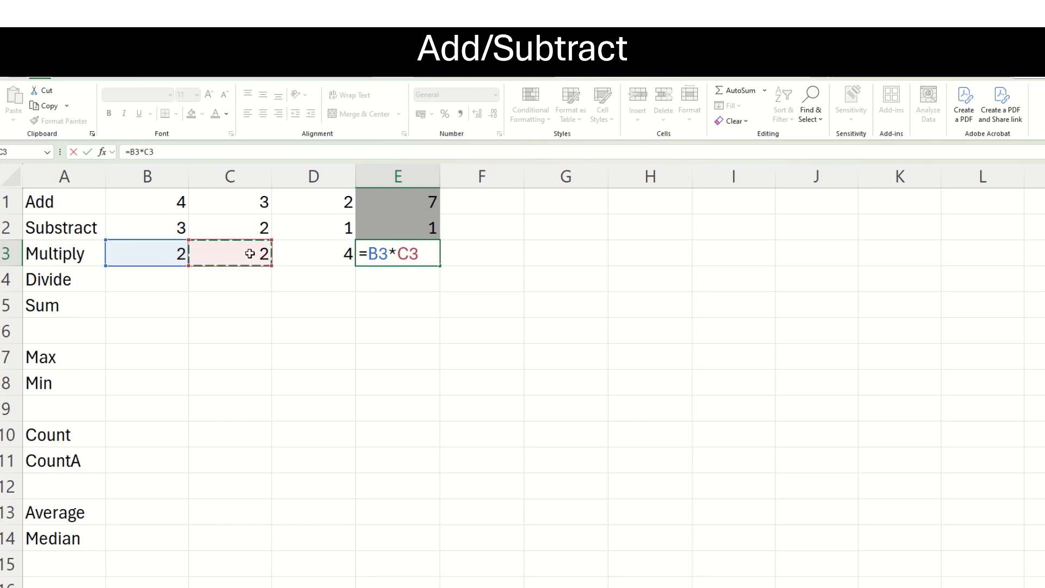
pyautogui.press('Return')
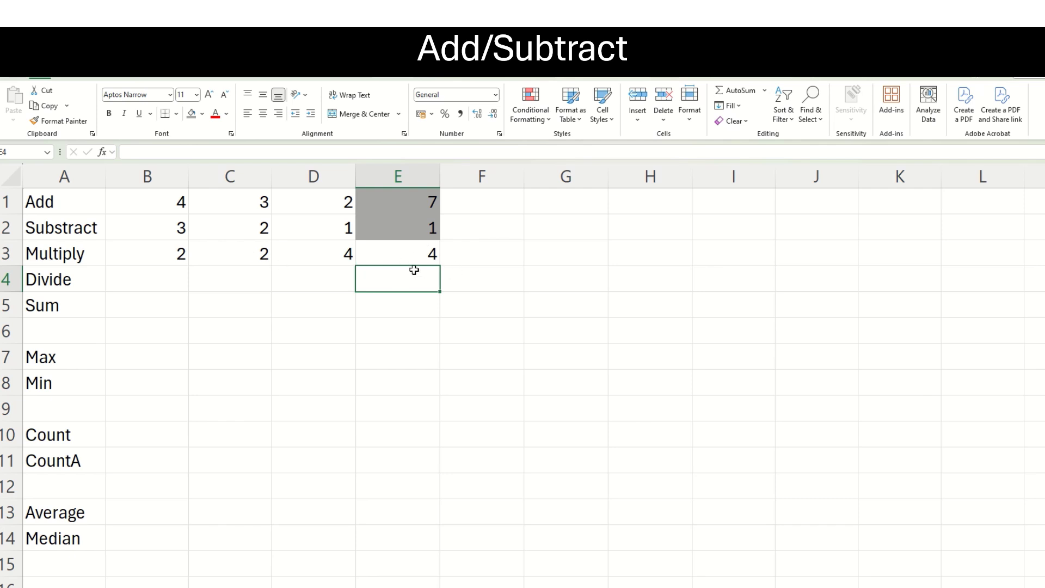
# Enter 4 in B4 and 2 in C4 of the Divide row, and enter the formula =4/2 in D4
pyautogui.click(164, 276)
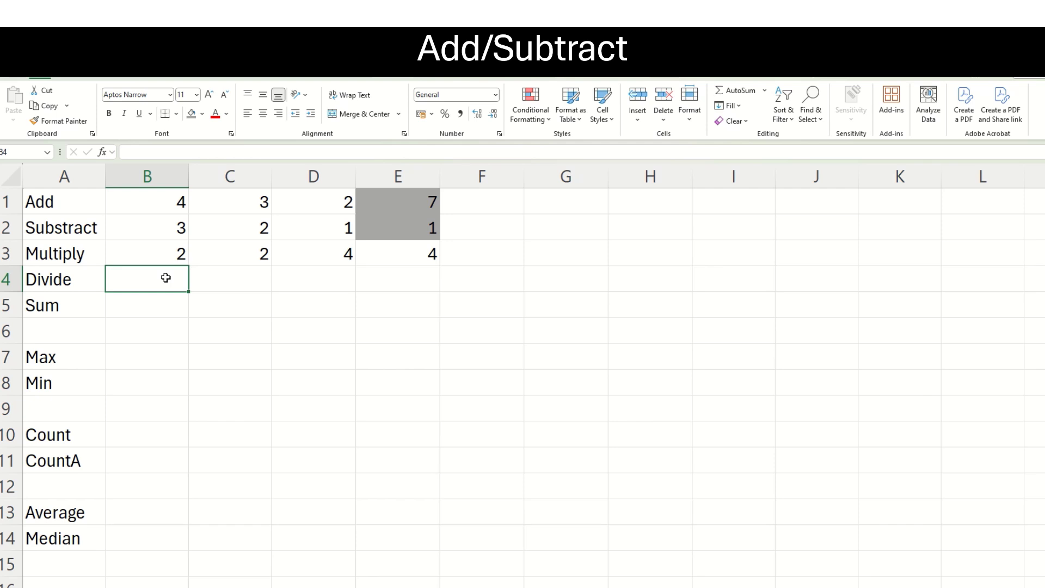
pyautogui.write('4')
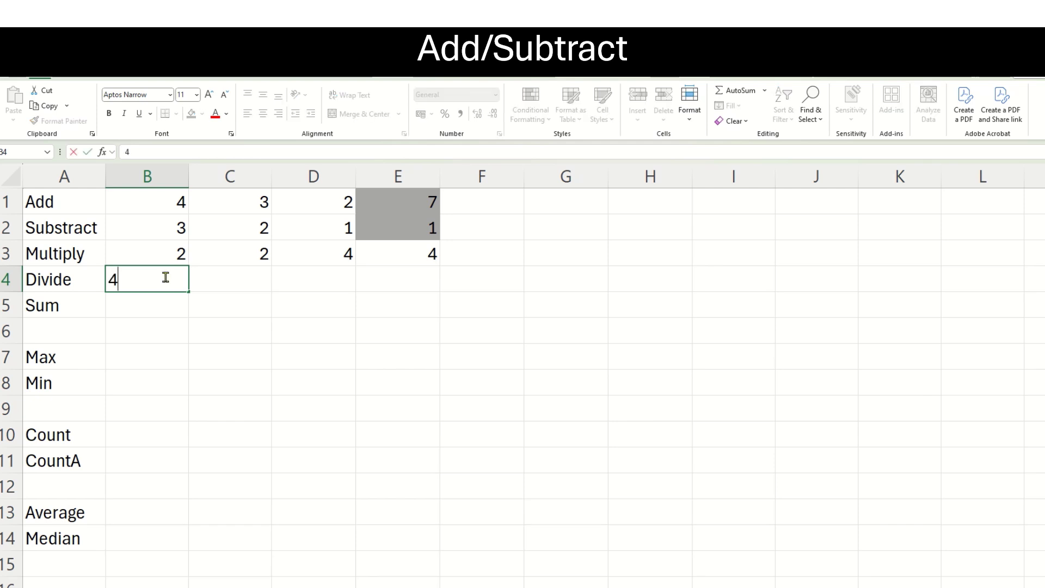
pyautogui.click(255, 274)
pyautogui.write('2')
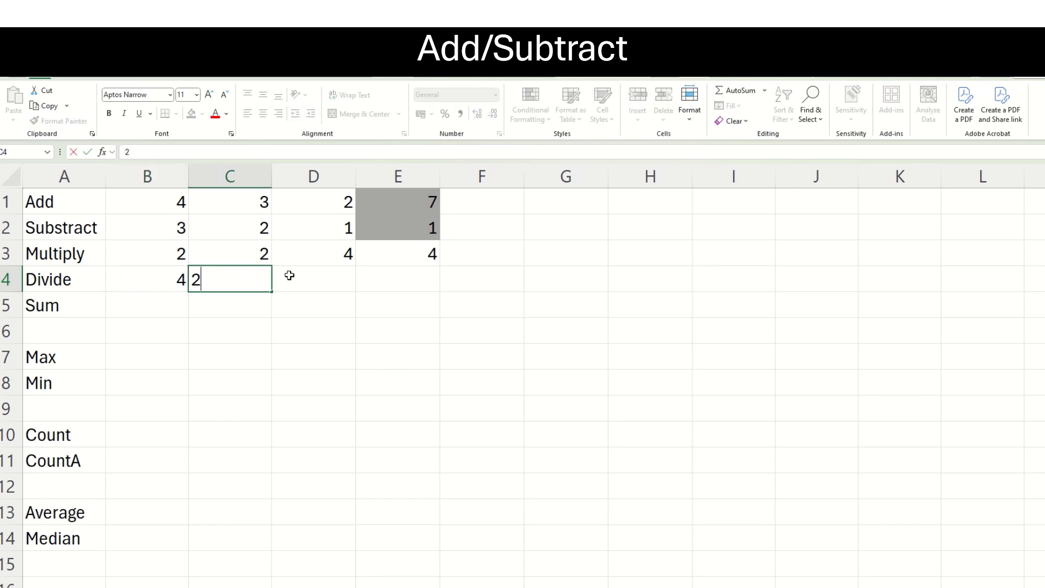
pyautogui.click(342, 279)
pyautogui.write('=')
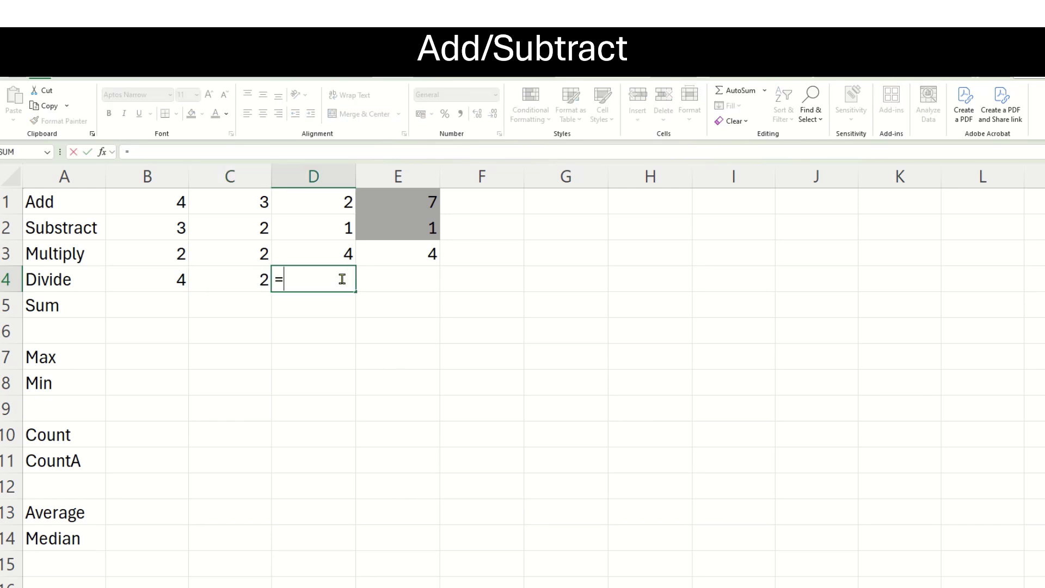
pyautogui.write('4/2')
pyautogui.press('Return')
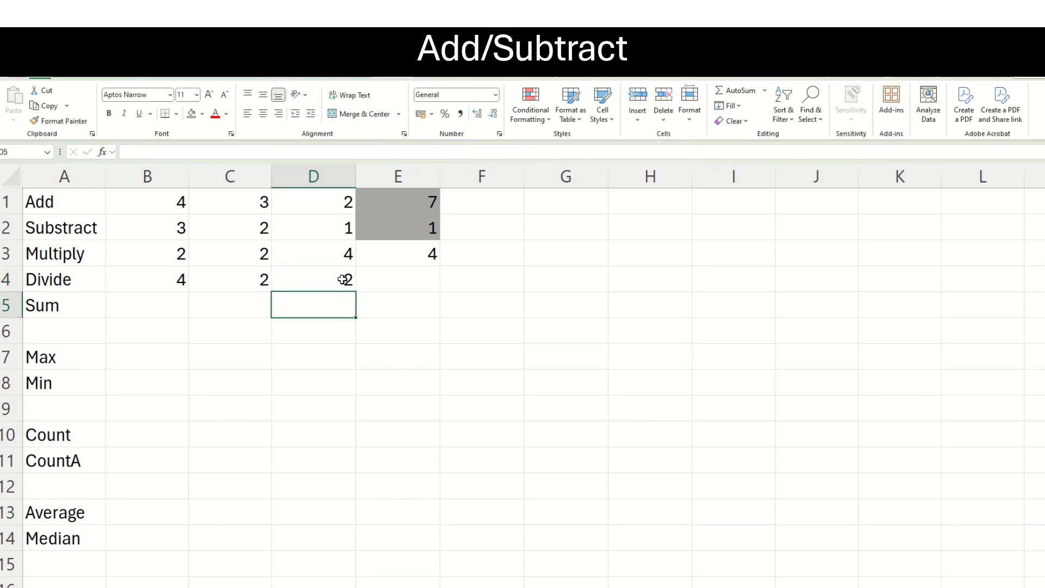
# Divide B4 by C4 by cell reference in E4 with the formula =B4/C4
pyautogui.click(404, 285)
pyautogui.write('=')
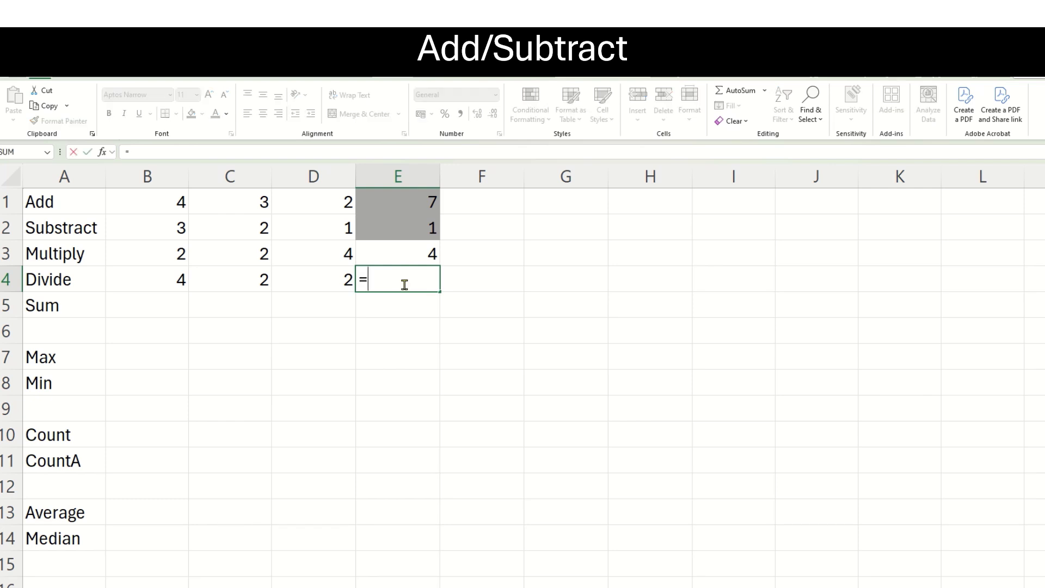
pyautogui.click(164, 277)
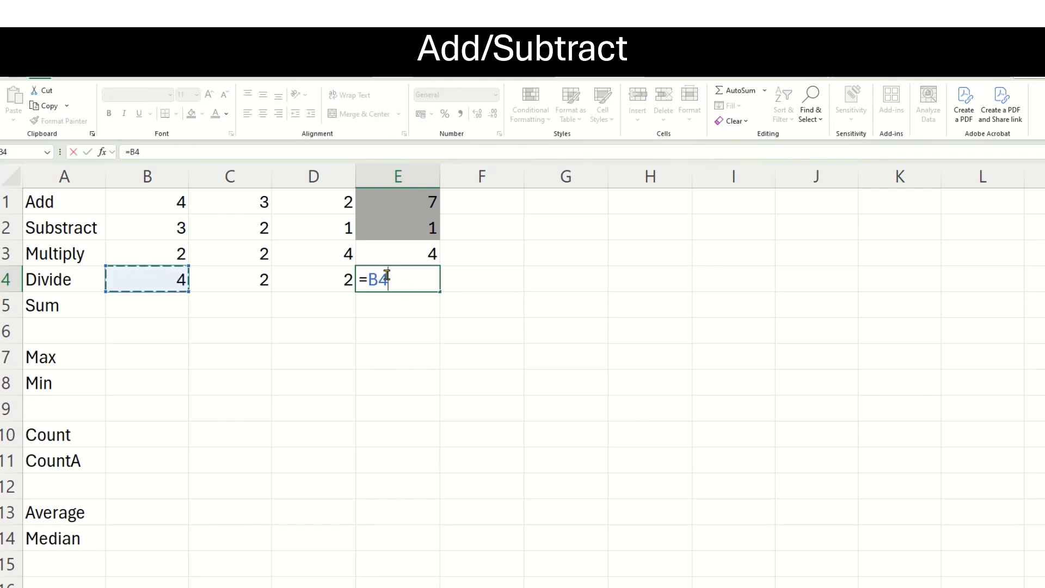
pyautogui.write('/')
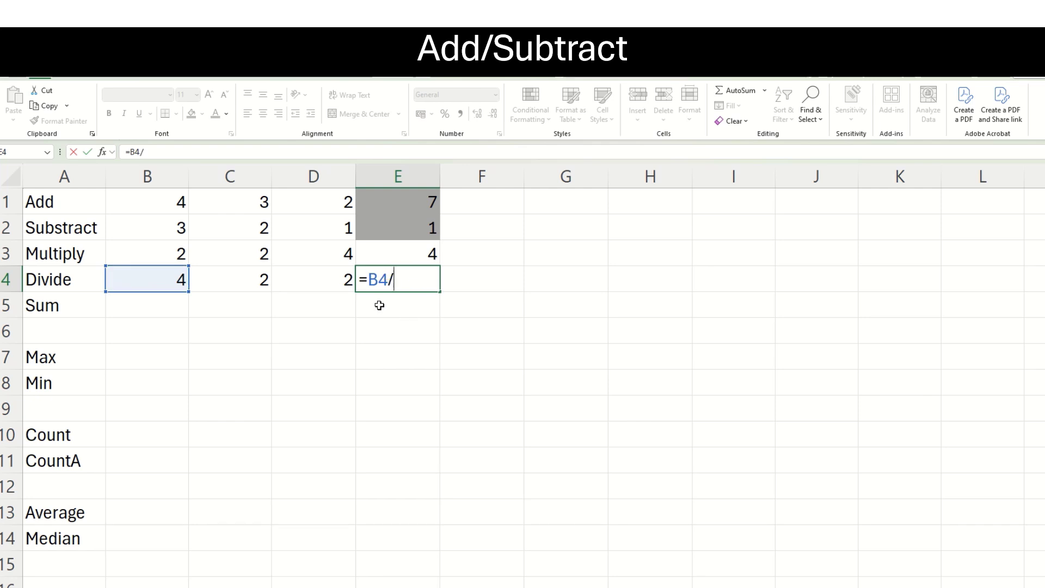
pyautogui.click(248, 283)
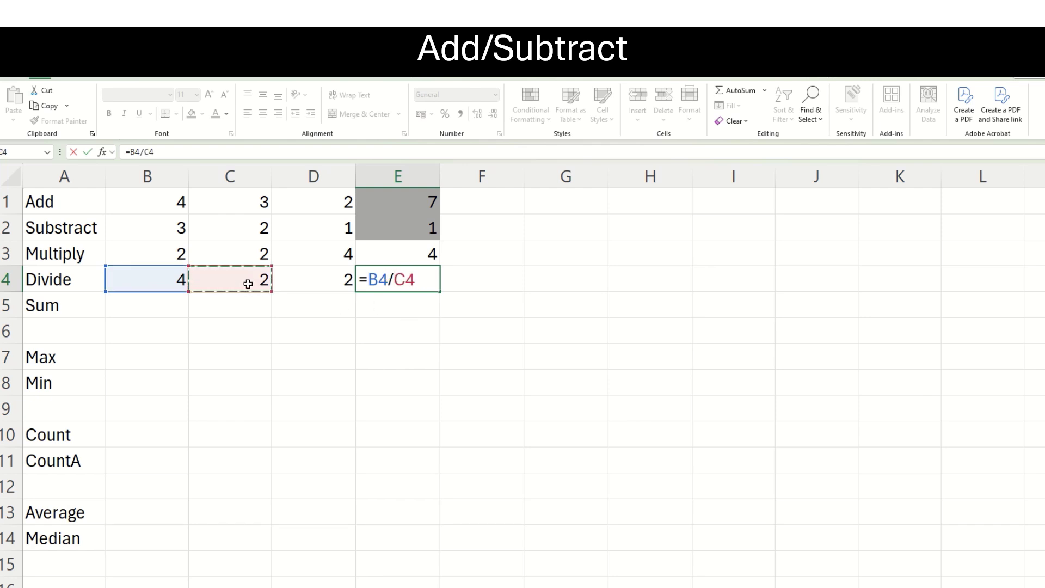
pyautogui.press('Return')
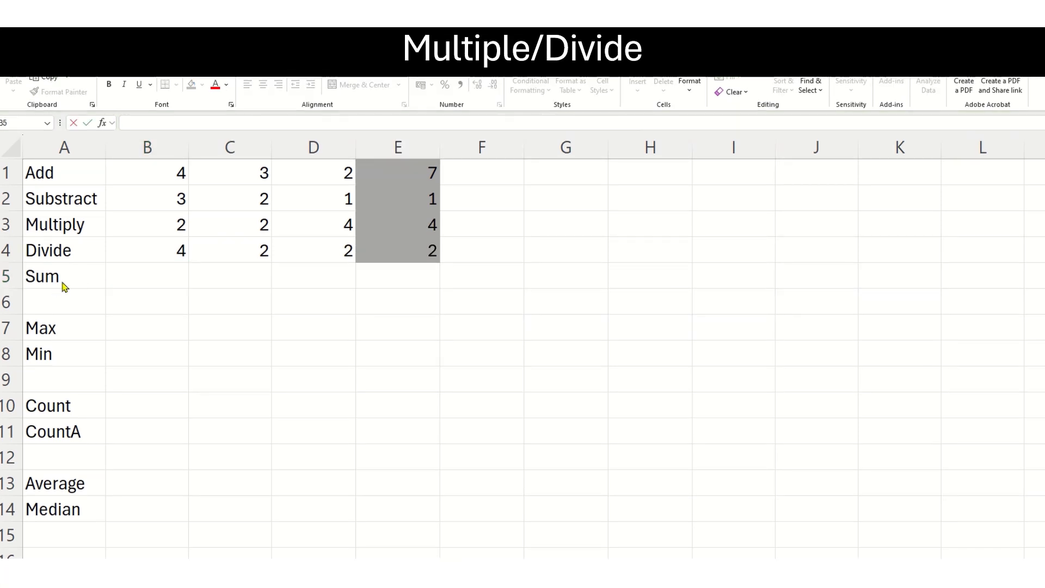
pyautogui.doubleClick(136, 272)
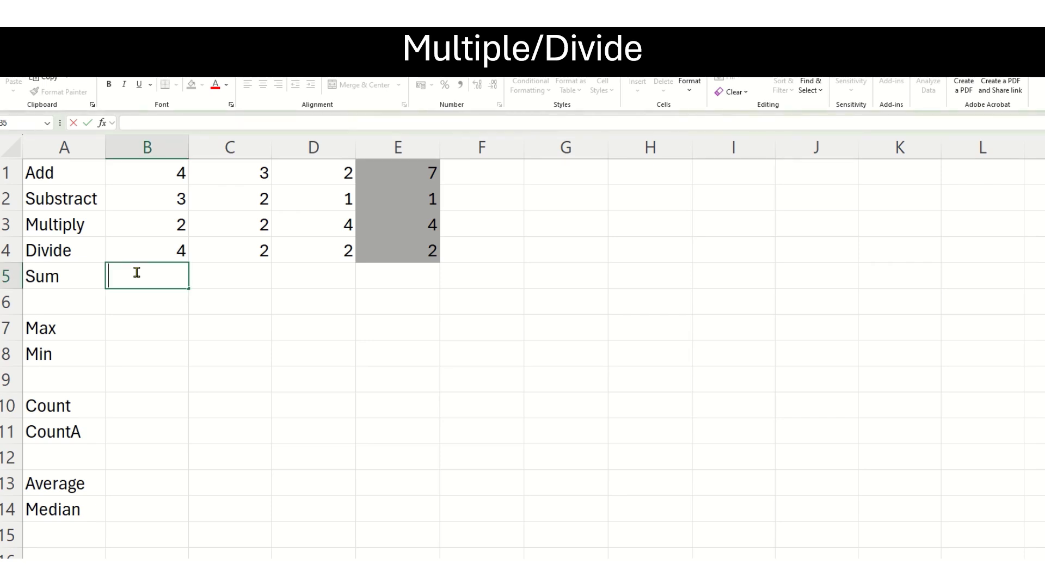
pyautogui.write('=su')
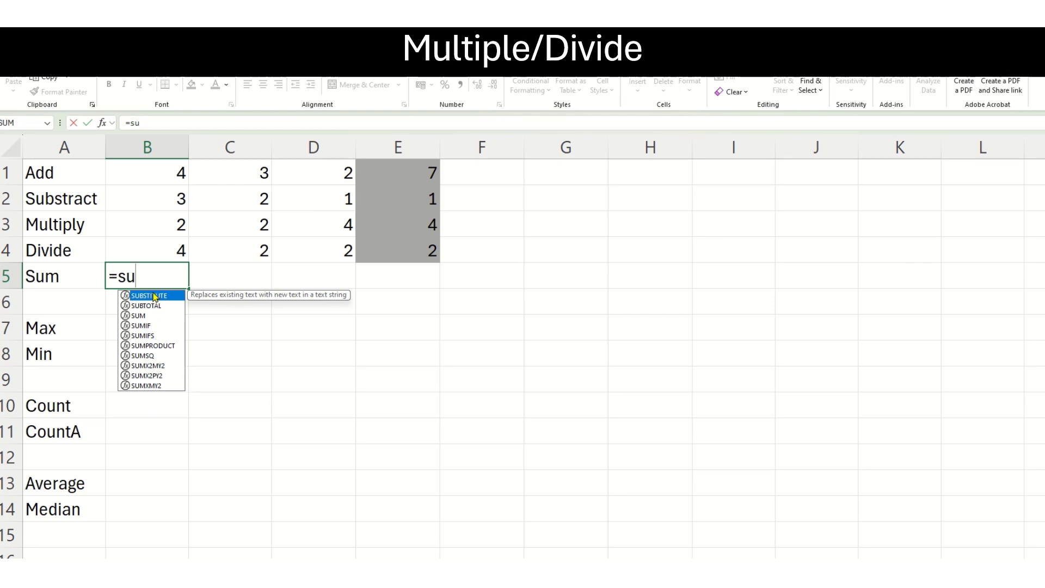
pyautogui.write('m')
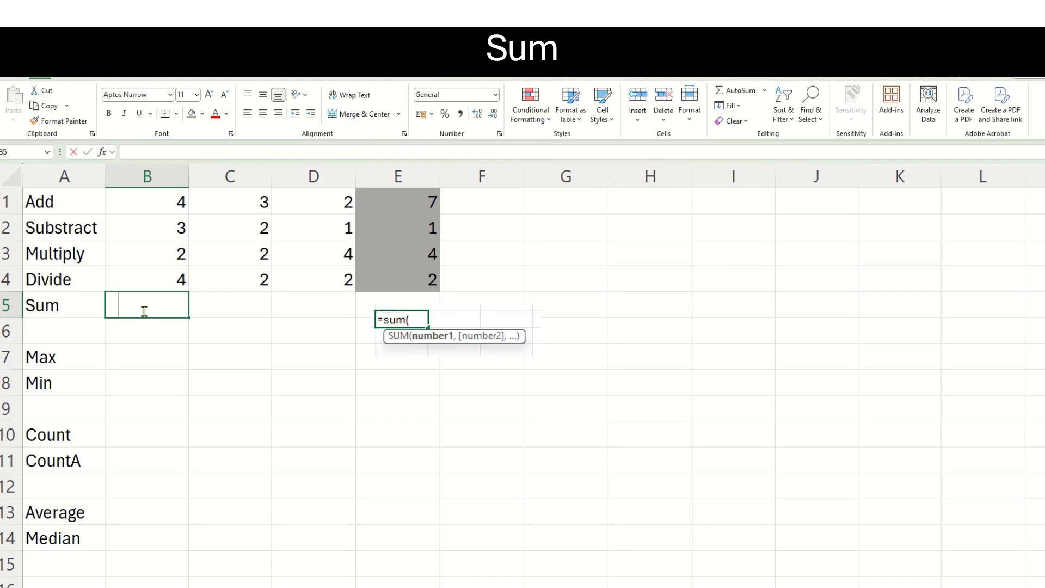
# Total the Add row's values in B5 of the Sum row with the formula =sum(B1:E1)
pyautogui.write('=sum')
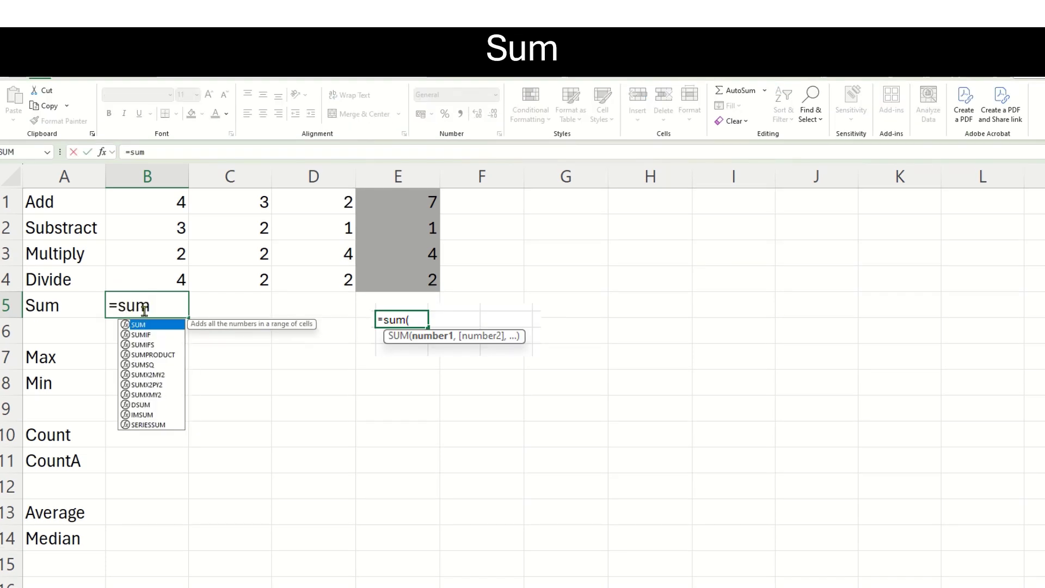
pyautogui.write('(')
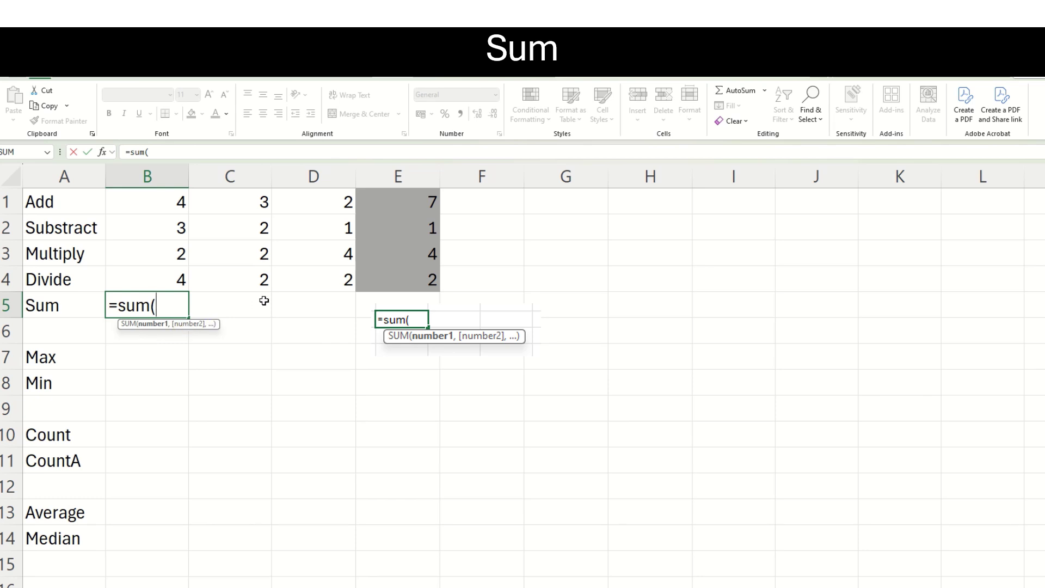
pyautogui.click(165, 208)
pyautogui.moveTo(165, 208); pyautogui.dragTo(400, 203)
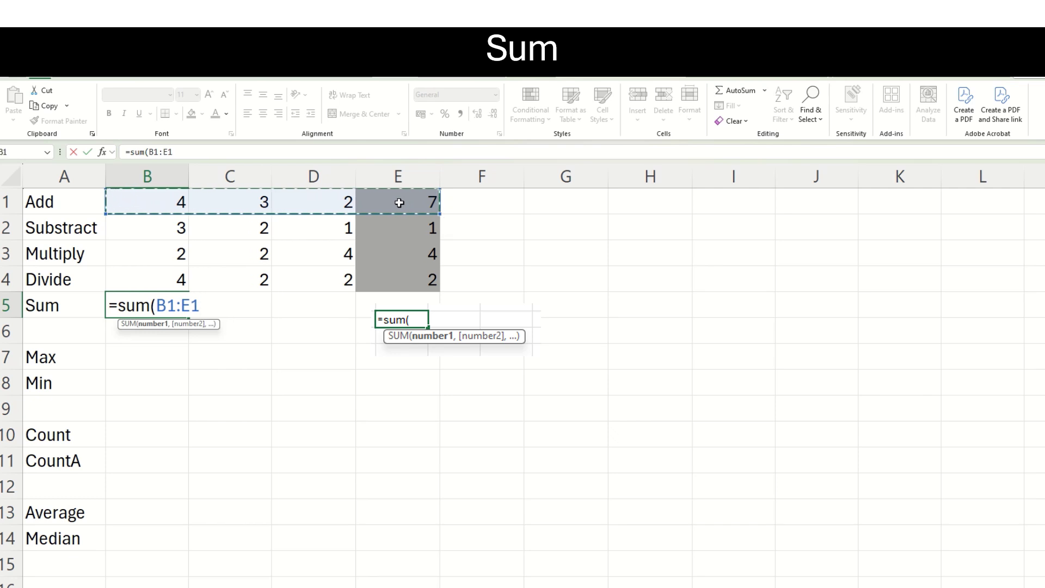
pyautogui.write(')')
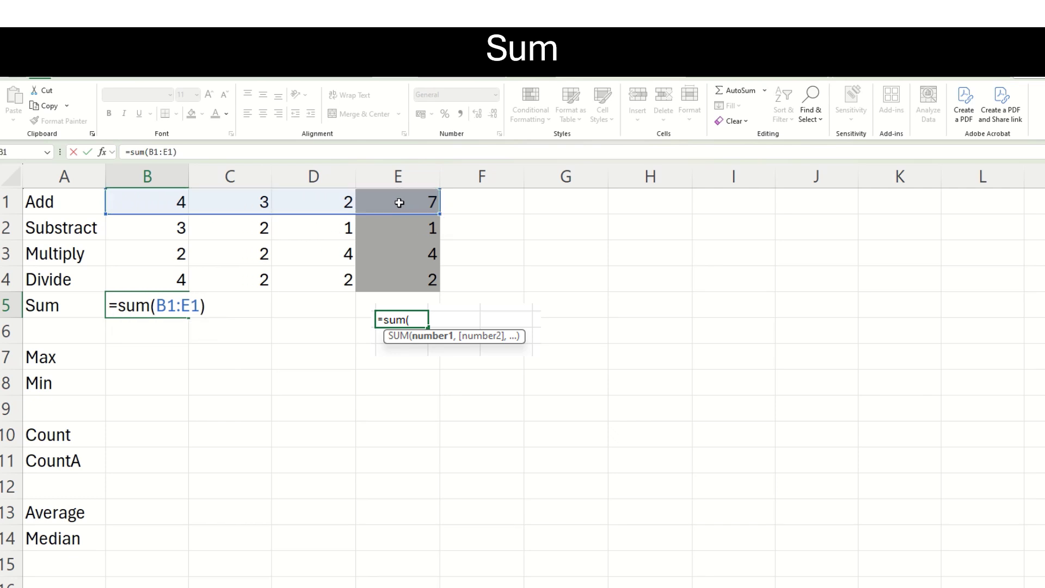
pyautogui.press('Return')
# Change the range of the SUM formula in B5 to B1:E4 so it covers all four calculation rows
pyautogui.click(159, 305)
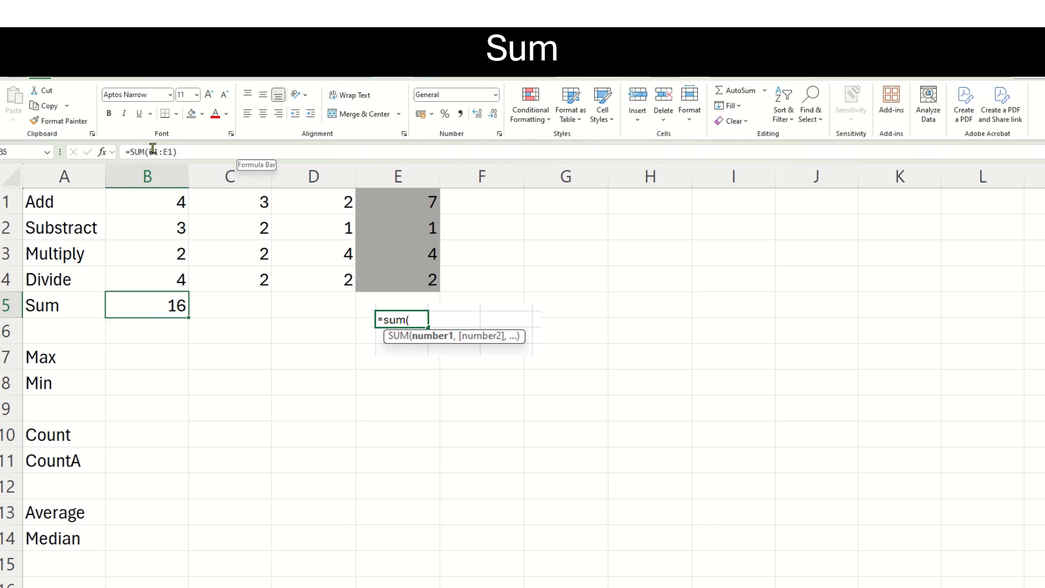
pyautogui.moveTo(150, 151); pyautogui.dragTo(174, 152)
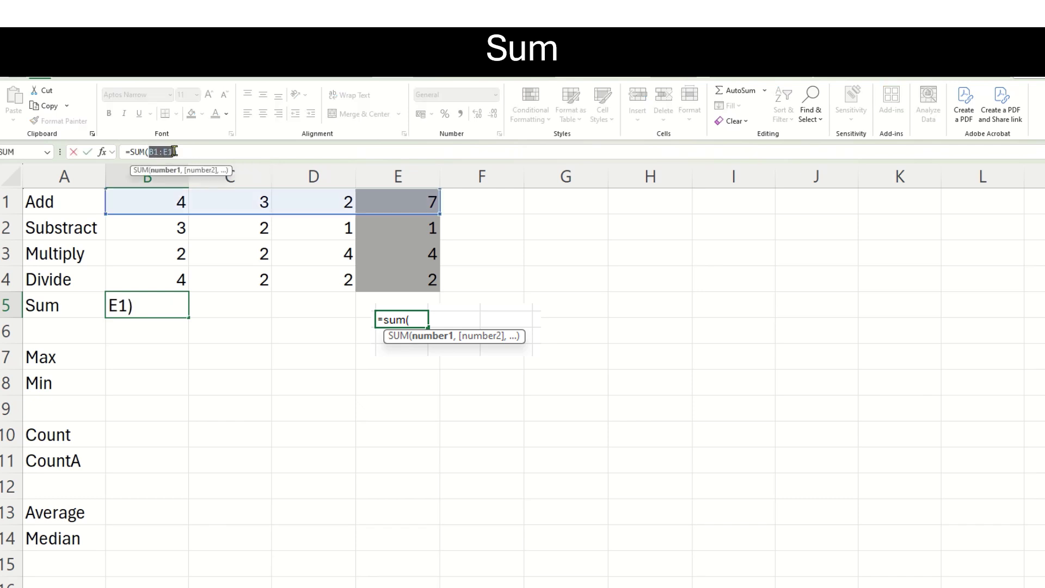
pyautogui.click(156, 203)
pyautogui.moveTo(156, 203); pyautogui.dragTo(387, 279)
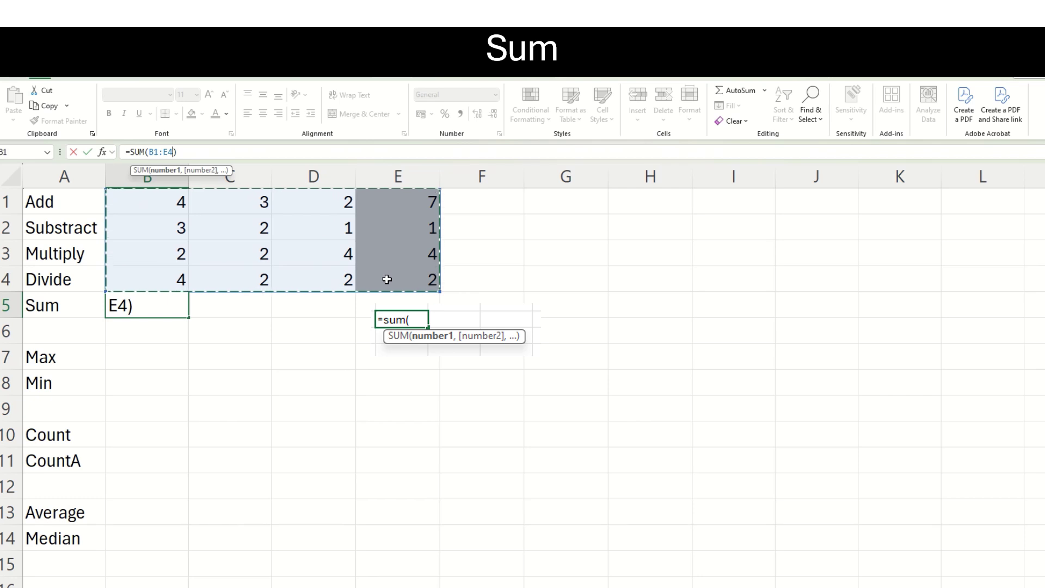
pyautogui.press('Return')
pyautogui.click(154, 309)
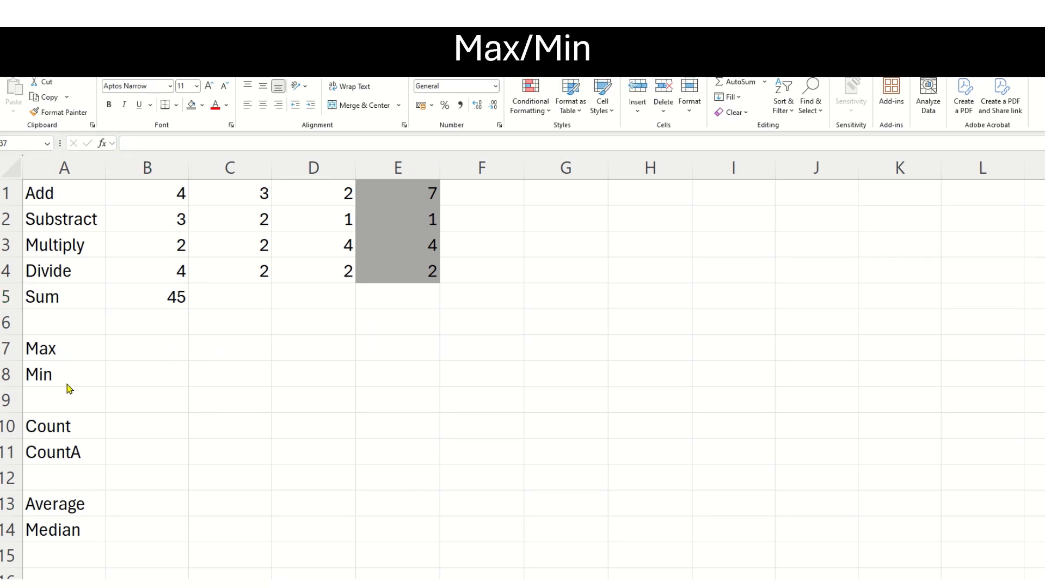
# Find the largest value of the four calculation rows in B7 with the formula =max(B1:E4)
pyautogui.click(154, 350)
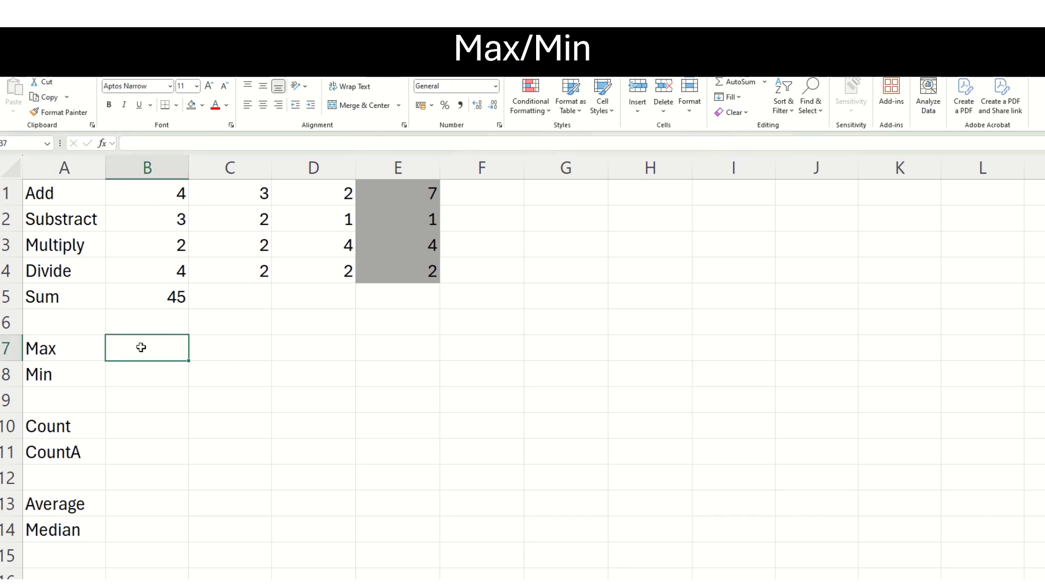
pyautogui.write('=')
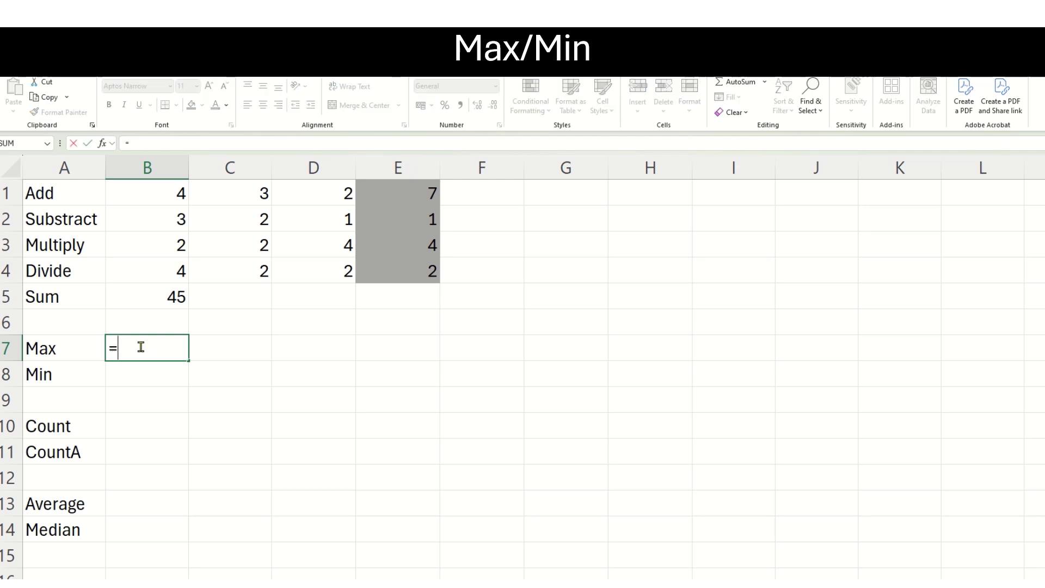
pyautogui.write('max')
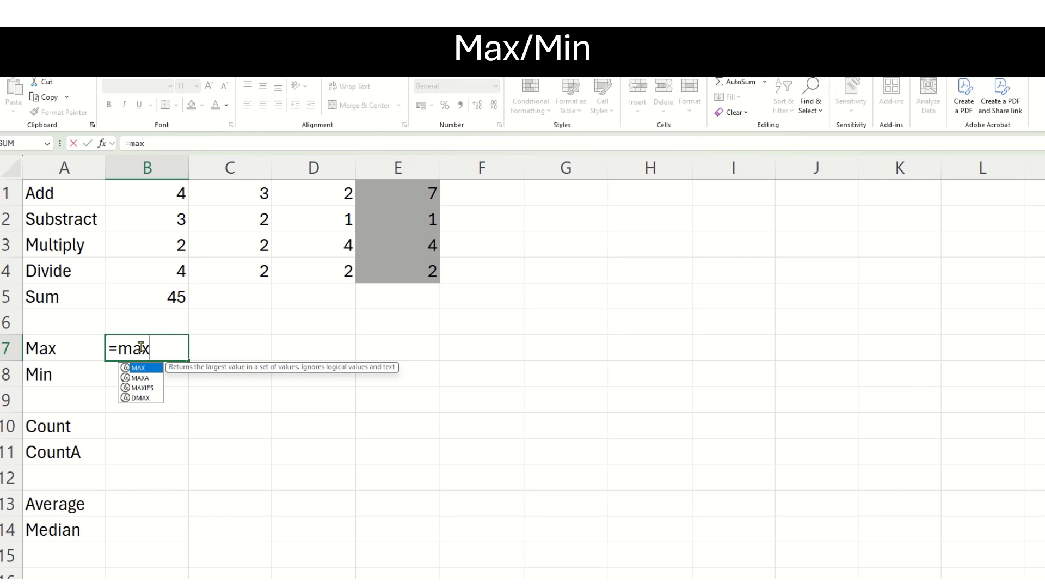
pyautogui.write('(')
pyautogui.moveTo(159, 192); pyautogui.dragTo(397, 268)
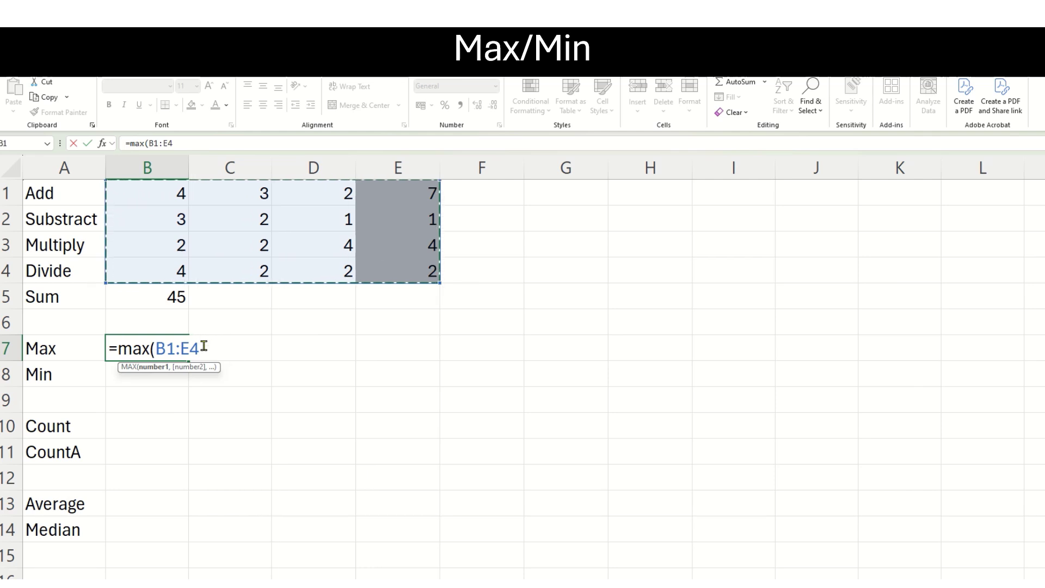
pyautogui.write(')')
pyautogui.press('Return')
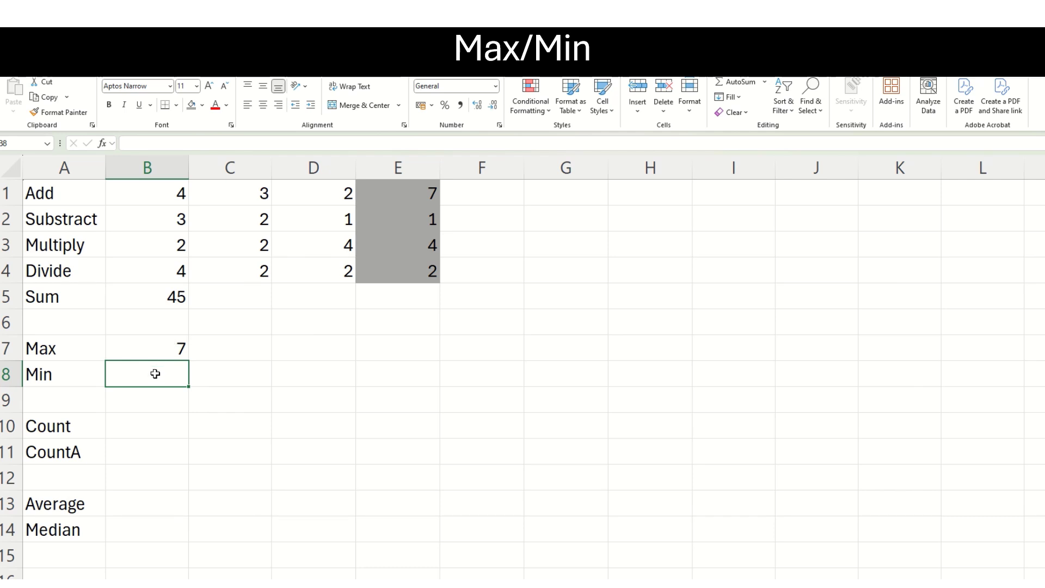
# Find the smallest value of the four calculation rows in B8 with the formula =min(B1:E4)
pyautogui.write('=')
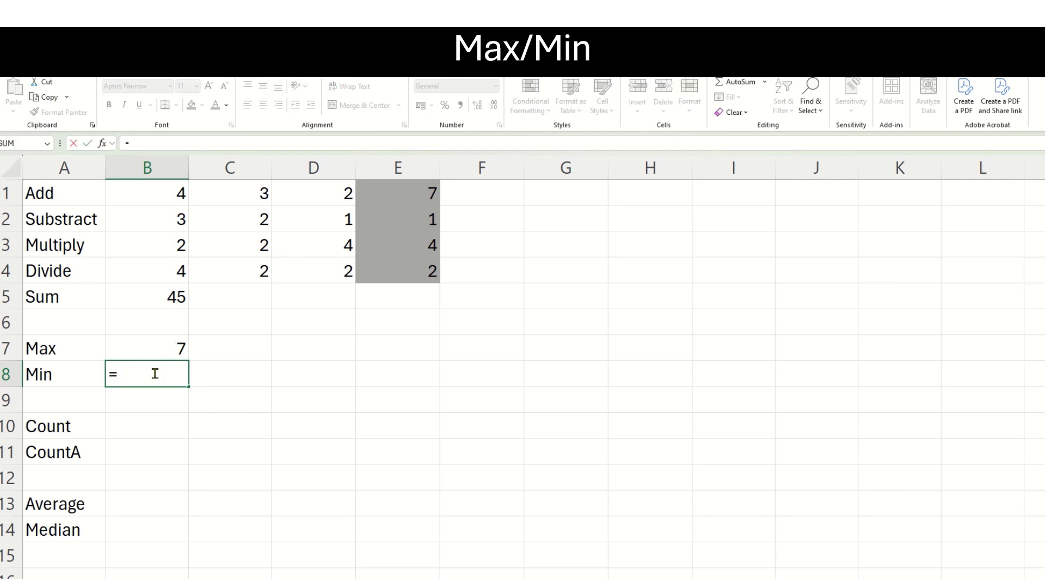
pyautogui.write('min')
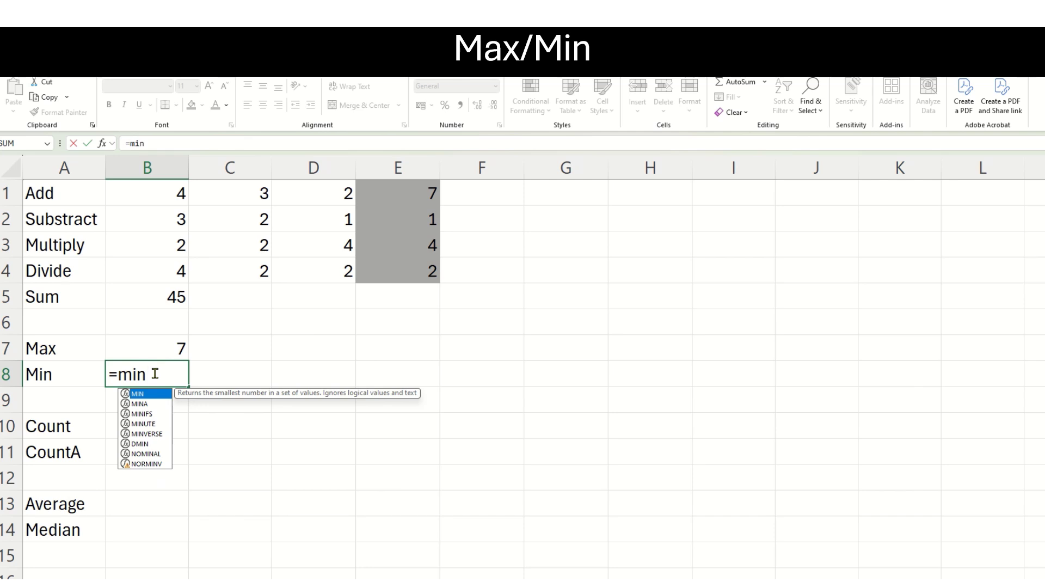
pyautogui.write('(')
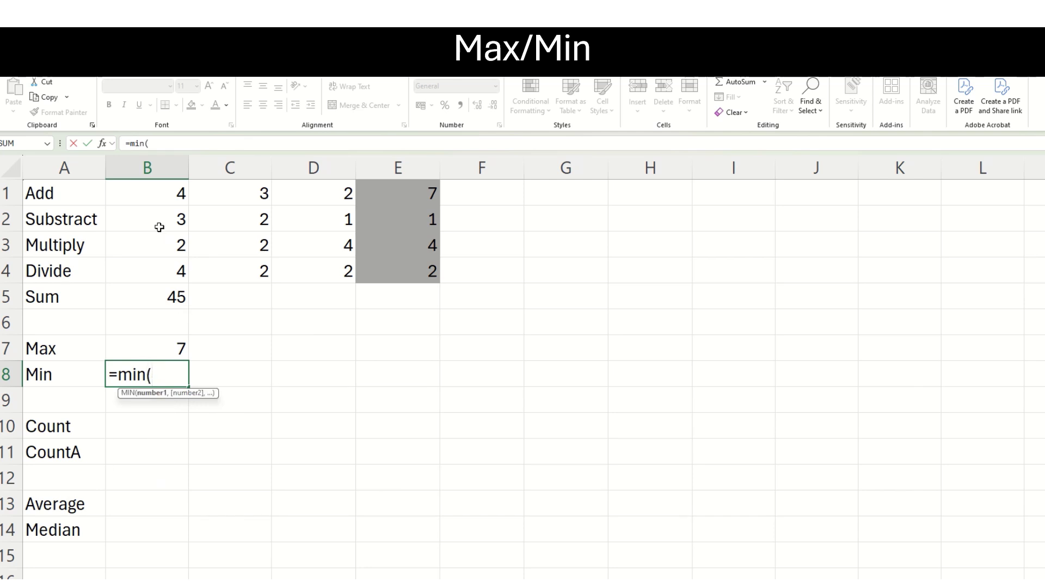
pyautogui.moveTo(153, 193); pyautogui.dragTo(390, 269)
pyautogui.write(')')
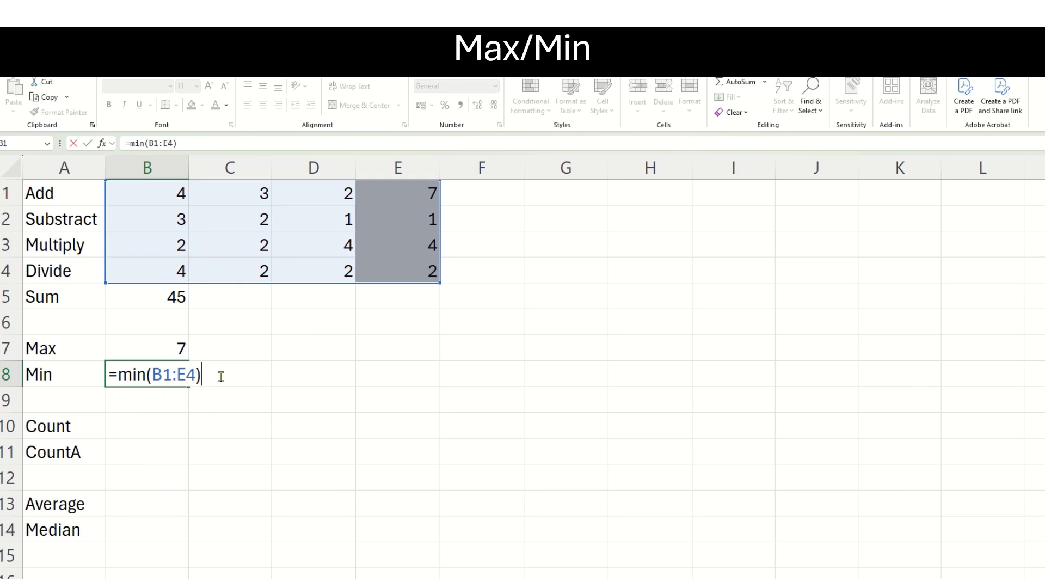
pyautogui.press('Return')
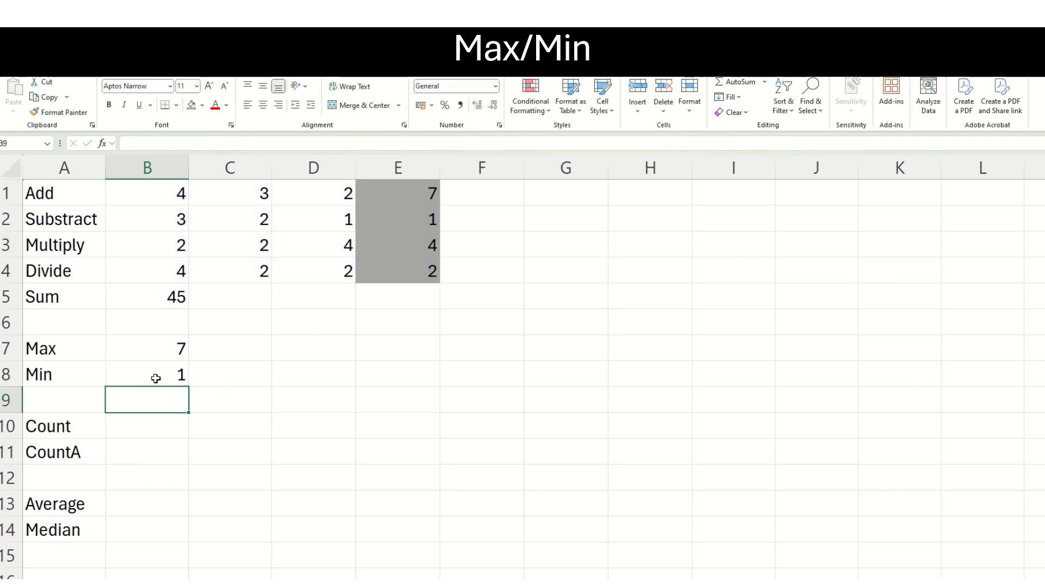
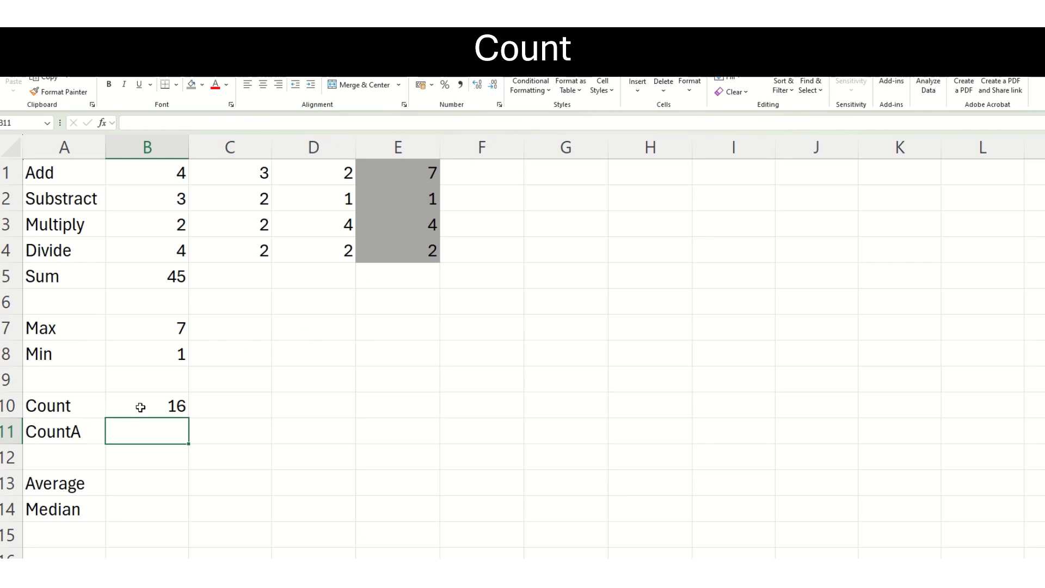
# Enter the text one in F1 and three in F2, beside the Add and Substract rows
pyautogui.click(489, 172)
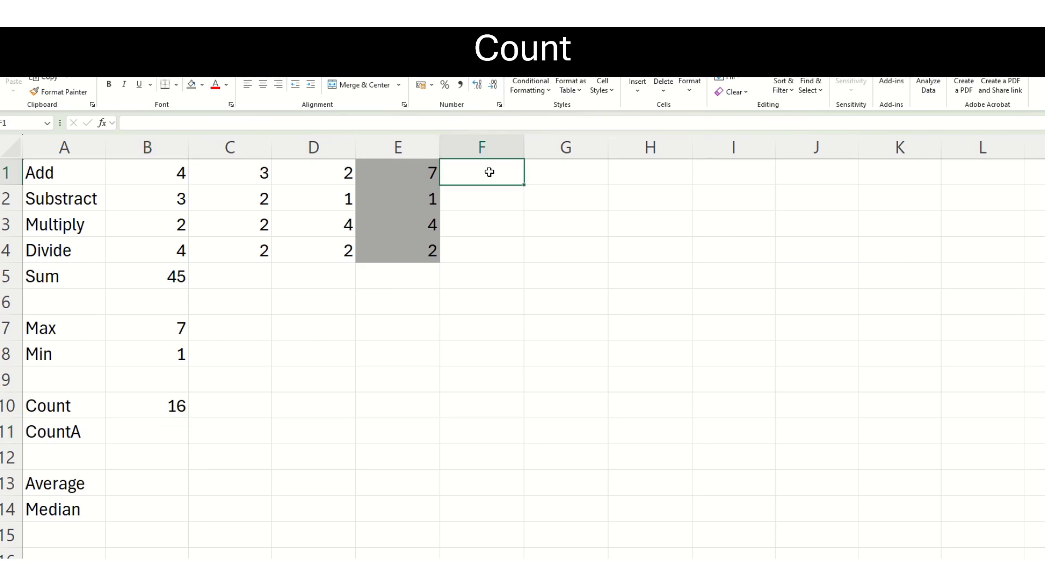
pyautogui.write('one')
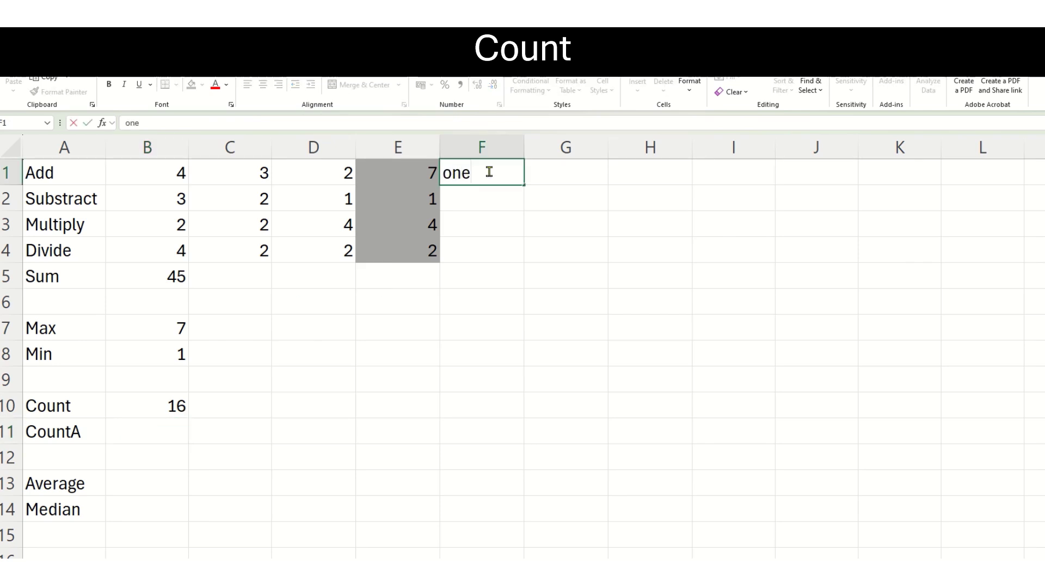
pyautogui.click(491, 200)
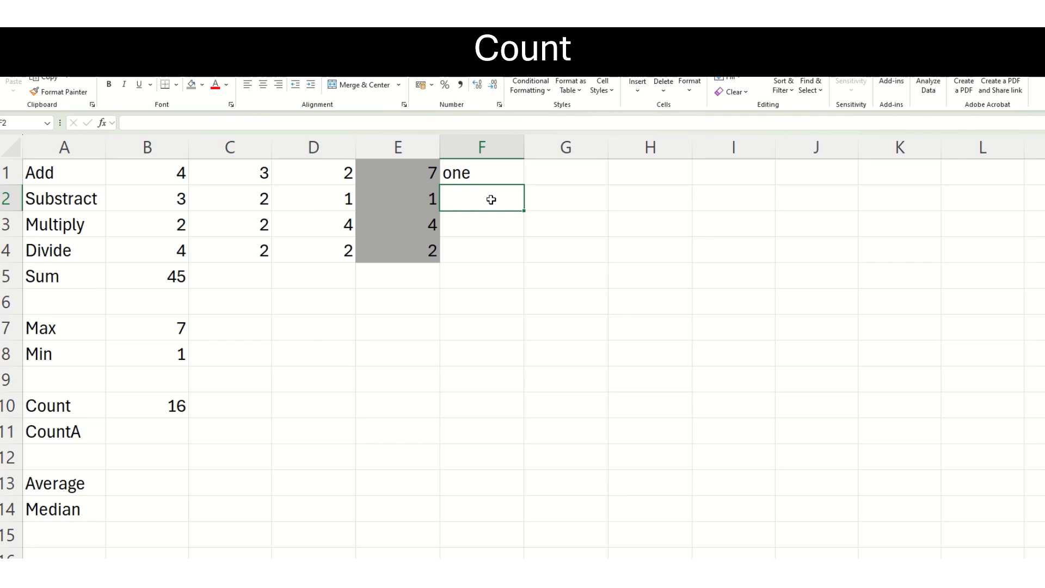
pyautogui.write('three')
pyautogui.press('Return')
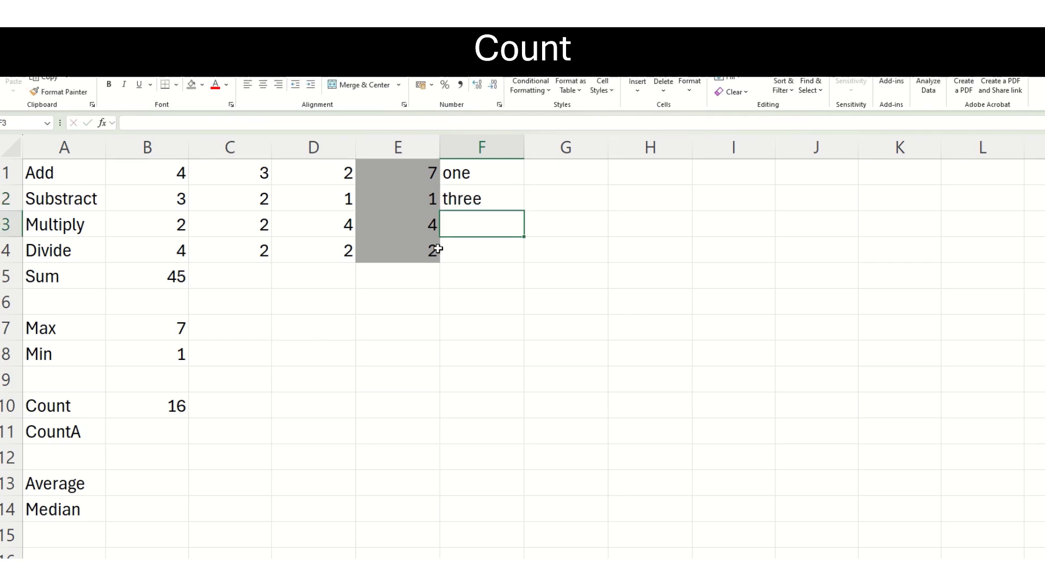
# Count all non-empty cells of the four calculation rows, including the text column, in B11 with the formula =counta(B1:F4)
pyautogui.click(157, 438)
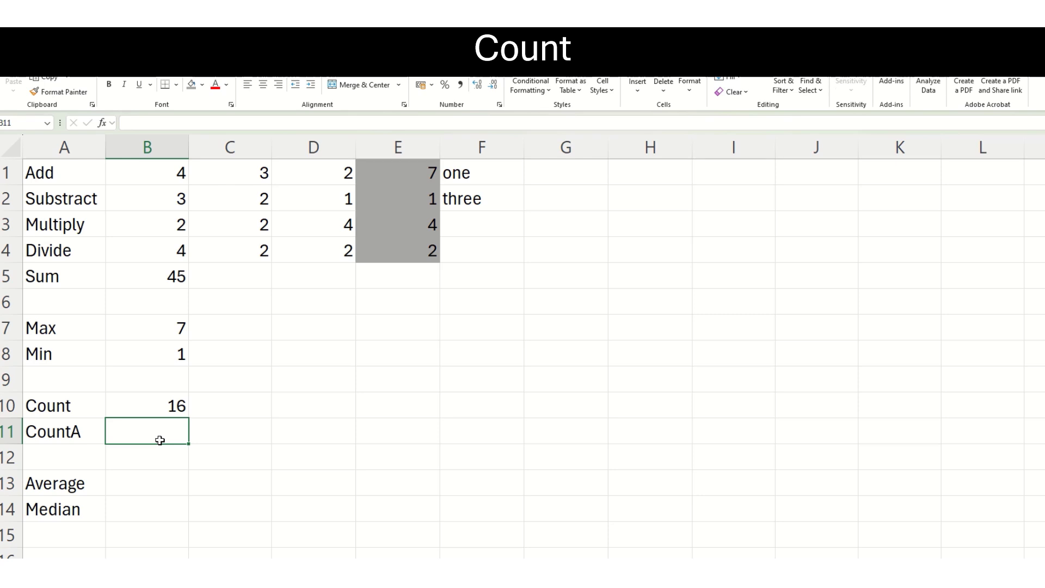
pyautogui.write('=count')
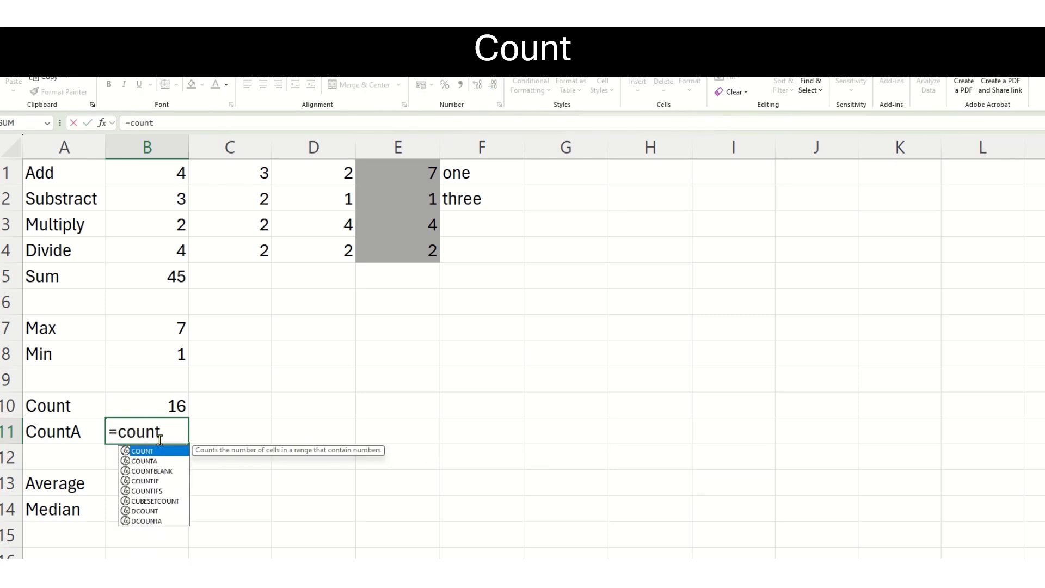
pyautogui.write('a(')
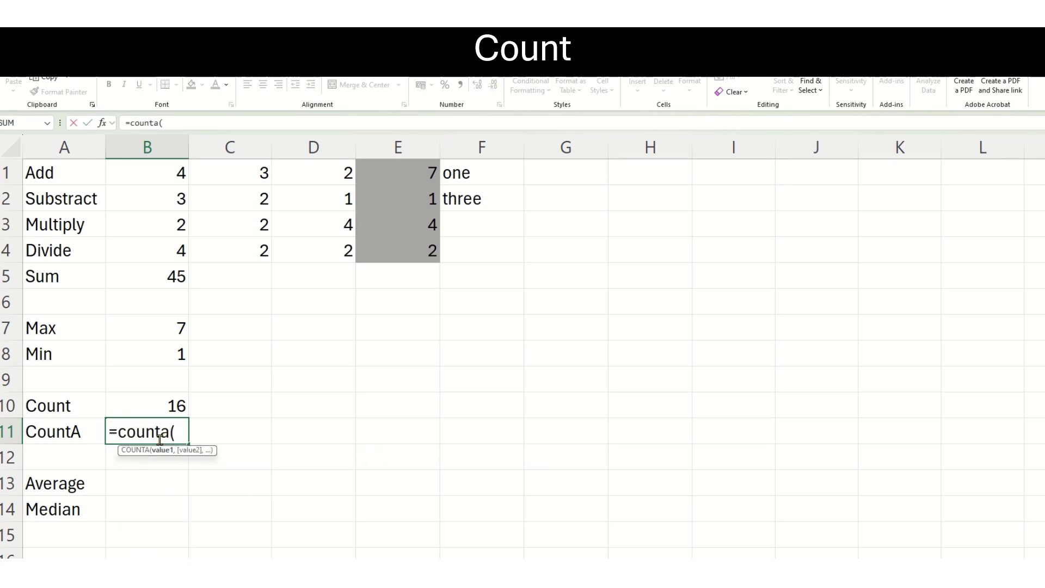
pyautogui.moveTo(158, 178); pyautogui.dragTo(443, 250)
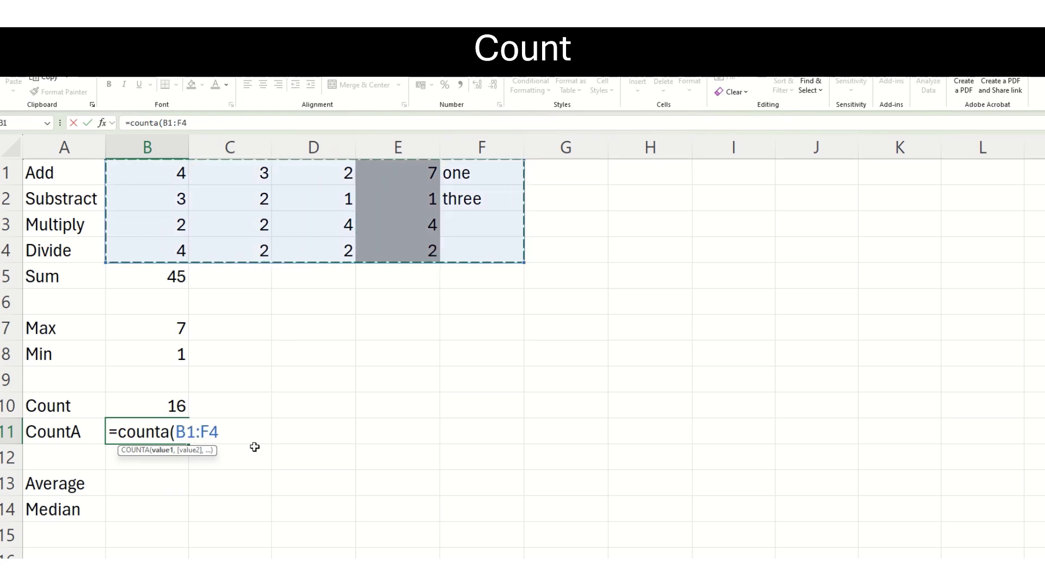
pyautogui.write(')')
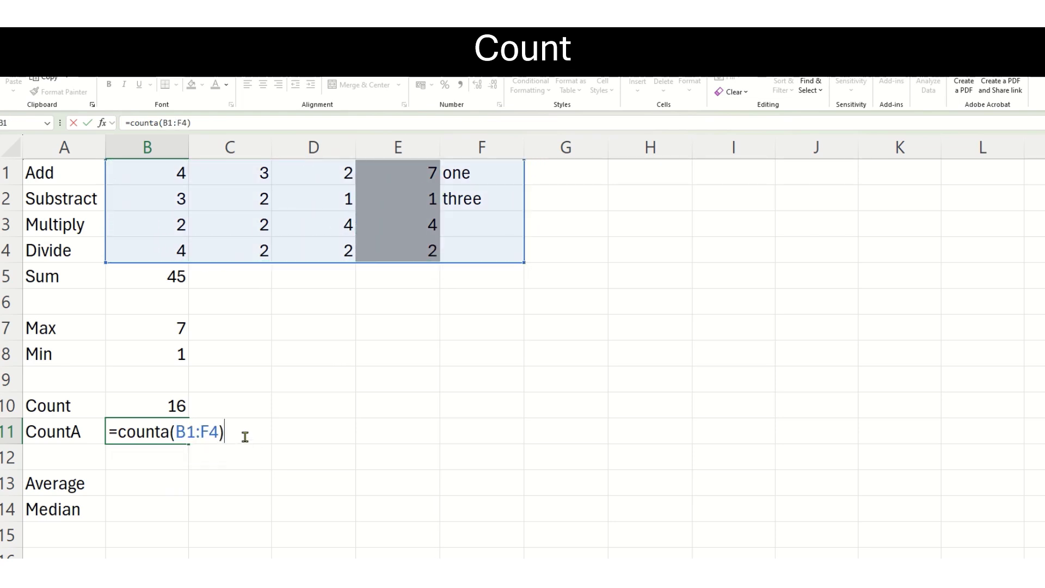
pyautogui.press('Return')
# Change the function in the CountA row's B11 to COUNT, keeping the range B1:F4
pyautogui.click(145, 433)
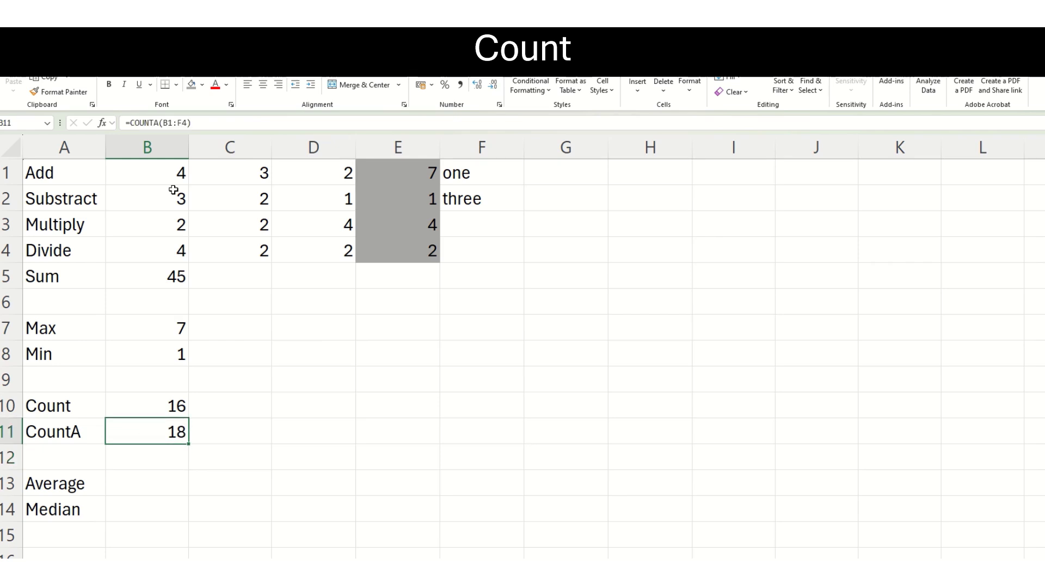
pyautogui.click(153, 123)
pyautogui.press('BackSpace')
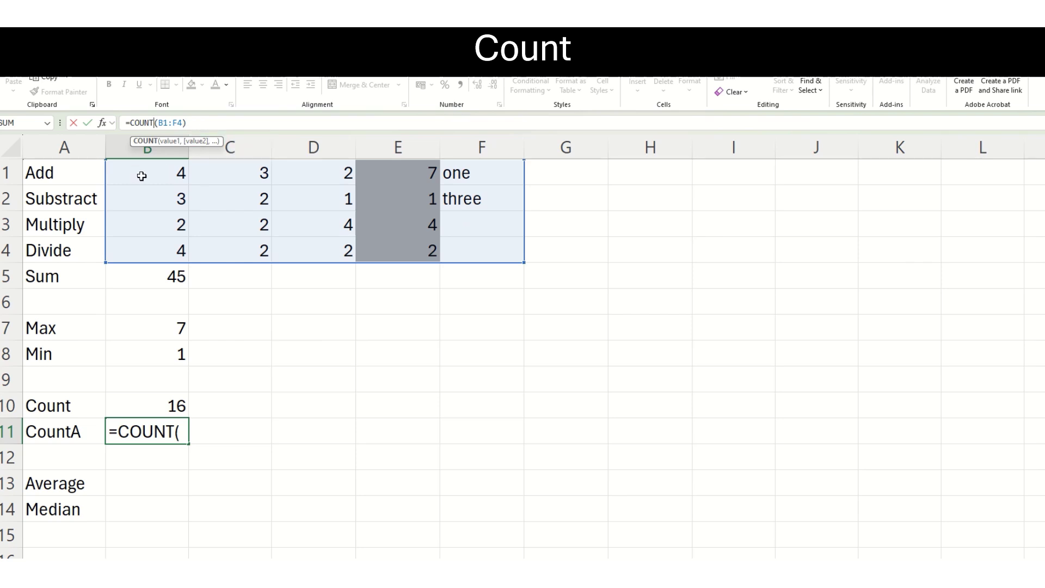
pyautogui.press('Return')
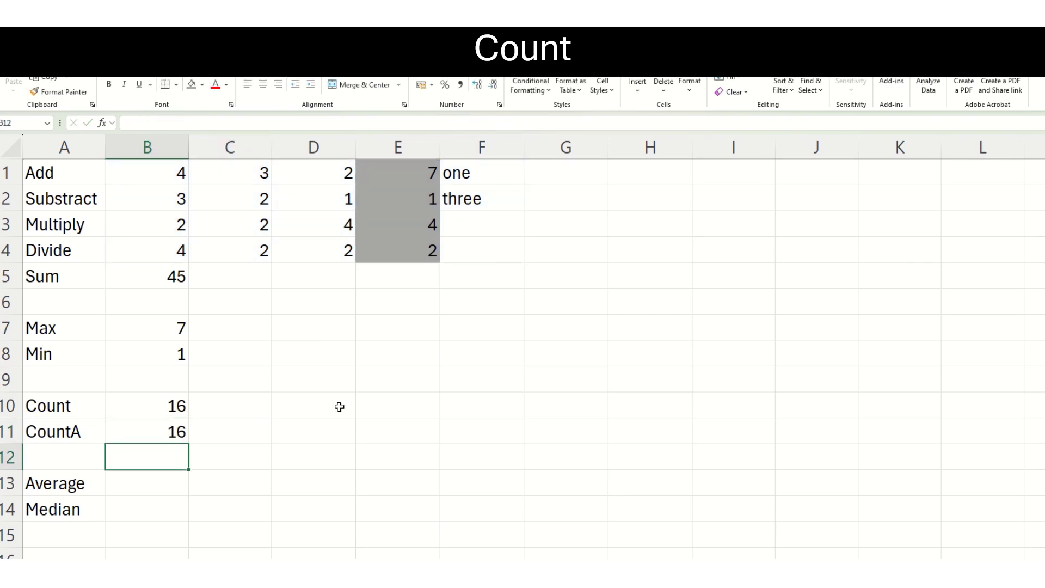
# Change the function in B11 back to COUNTA over the range B1:F4
pyautogui.click(162, 432)
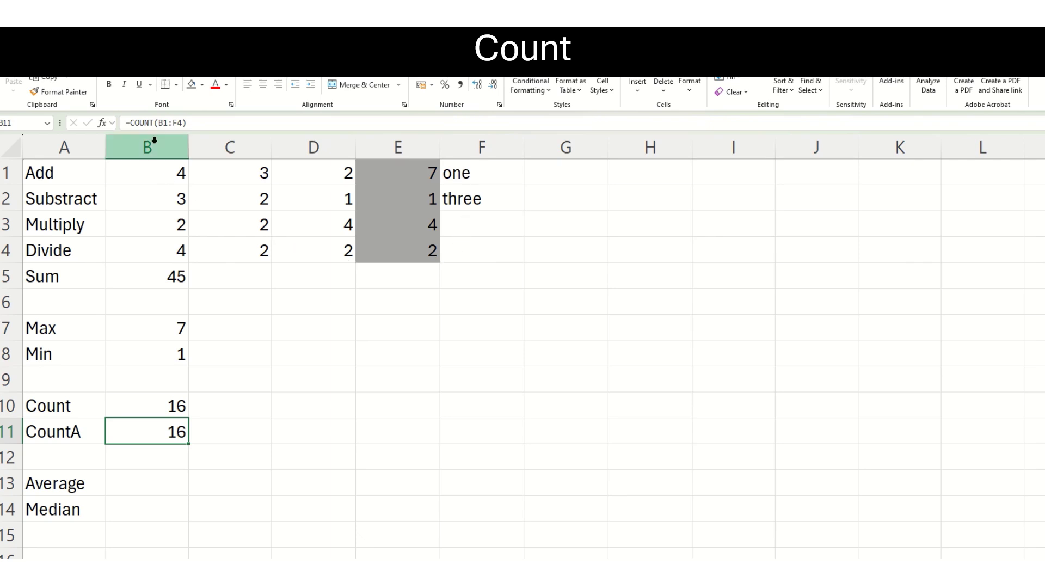
pyautogui.click(153, 123)
pyautogui.write('A')
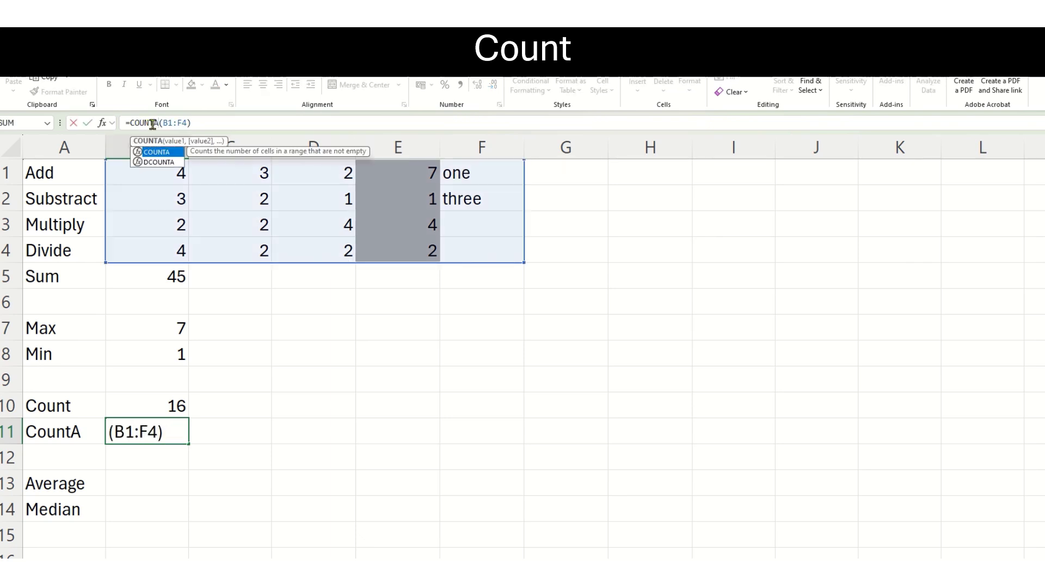
pyautogui.press('Return')
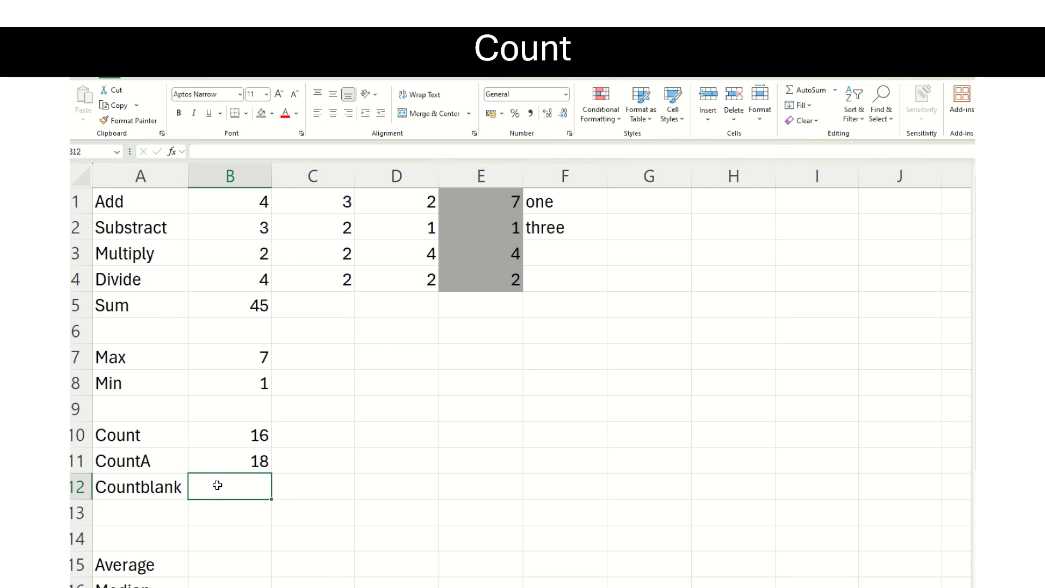
# Count the empty cells of the four calculation rows in B12 with the formula =countblank(B1:F4)
pyautogui.write('=countblank(')
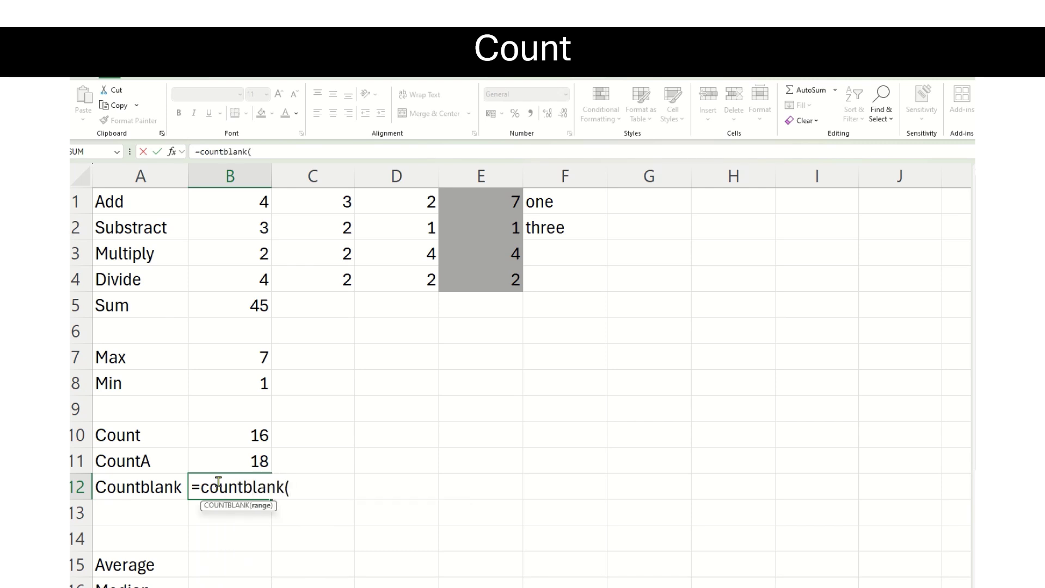
pyautogui.click(240, 206)
pyautogui.moveTo(240, 206); pyautogui.dragTo(540, 278)
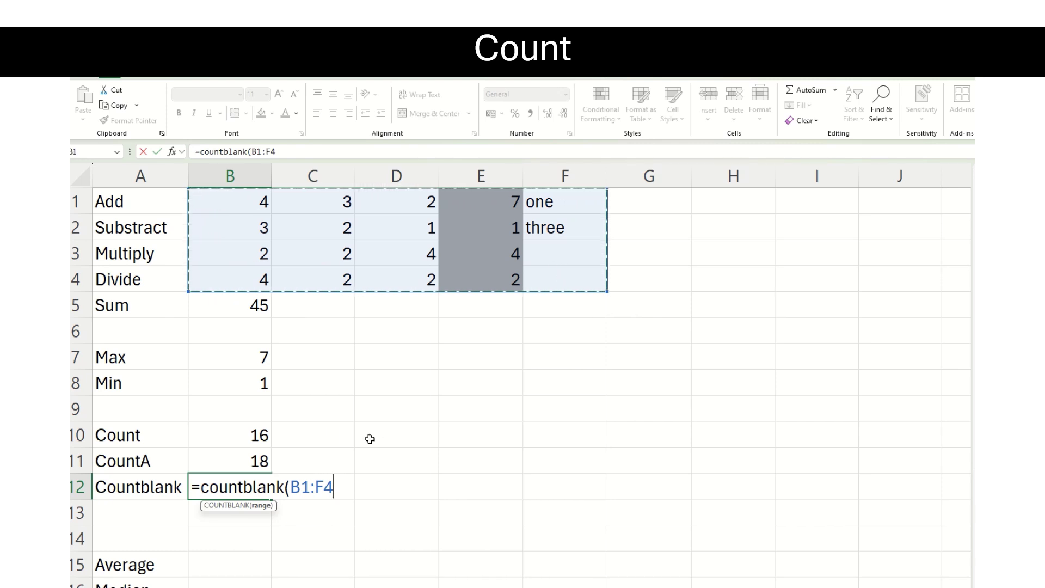
pyautogui.write(')')
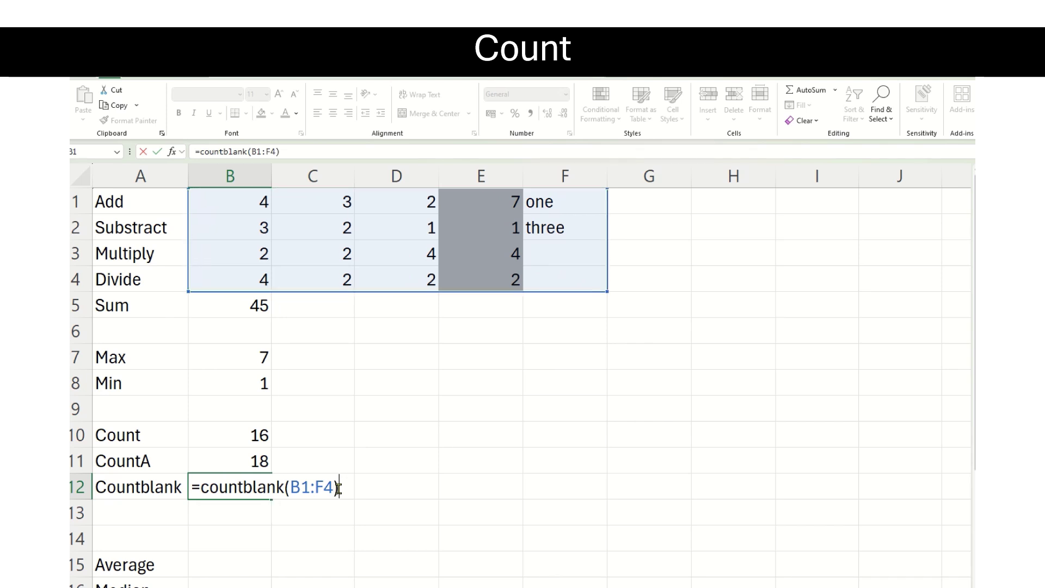
pyautogui.press('Return')
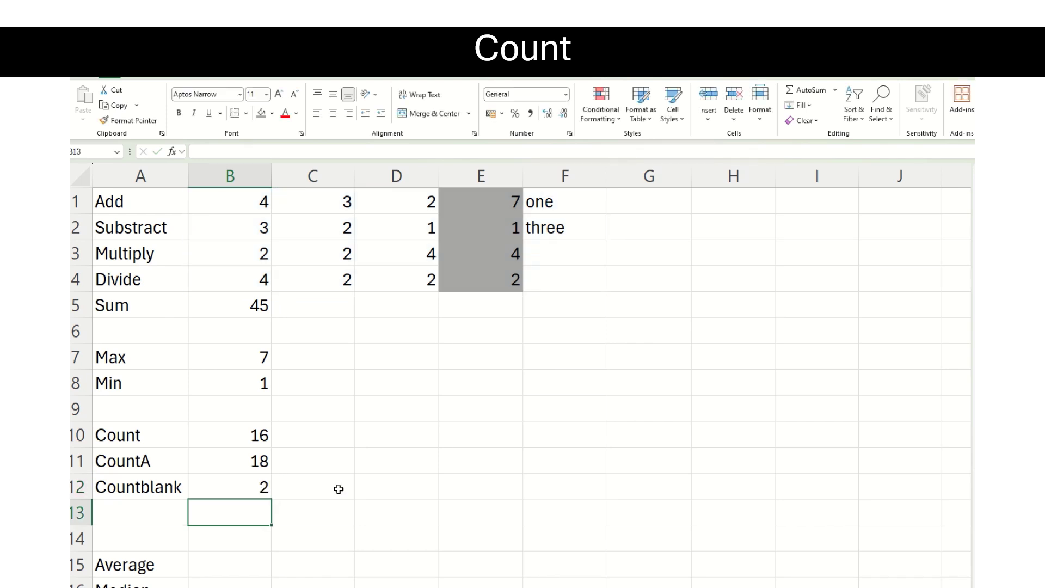
pyautogui.click(246, 488)
pyautogui.moveTo(549, 257); pyautogui.dragTo(550, 278)
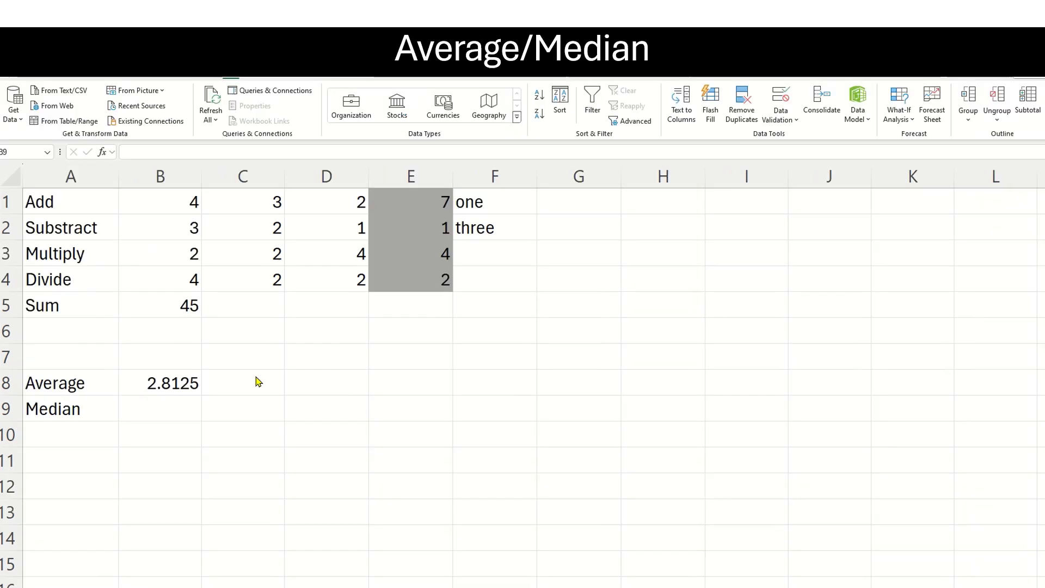
# Calculate the average of the four calculation rows in B8 with the formula =average(B1:E4)
pyautogui.click(136, 386)
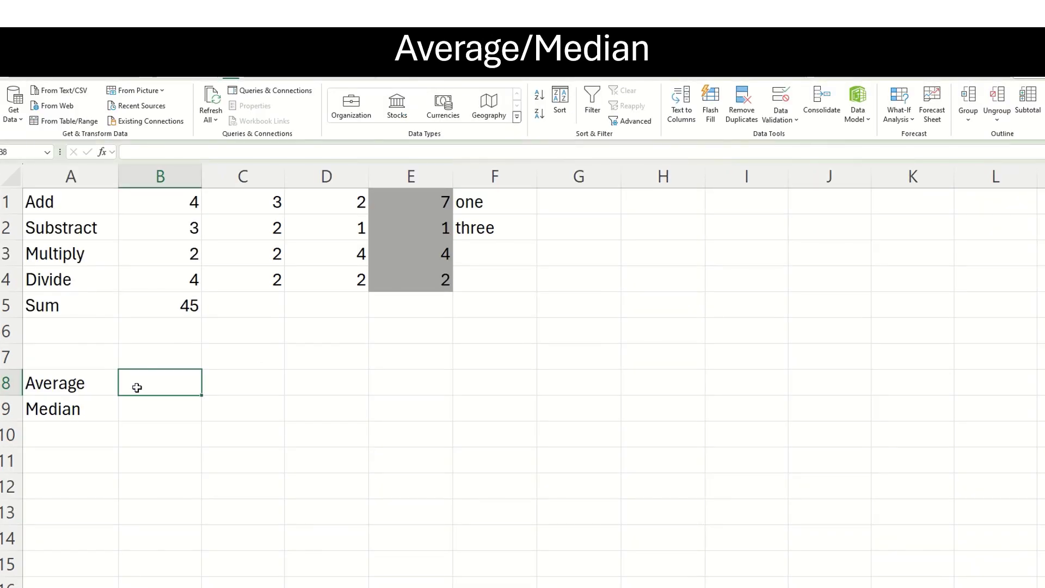
pyautogui.write('=')
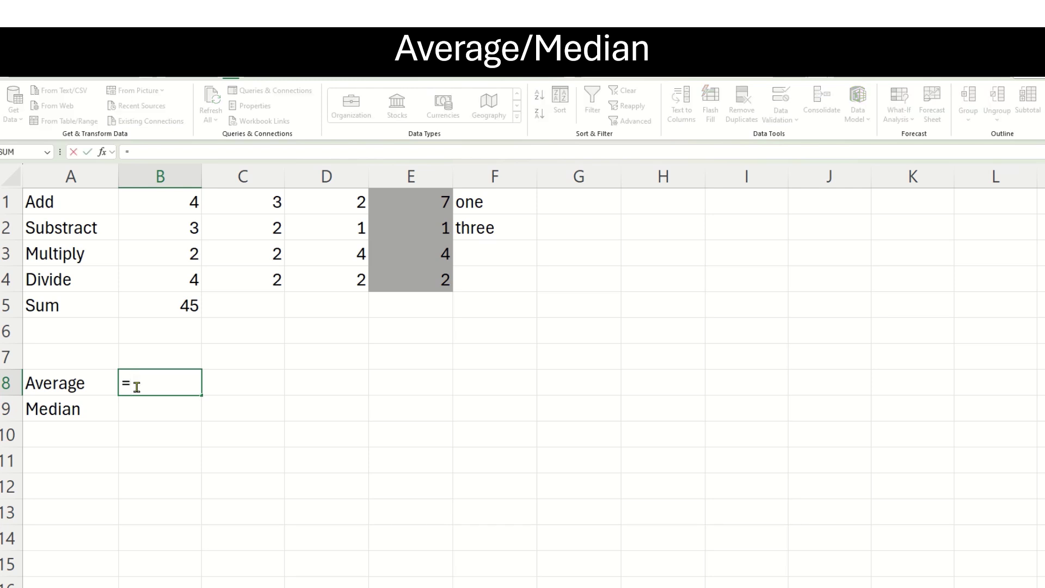
pyautogui.write('average')
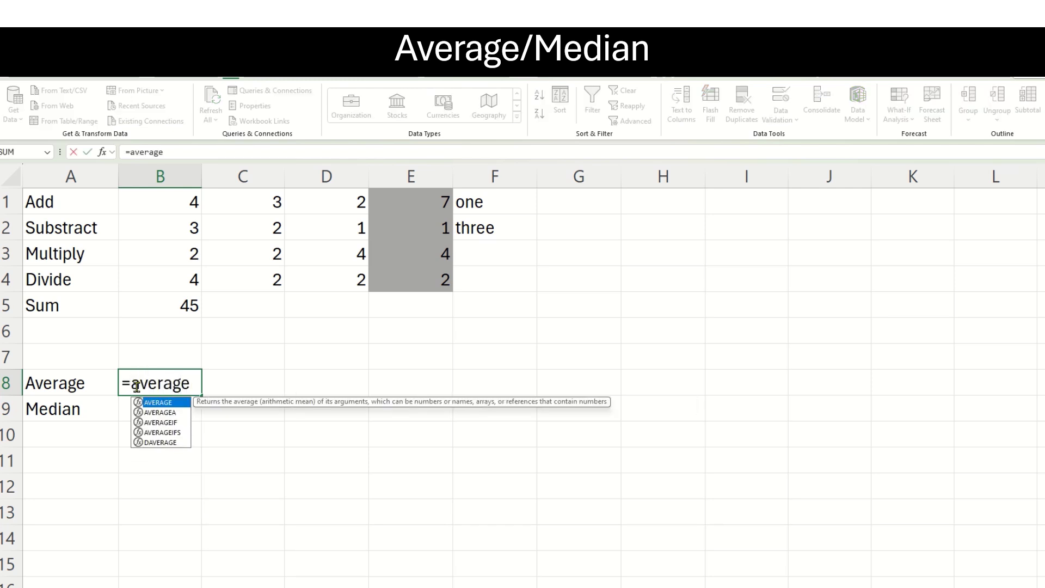
pyautogui.write('(')
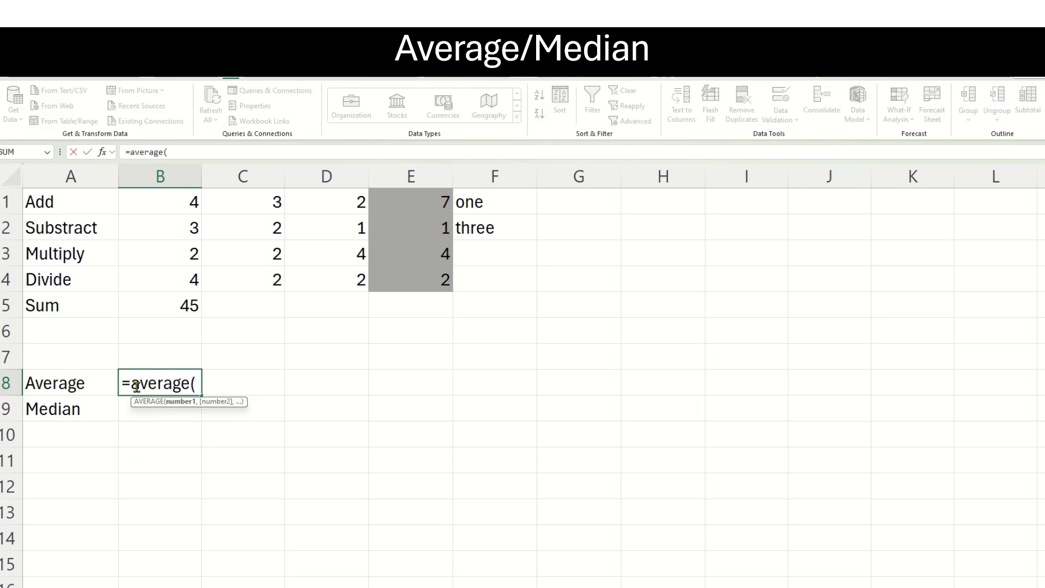
pyautogui.moveTo(173, 203); pyautogui.dragTo(398, 275)
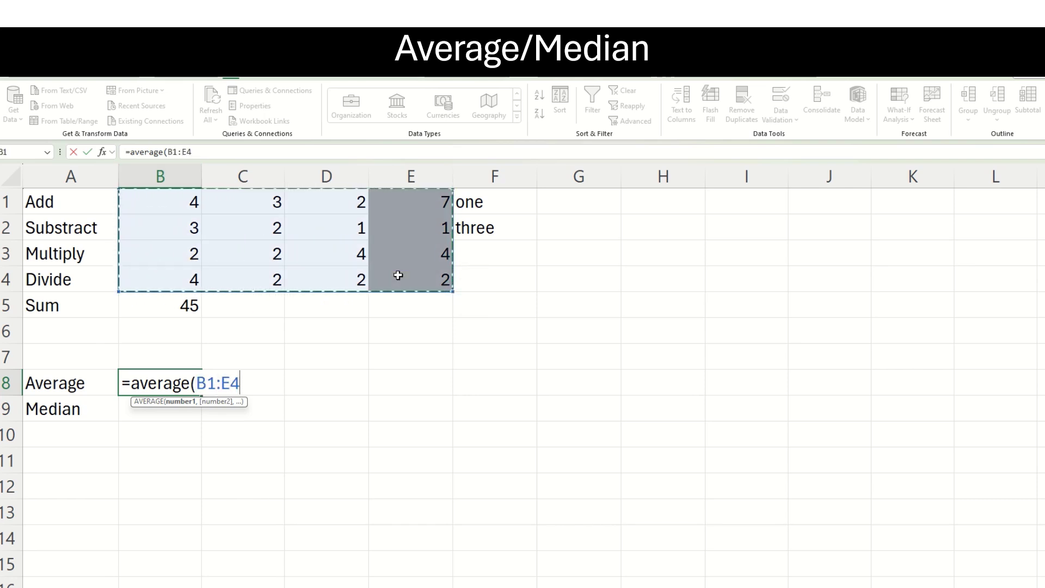
pyautogui.write(')')
pyautogui.press('Return')
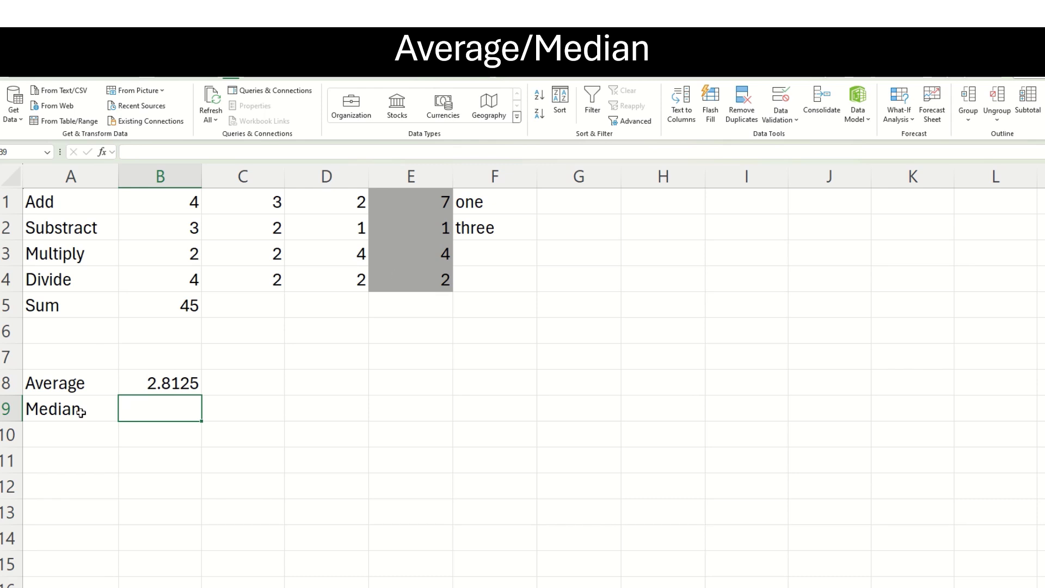
# Calculate the median of the four calculation rows in B9 with the formula =median(B1:E4)
pyautogui.write('=')
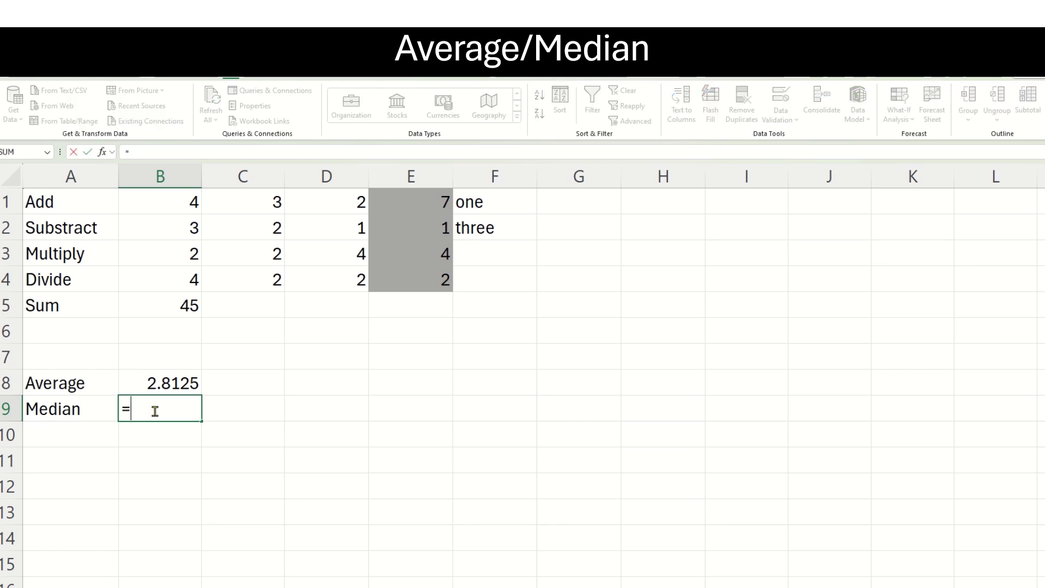
pyautogui.write('median')
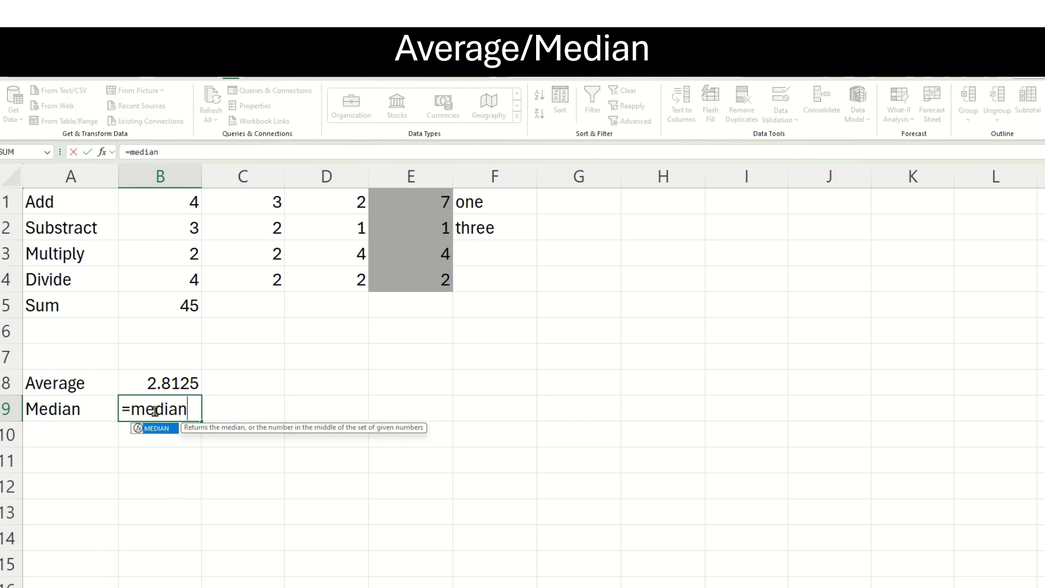
pyautogui.write('(')
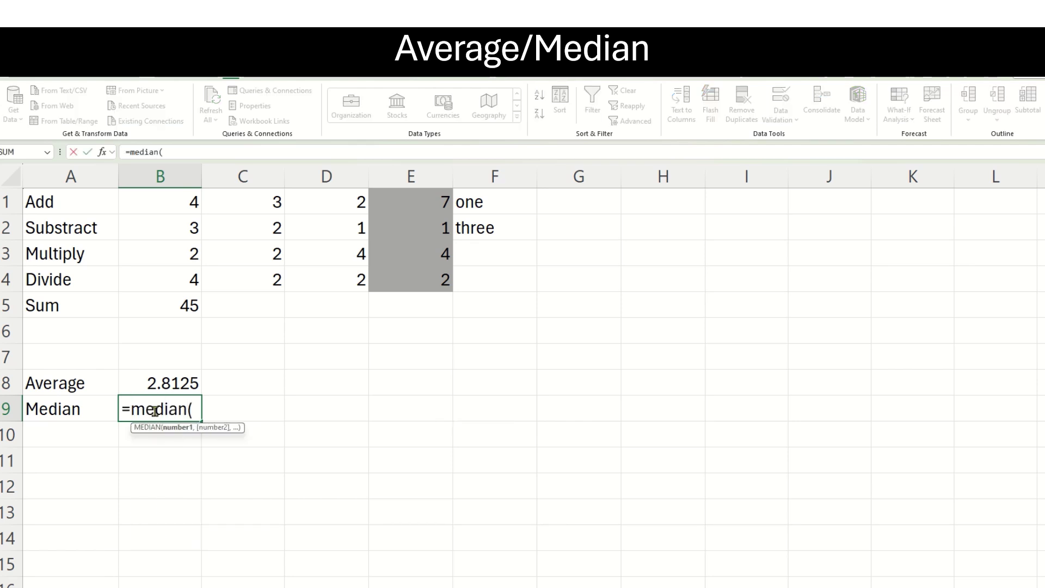
pyautogui.moveTo(179, 208); pyautogui.dragTo(398, 277)
pyautogui.write(')')
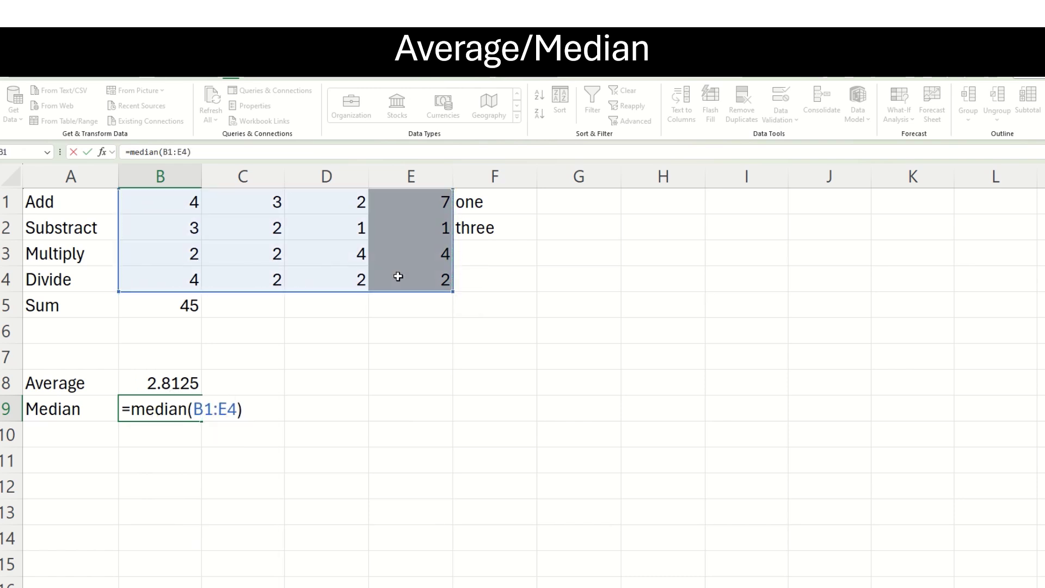
pyautogui.press('Return')
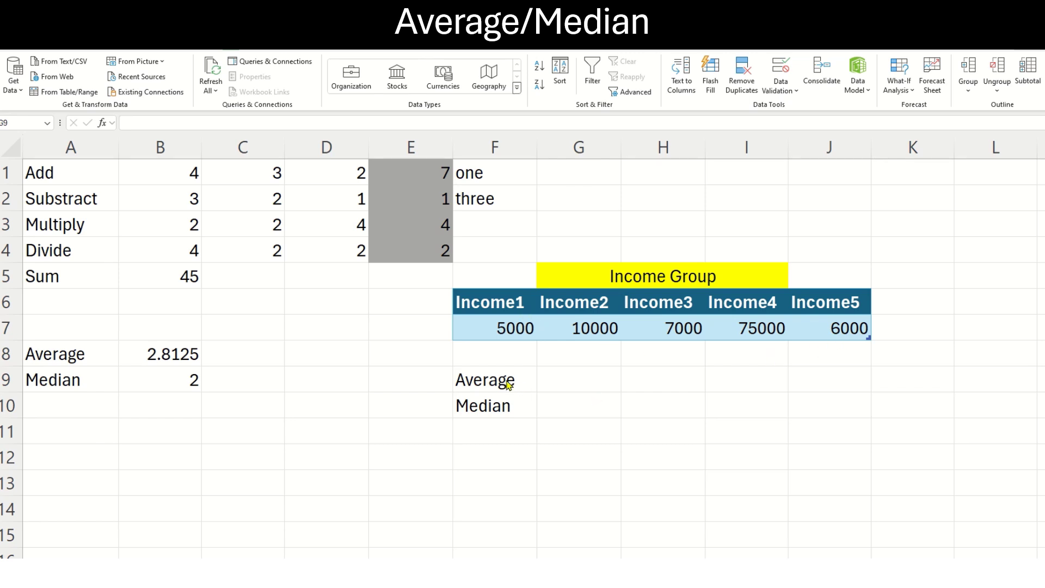
# Calculate the average of the five incomes in G9 with the formula =average(Table147)
pyautogui.click(573, 384)
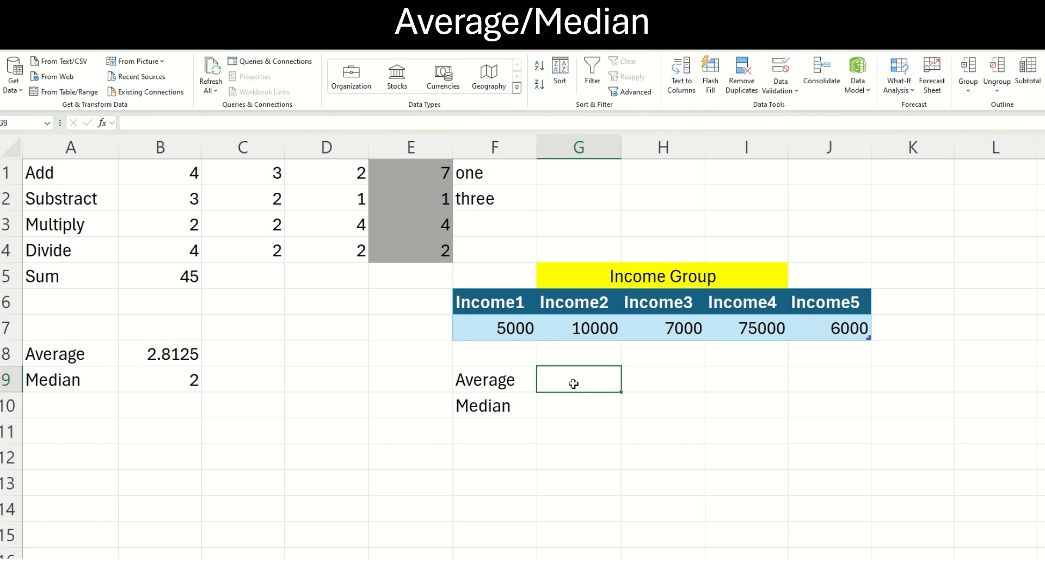
pyautogui.write('=averag')
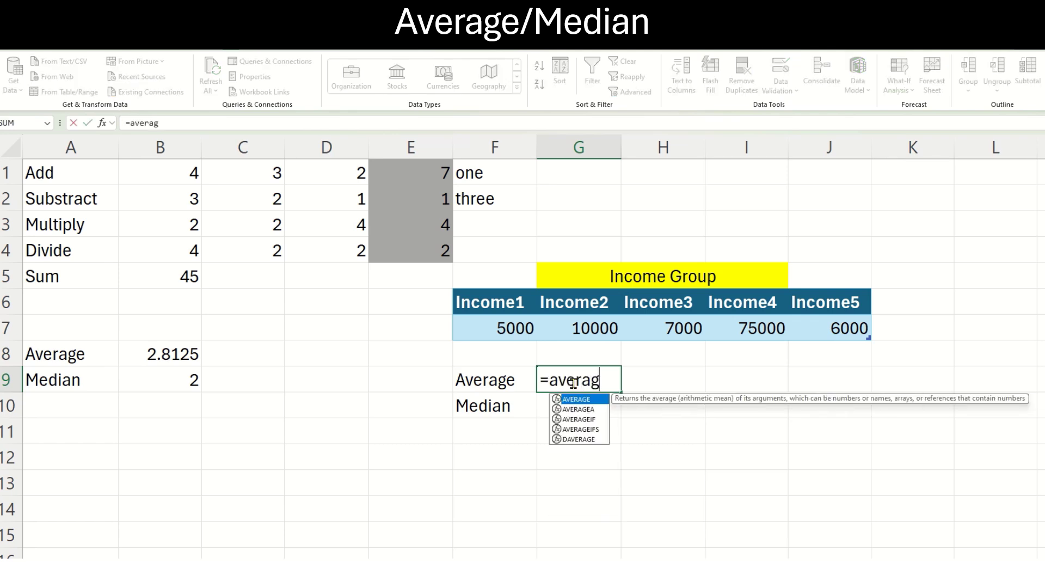
pyautogui.write('e(')
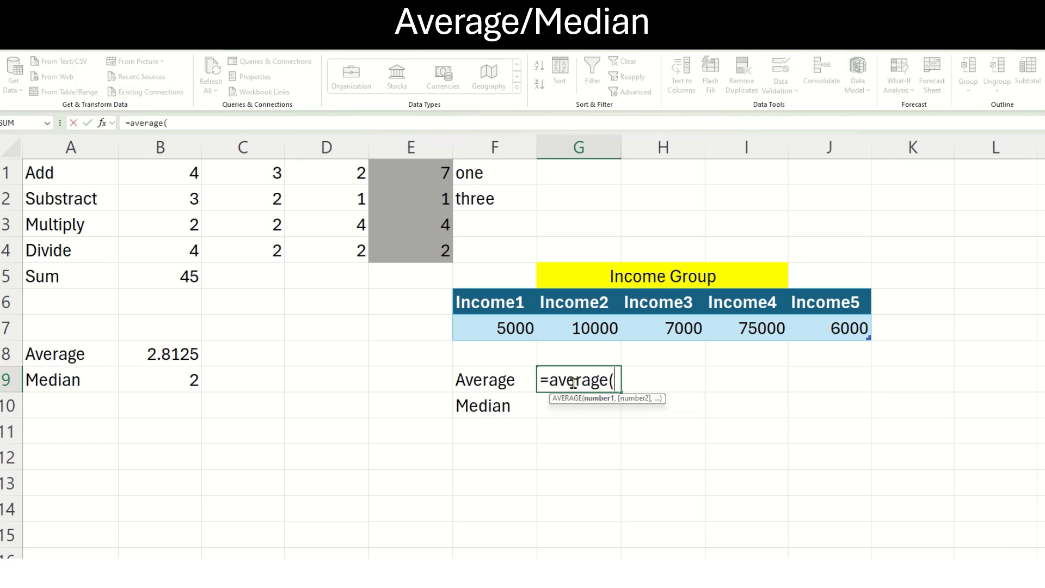
pyautogui.moveTo(510, 332); pyautogui.dragTo(828, 328)
pyautogui.write(')')
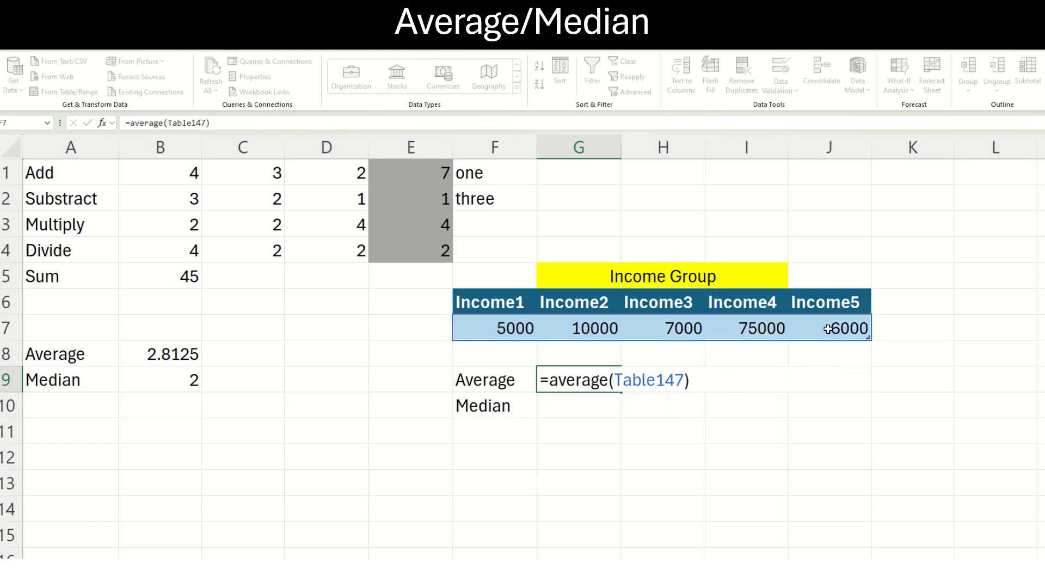
pyautogui.press('Return')
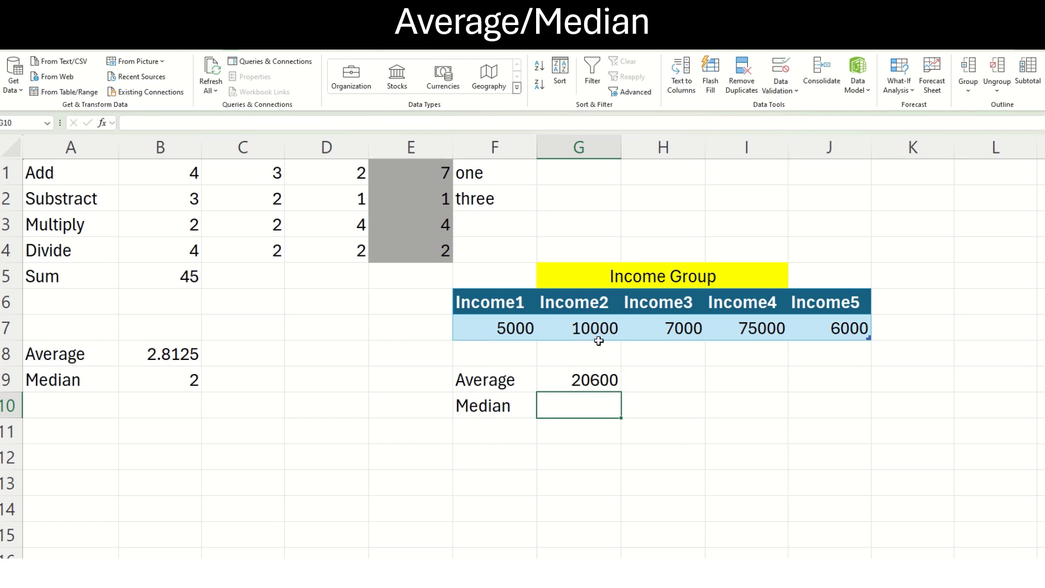
pyautogui.click(741, 326)
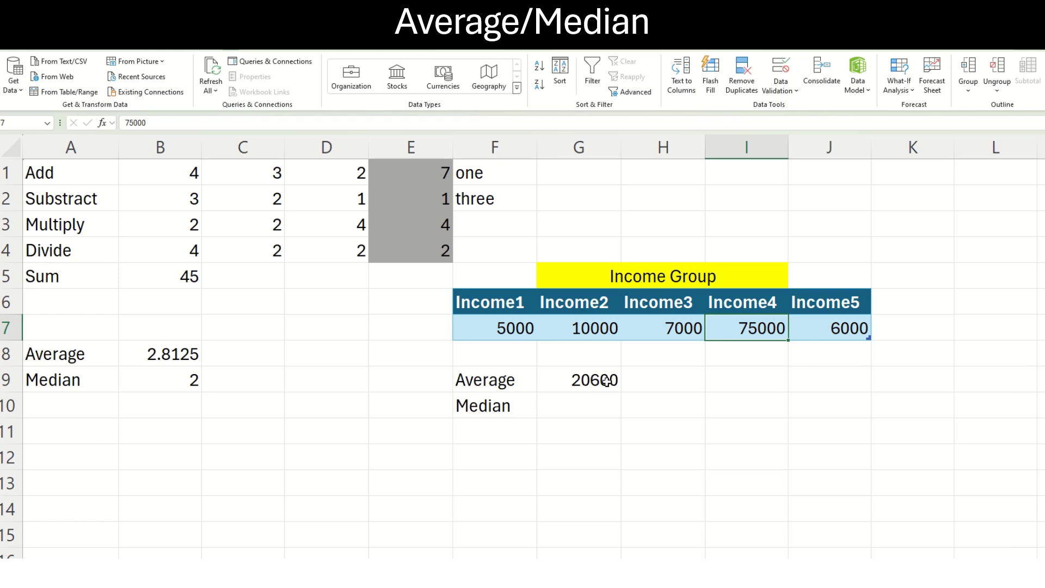
# Calculate the median of the five incomes in G10 with the formula =median(Table147)
pyautogui.click(573, 405)
pyautogui.write('=m')
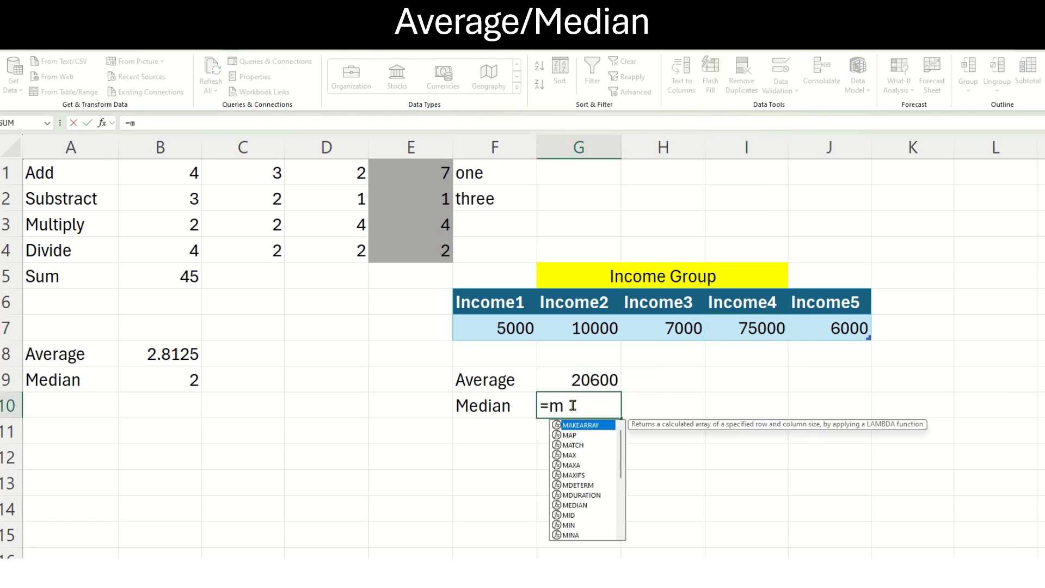
pyautogui.write('edian(')
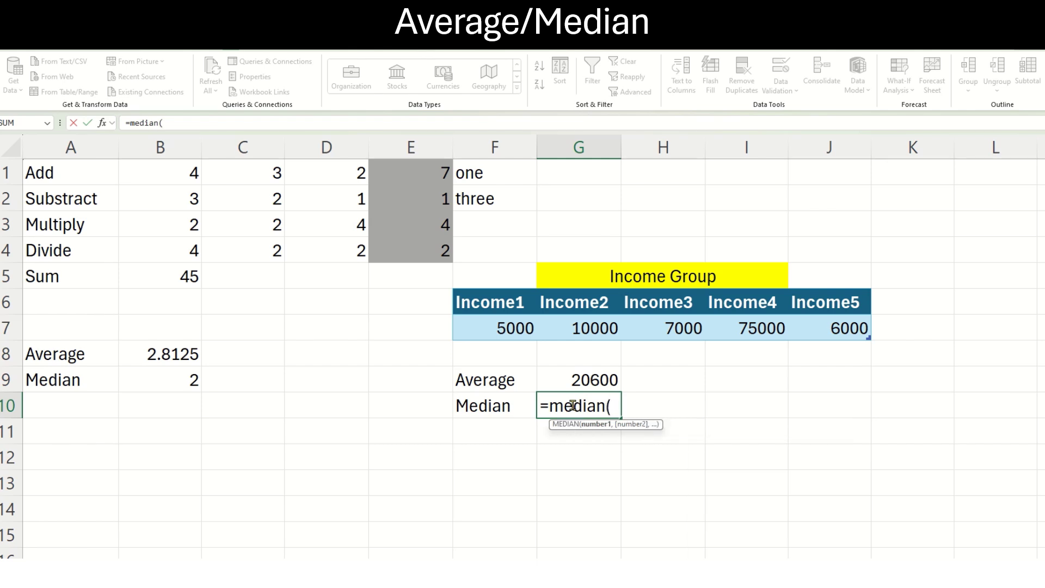
pyautogui.moveTo(497, 322); pyautogui.dragTo(812, 327)
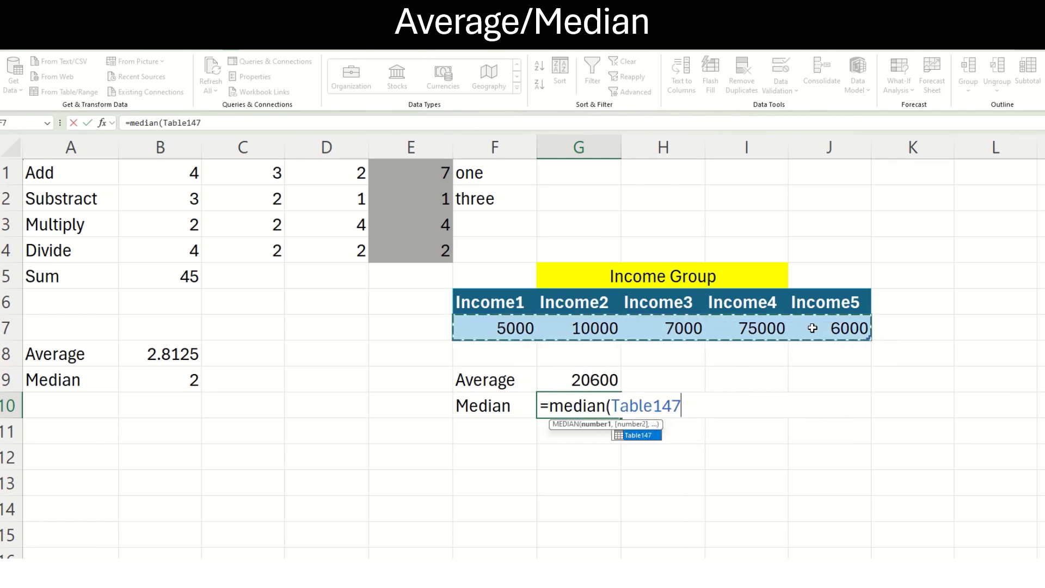
pyautogui.write(')')
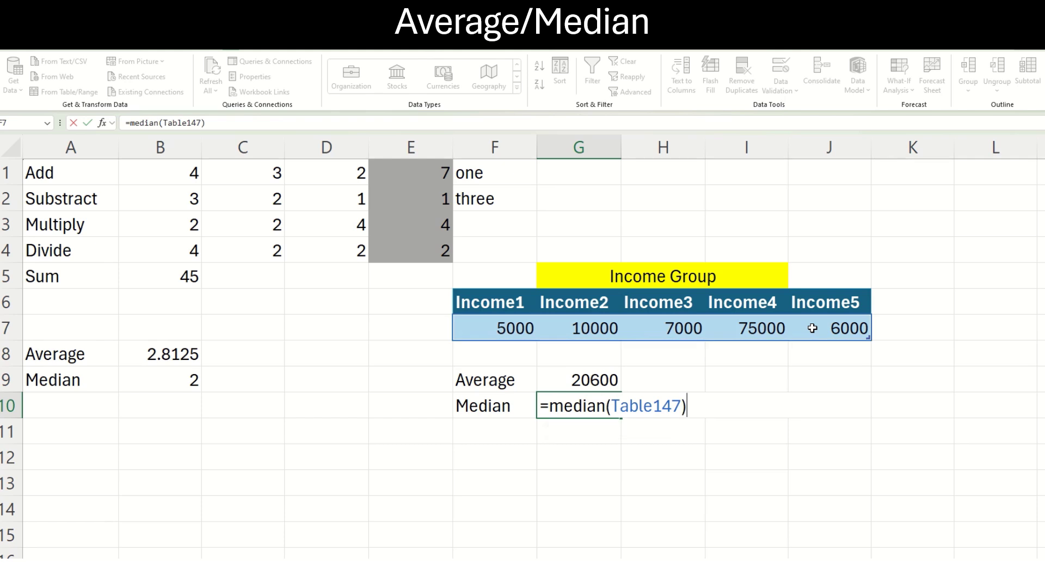
pyautogui.press('Return')
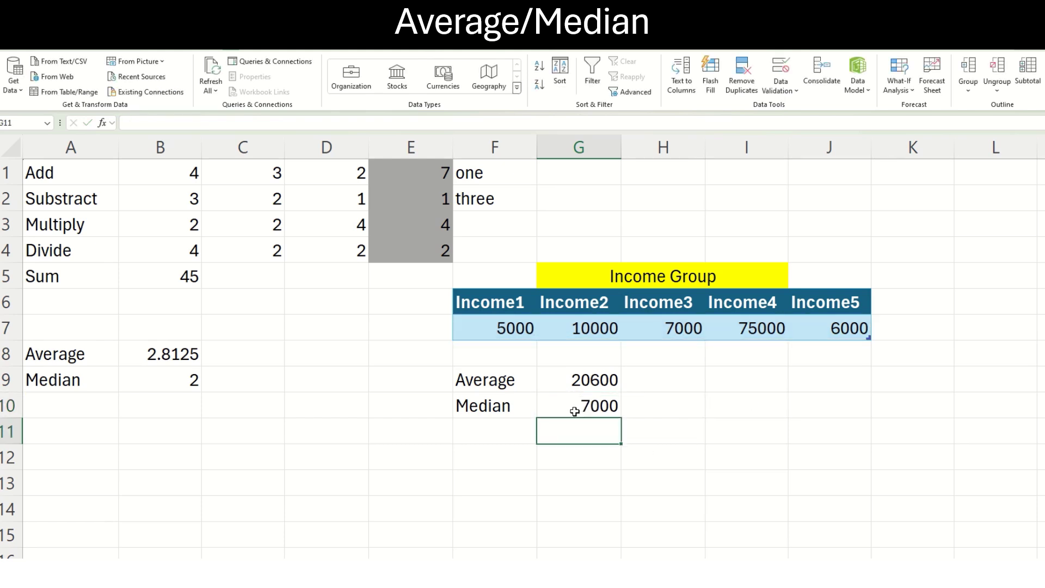
pyautogui.click(575, 411)
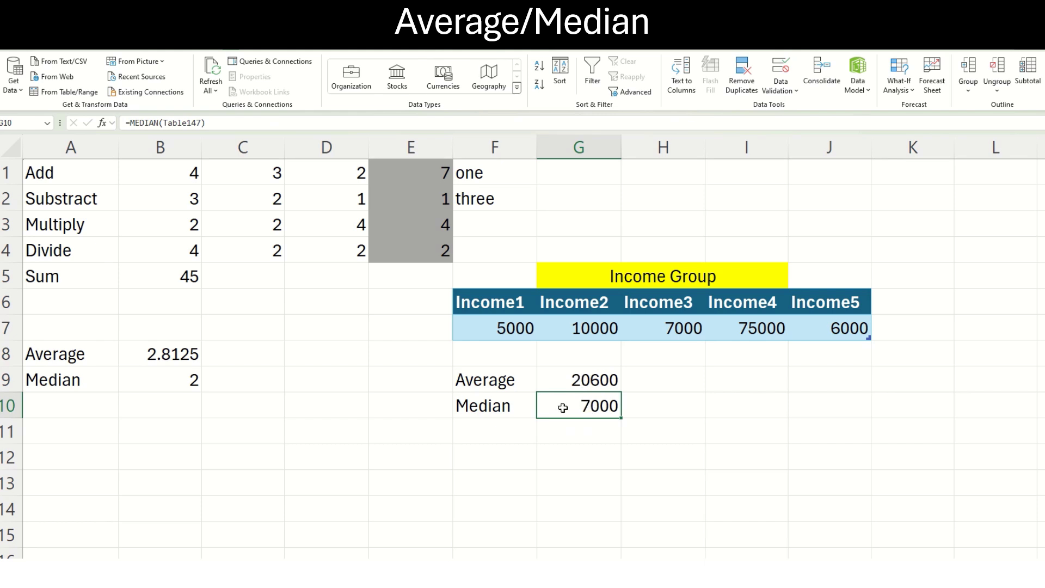
# Sort the copied incomes in F12:J12 left to right by Row 12, on cell values from smallest to largest
pyautogui.moveTo(490, 301); pyautogui.dragTo(676, 327)
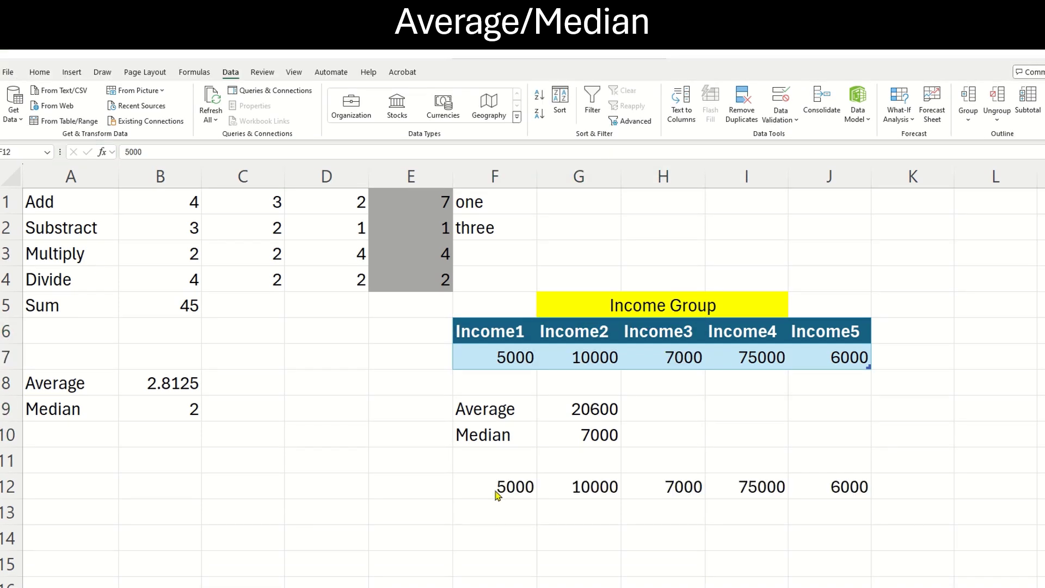
pyautogui.hotkey('ctrl', 'shift', 'Right')
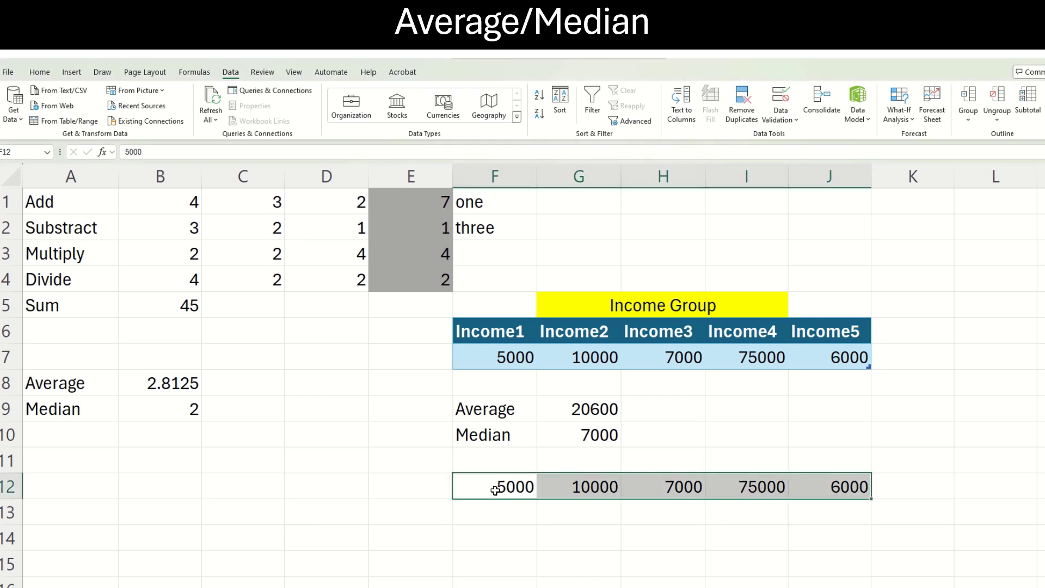
pyautogui.click(561, 101)
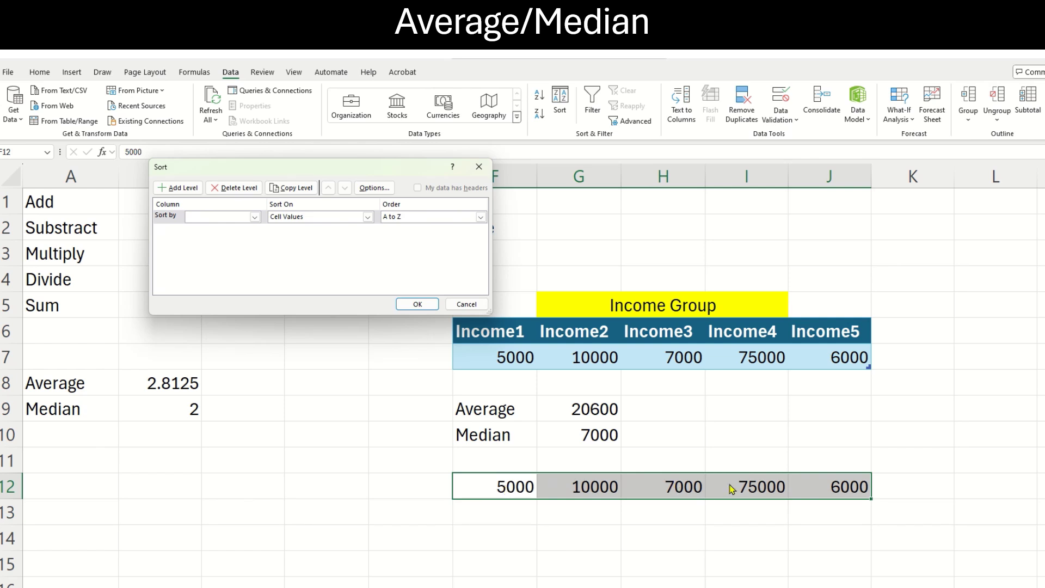
pyautogui.click(374, 188)
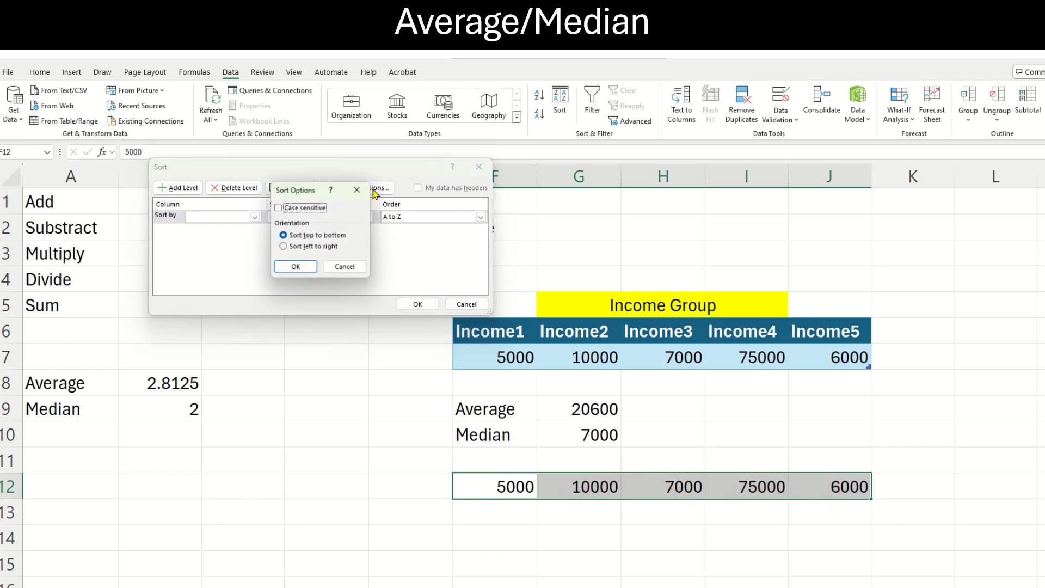
pyautogui.click(284, 247)
pyautogui.click(296, 268)
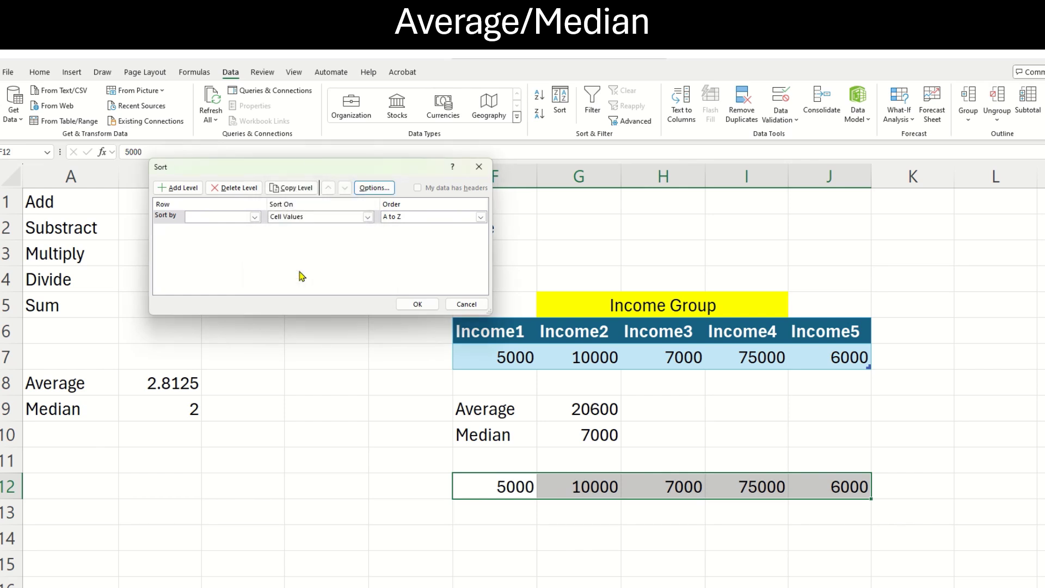
pyautogui.click(254, 216)
pyautogui.click(242, 228)
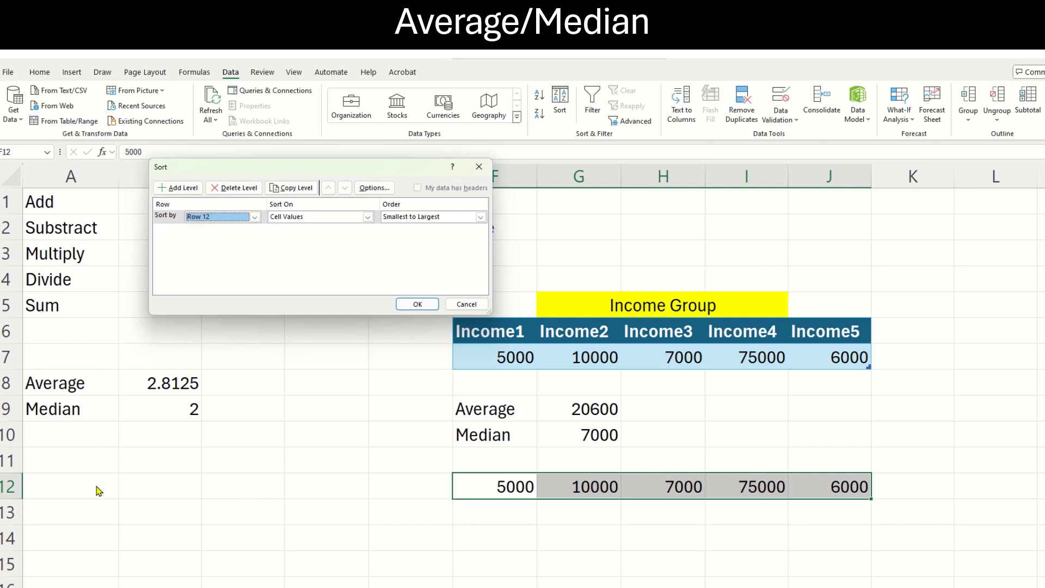
pyautogui.click(401, 305)
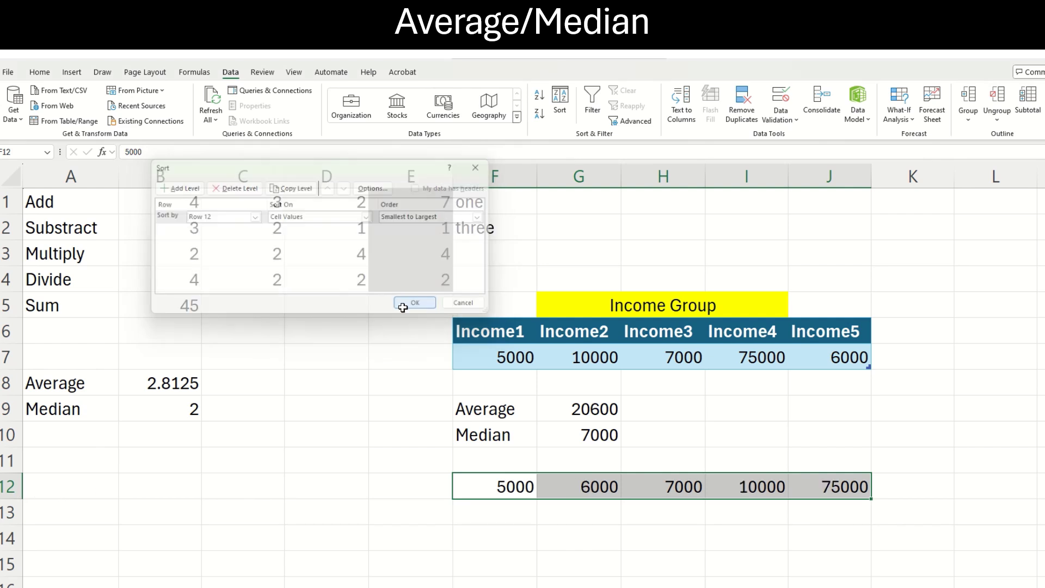
# Go through the sorted incomes in row 12 and compare the middle one with the median in G10
pyautogui.click(502, 487)
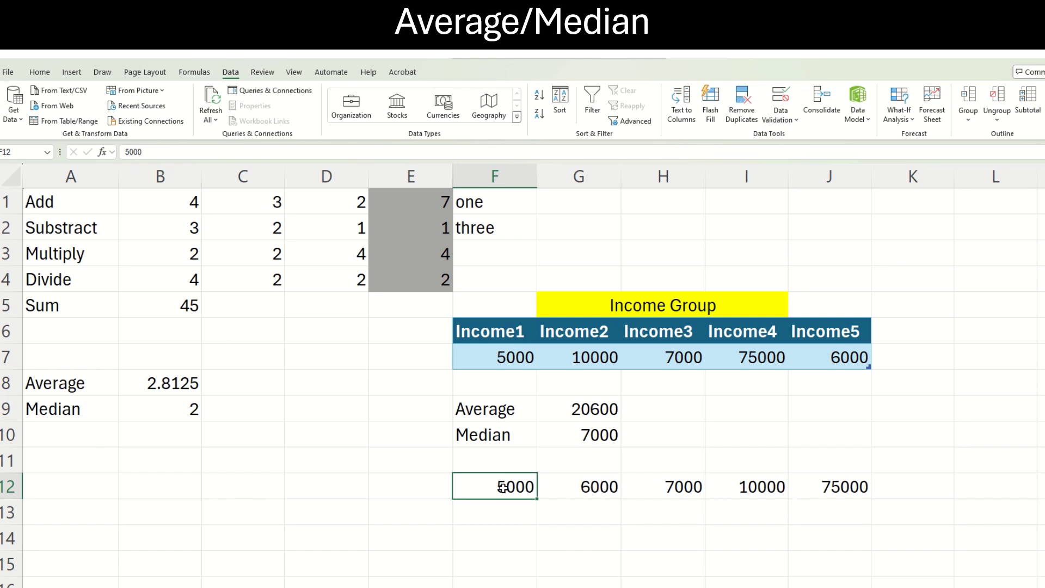
pyautogui.press('Right')
pyautogui.press('Right')
pyautogui.press('Right')
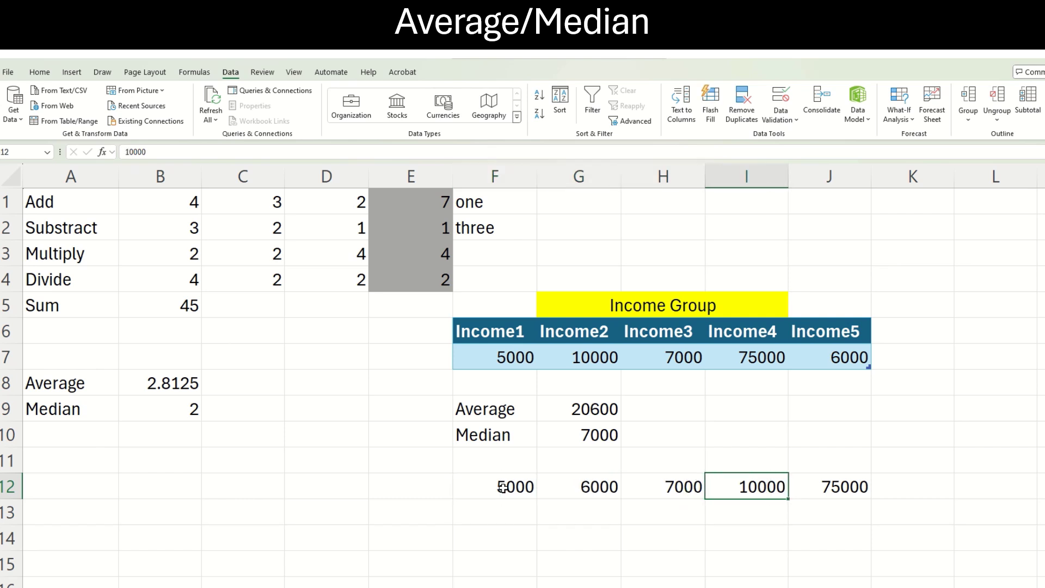
pyautogui.press('Right')
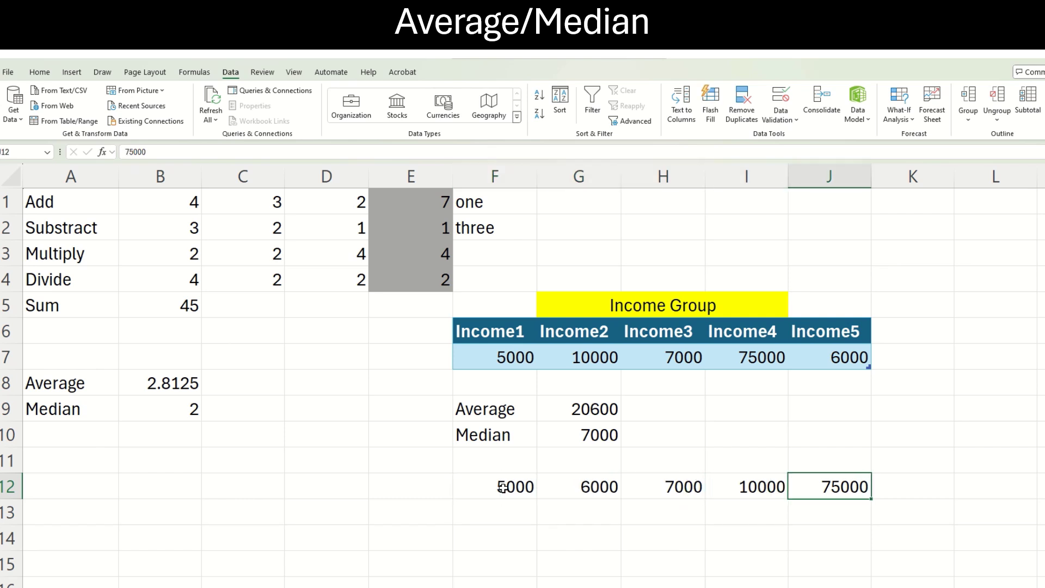
pyautogui.click(656, 493)
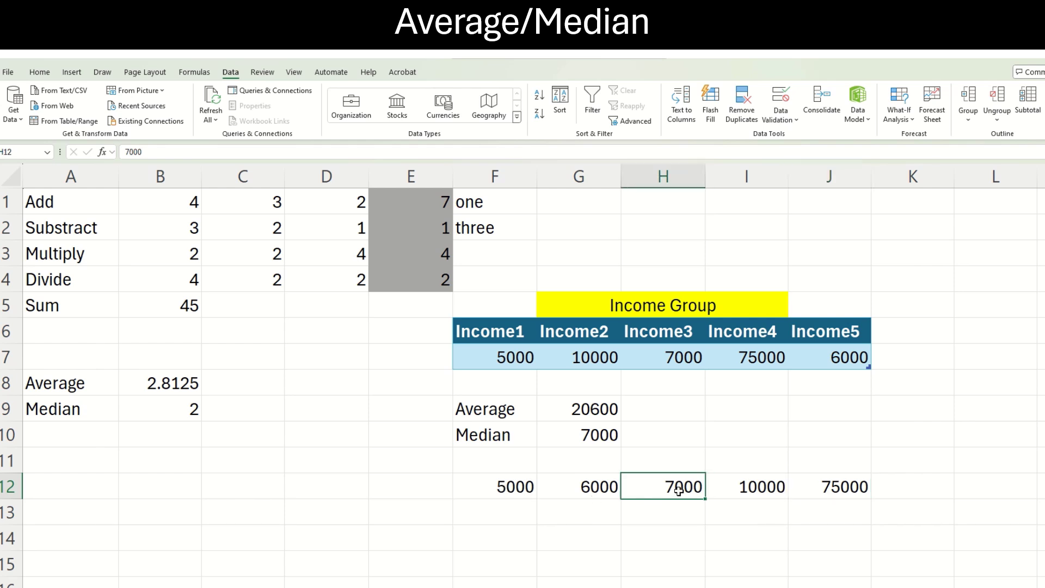
pyautogui.click(608, 439)
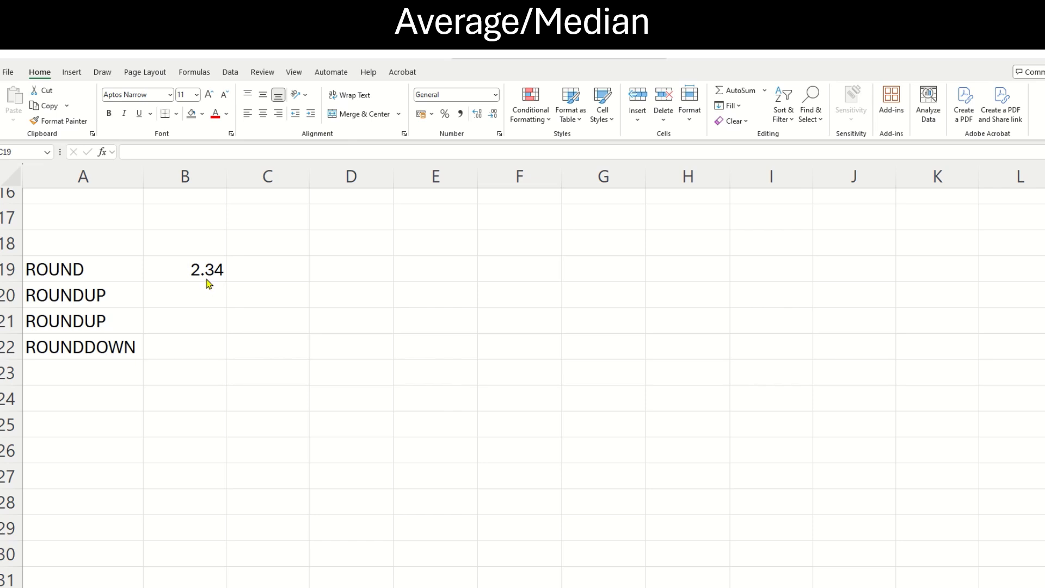
# Round the number in B19 to one decimal place in C19 with the formula =round(B19,1)
pyautogui.click(269, 269)
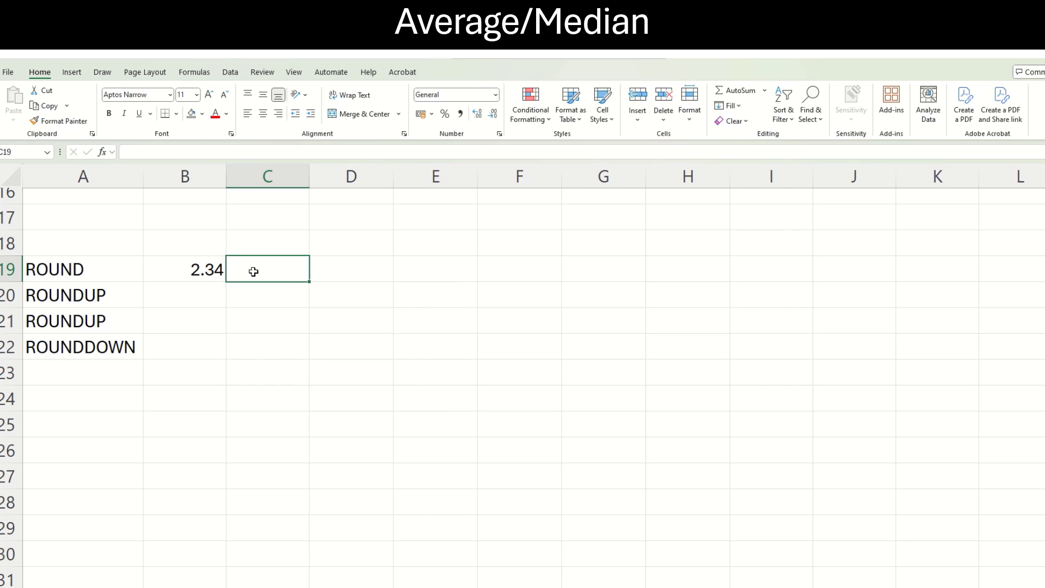
pyautogui.write('=roun')
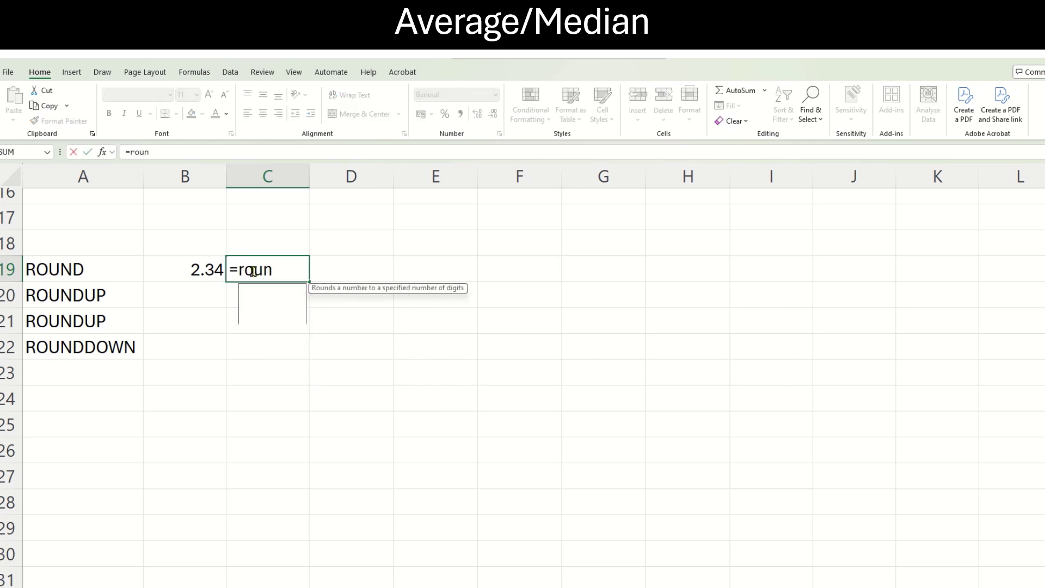
pyautogui.write('d(')
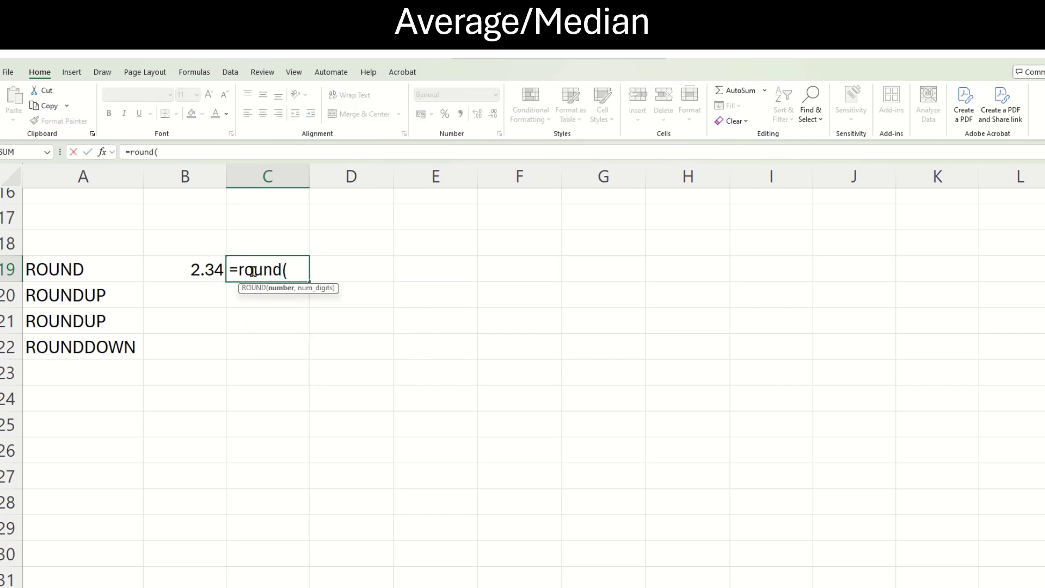
pyautogui.click(206, 266)
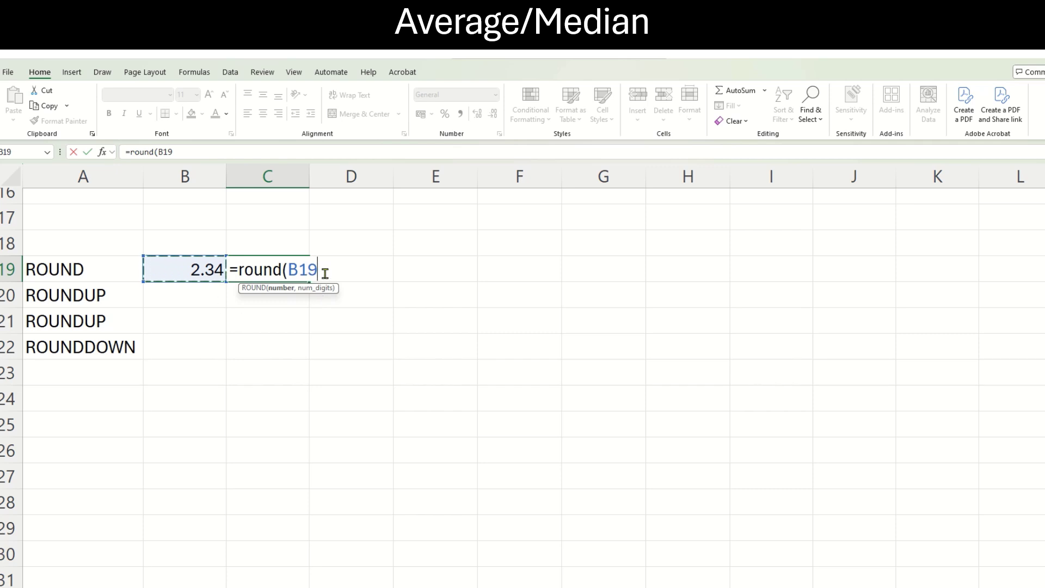
pyautogui.write(',1')
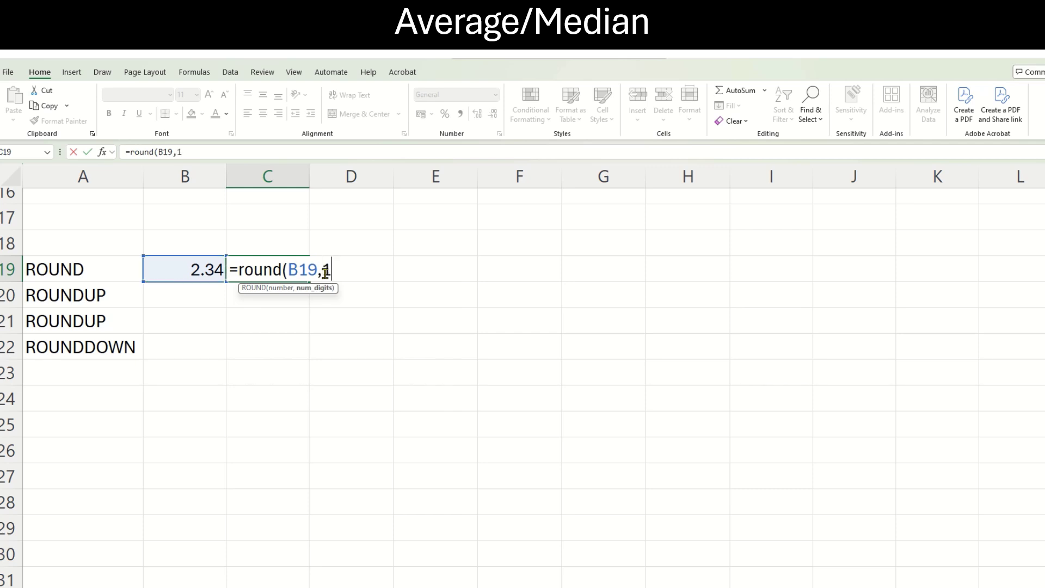
pyautogui.write(')')
pyautogui.press('Return')
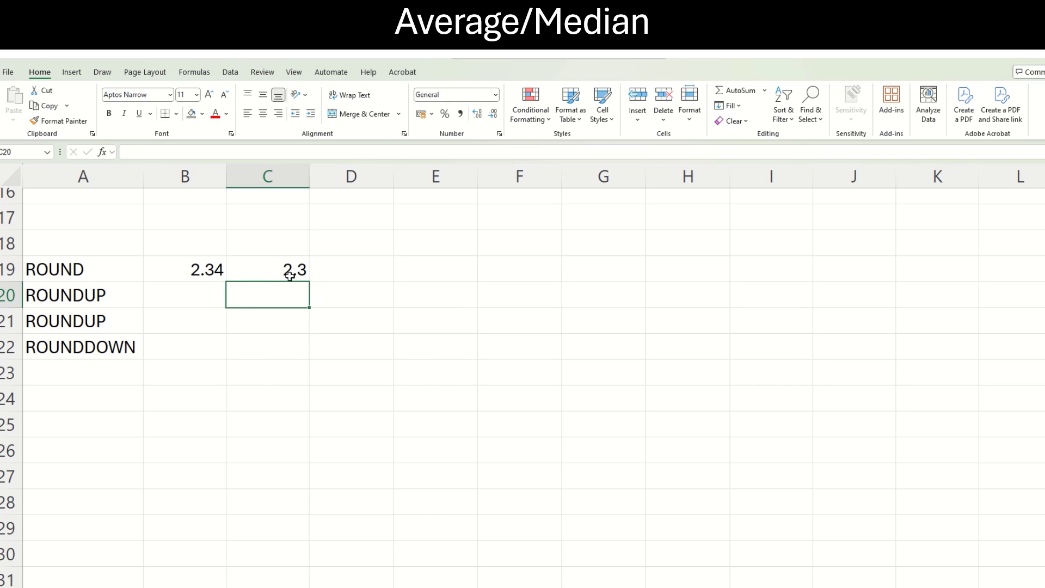
# Round the number in B19 up to one decimal place in C20 with the formula =roundup(B19,1)
pyautogui.click(210, 292)
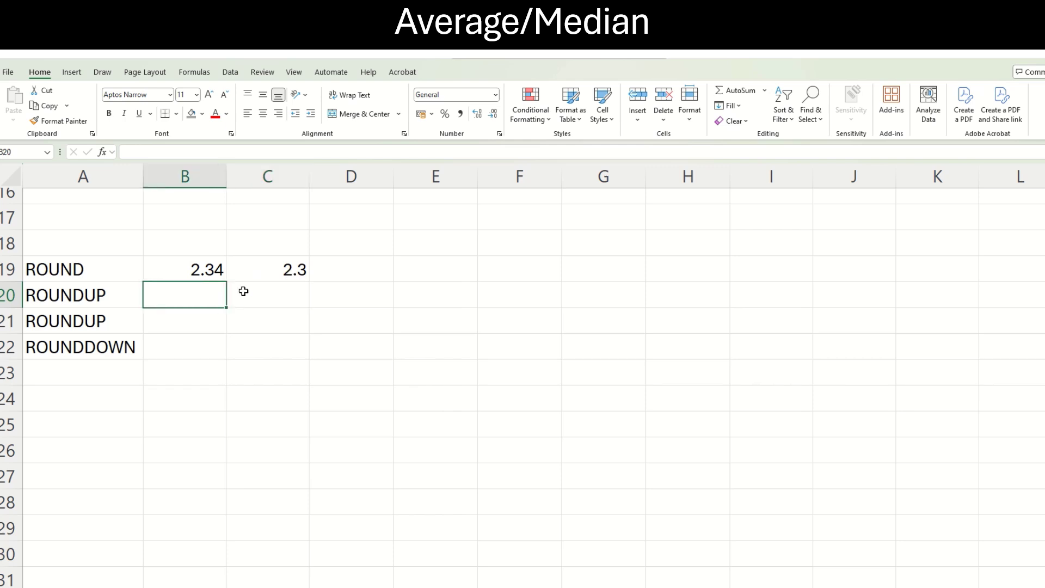
pyautogui.click(274, 300)
pyautogui.write('=roundup(')
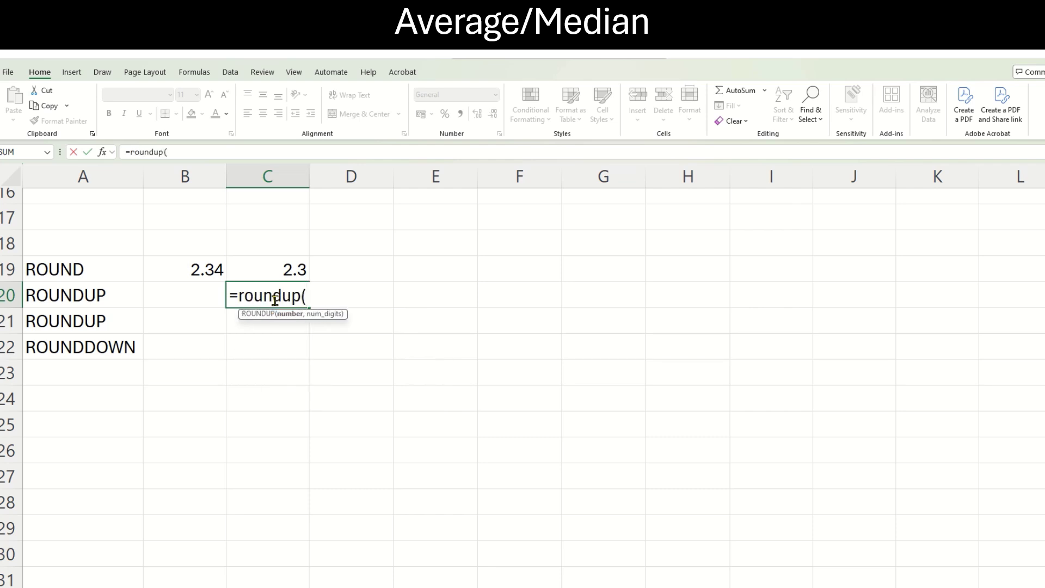
pyautogui.click(214, 269)
pyautogui.write(',1)')
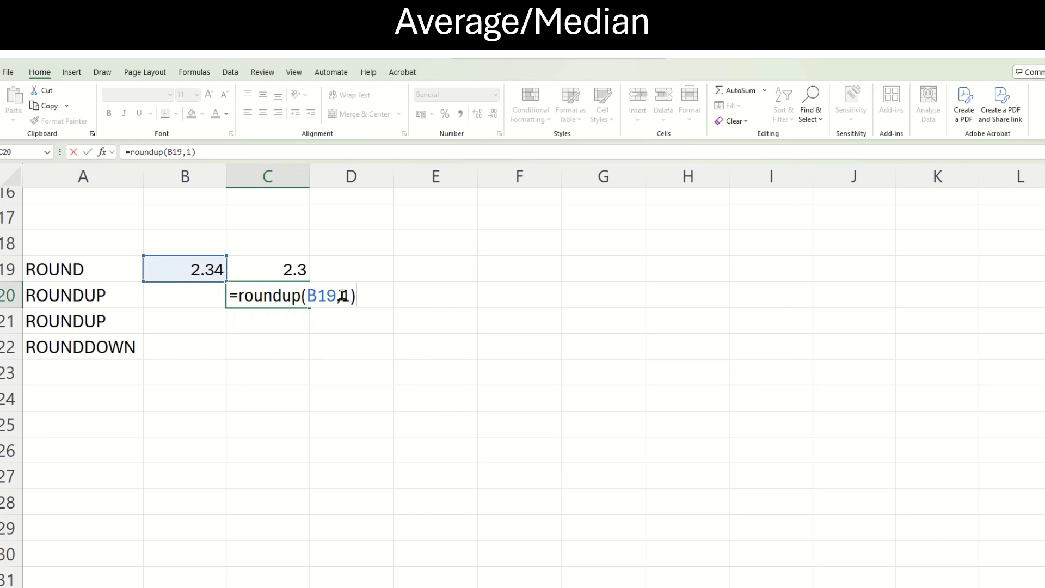
pyautogui.press('Return')
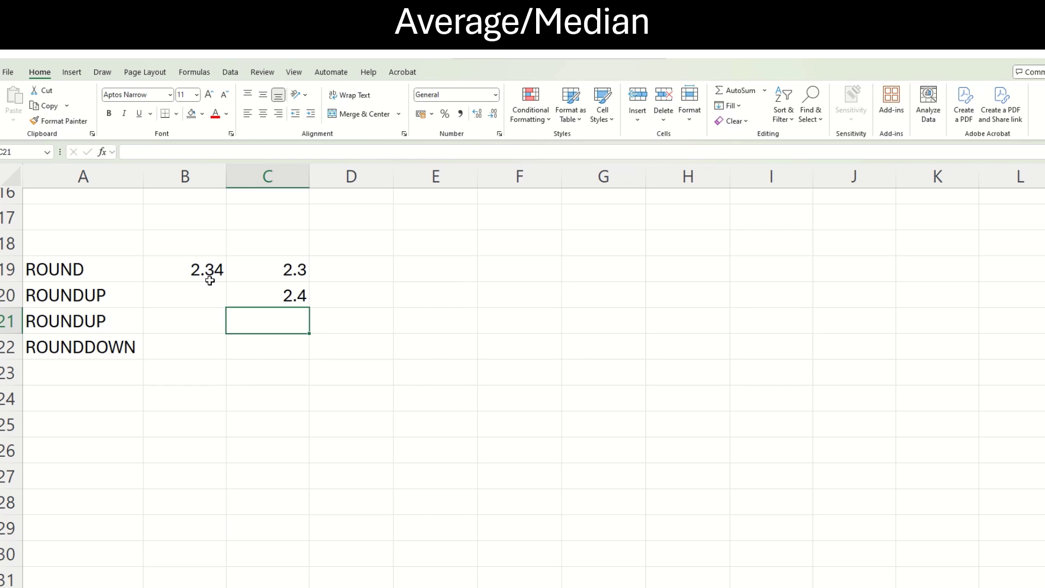
pyautogui.click(283, 295)
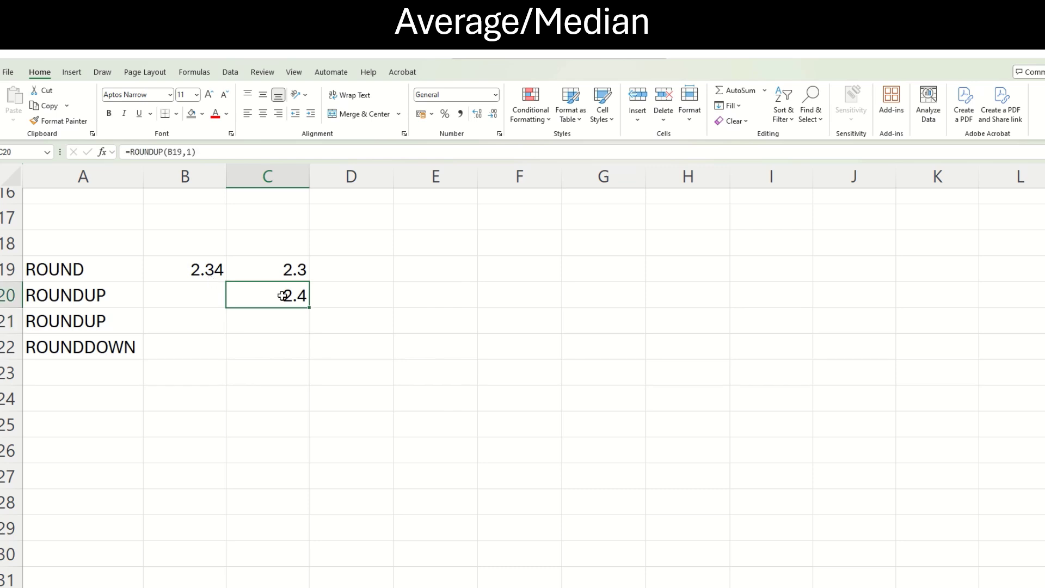
# Enter the number 3.76 in B22, beside the ROUNDDOWN label
pyautogui.click(159, 346)
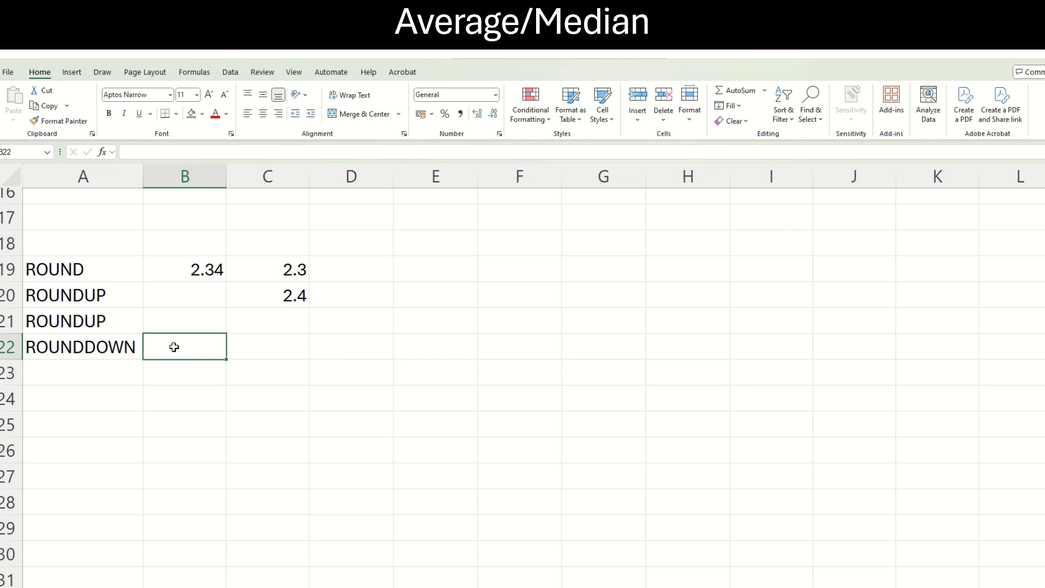
pyautogui.write('3.76')
pyautogui.press('Tab')
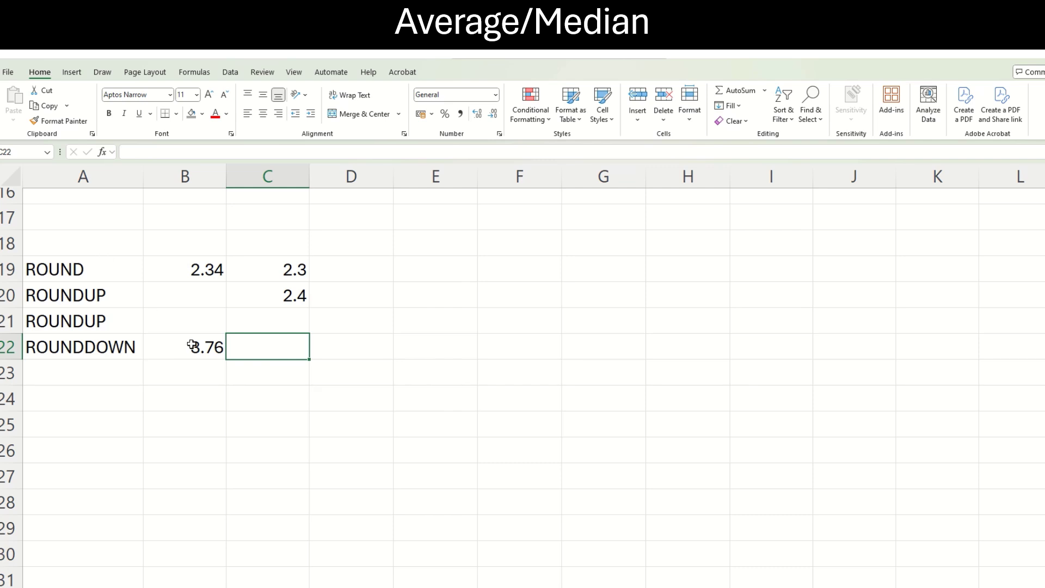
# Round the number in B22 to one decimal place in D22 with the formula =round(B22,1)
pyautogui.click(340, 342)
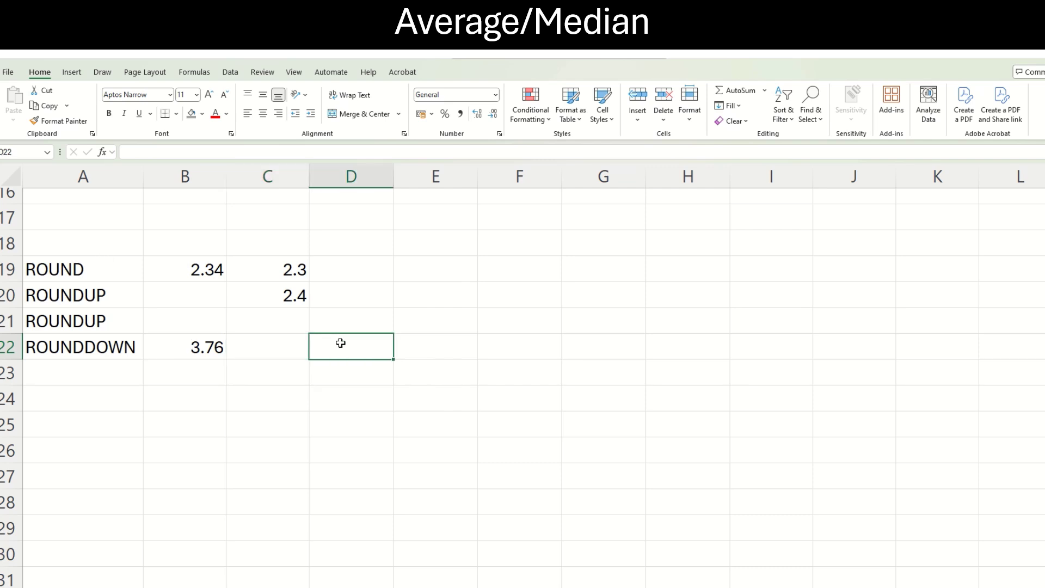
pyautogui.write('=ro')
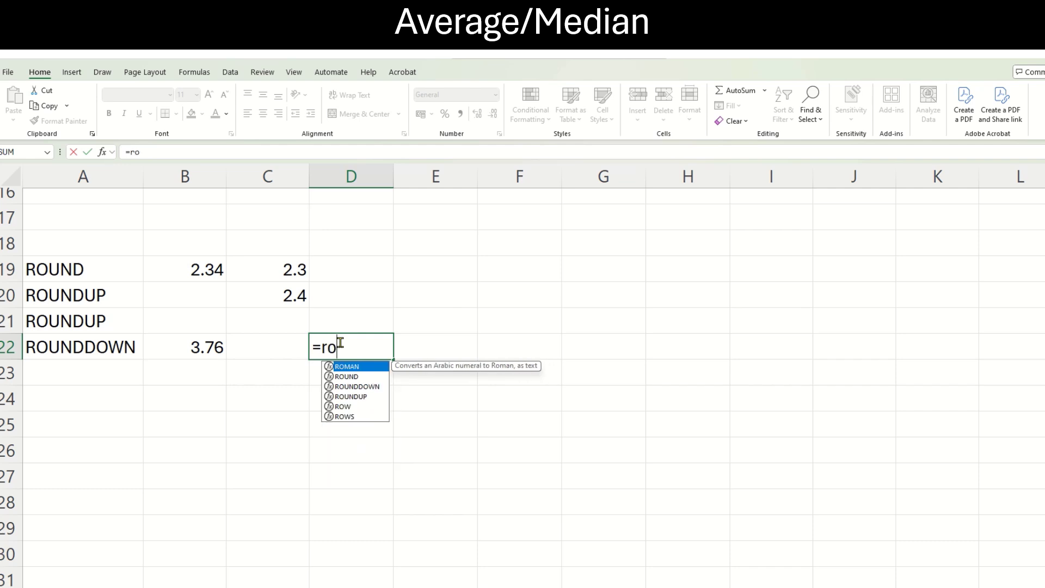
pyautogui.write('und(')
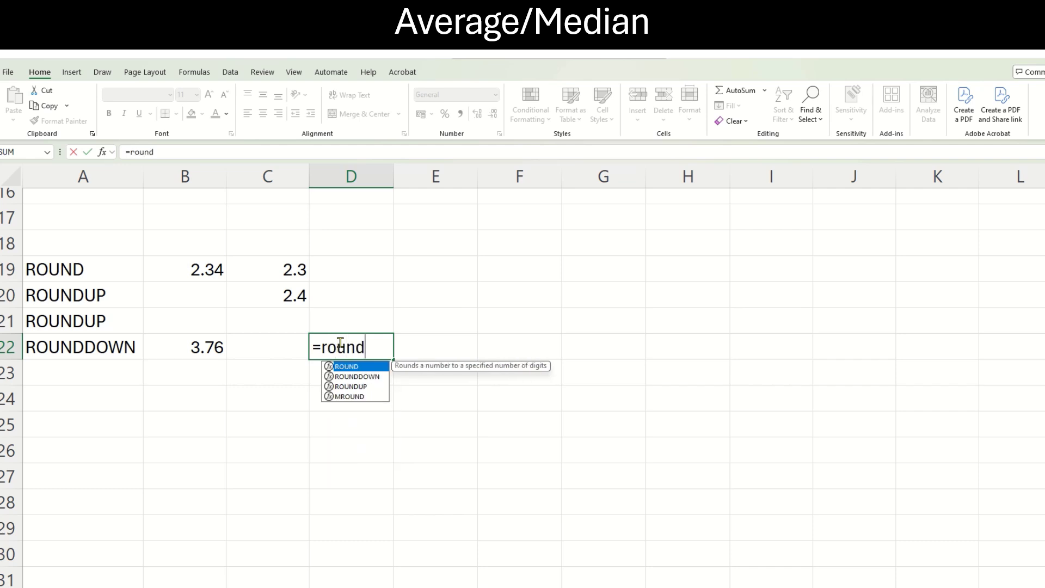
pyautogui.click(199, 347)
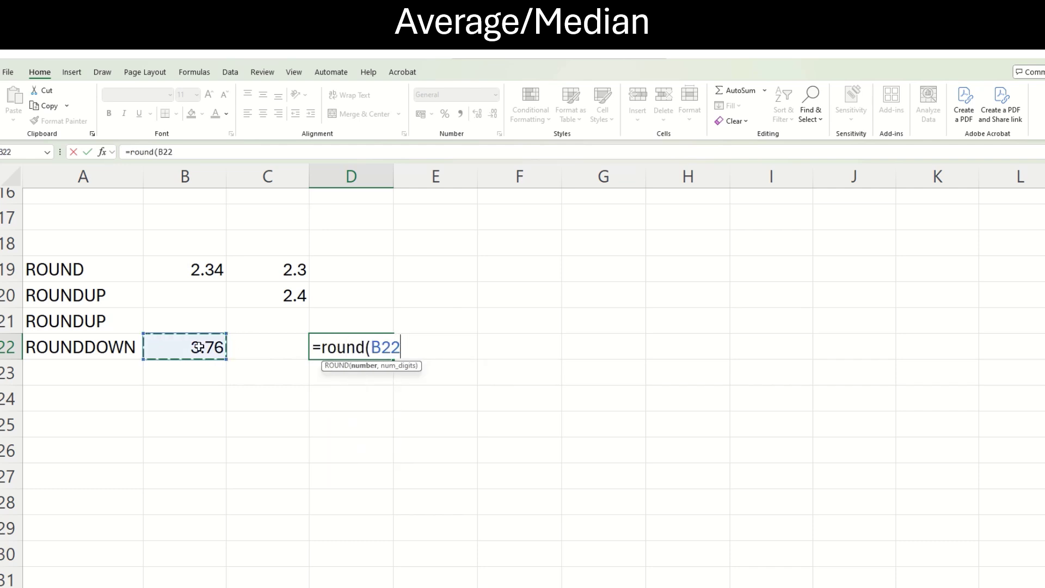
pyautogui.write(',')
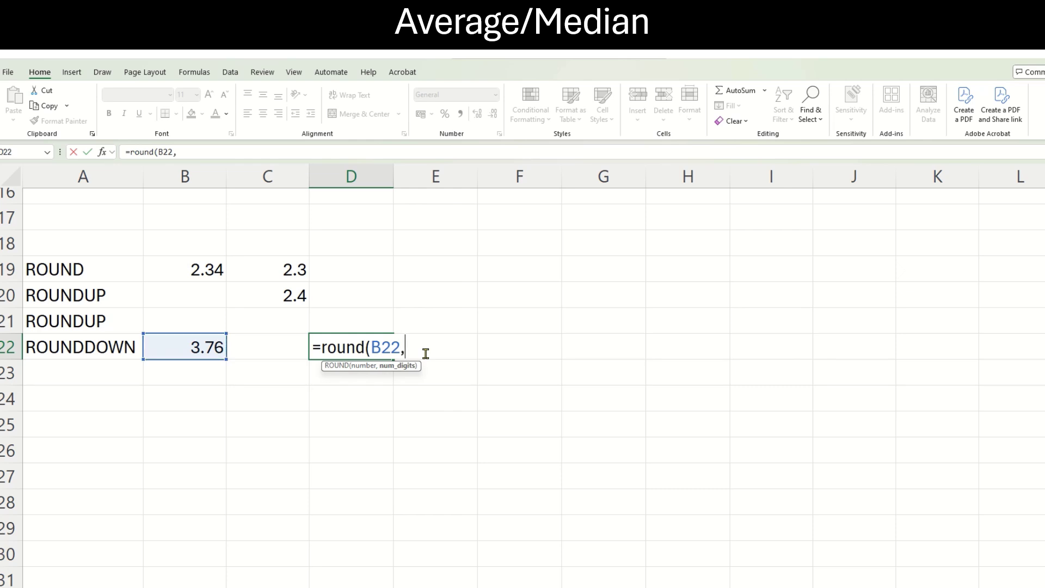
pyautogui.write('1)')
pyautogui.press('Return')
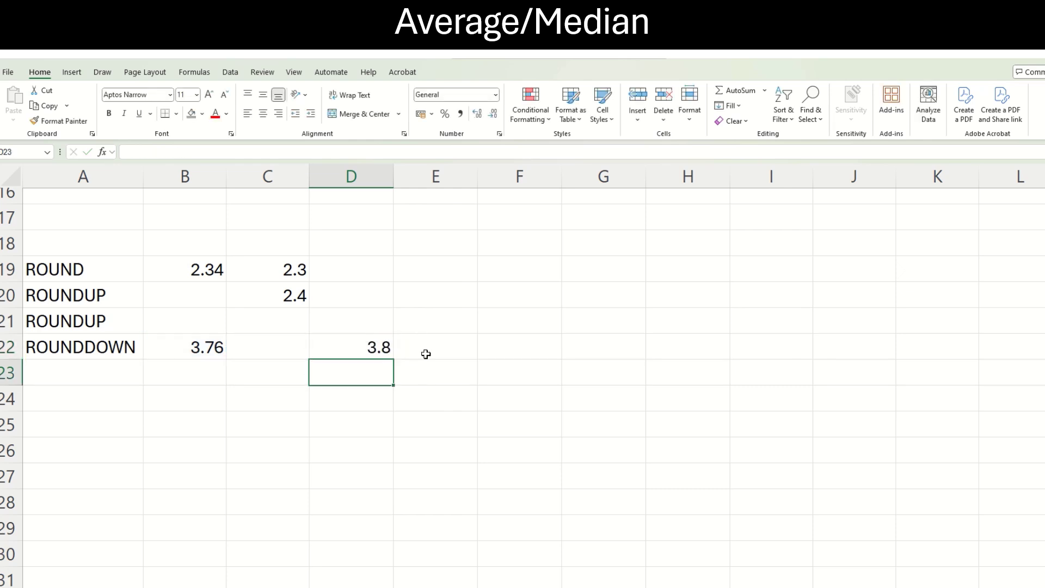
# Round the number in B22 down to one decimal place in C22 with the formula =rounddown(B22,1)
pyautogui.click(272, 344)
pyautogui.write('=')
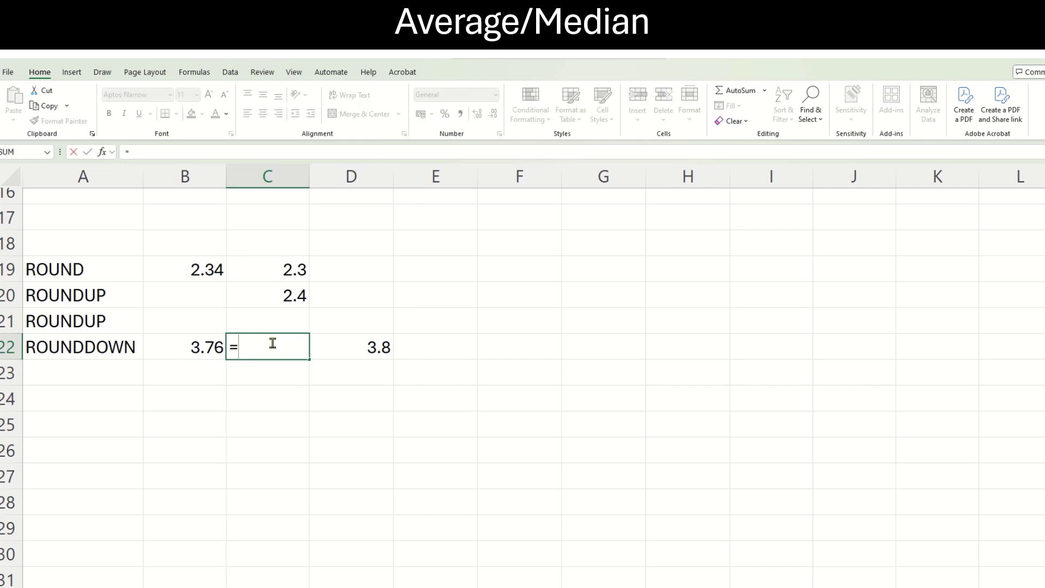
pyautogui.write('roundd')
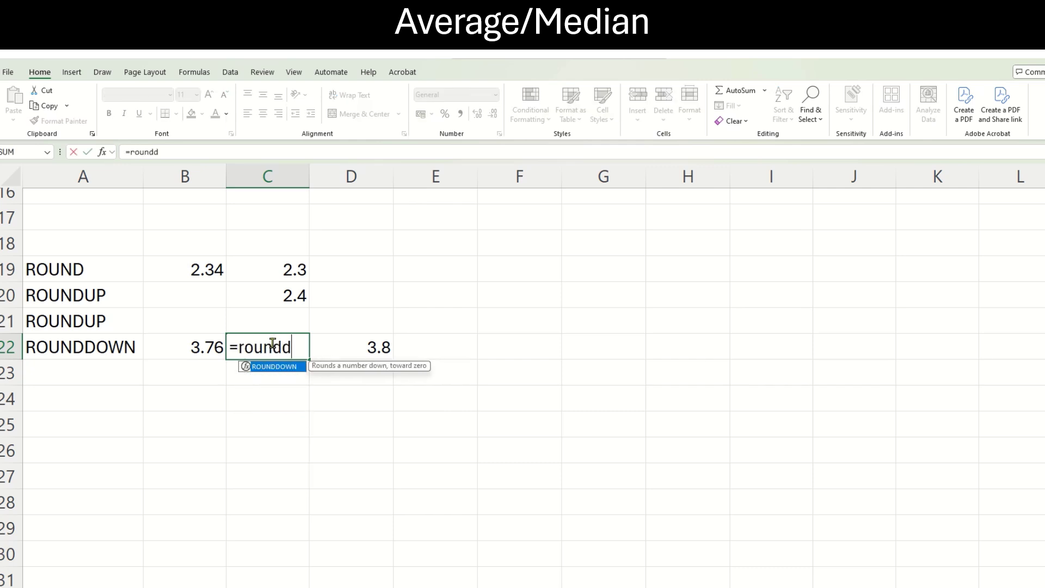
pyautogui.write('own(')
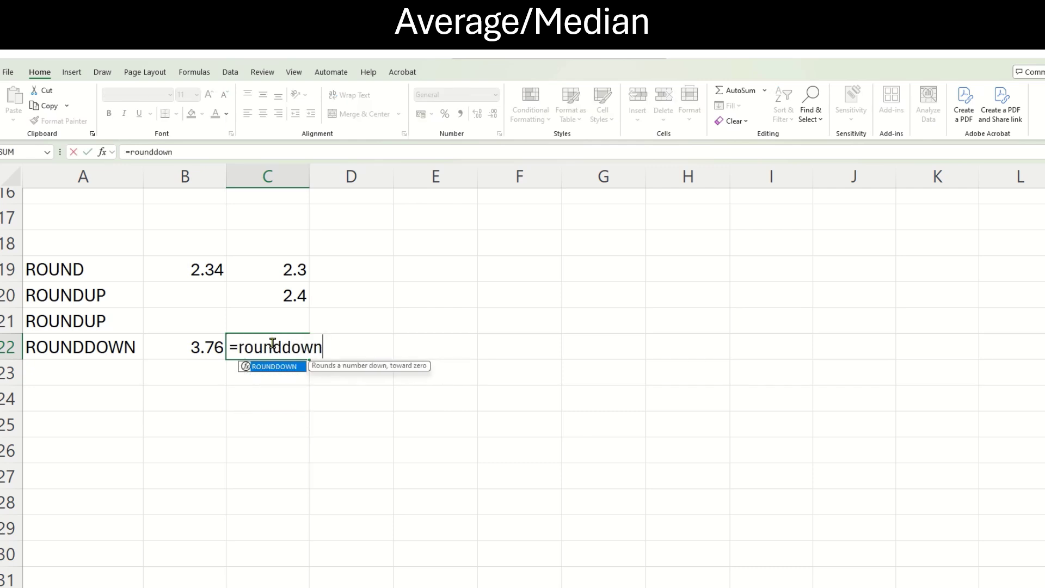
pyautogui.click(215, 348)
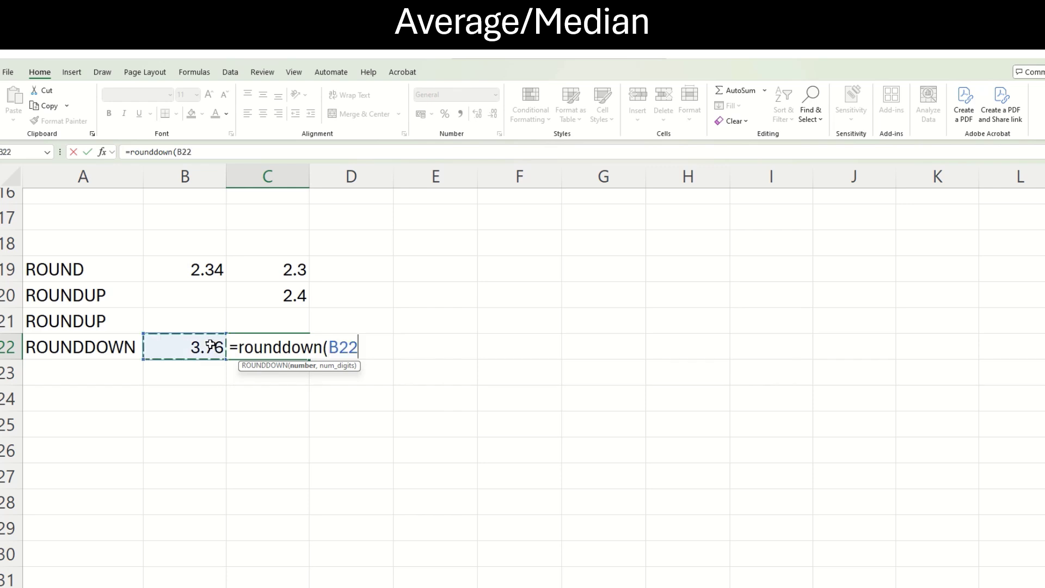
pyautogui.write('1)')
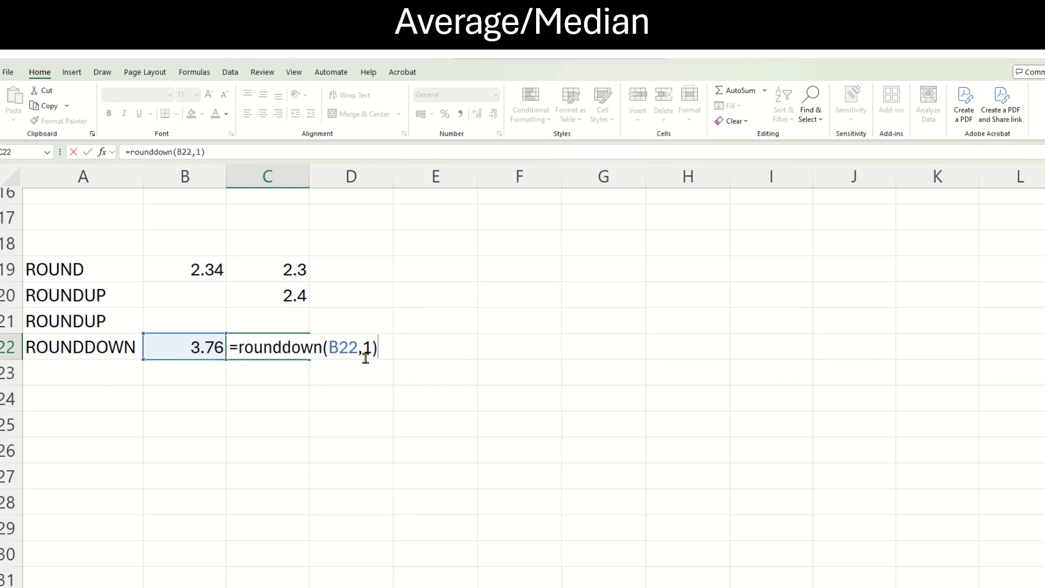
pyautogui.press('Return')
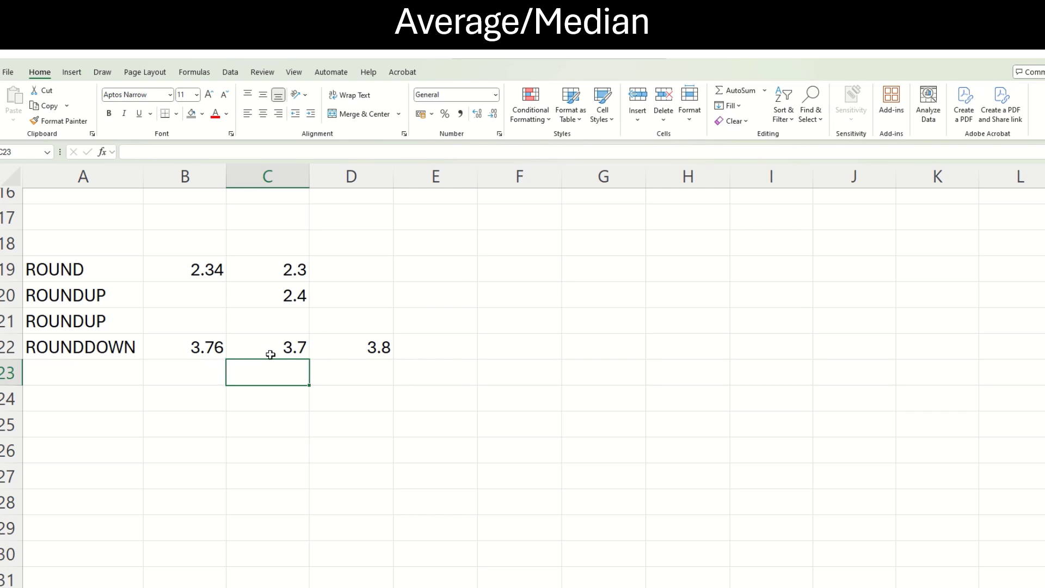
pyautogui.click(413, 349)
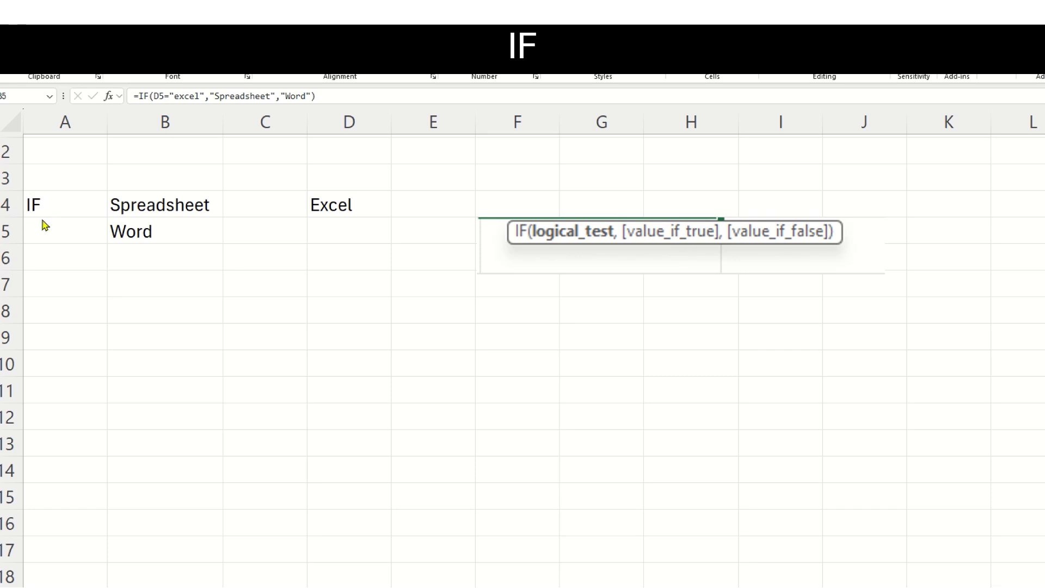
pyautogui.click(157, 229)
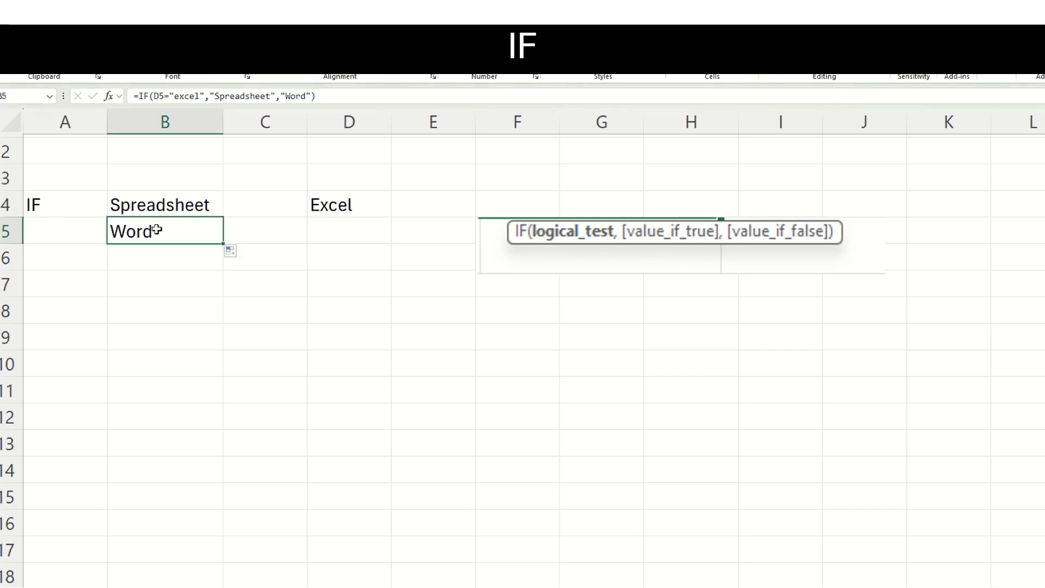
pyautogui.press('Delete')
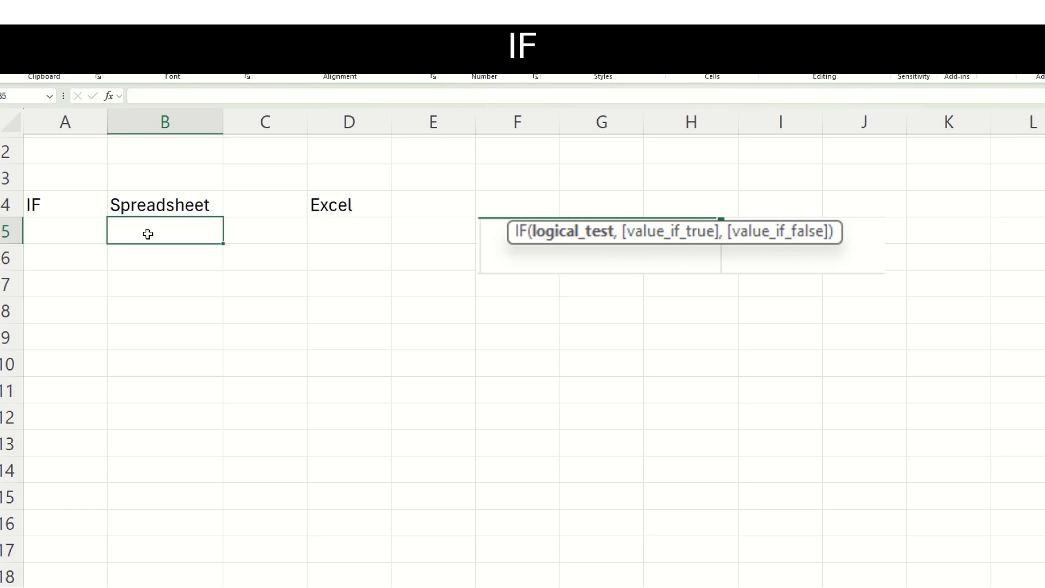
pyautogui.write('i')
pyautogui.write('=if(')
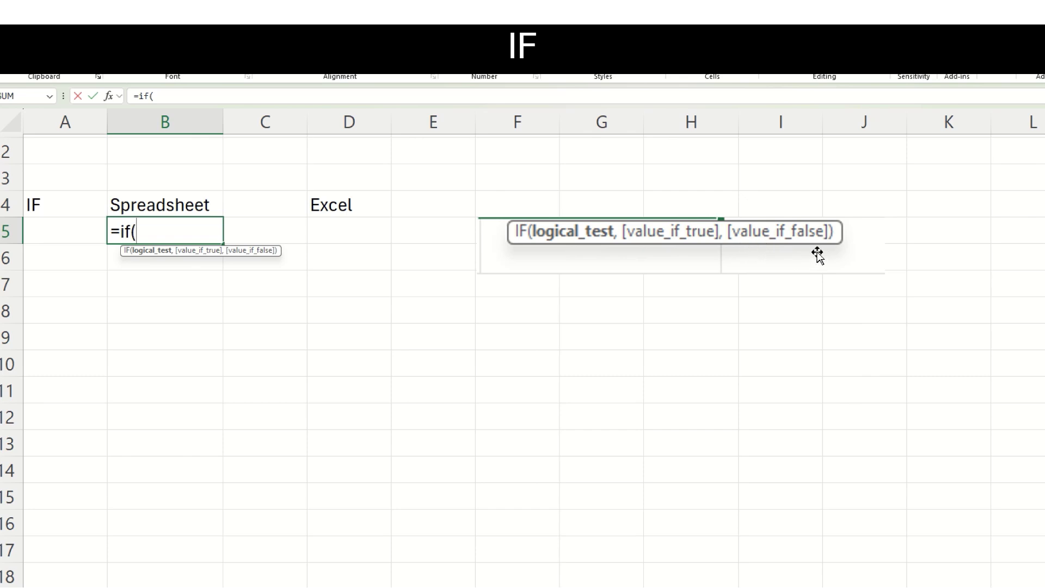
pyautogui.click(211, 205)
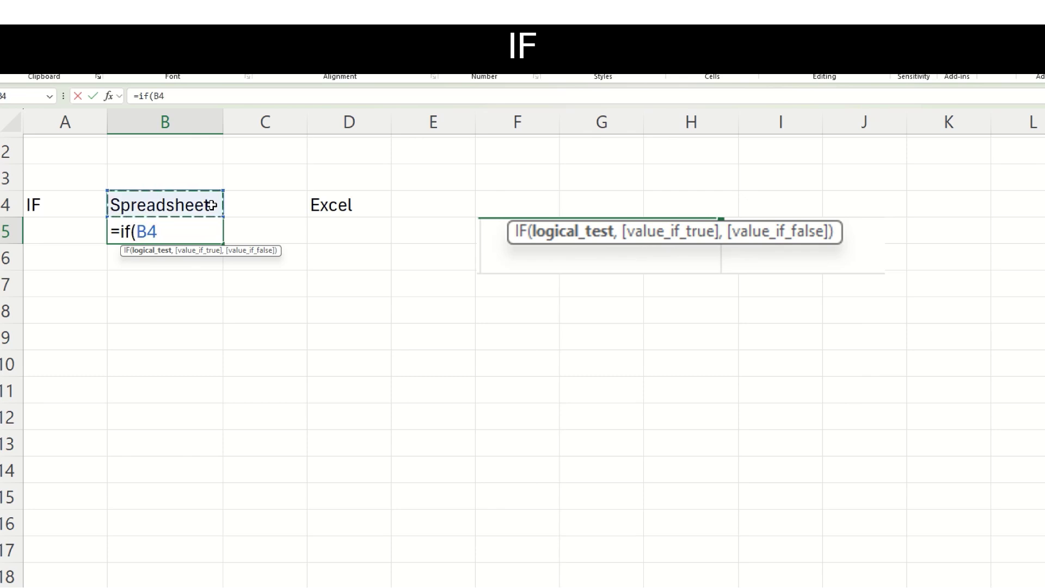
pyautogui.press('Escape')
# Review the IF formula in B4 and the text in D4 it tests, and copy the formula down to B5
pyautogui.click(211, 205)
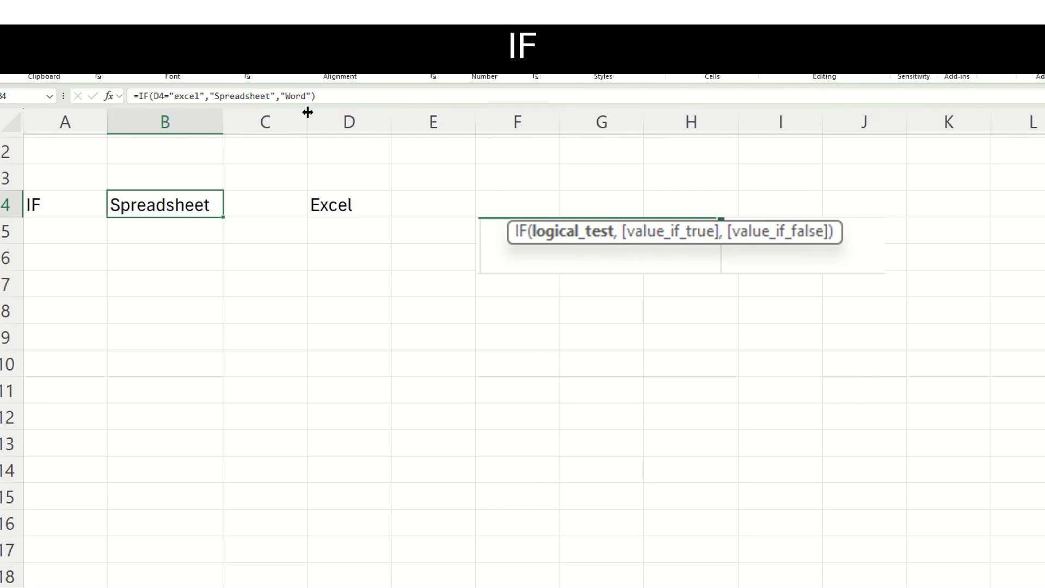
pyautogui.click(352, 204)
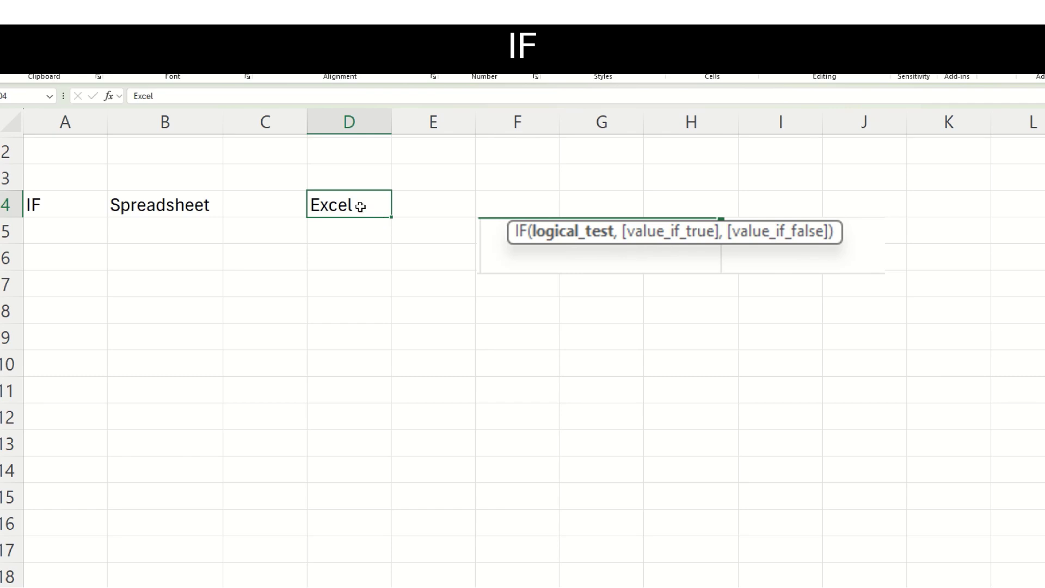
pyautogui.click(198, 205)
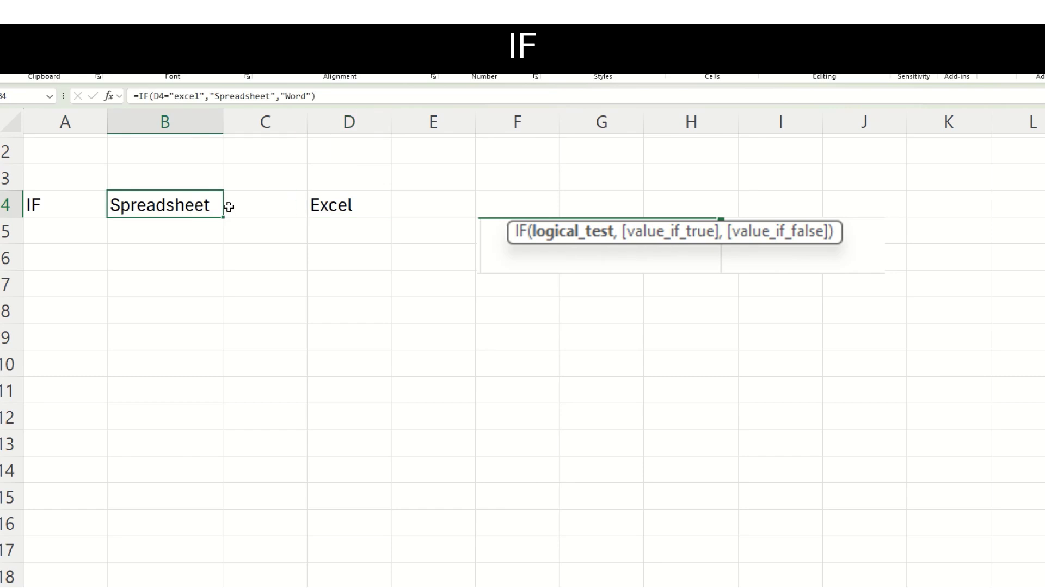
pyautogui.moveTo(223, 216); pyautogui.dragTo(223, 239)
pyautogui.click(192, 232)
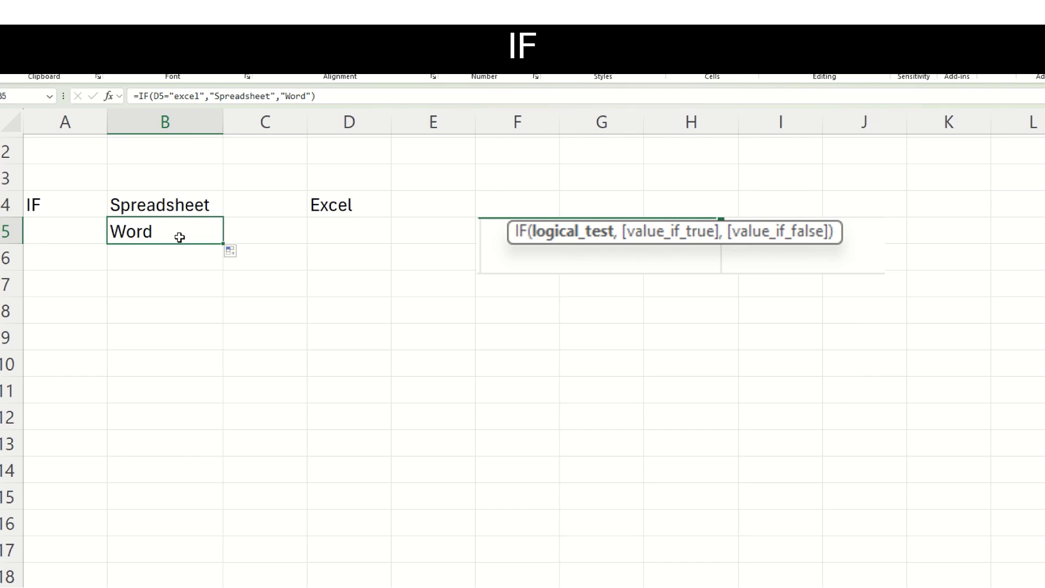
# Examine the tested cell reference and the value-if-false argument in B5's IF formula
pyautogui.click(158, 95)
pyautogui.doubleClick(160, 97)
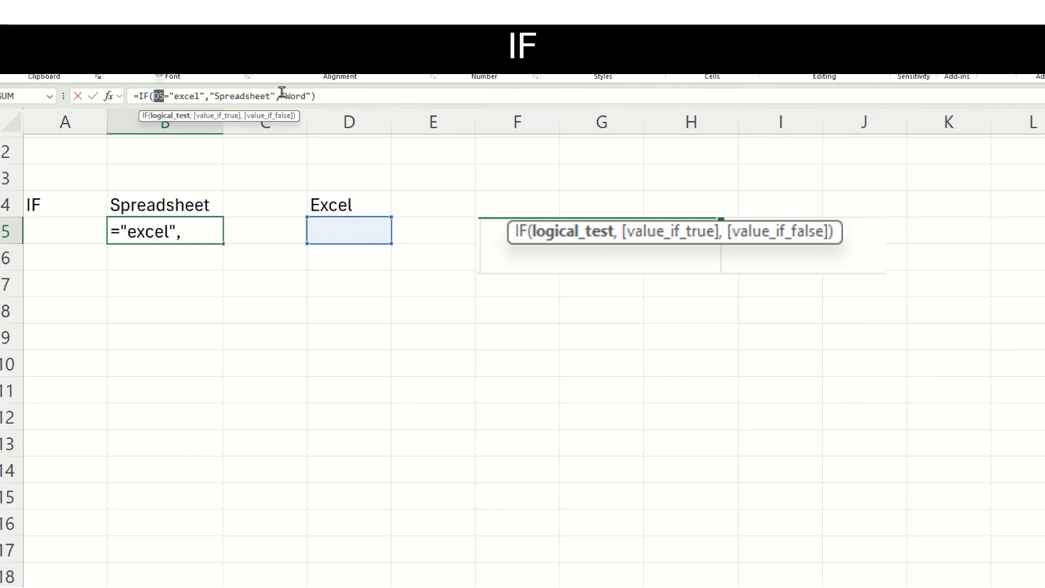
pyautogui.moveTo(281, 96); pyautogui.dragTo(311, 97)
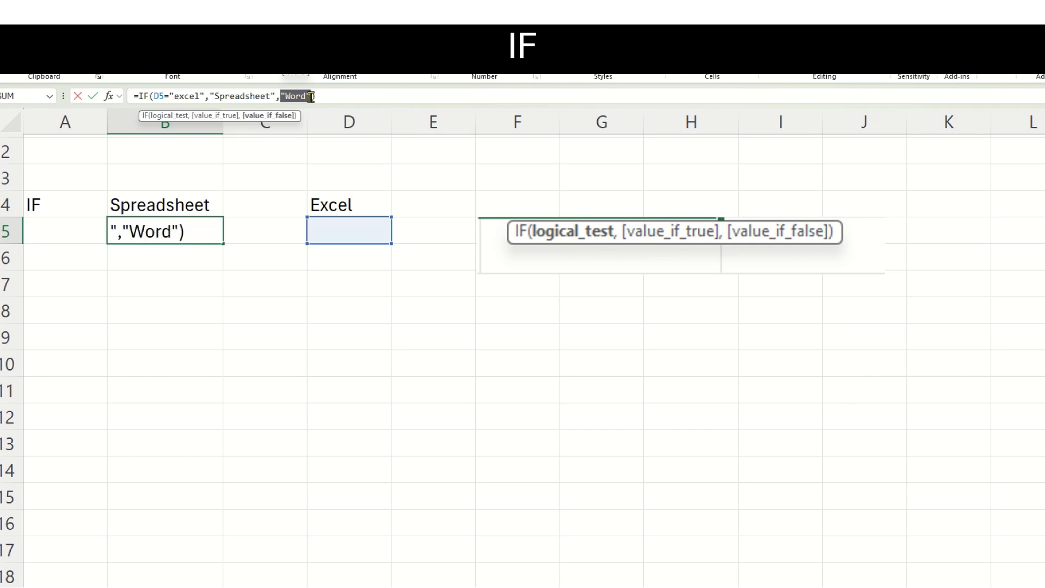
pyautogui.hotkey('ctrl', 'Return')
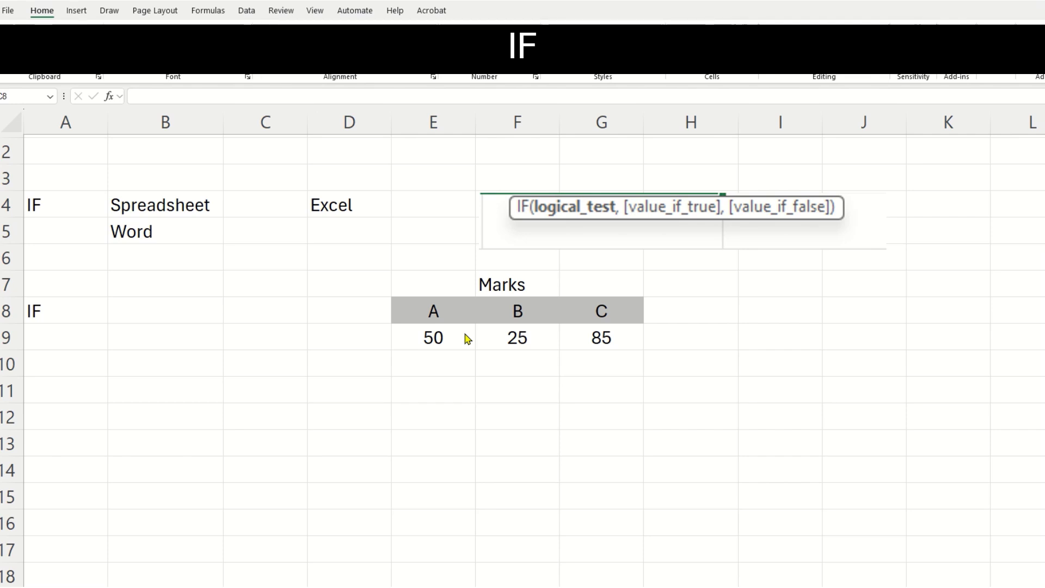
# Grade mark A from E9 in B8 with the formula =IF(E9>40,"Pass","Fail")
pyautogui.click(167, 311)
pyautogui.write('=IF(')
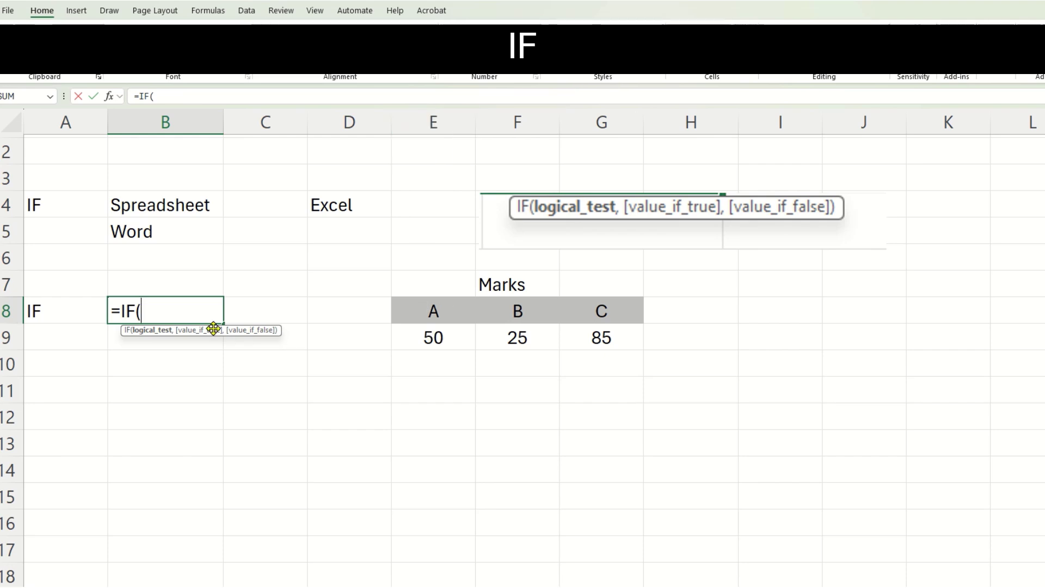
pyautogui.click(448, 342)
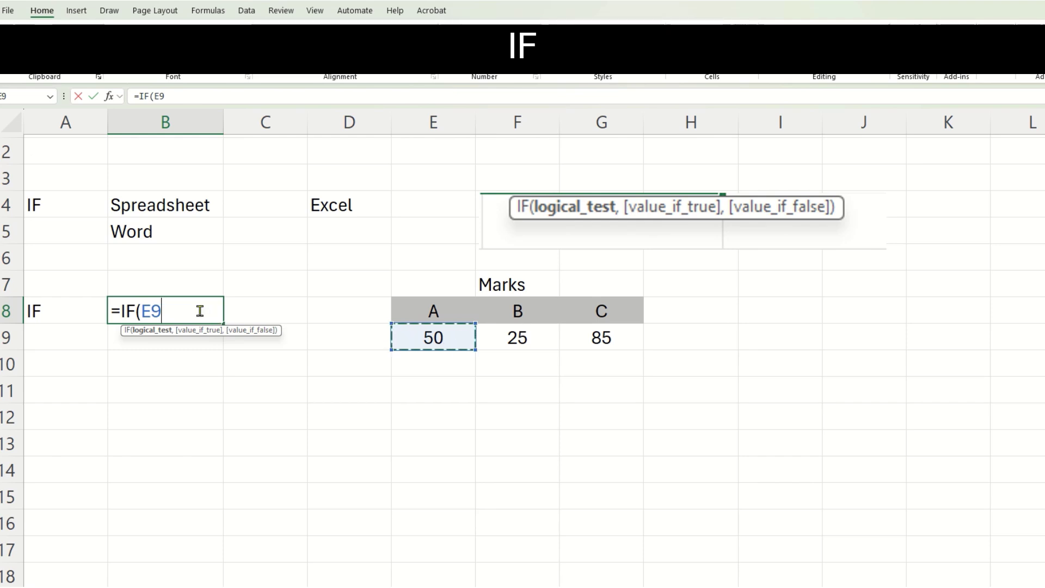
pyautogui.write('>')
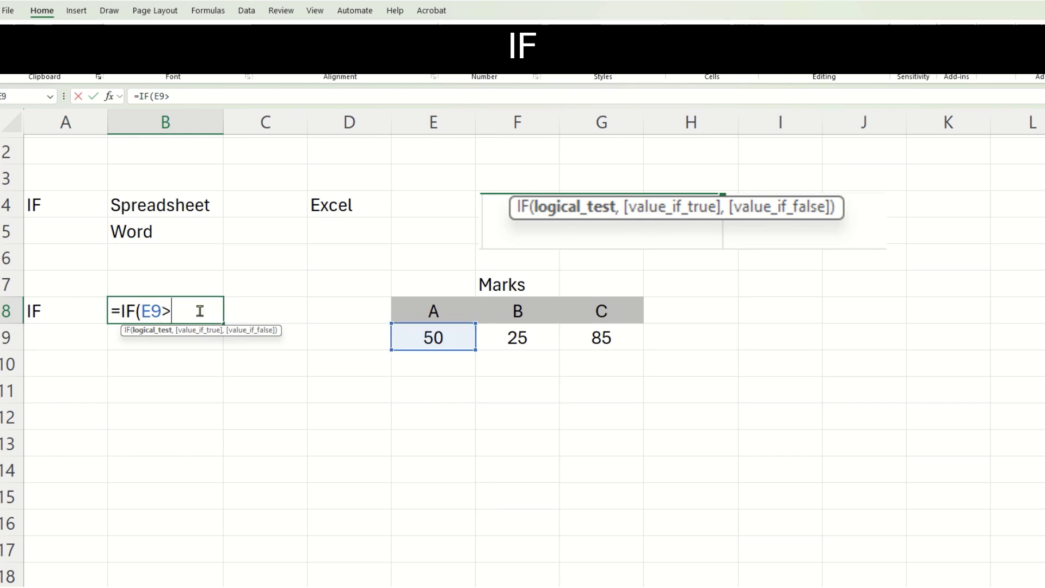
pyautogui.write('40,')
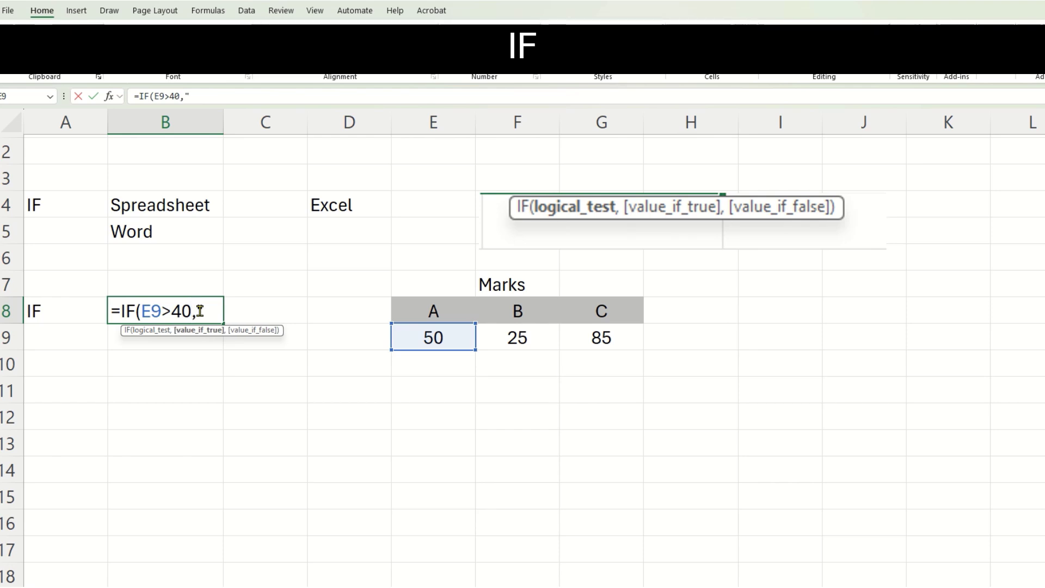
pyautogui.write('"Pass')
pyautogui.write('",')
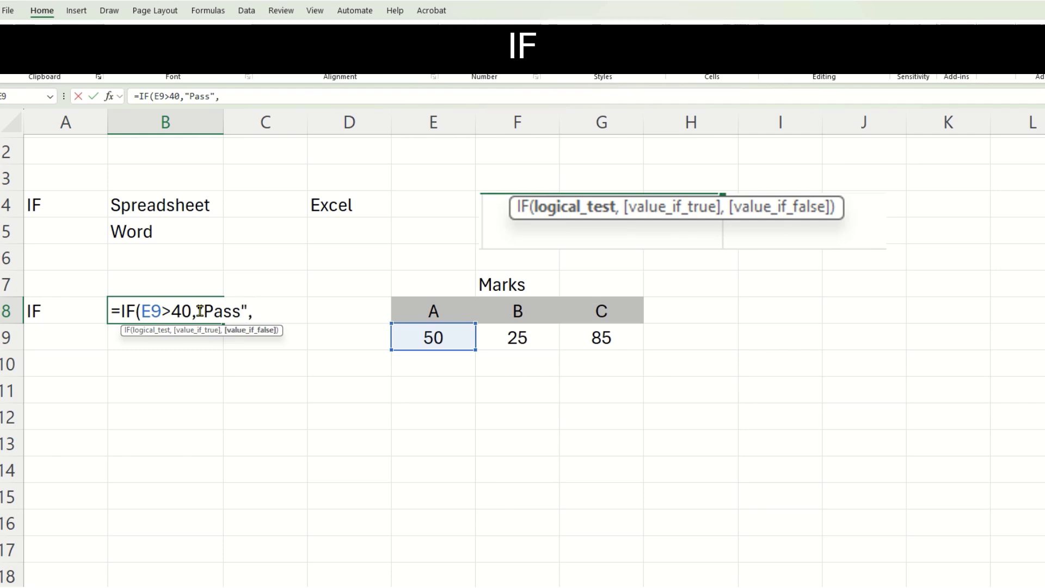
pyautogui.write('"Fail")')
pyautogui.press('Return')
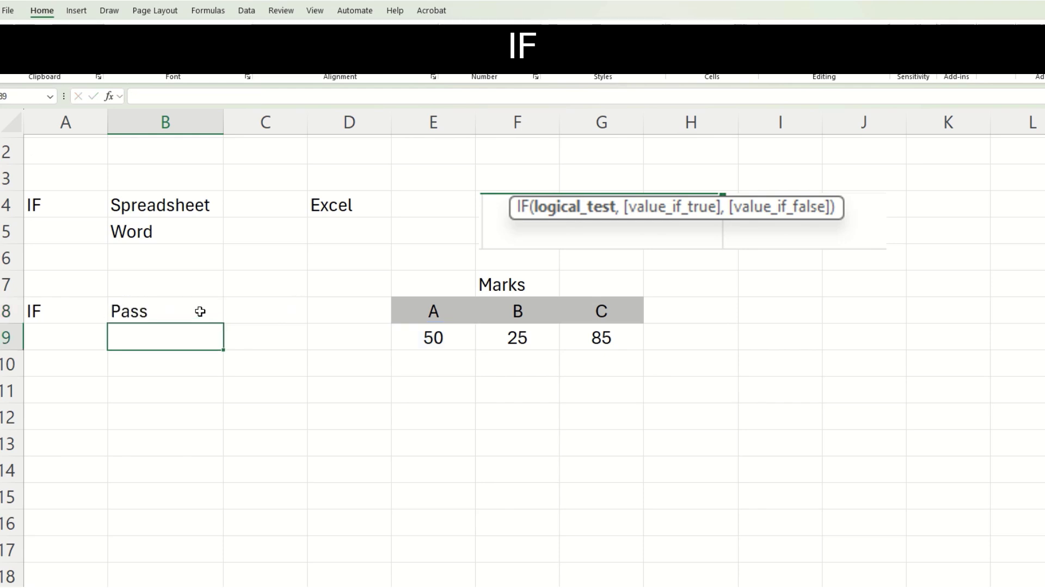
# Copy the IF formula from B8 down to B9 and change its tested cell to F9, giving =IF(F9>40,"Pass","Fail")
pyautogui.click(200, 311)
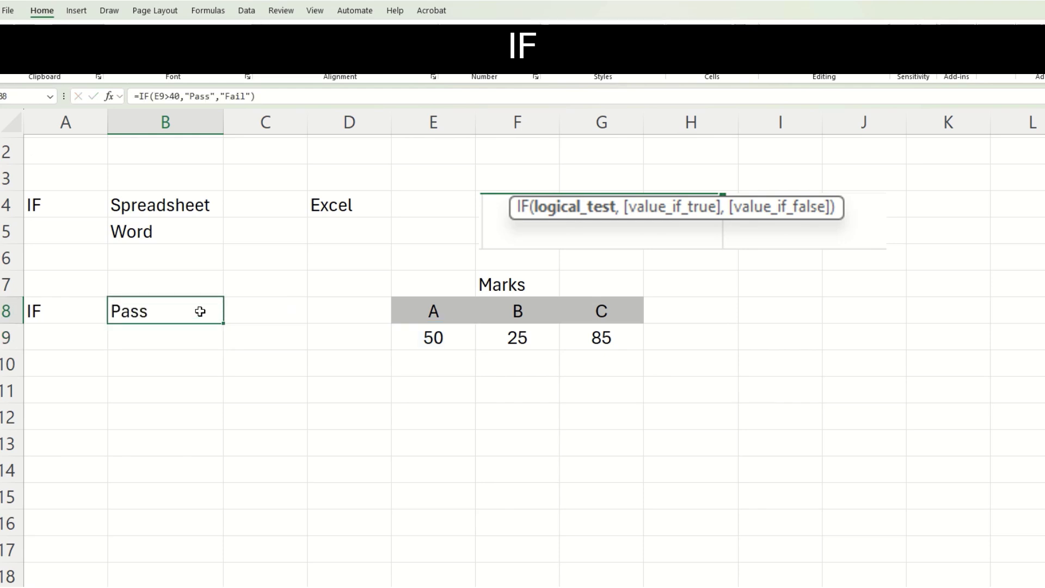
pyautogui.moveTo(223, 323); pyautogui.dragTo(224, 341)
pyautogui.click(163, 341)
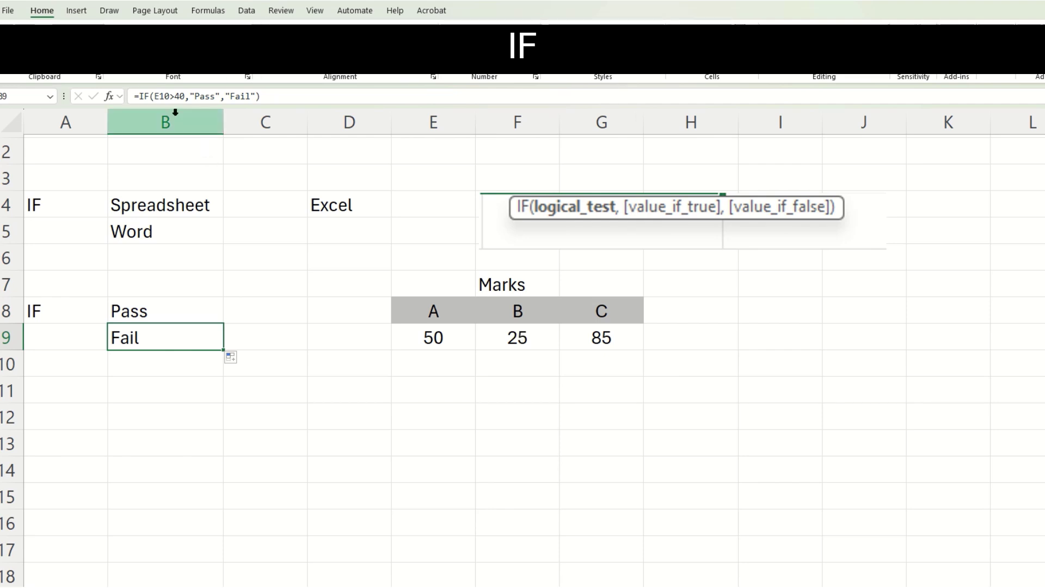
pyautogui.click(155, 97)
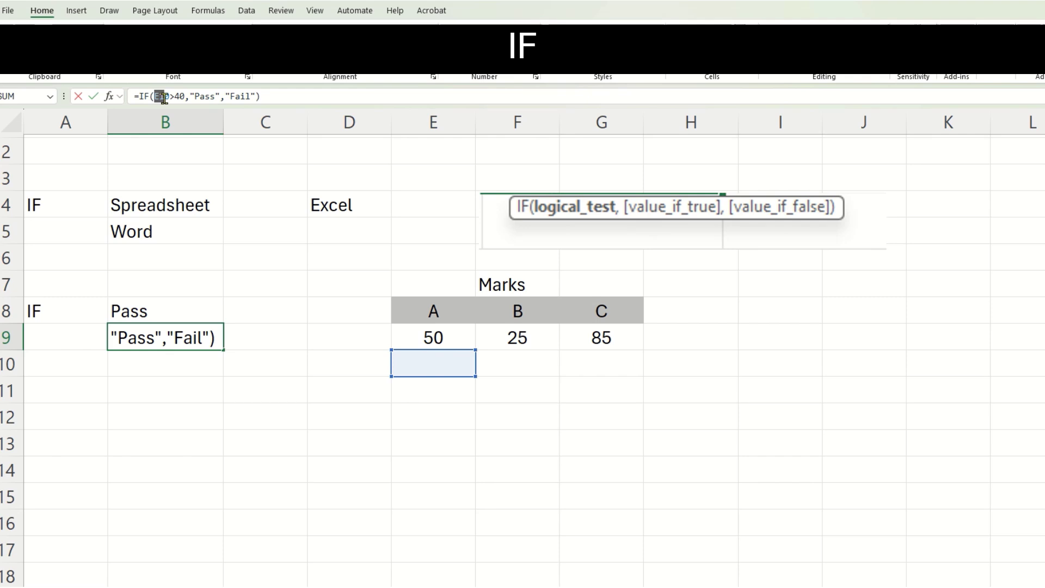
pyautogui.moveTo(166, 98); pyautogui.dragTo(169, 98)
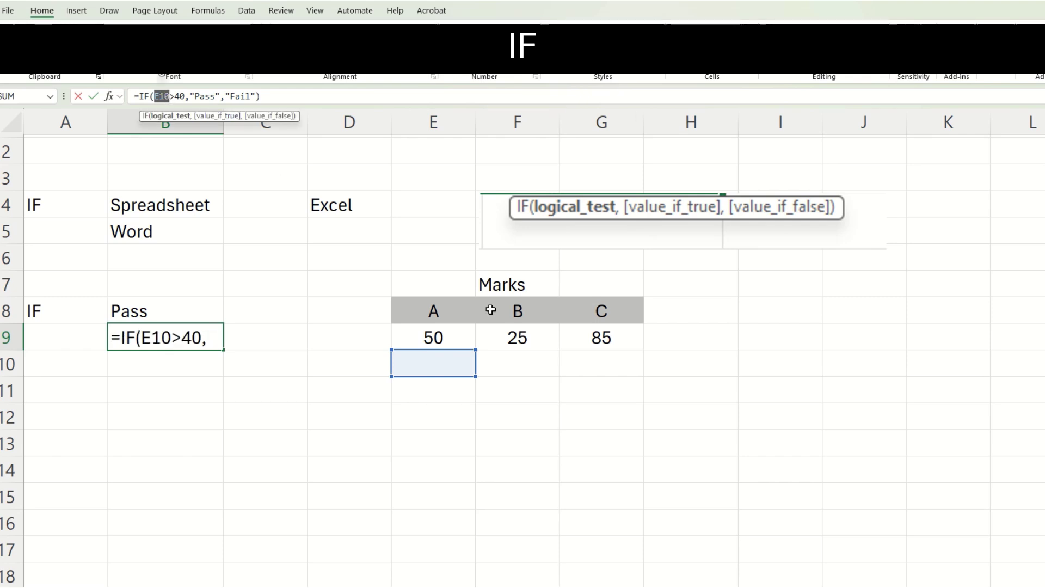
pyautogui.click(522, 340)
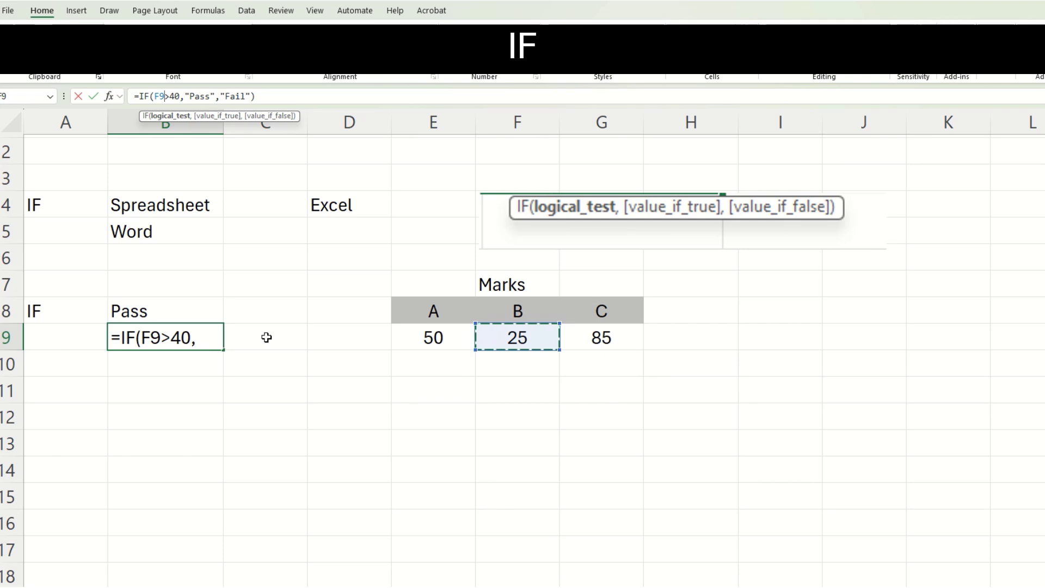
pyautogui.press('Return')
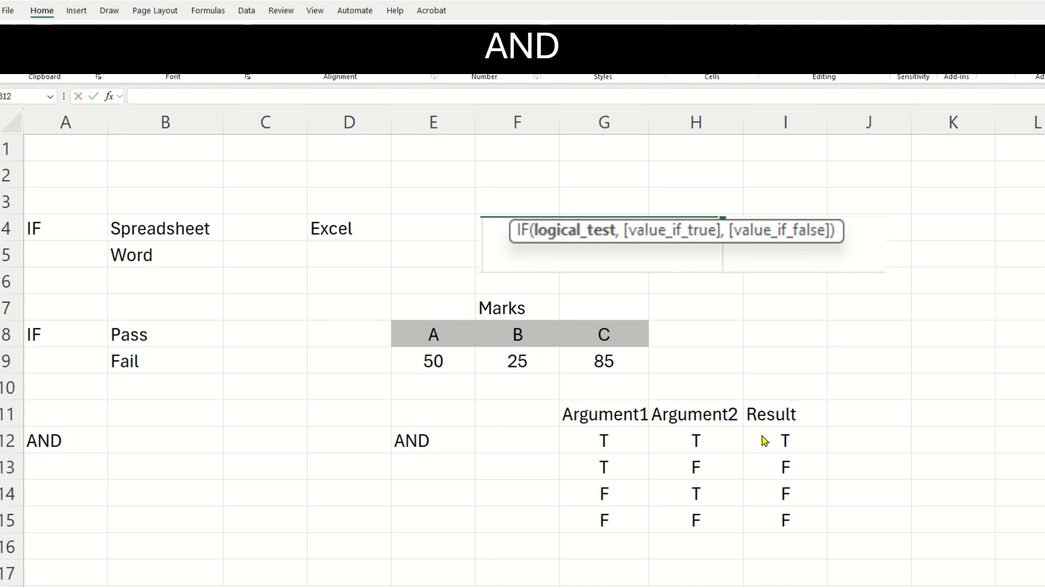
# Test in B12 whether mark A exceeds 40 and mark C exceeds 80 with the formula =AND(E9>40,G9>80)
pyautogui.doubleClick(154, 438)
pyautogui.write('=')
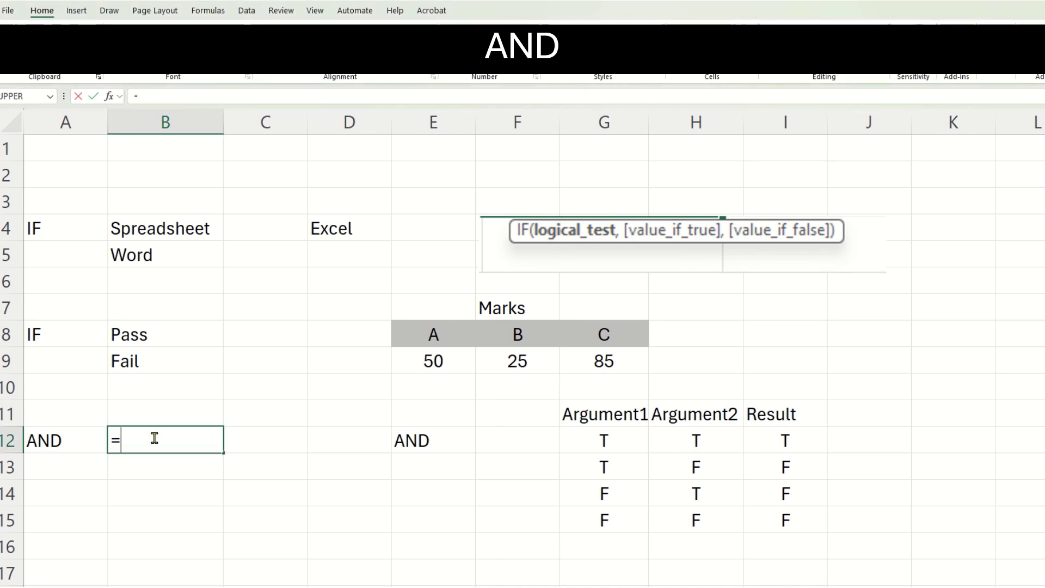
pyautogui.write('AND(')
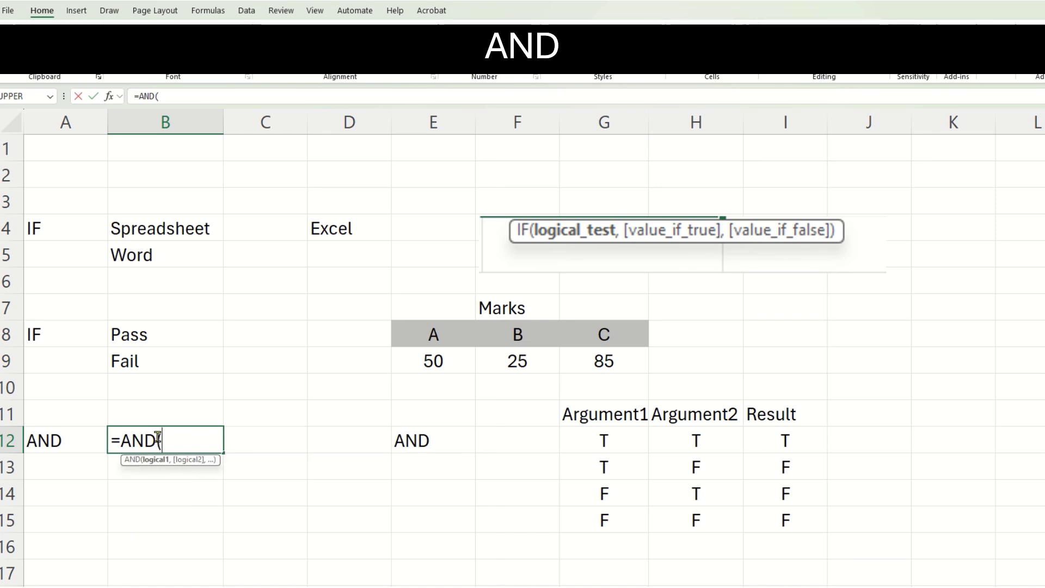
pyautogui.click(431, 363)
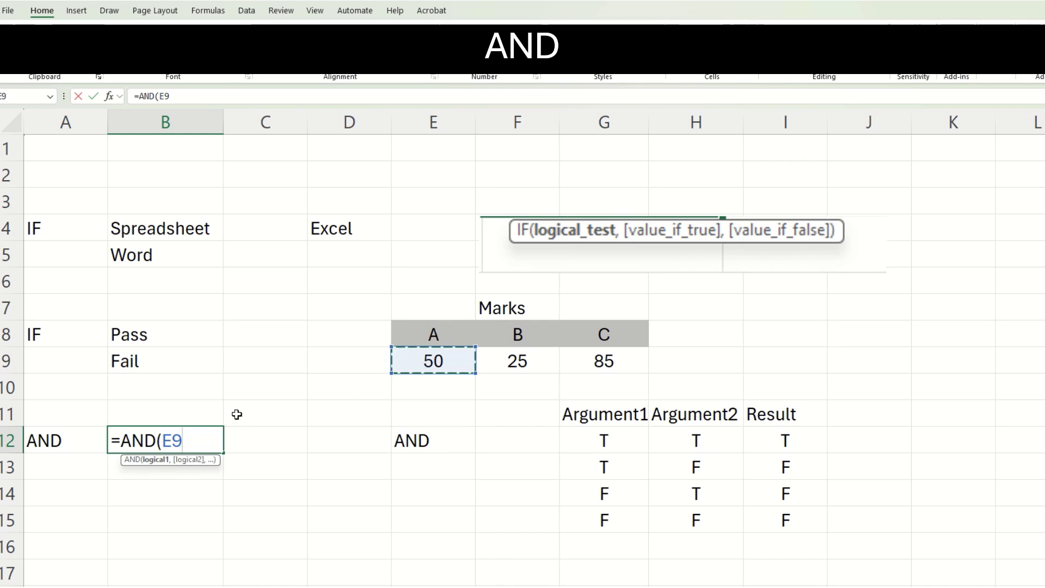
pyautogui.write('>40')
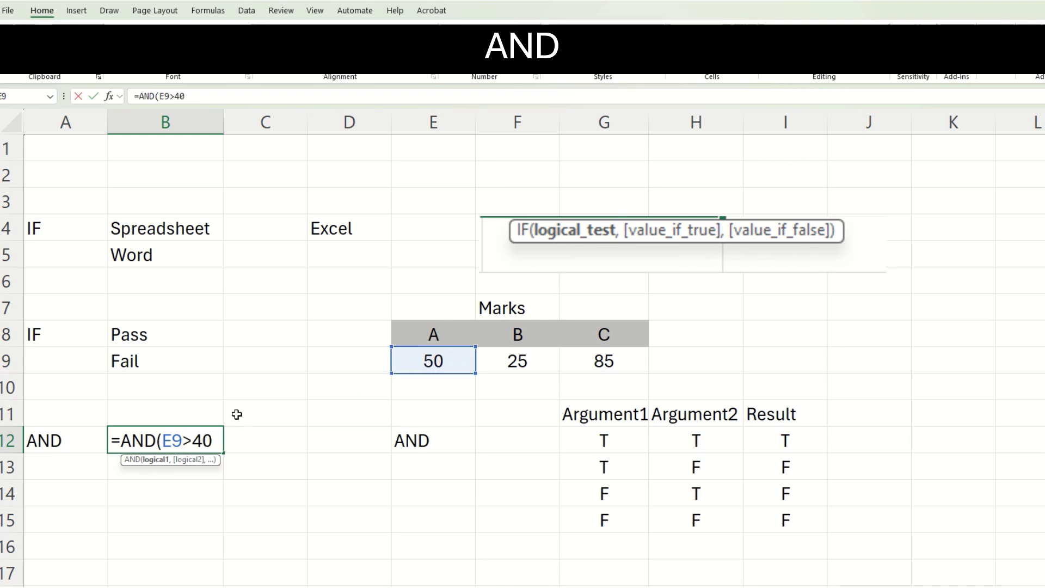
pyautogui.write(',')
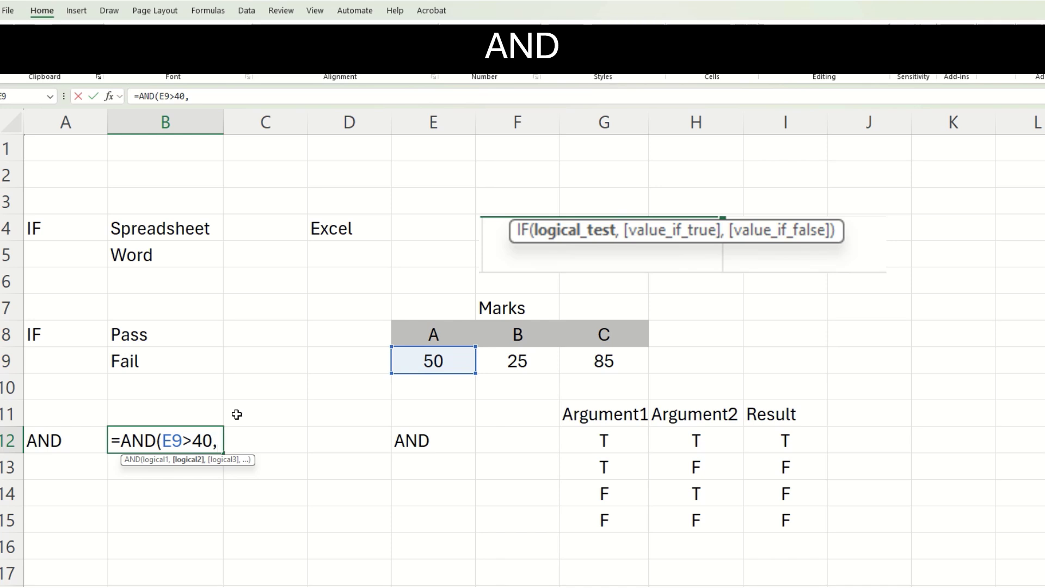
pyautogui.click(579, 369)
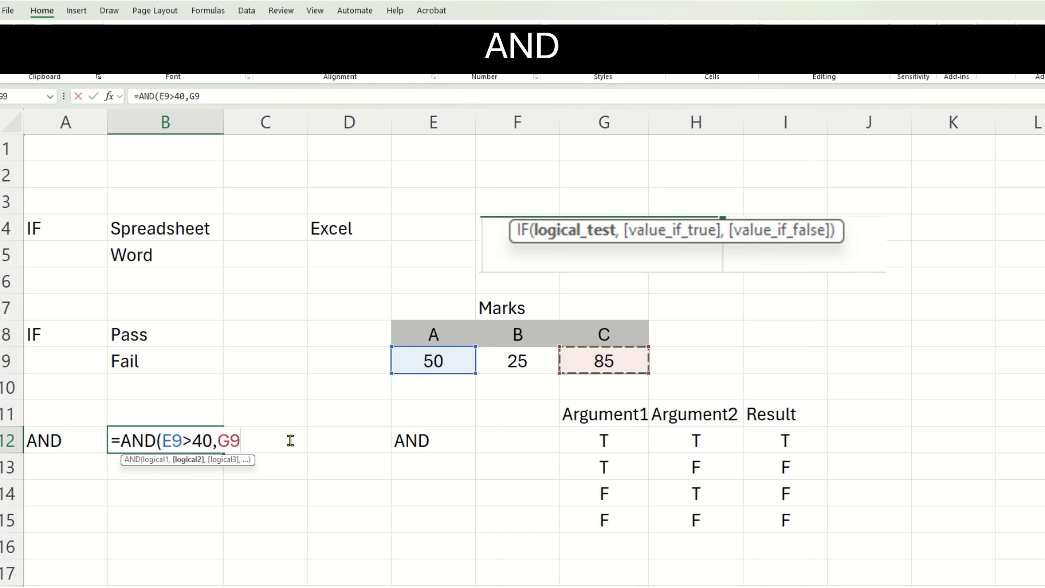
pyautogui.write('>80')
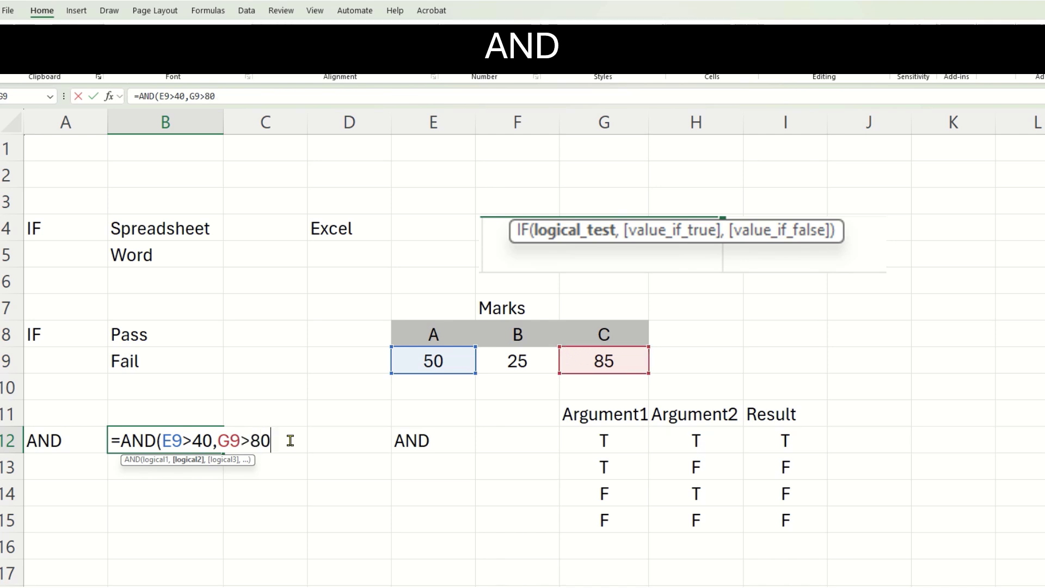
pyautogui.write(')')
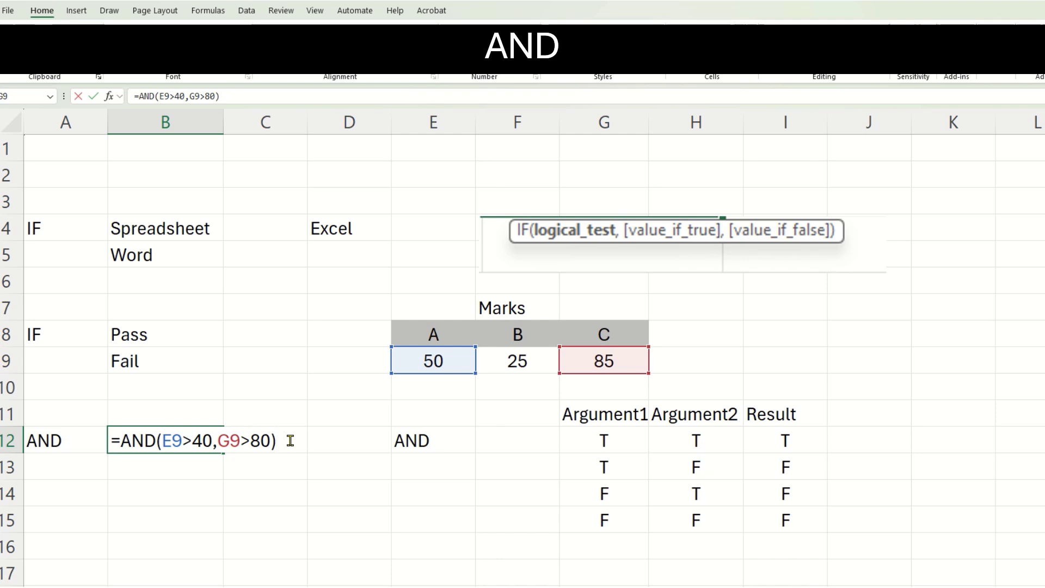
pyautogui.press('Return')
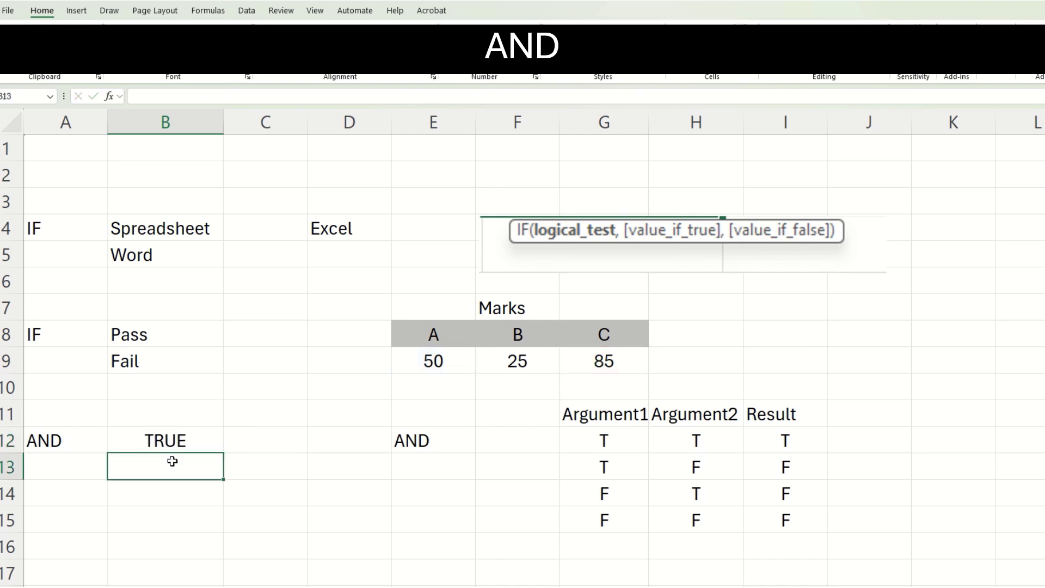
# Test in B13 whether mark A exceeds 50 and mark C exceeds 80 with the formula =AND(E9>50,G9>80)
pyautogui.write('=AND')
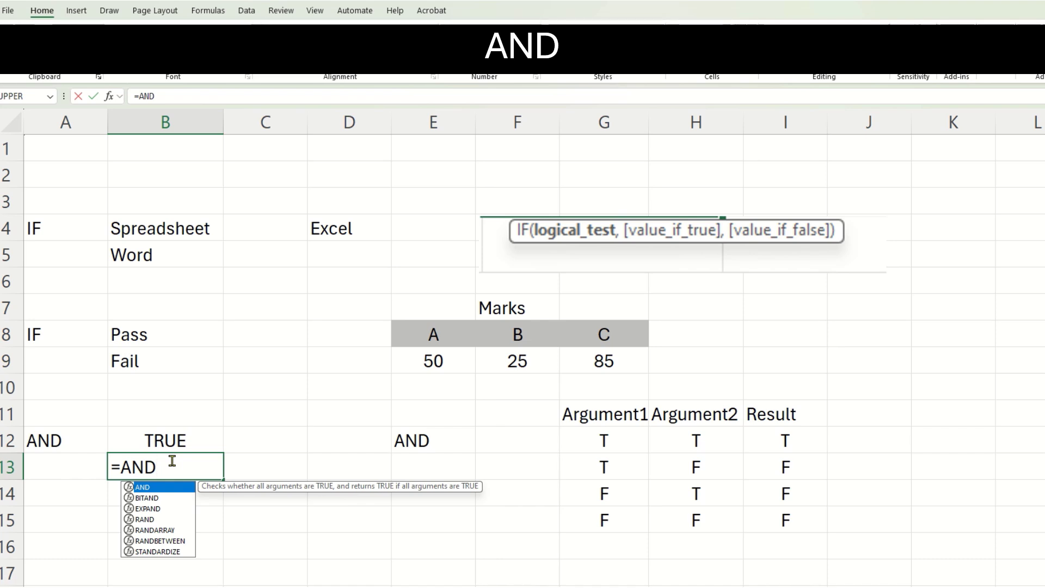
pyautogui.write('(')
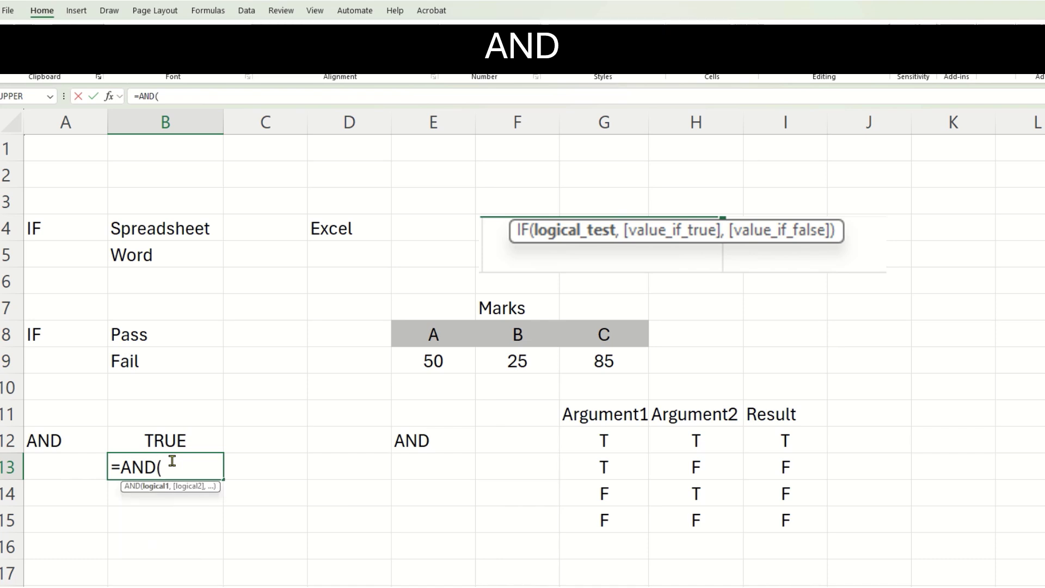
pyautogui.click(429, 360)
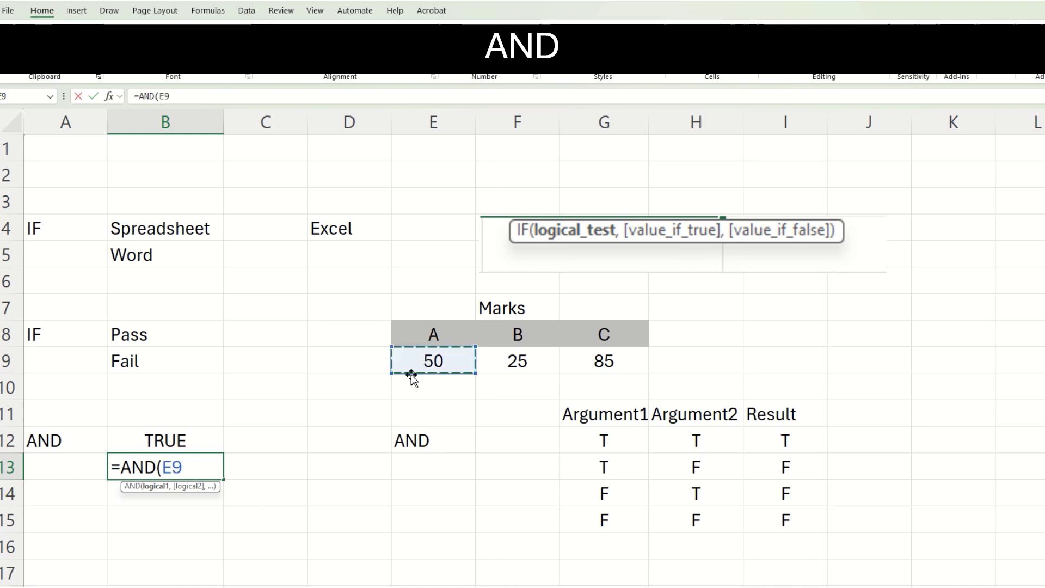
pyautogui.write('>5')
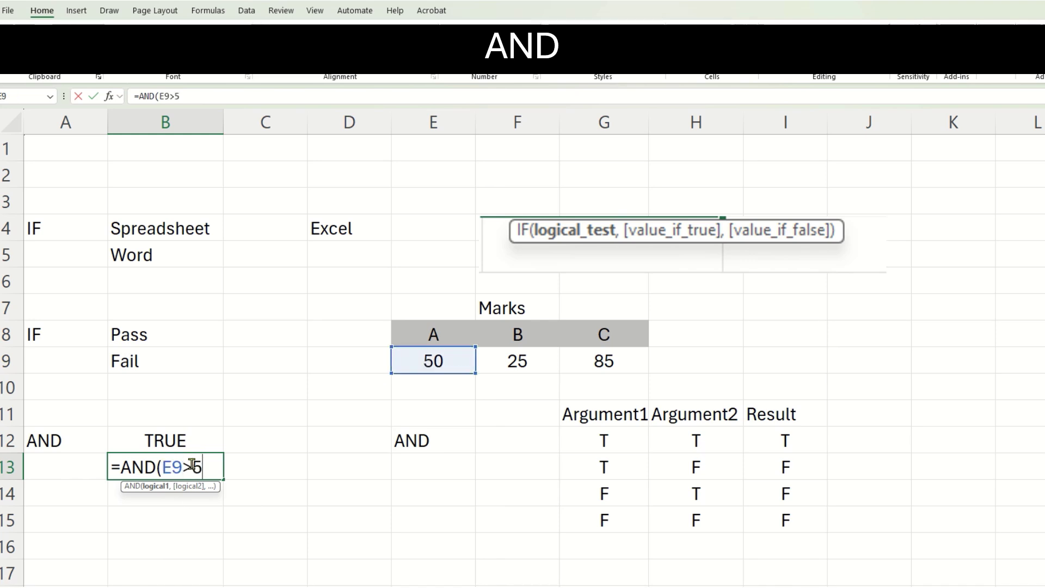
pyautogui.write('0,')
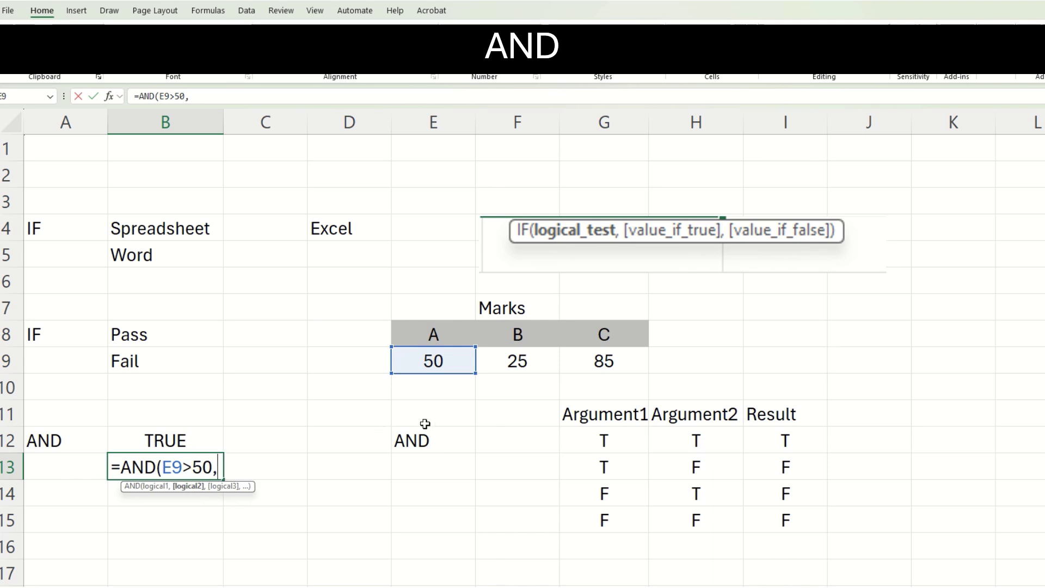
pyautogui.click(587, 363)
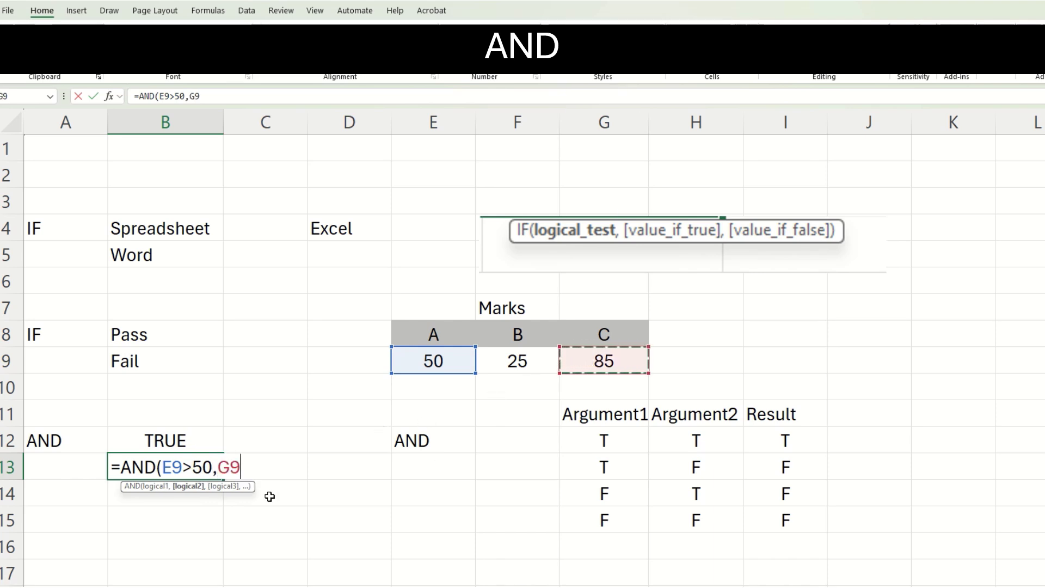
pyautogui.write('>80)')
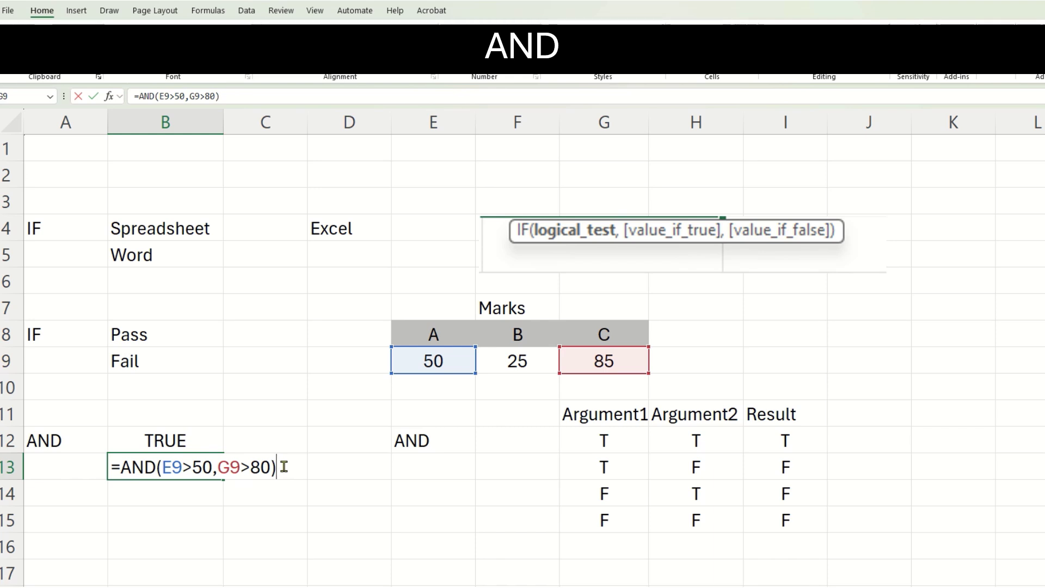
pyautogui.press('Return')
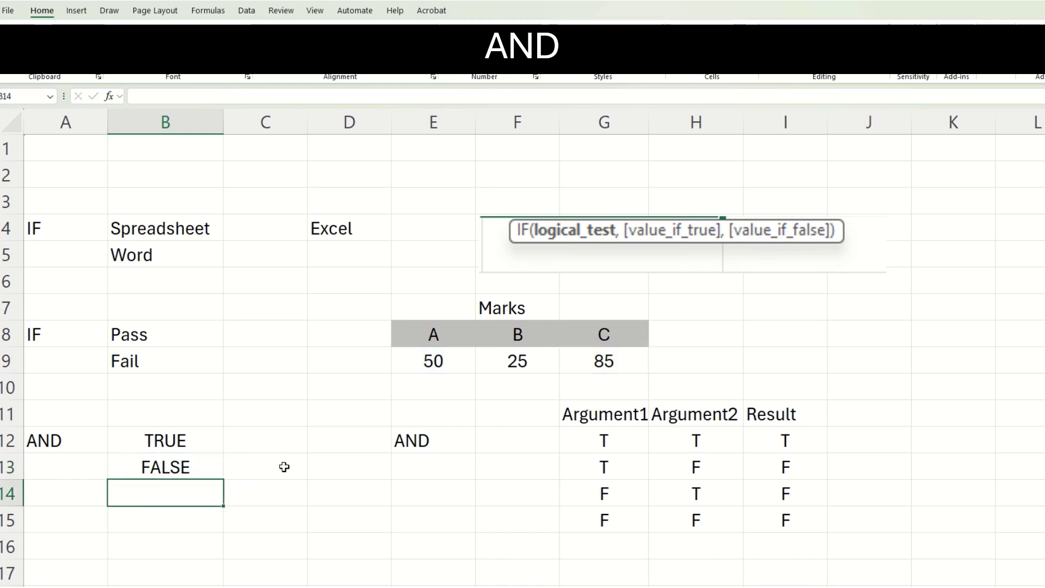
pyautogui.click(208, 473)
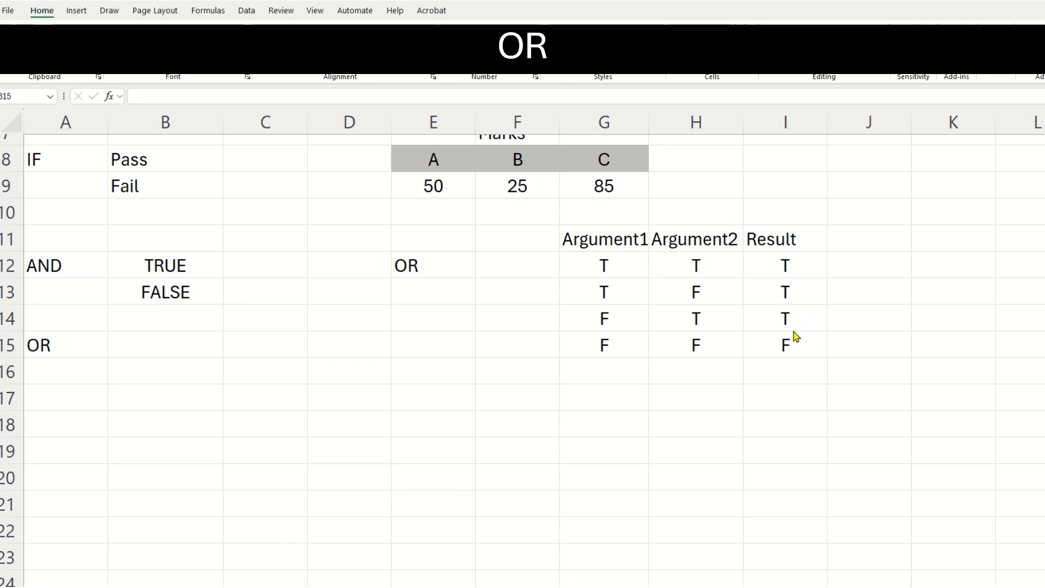
# Test in B15 whether mark A or mark B is below 50 with the formula =OR(E9<50,F9<50)
pyautogui.moveTo(173, 348); pyautogui.dragTo(172, 370)
pyautogui.press('F2')
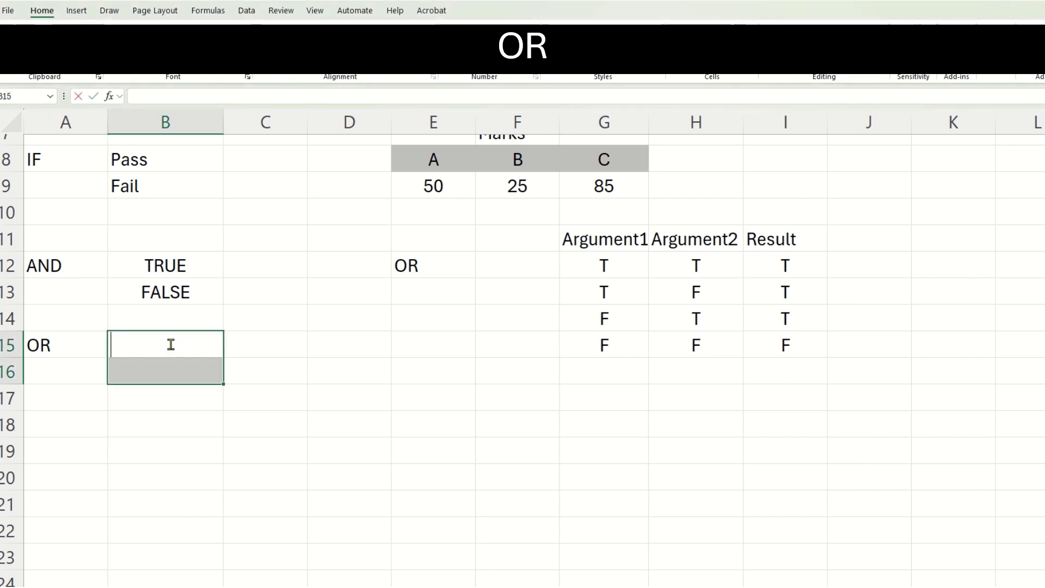
pyautogui.write('=OR(')
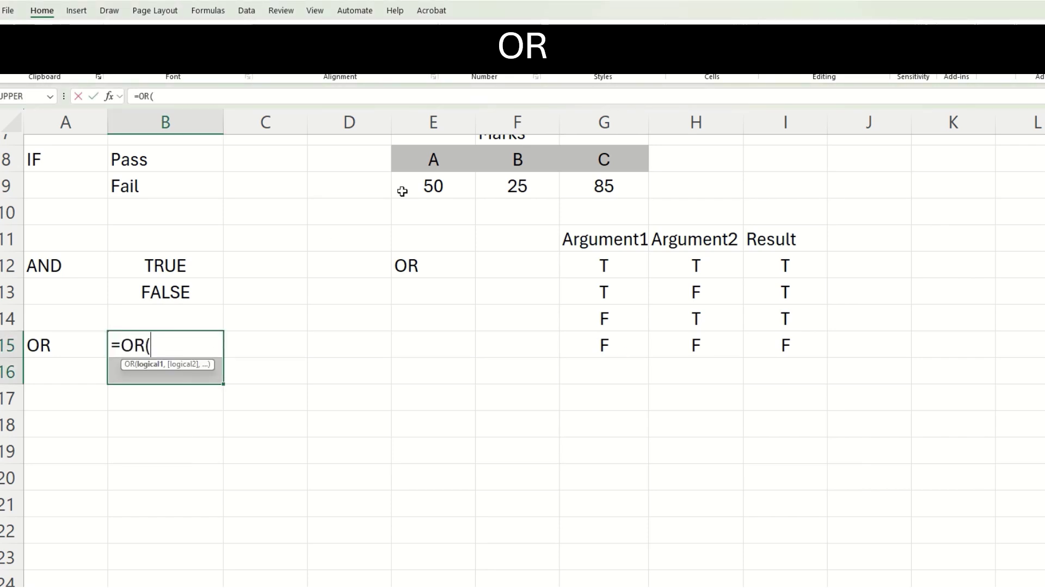
pyautogui.scroll(1, 407, 191)
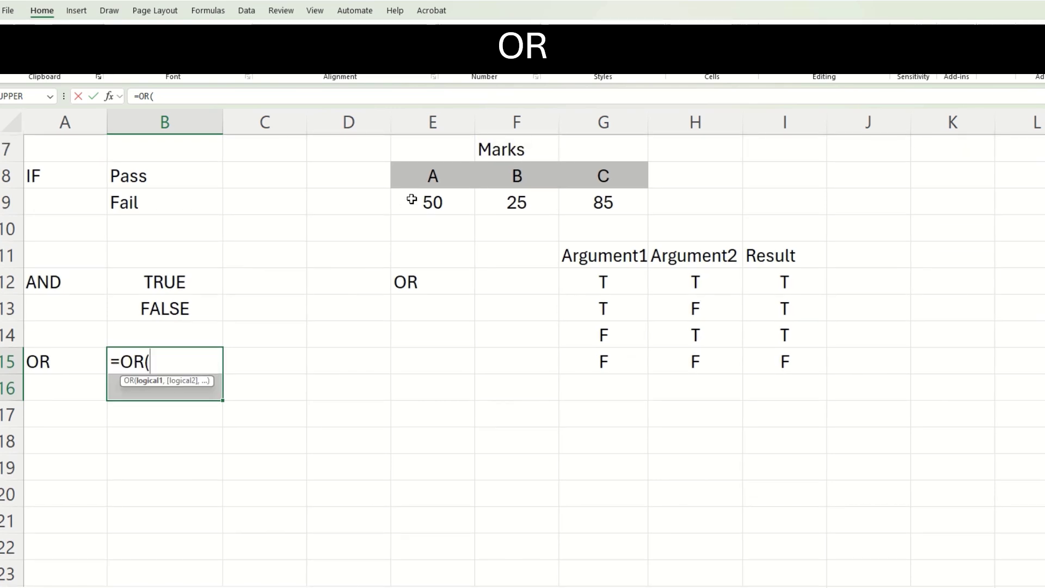
pyautogui.click(412, 202)
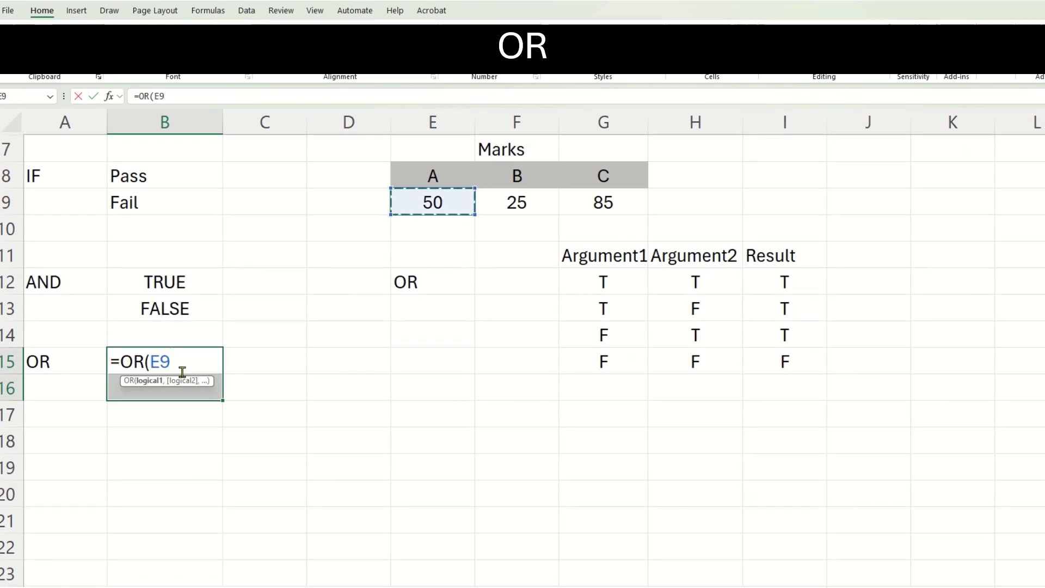
pyautogui.write('<50,')
pyautogui.click(496, 207)
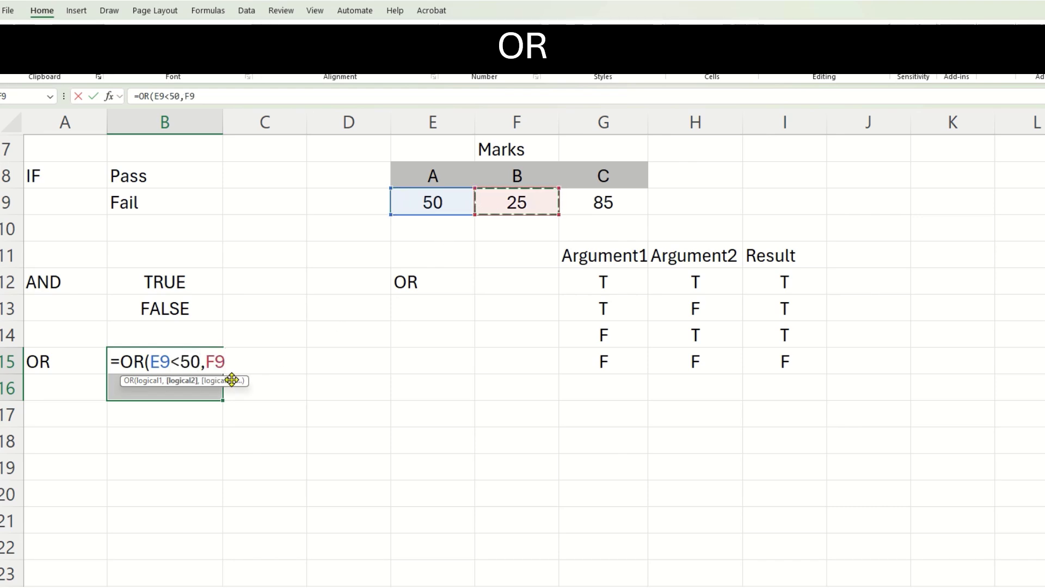
pyautogui.write('<5')
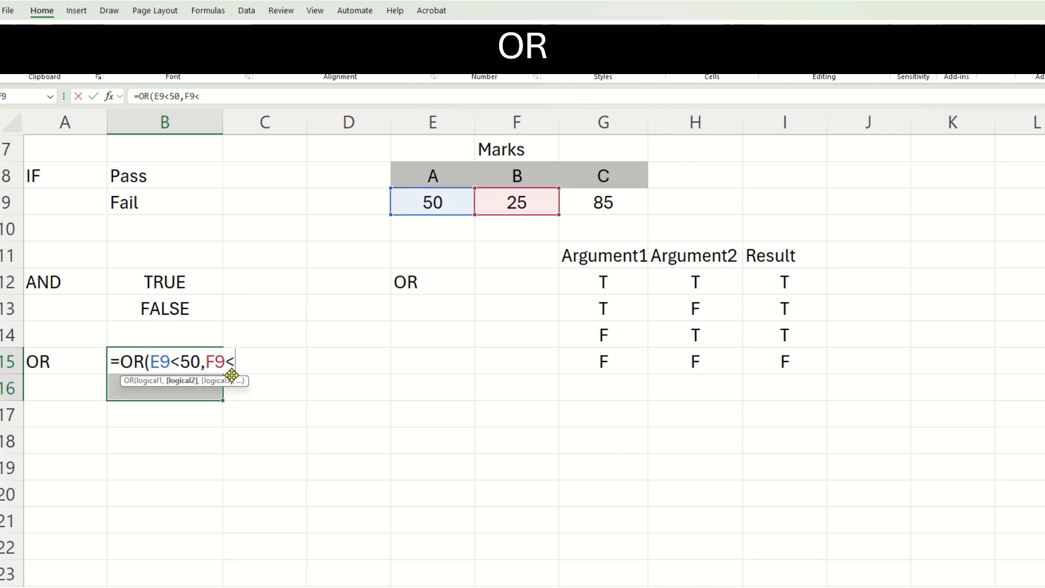
pyautogui.write('0')
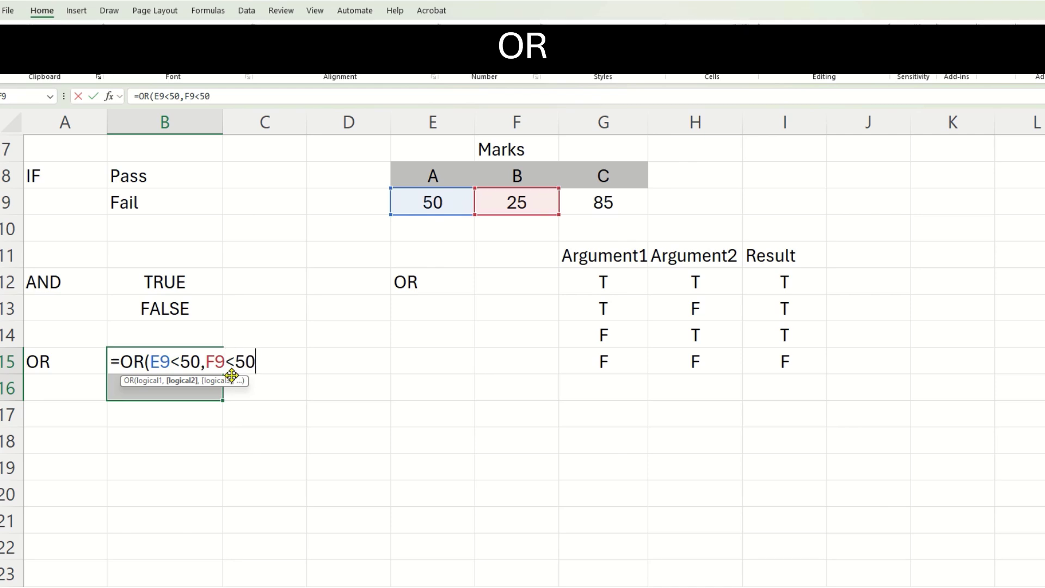
pyautogui.write(')')
pyautogui.press('Return')
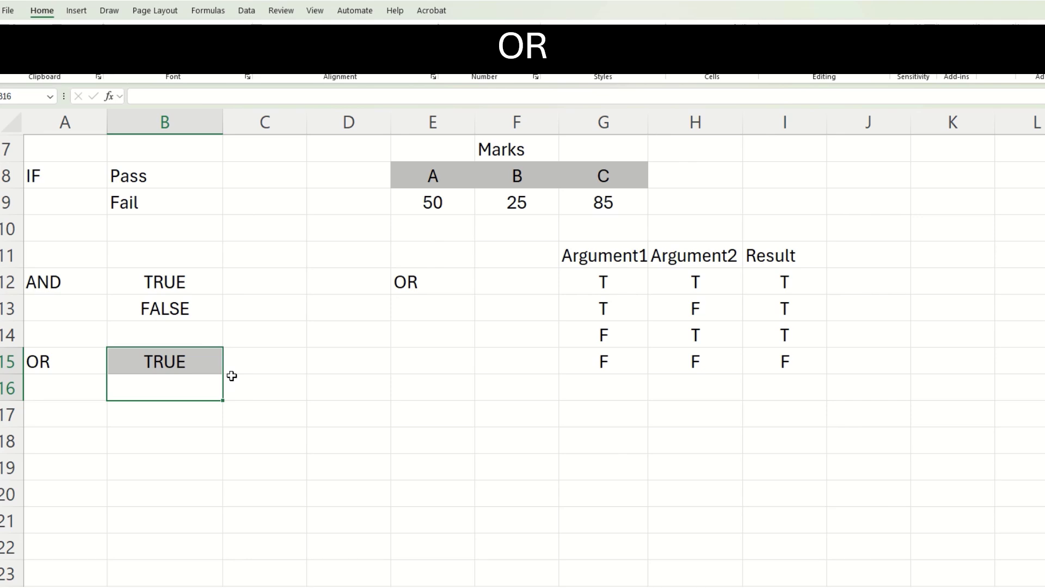
# Review the OR formula in B15 and copy it down to B16
pyautogui.click(204, 367)
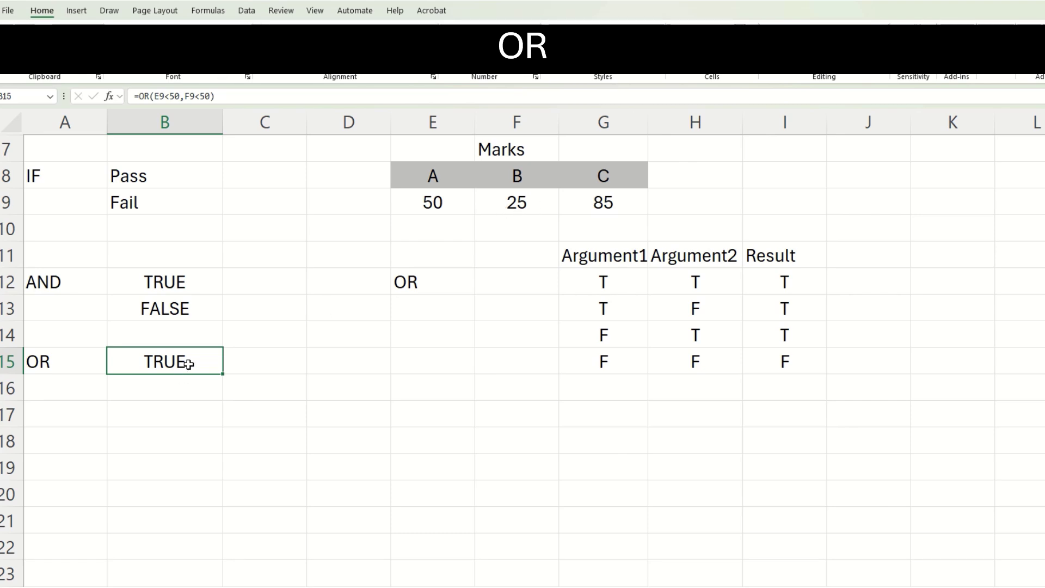
pyautogui.click(185, 384)
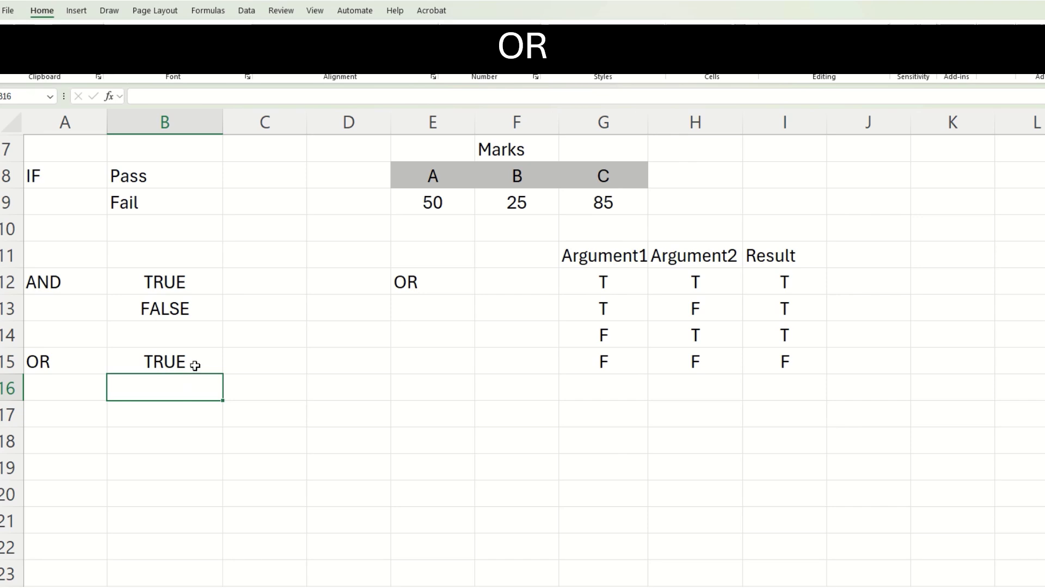
pyautogui.click(195, 365)
pyautogui.moveTo(222, 374); pyautogui.dragTo(218, 391)
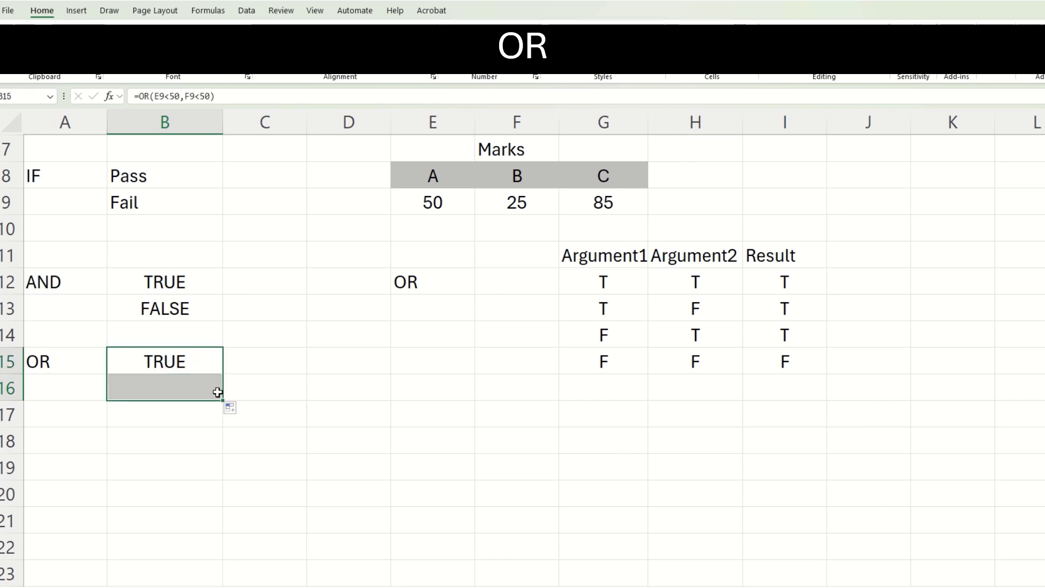
# Edit the OR formula in B16 to =OR(E9=50,F10<50) so it tests whether mark A equals 50
pyautogui.click(186, 389)
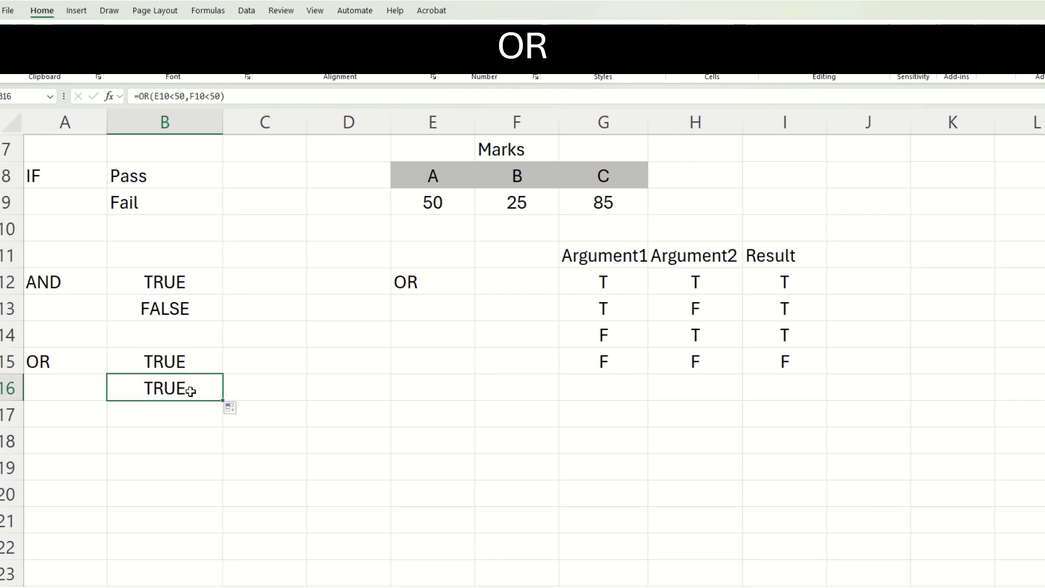
pyautogui.doubleClick(166, 98)
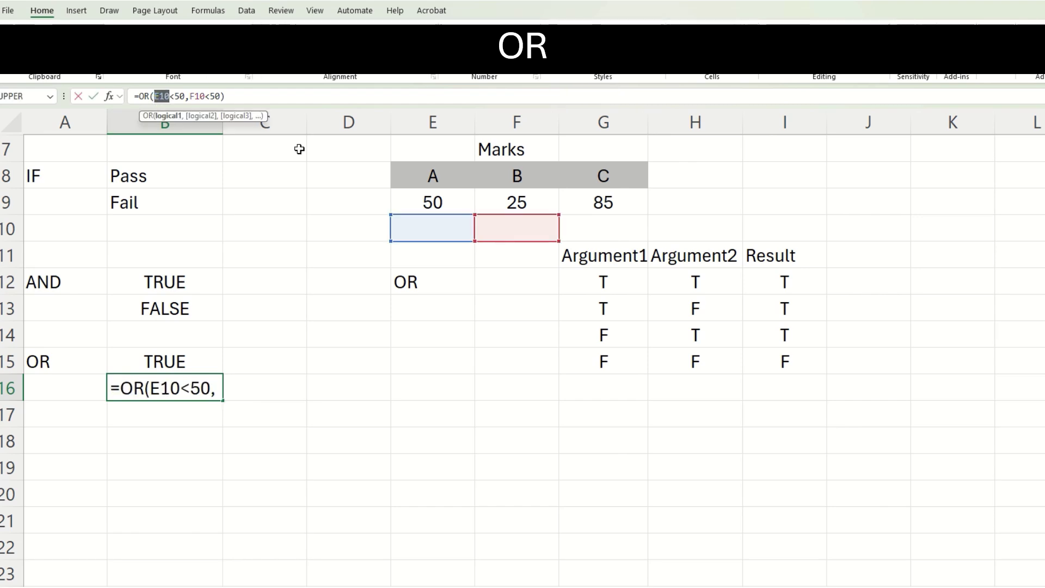
pyautogui.click(435, 200)
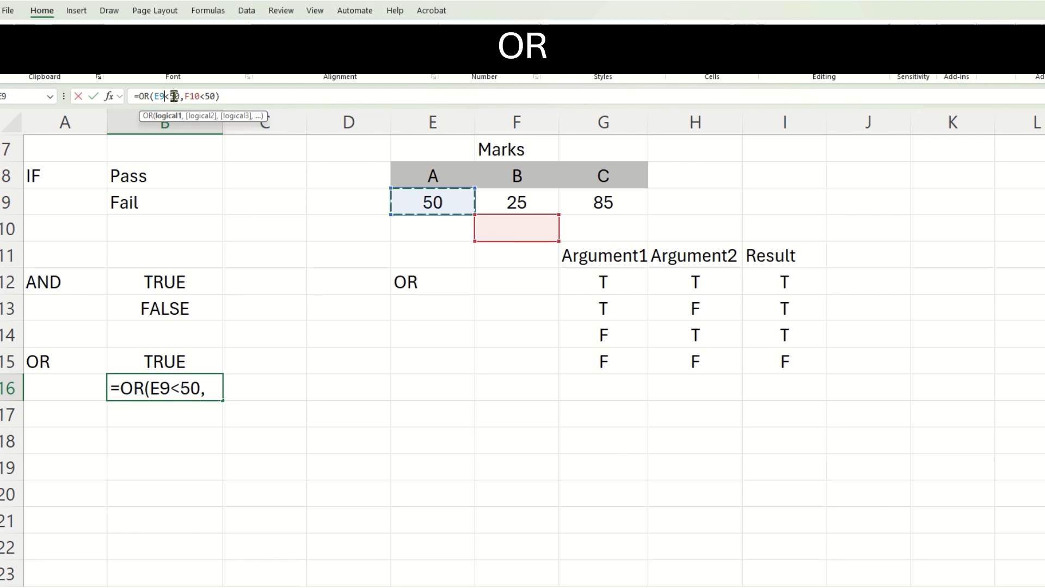
pyautogui.press('Delete')
pyautogui.write('=')
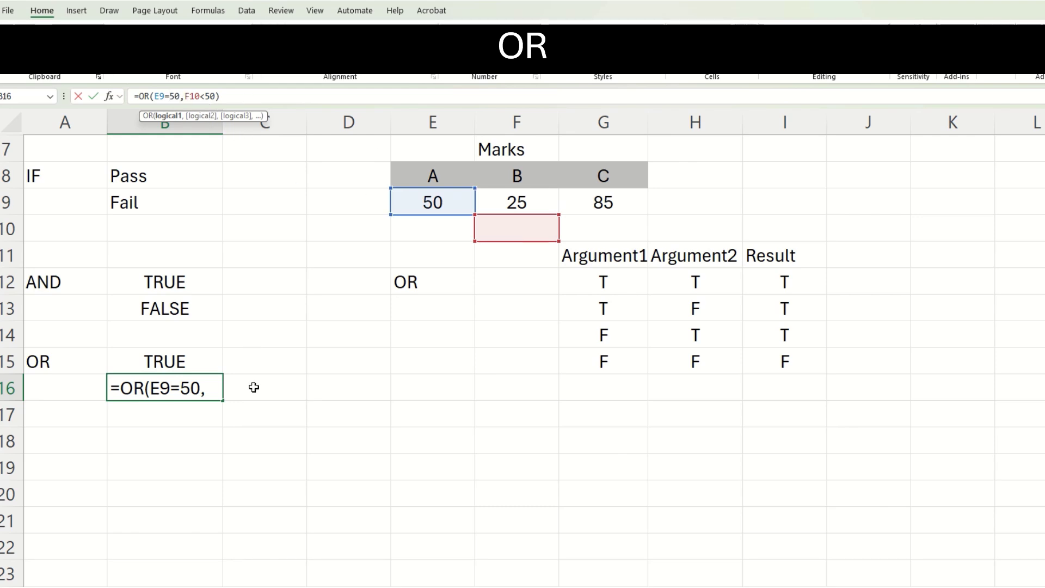
pyautogui.press('Return')
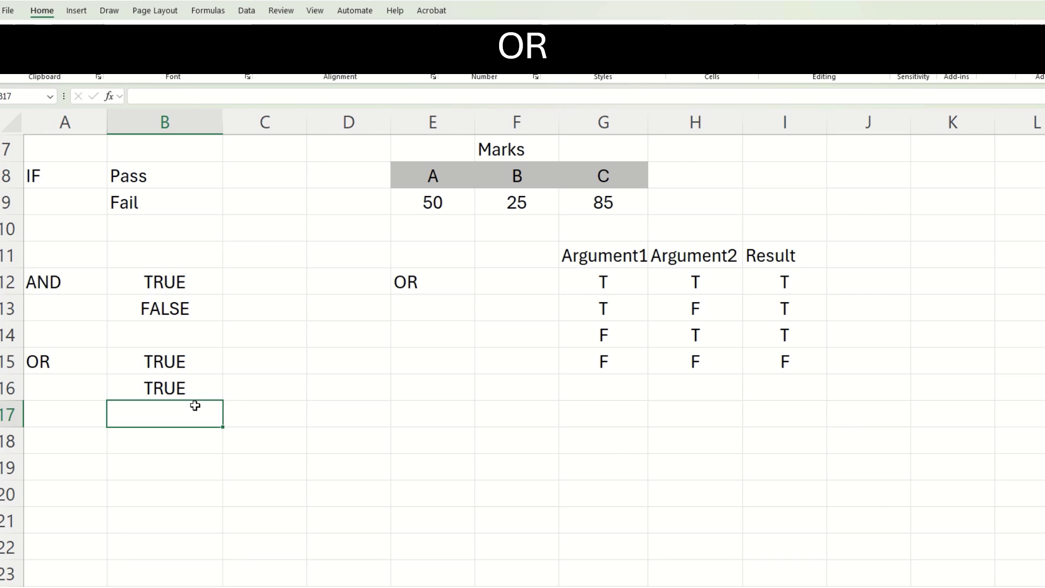
# Copy the OR formula from B16 down to B17 and change its first condition to E9<50
pyautogui.click(199, 387)
pyautogui.moveTo(222, 400); pyautogui.dragTo(221, 422)
pyautogui.click(199, 419)
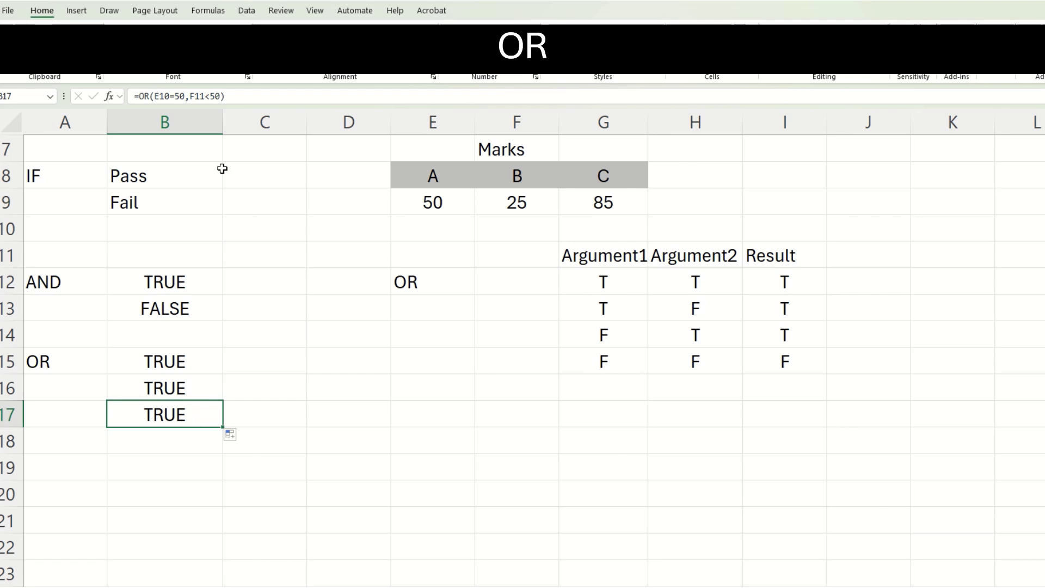
pyautogui.click(175, 96)
pyautogui.click(170, 97)
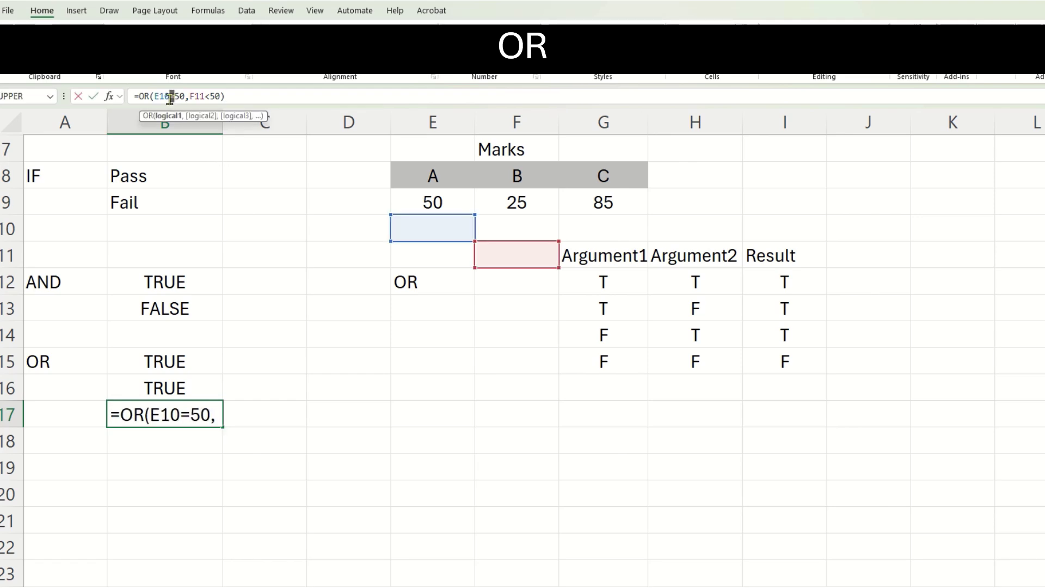
pyautogui.write('<')
pyautogui.rightClick(168, 93)
pyautogui.click(166, 96)
pyautogui.press('BackSpace')
pyautogui.press('BackSpace')
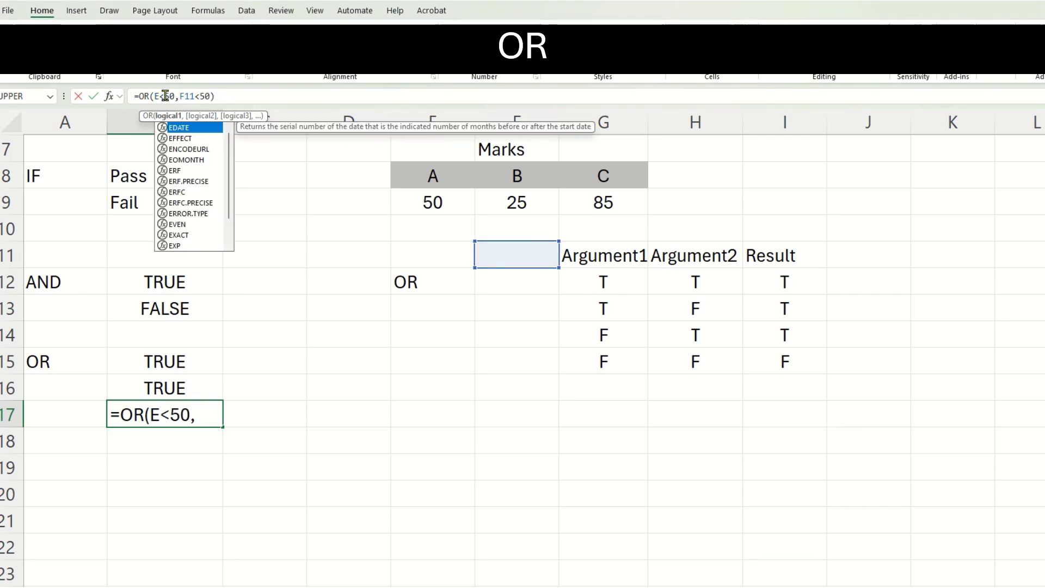
pyautogui.write('9')
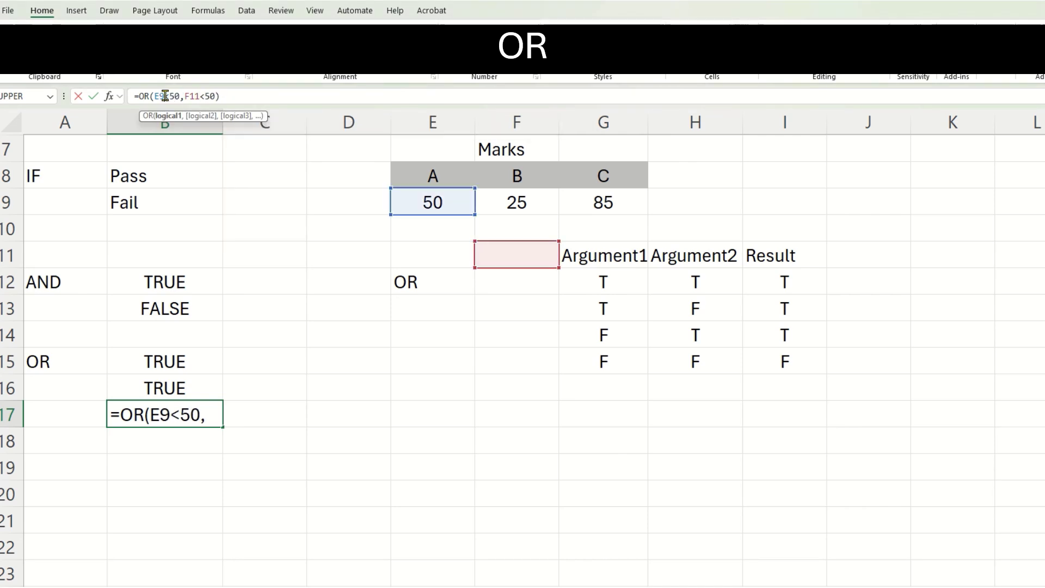
# Change the second condition of the OR formula in B17 to F9>50
pyautogui.click(199, 97)
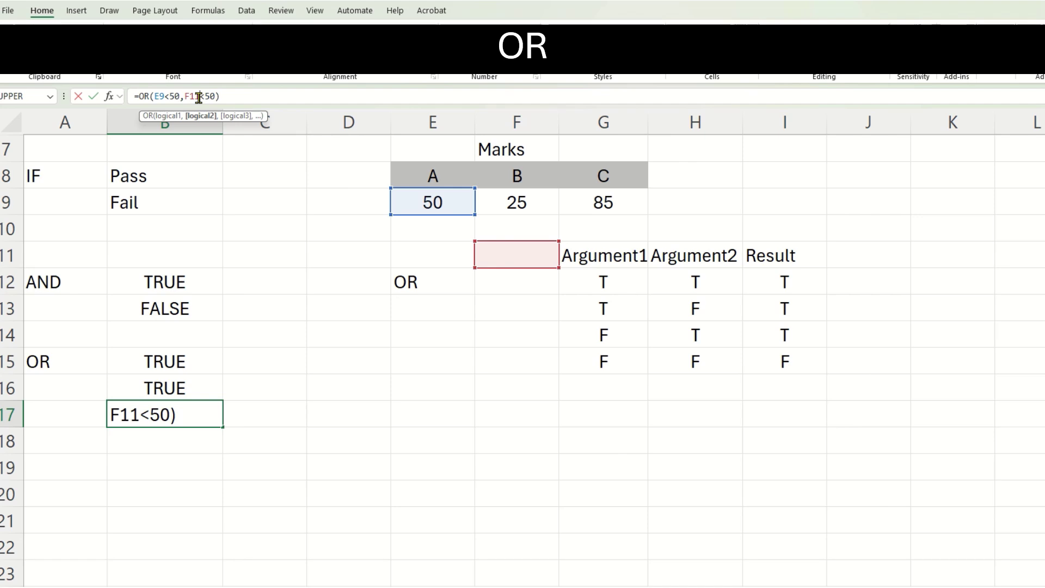
pyautogui.press('BackSpace')
pyautogui.press('BackSpace')
pyautogui.write('9')
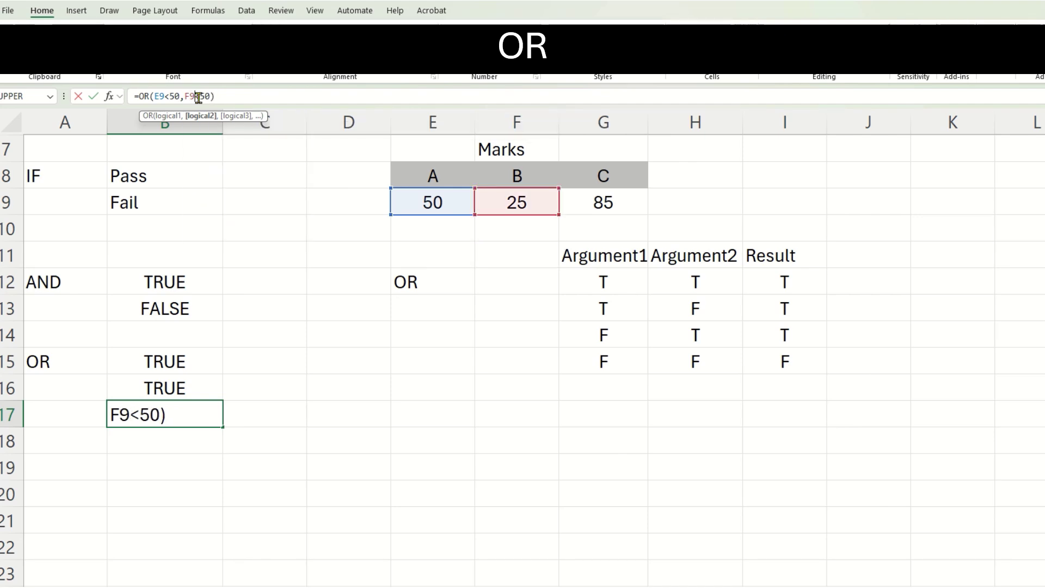
pyautogui.press('Delete')
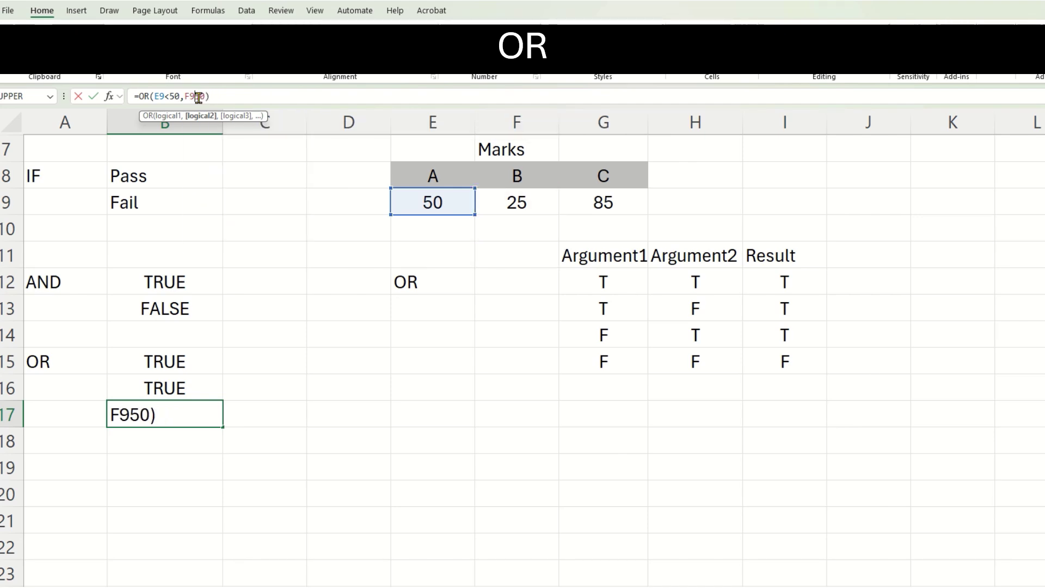
pyautogui.write('>')
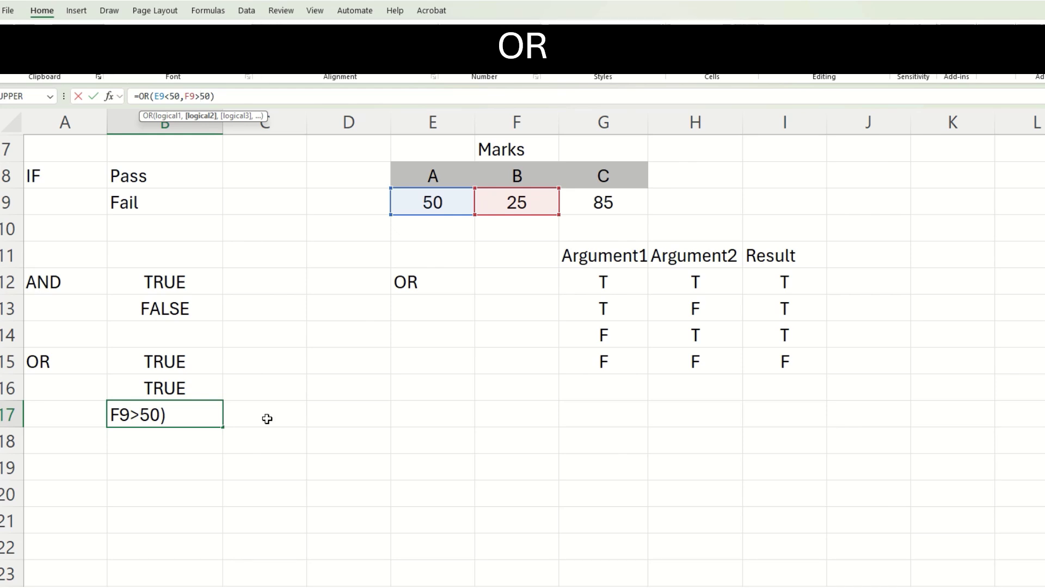
pyautogui.press('Return')
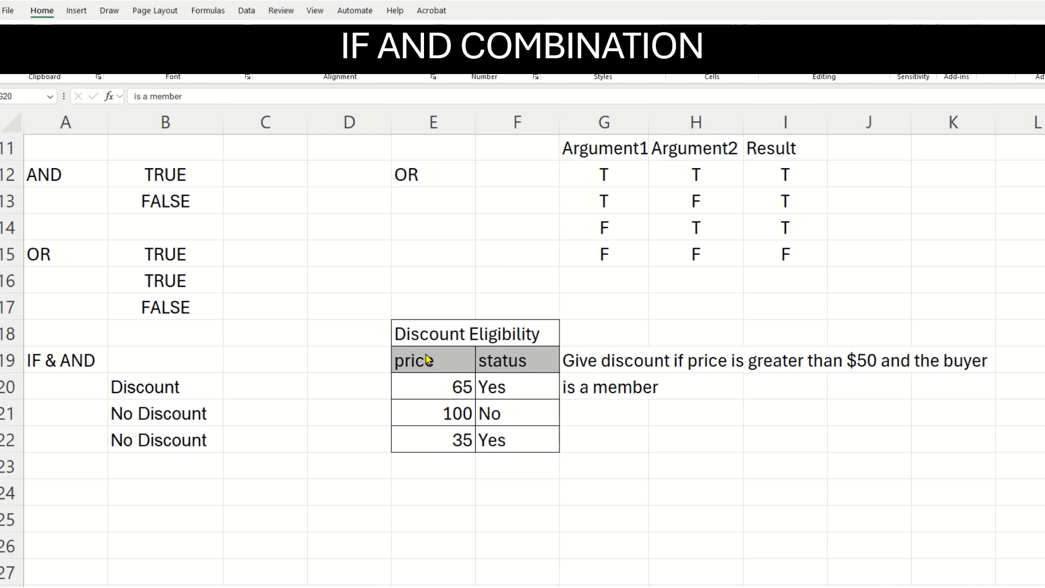
# Examine the combined IF and AND formula in B20, checking its price condition, status condition and "Discount" result
pyautogui.click(198, 389)
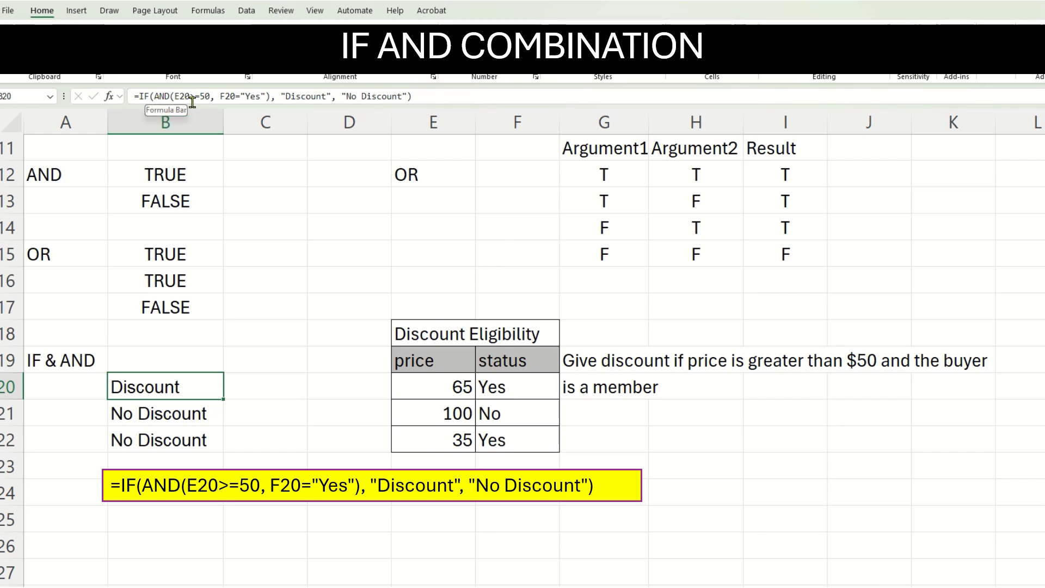
pyautogui.moveTo(175, 96); pyautogui.dragTo(186, 98)
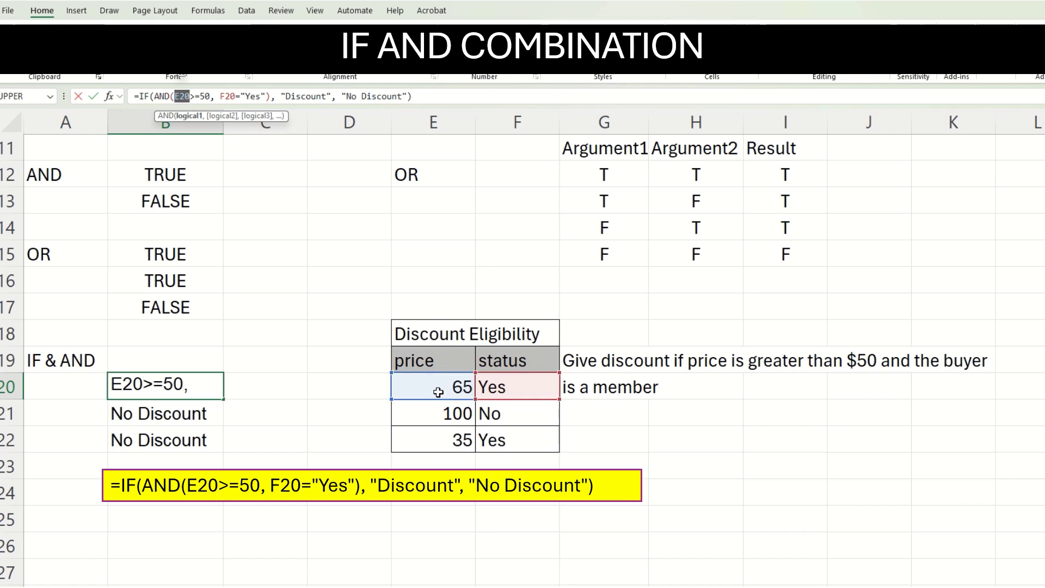
pyautogui.moveTo(219, 98); pyautogui.dragTo(234, 98)
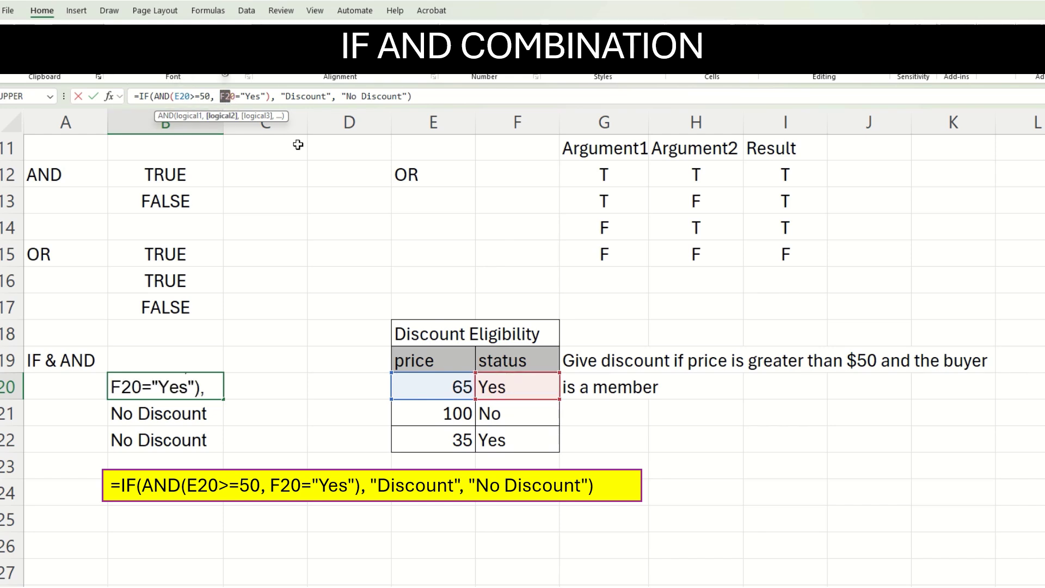
pyautogui.moveTo(282, 98); pyautogui.dragTo(332, 95)
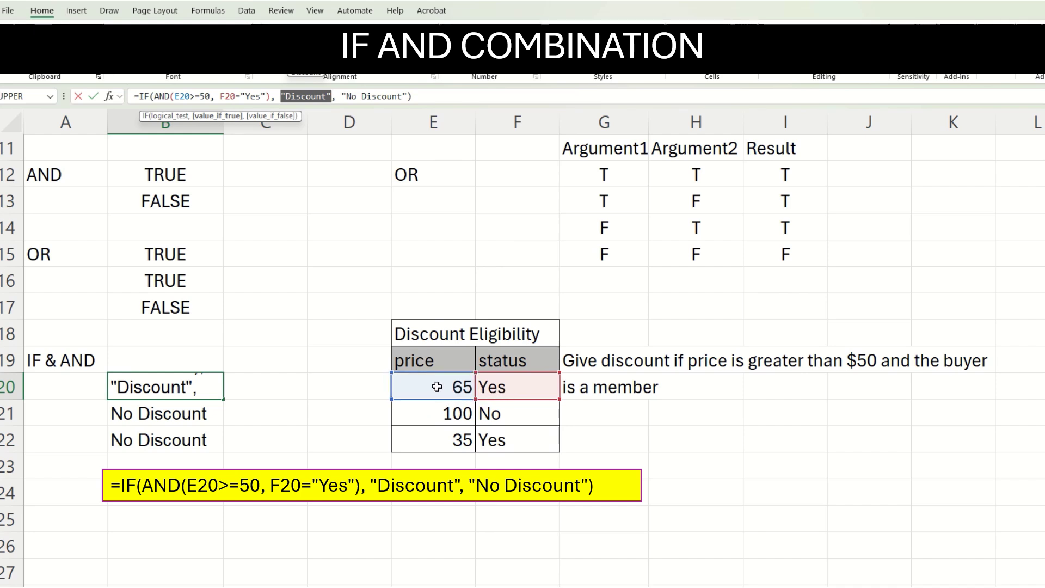
pyautogui.click(266, 385)
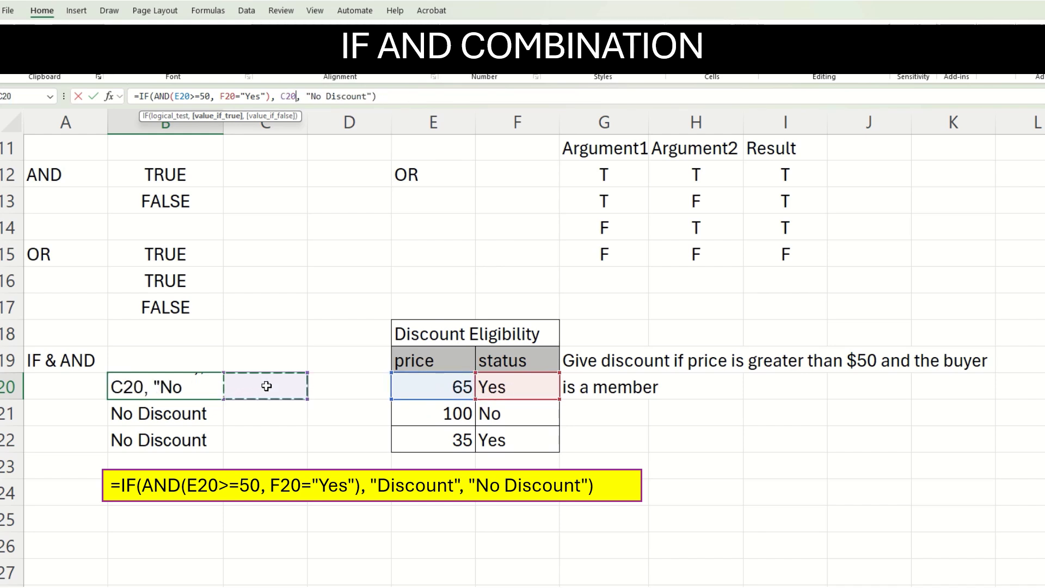
pyautogui.press('Escape')
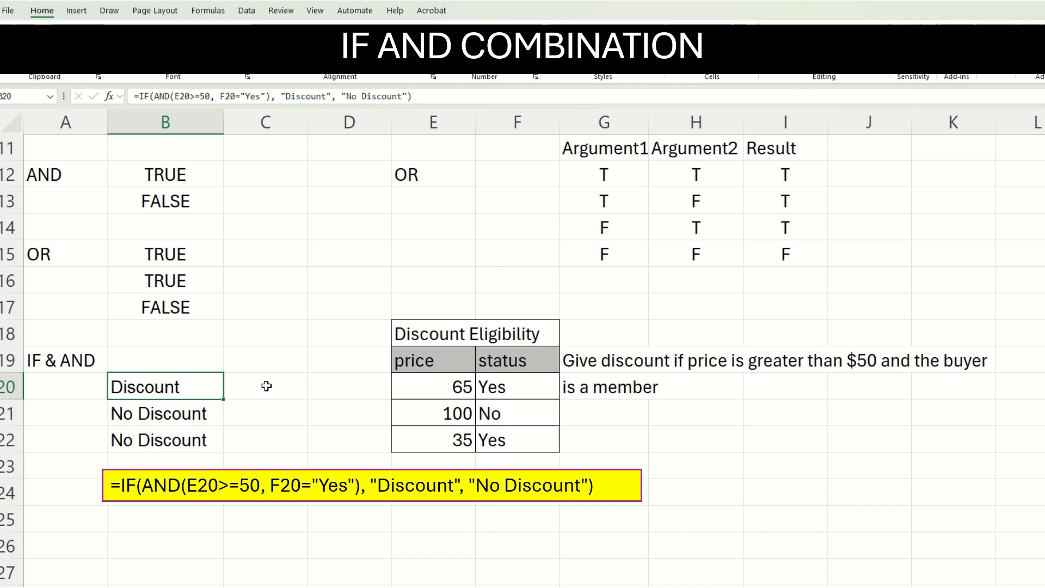
# Examine the IF and AND formula in B21 against the price and membership status in row 21
pyautogui.click(205, 409)
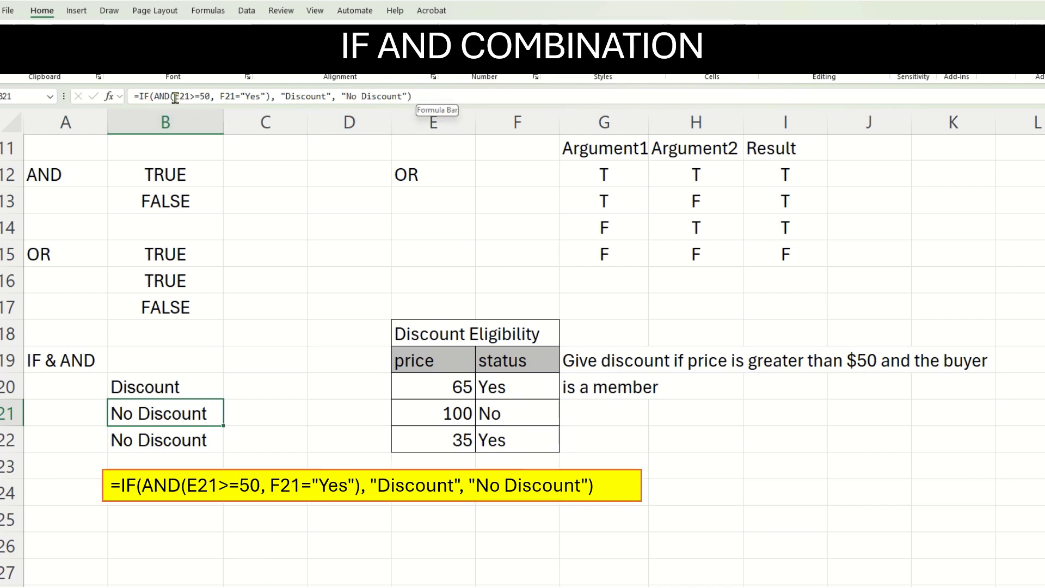
pyautogui.doubleClick(176, 96)
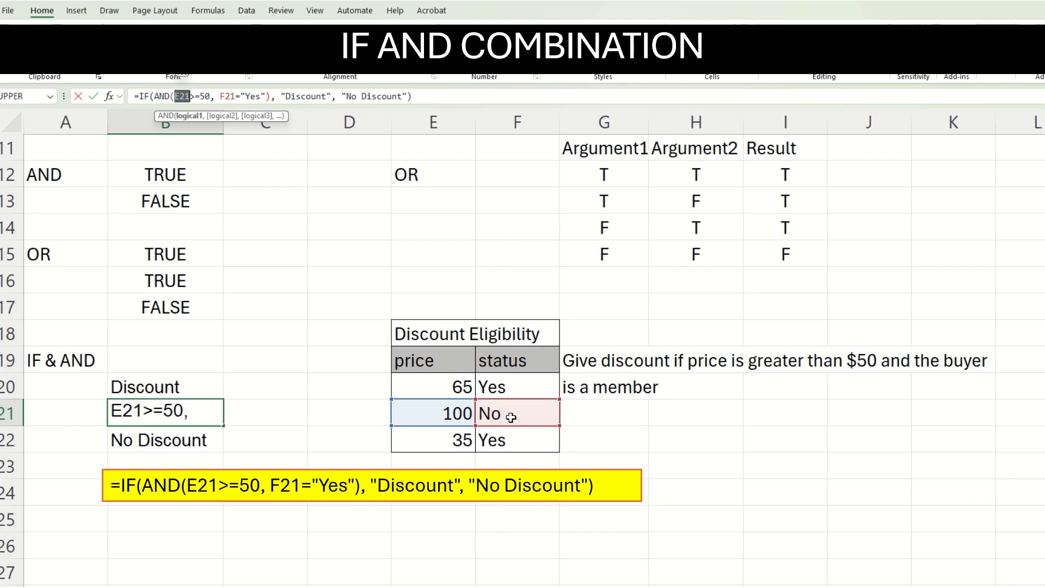
pyautogui.hotkey('ctrl', 'Return')
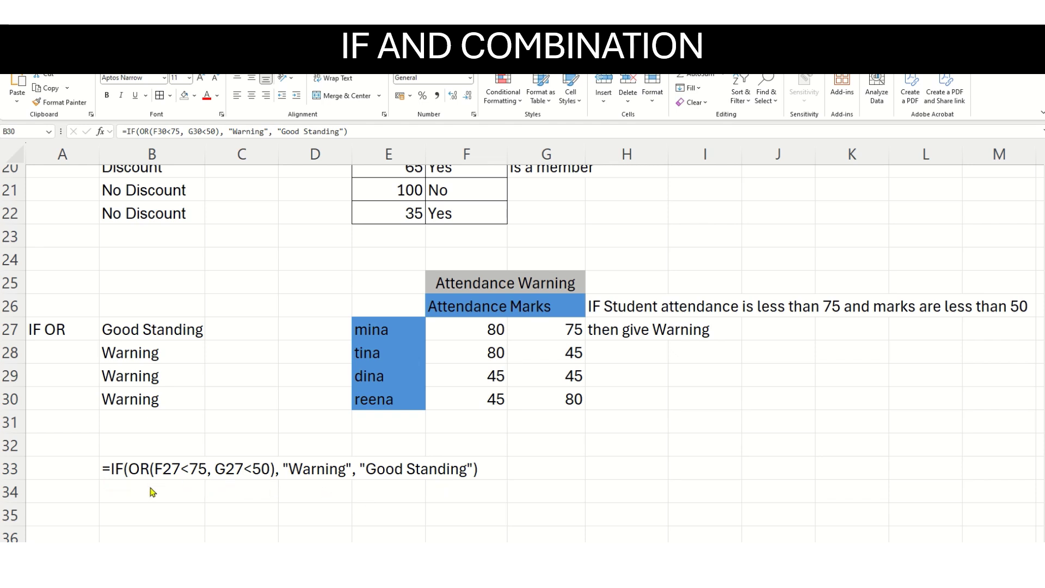
# Examine the IF and OR formula in B27 and compare it with the attendance and marks in row 27
pyautogui.click(185, 327)
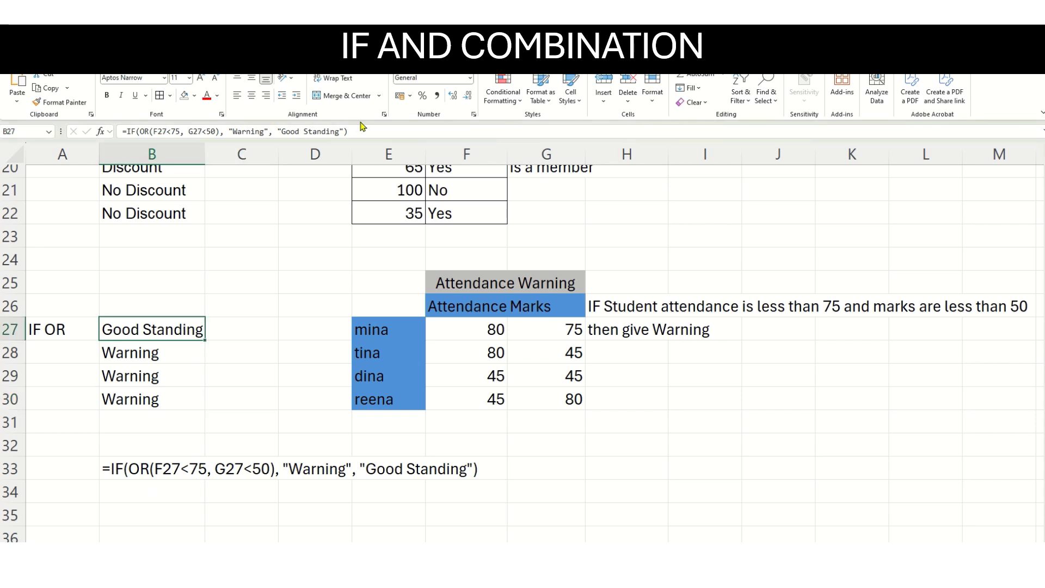
pyautogui.doubleClick(185, 327)
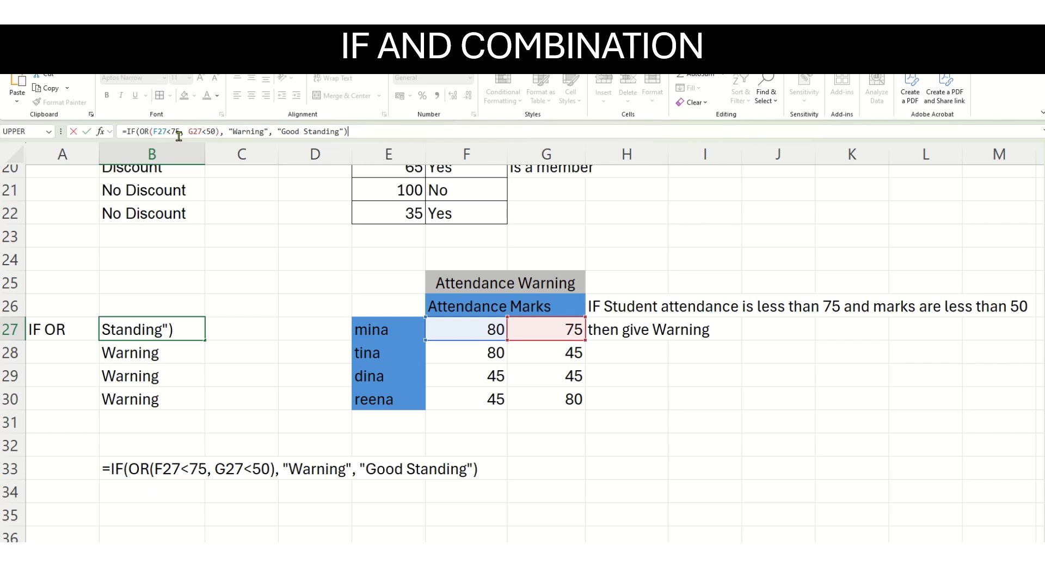
pyautogui.click(483, 327)
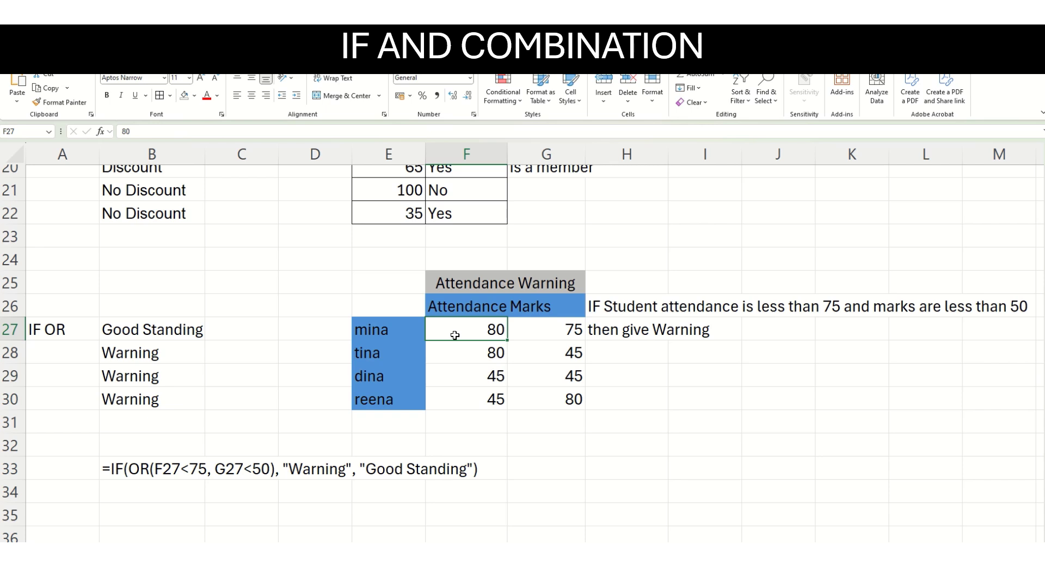
pyautogui.click(535, 328)
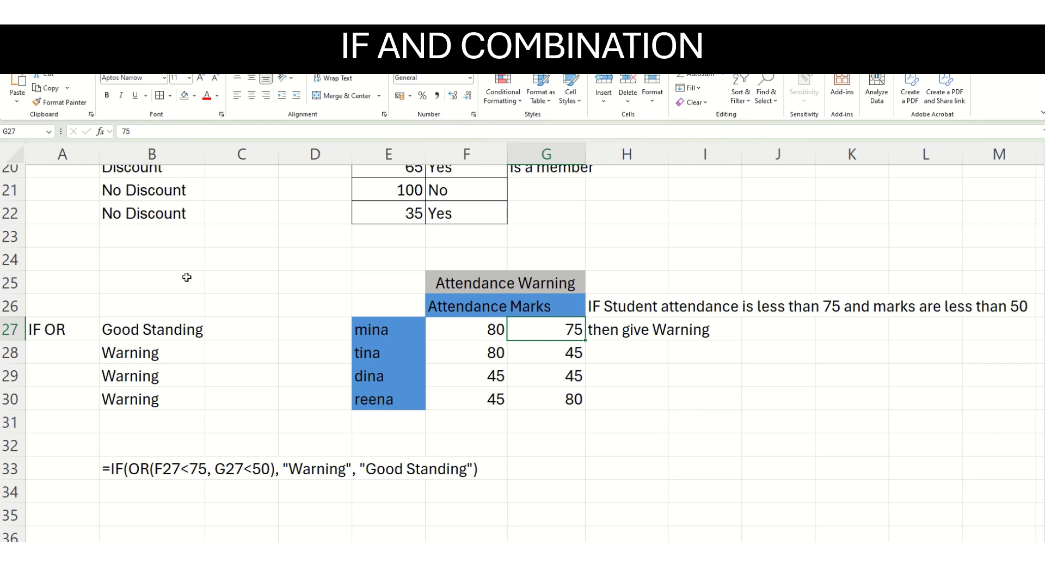
pyautogui.click(171, 328)
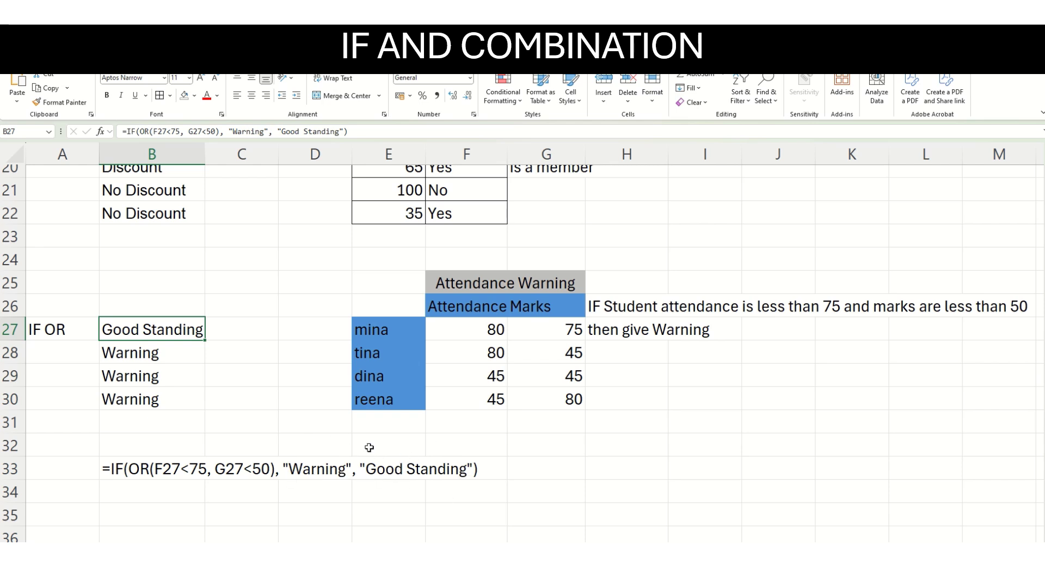
# Check the IF and OR formula in B28 against the student's attendance and marks in row 28
pyautogui.click(173, 358)
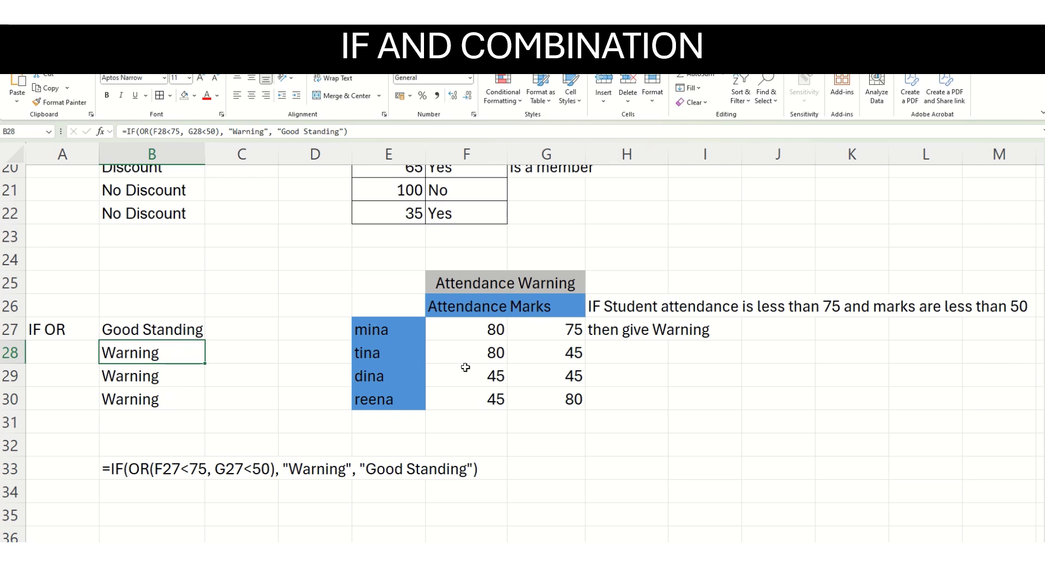
pyautogui.click(397, 355)
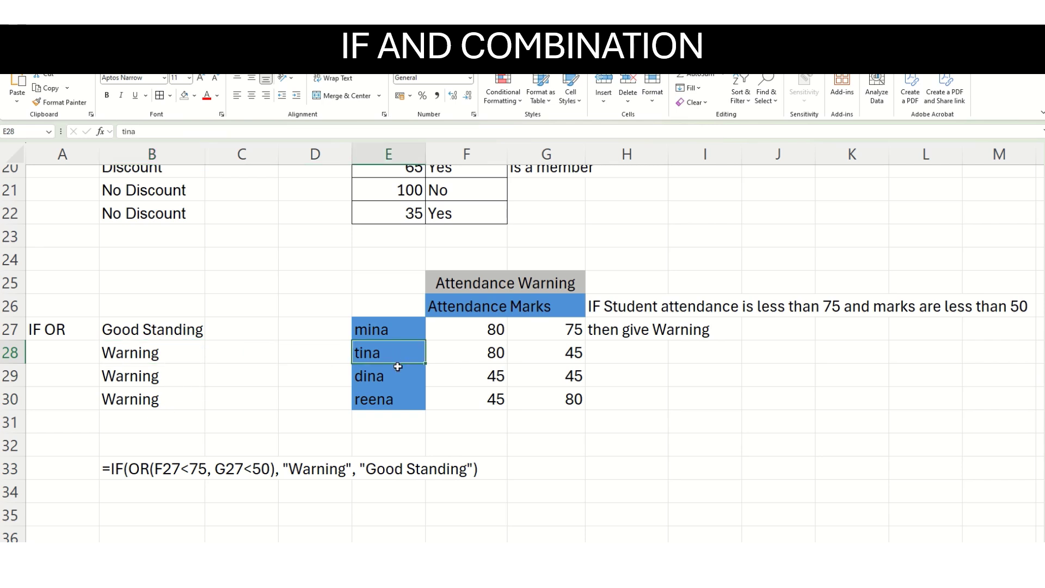
pyautogui.click(487, 355)
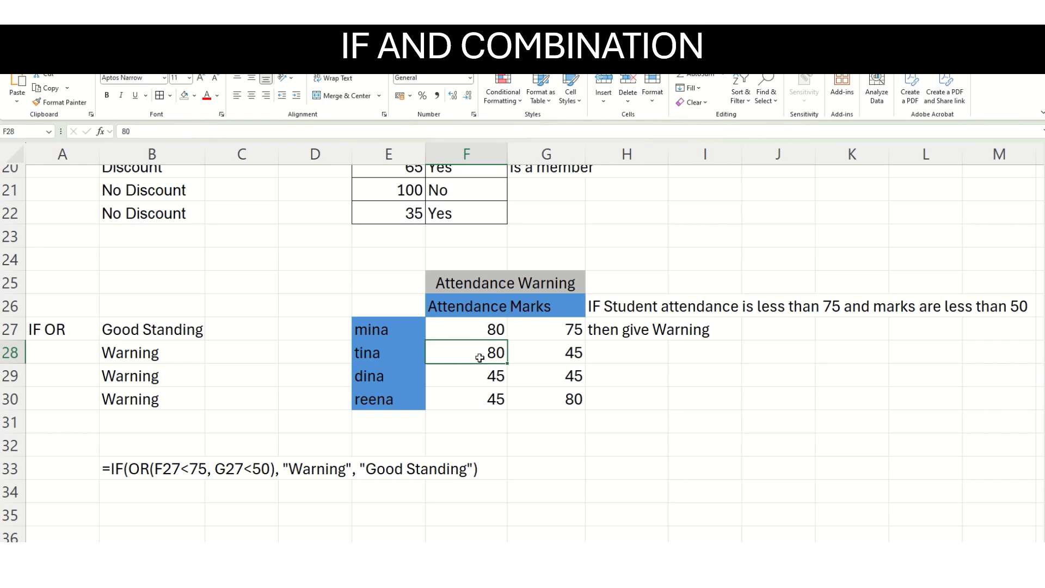
pyautogui.click(539, 352)
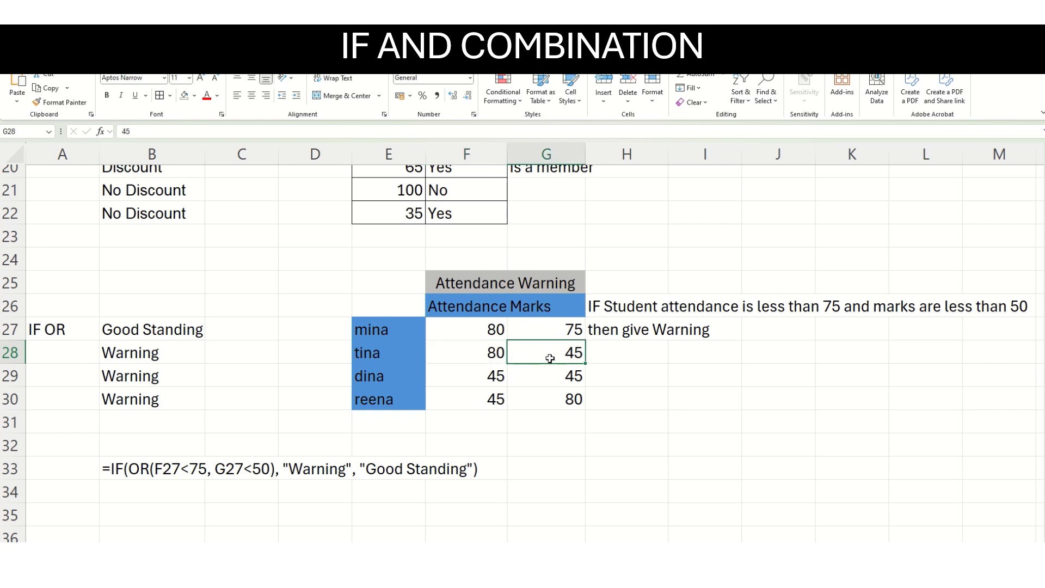
pyautogui.click(171, 351)
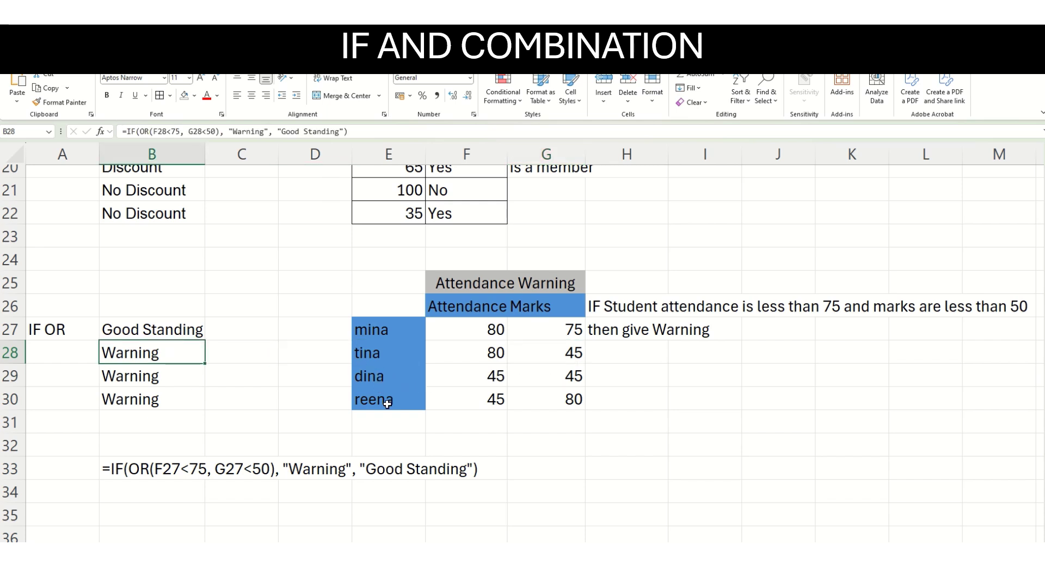
# Inspect the attendance in F29 and the marks in G29 that feed the warning test for row 29
pyautogui.click(477, 377)
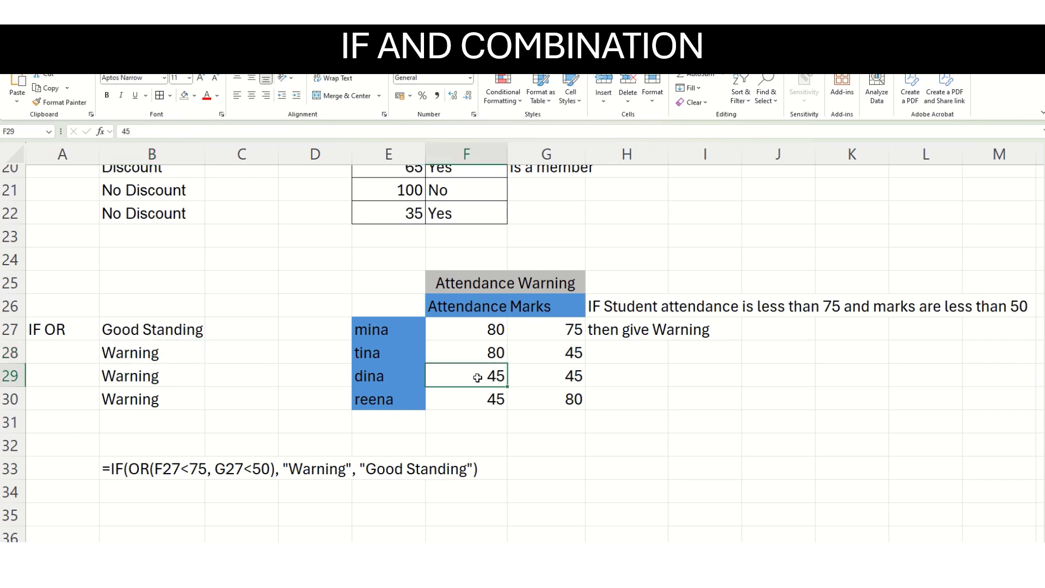
pyautogui.click(544, 378)
pyautogui.click(475, 382)
pyautogui.click(571, 377)
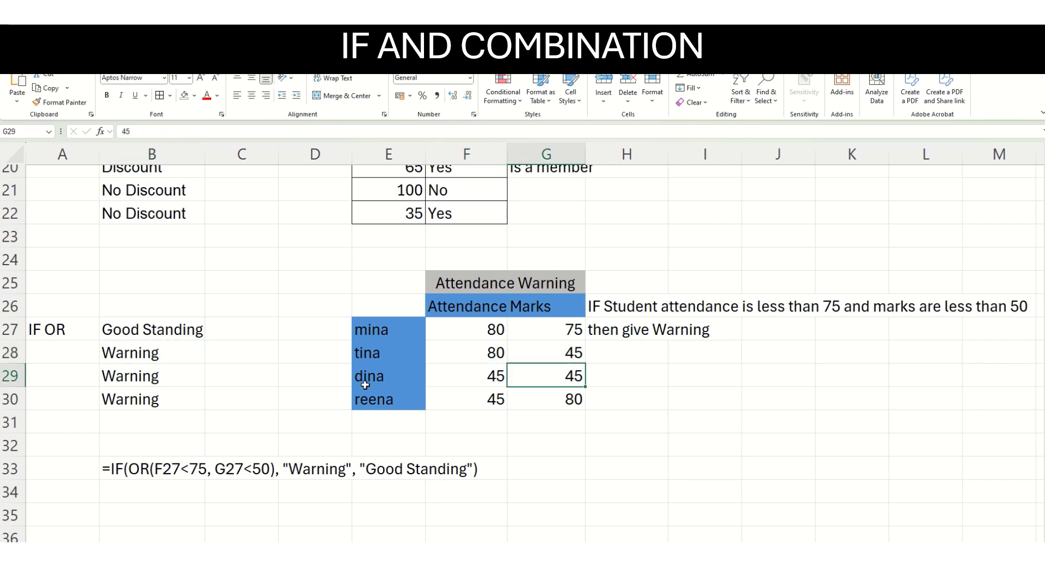
# Check the attendance in F30, and examine the NOT formula in B35 against the value in G34
pyautogui.click(469, 400)
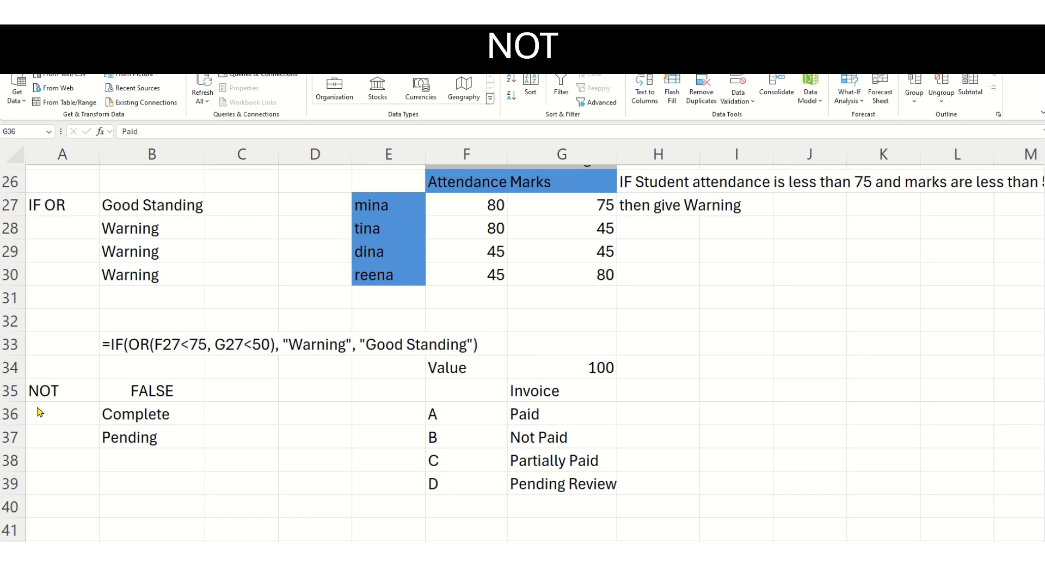
pyautogui.click(124, 389)
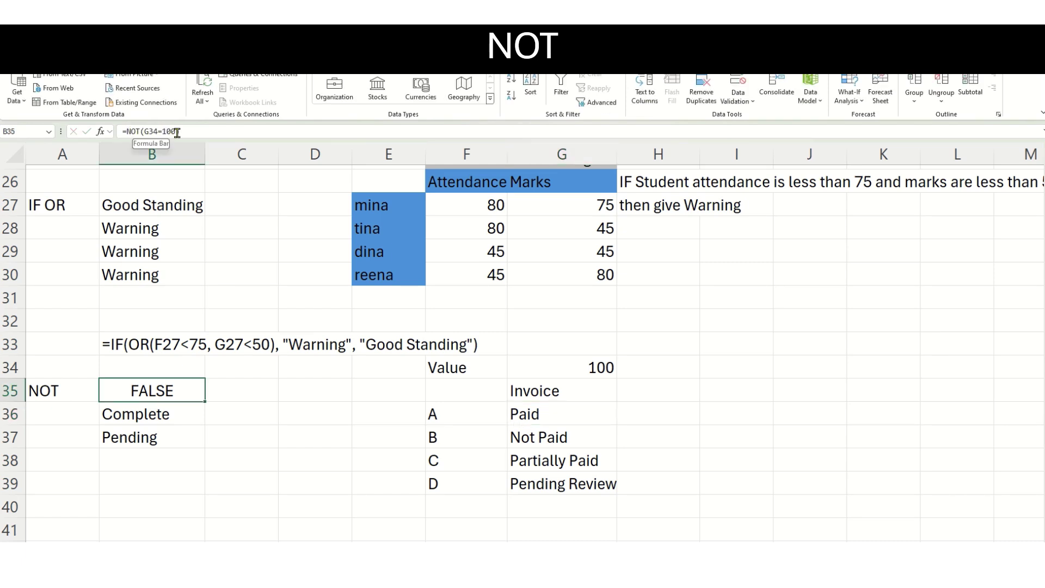
pyautogui.click(595, 368)
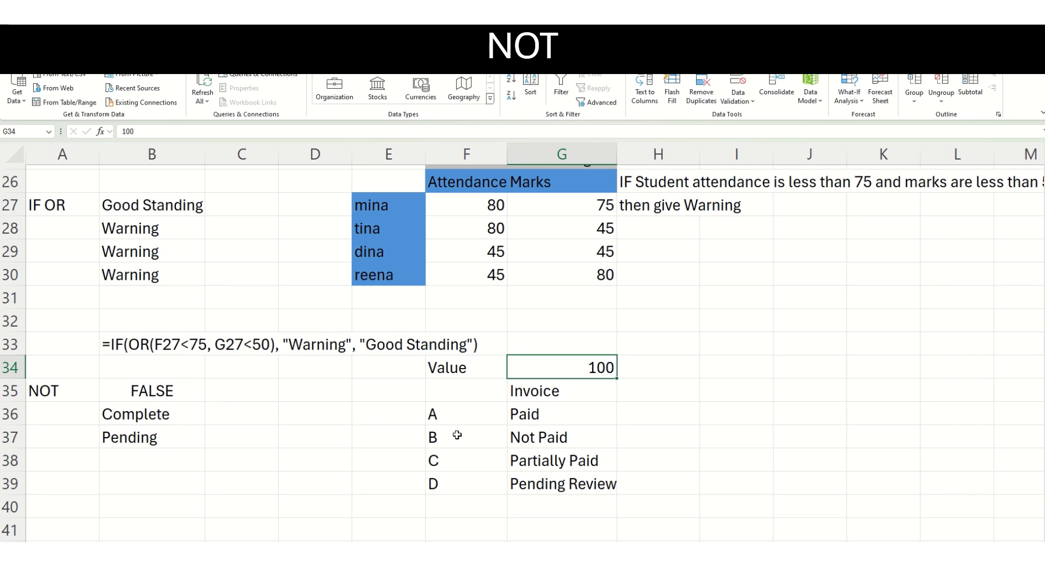
# Review the invoice table in F35:G39, going through the statuses in G36 to G39 one by one
pyautogui.click(464, 388)
pyautogui.moveTo(468, 387); pyautogui.dragTo(538, 483)
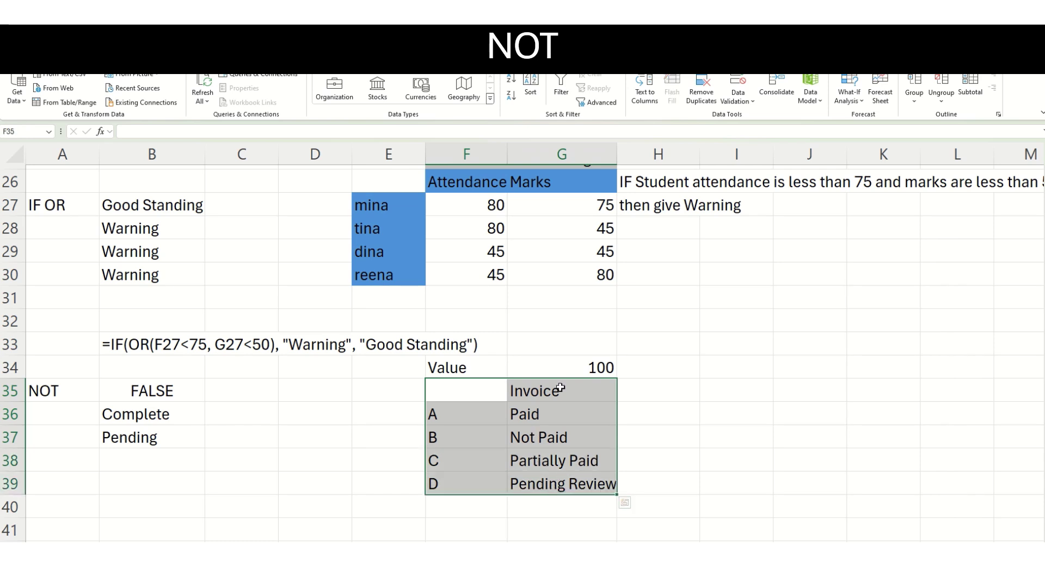
pyautogui.click(558, 409)
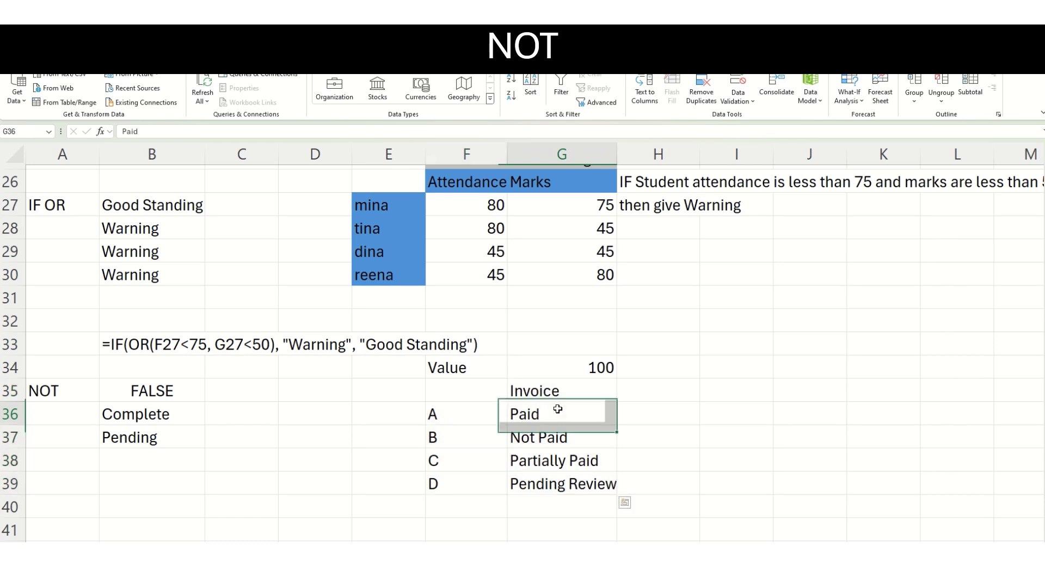
pyautogui.press('Down')
pyautogui.press('Down')
pyautogui.press('Down')
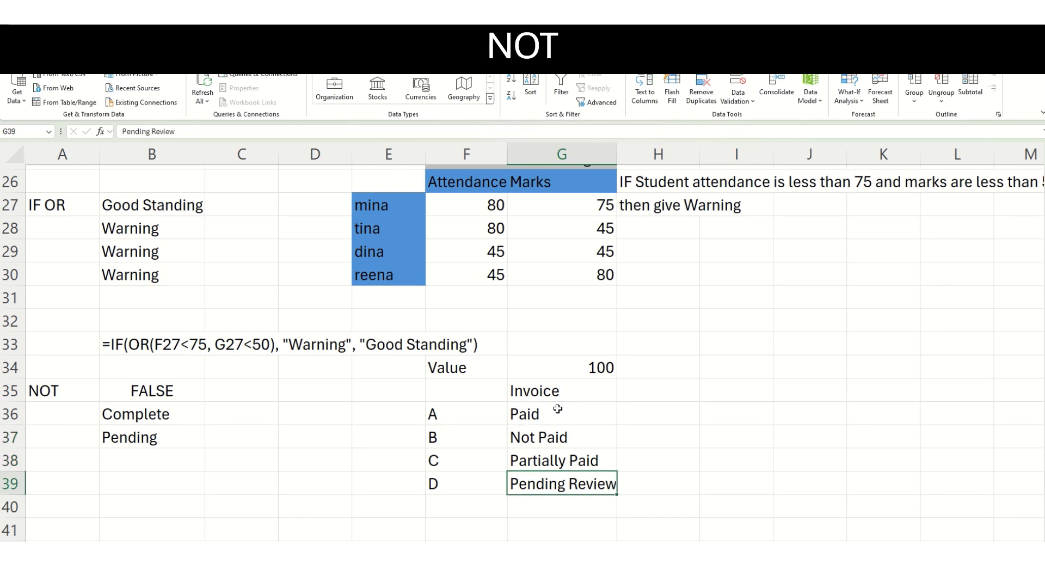
pyautogui.press('Up')
pyautogui.press('Up')
pyautogui.press('Up')
pyautogui.press('Up')
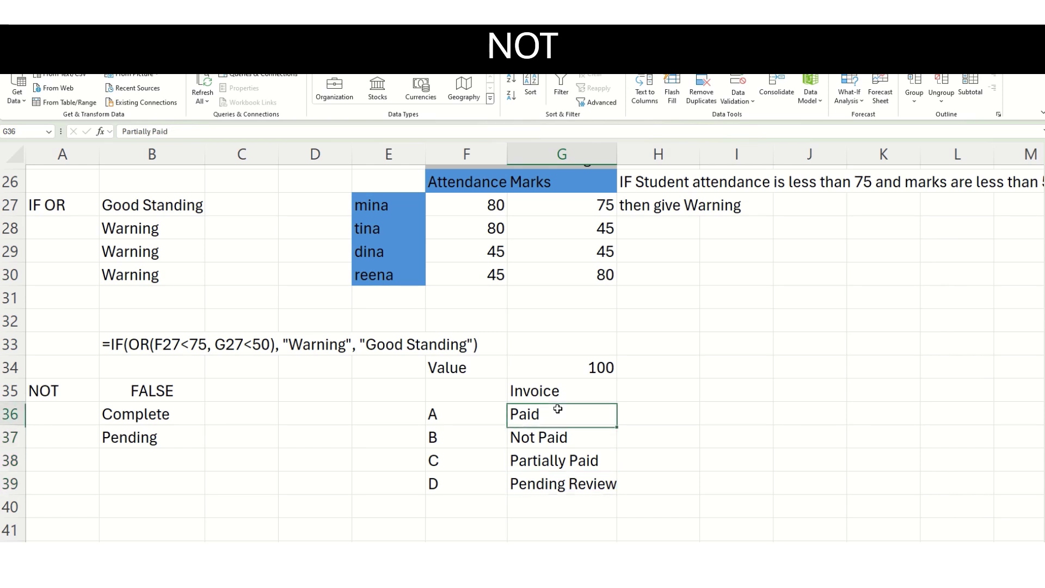
# Examine the IF and NOT formula in B36 against the invoice statuses in G36:G39
pyautogui.click(193, 415)
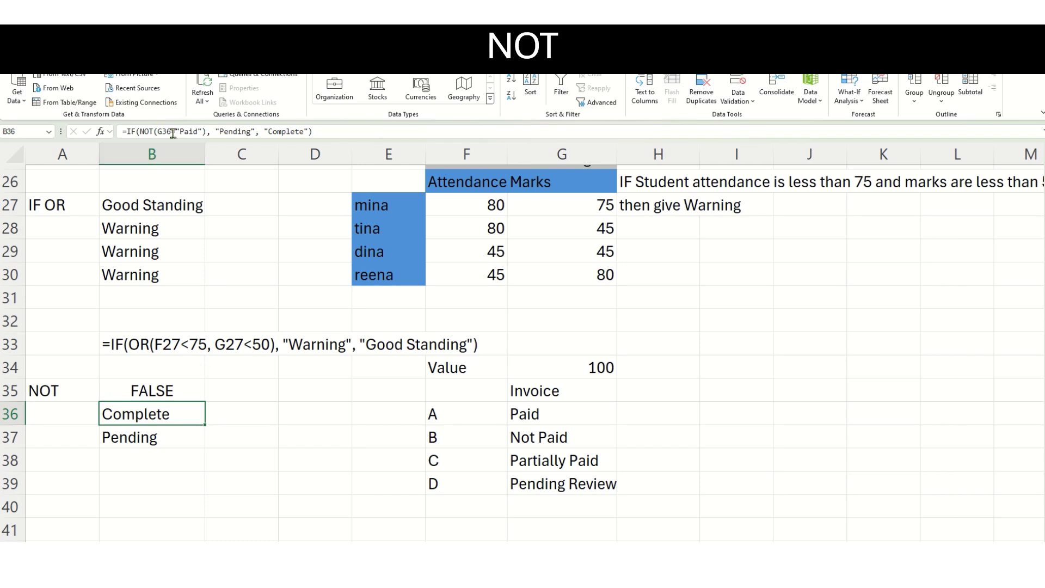
pyautogui.click(540, 415)
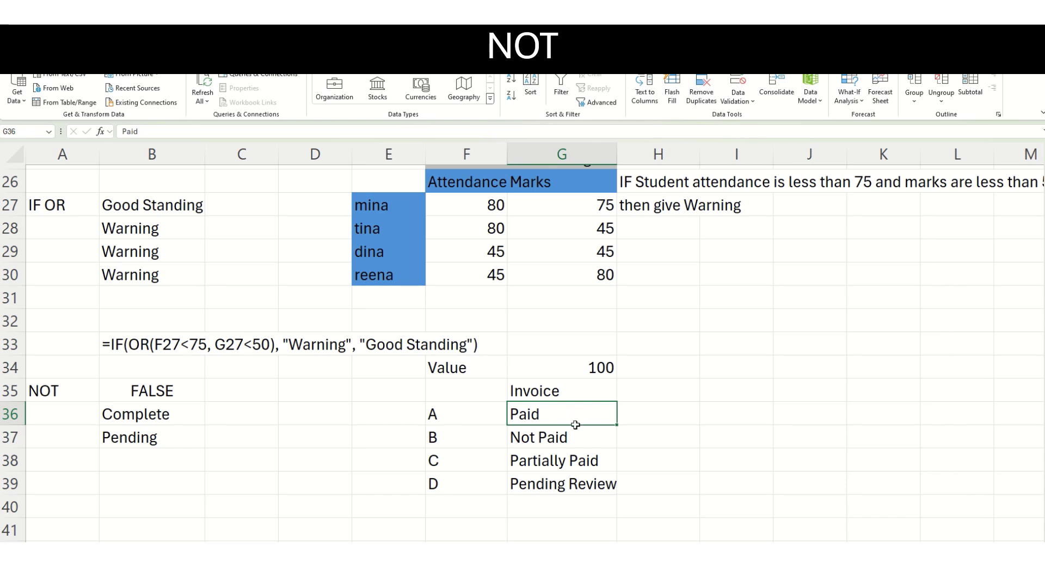
pyautogui.moveTo(575, 423); pyautogui.dragTo(572, 482)
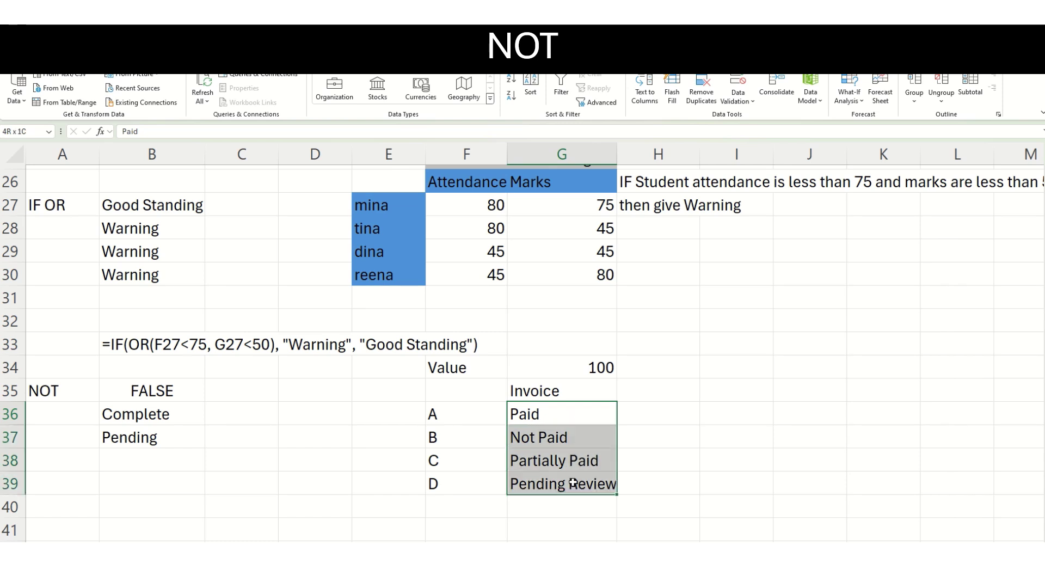
pyautogui.click(552, 416)
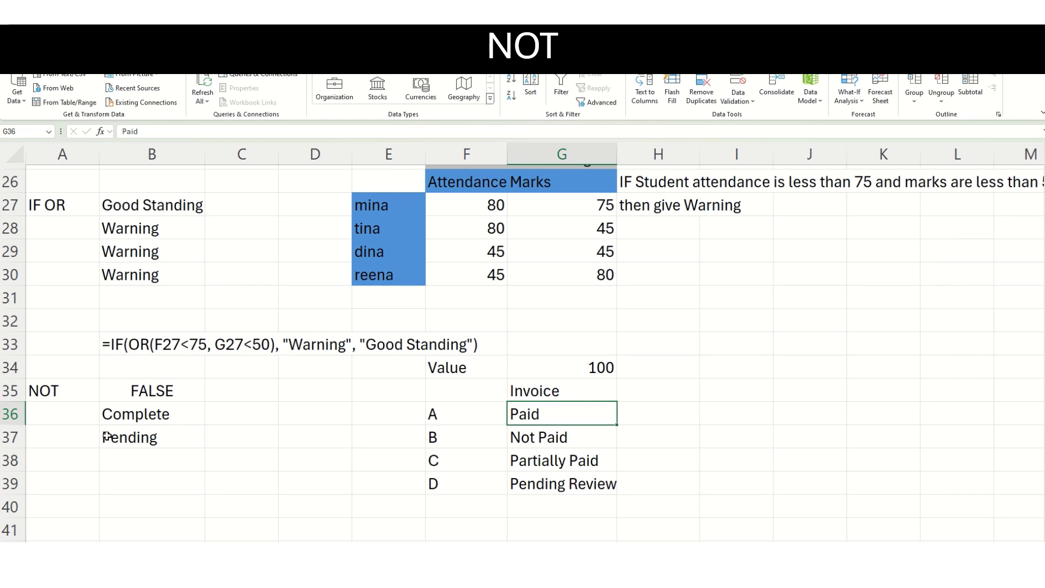
# Inspect the G36="Paid" condition inside the NOT function of the B36 formula, leaving the formula as it is
pyautogui.click(113, 415)
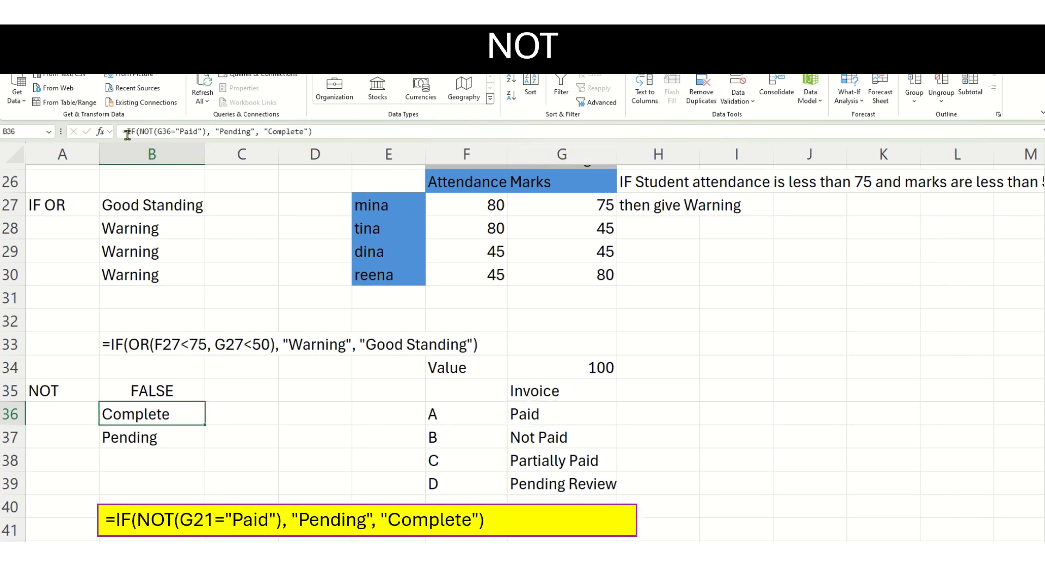
pyautogui.doubleClick(164, 131)
pyautogui.moveTo(171, 131); pyautogui.dragTo(203, 131)
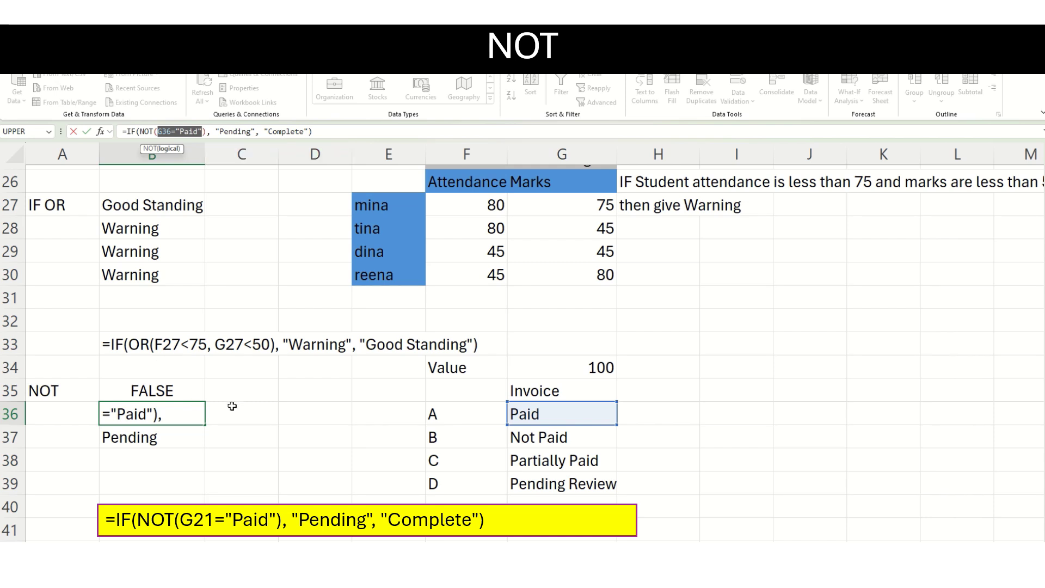
pyautogui.hotkey('ctrl', 'Return')
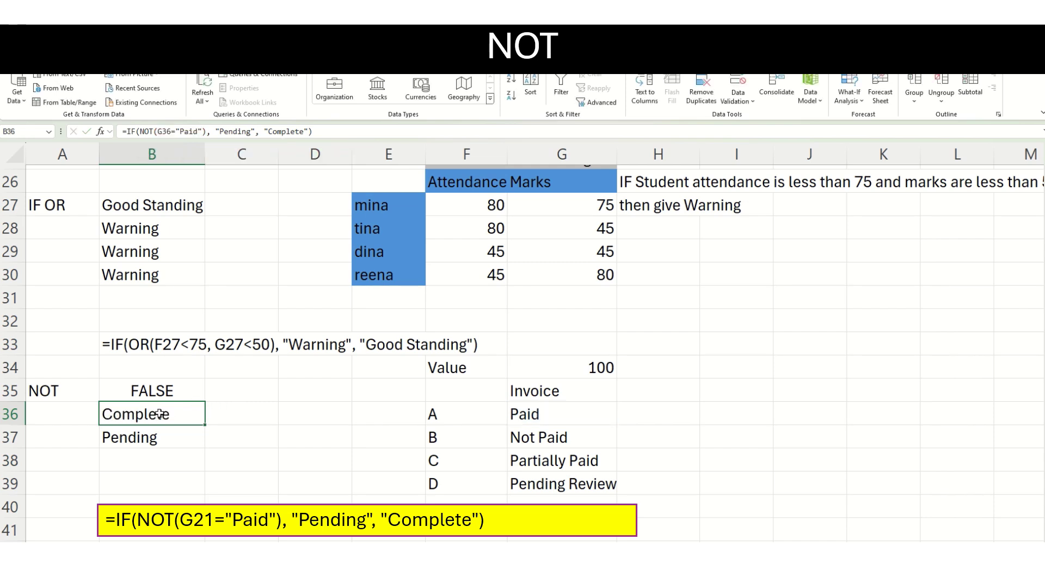
# Inspect the G37="Paid" condition and the "Pending" result in the B37 formula without changing it
pyautogui.click(170, 436)
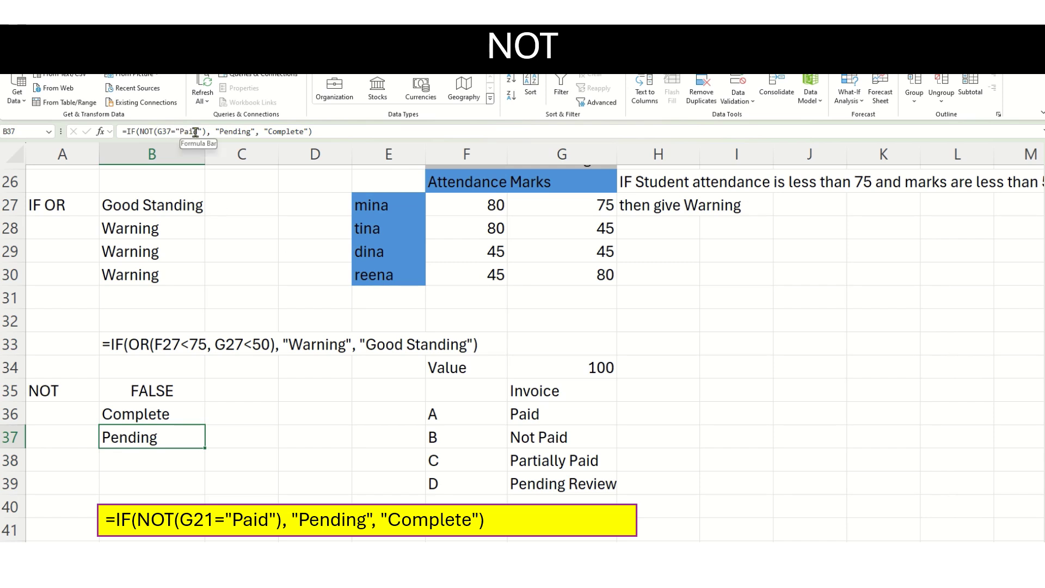
pyautogui.moveTo(161, 132); pyautogui.dragTo(201, 131)
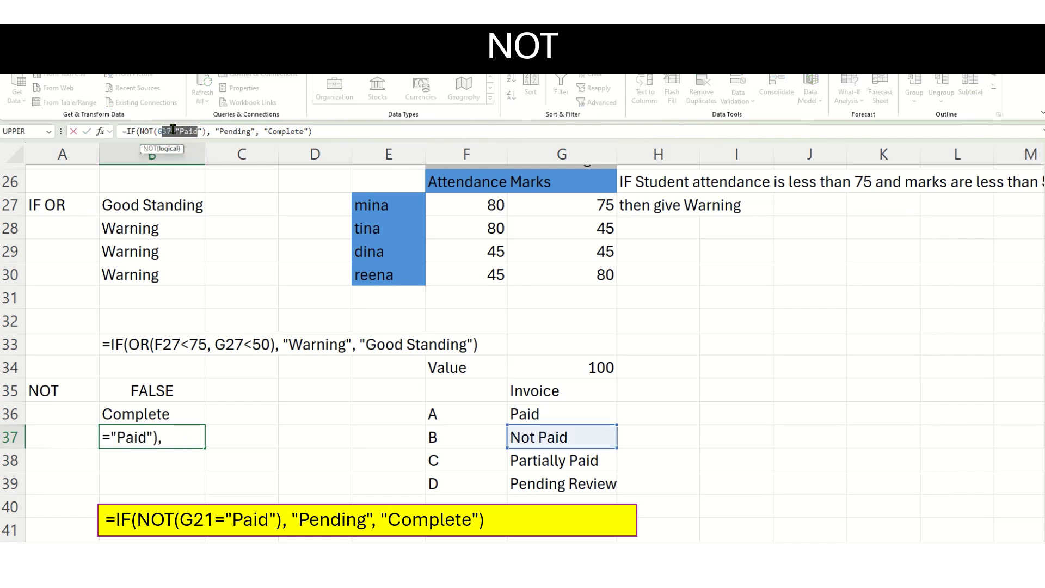
pyautogui.click(214, 131)
pyautogui.moveTo(213, 131); pyautogui.dragTo(259, 131)
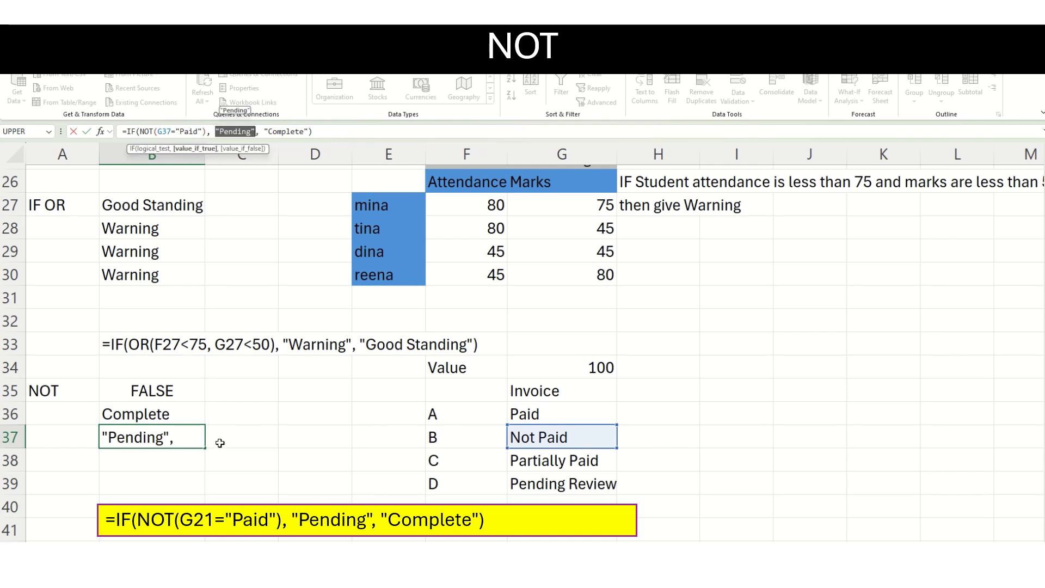
pyautogui.hotkey('ctrl', 'Return')
# Fill the IF and NOT formula from B37 down to B38 and compare it with the invoice status in G38
pyautogui.moveTo(206, 448); pyautogui.dragTo(205, 466)
pyautogui.press('Down')
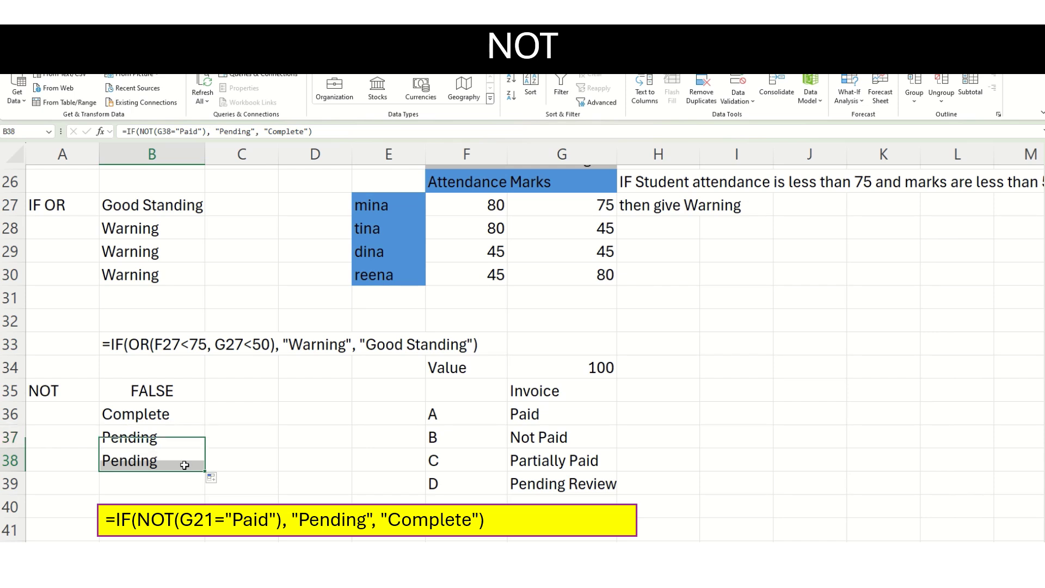
pyautogui.click(547, 466)
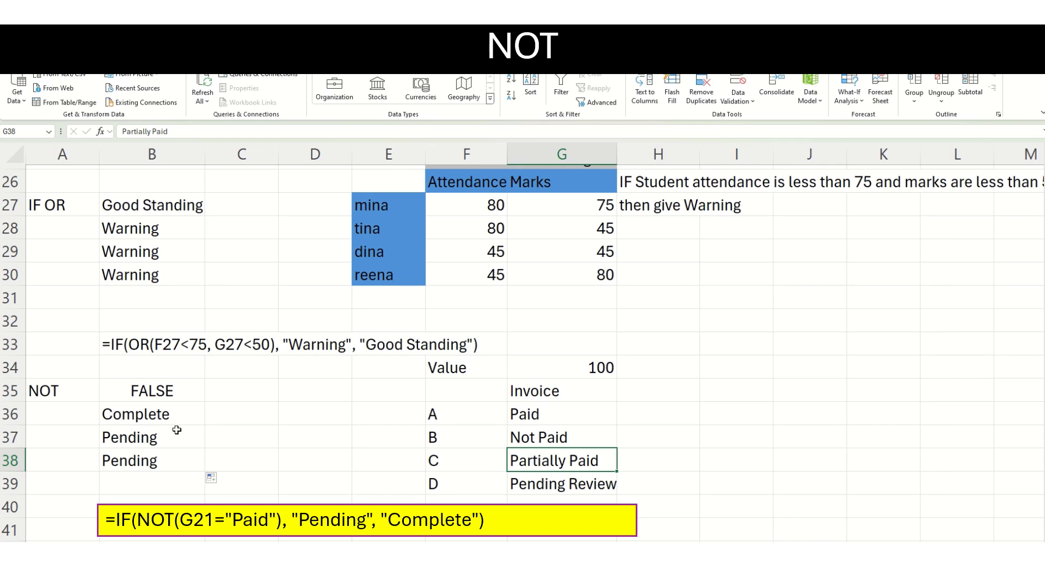
pyautogui.click(162, 462)
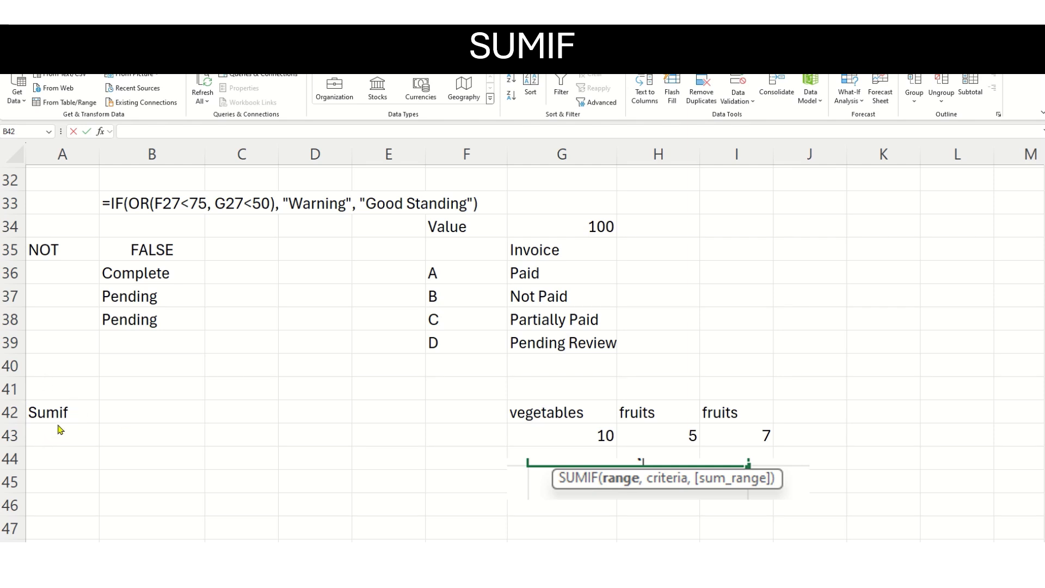
# Start a SUMIF formula in B42 with G42:I43 as its range
pyautogui.click(140, 408)
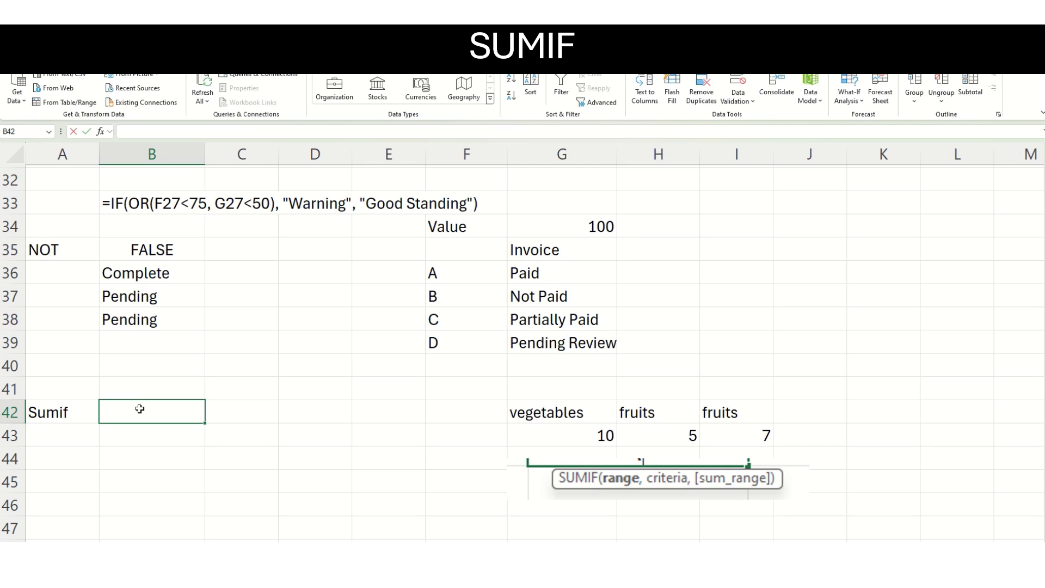
pyautogui.write('=SUMIF')
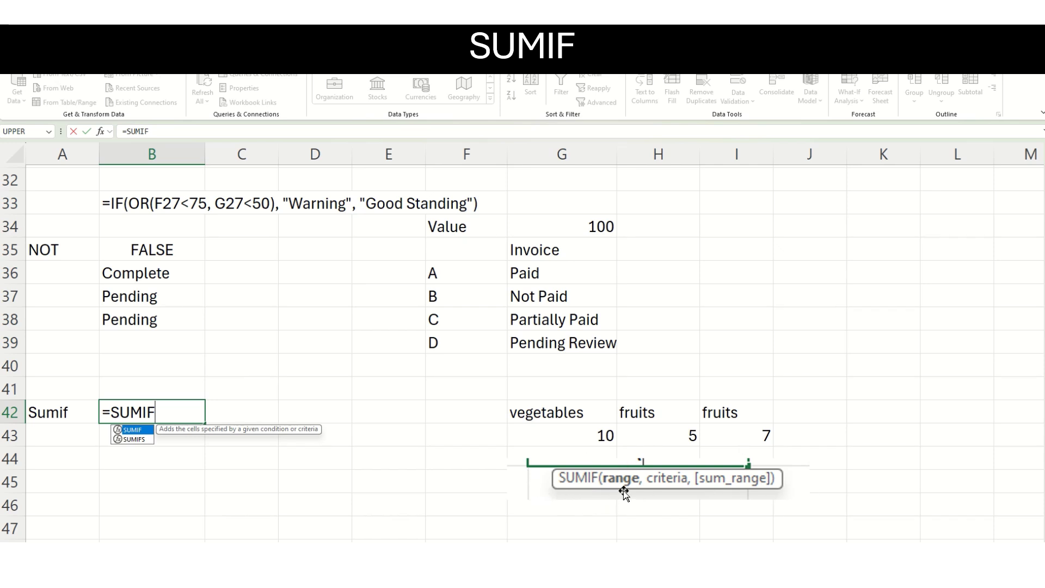
pyautogui.write('(')
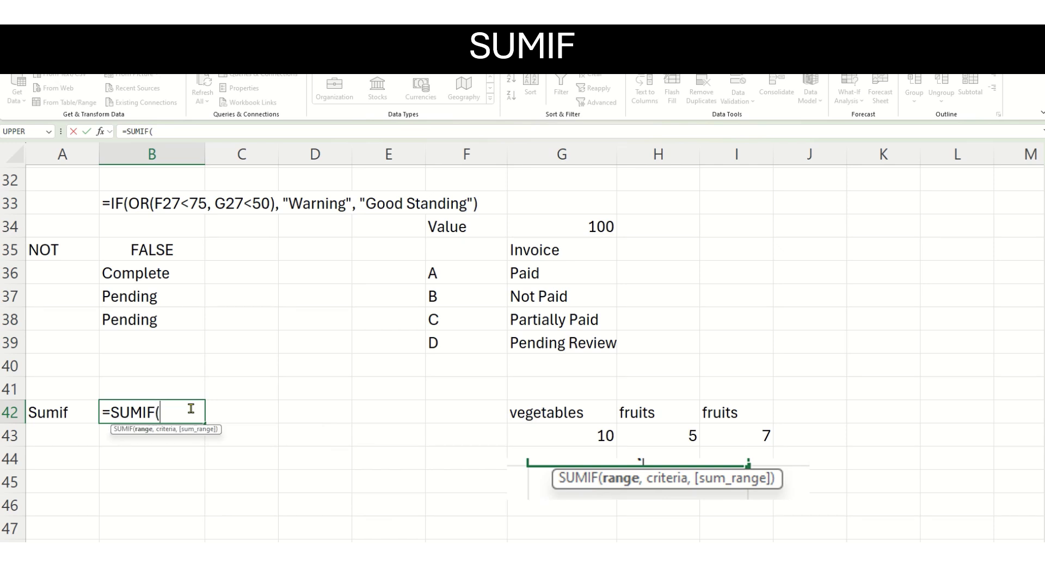
pyautogui.moveTo(539, 412); pyautogui.dragTo(717, 429)
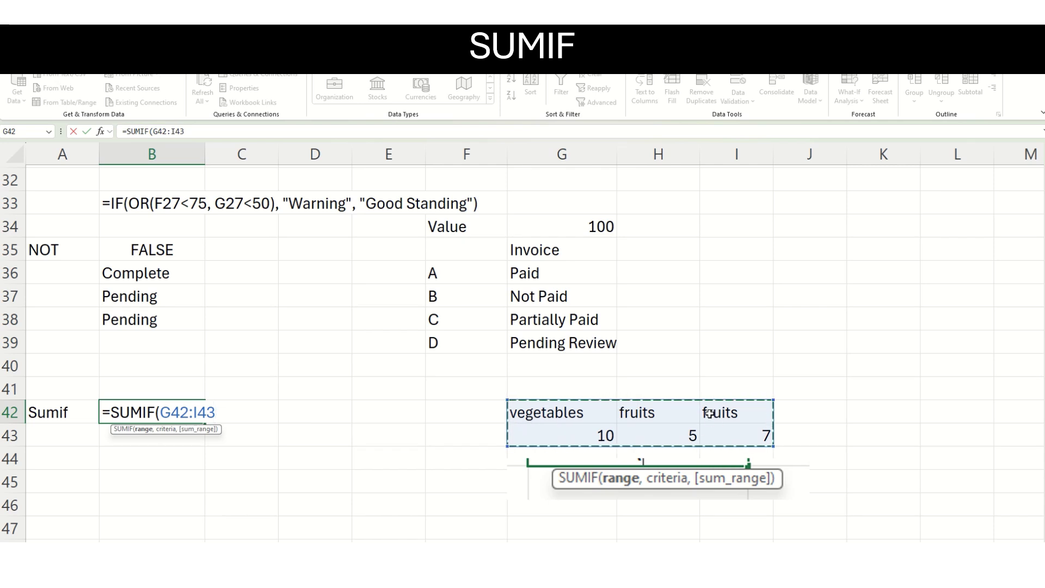
# Complete the SUMIF formula in B42 with H42 as the criterion and G43:I43 as the sum range
pyautogui.write(',')
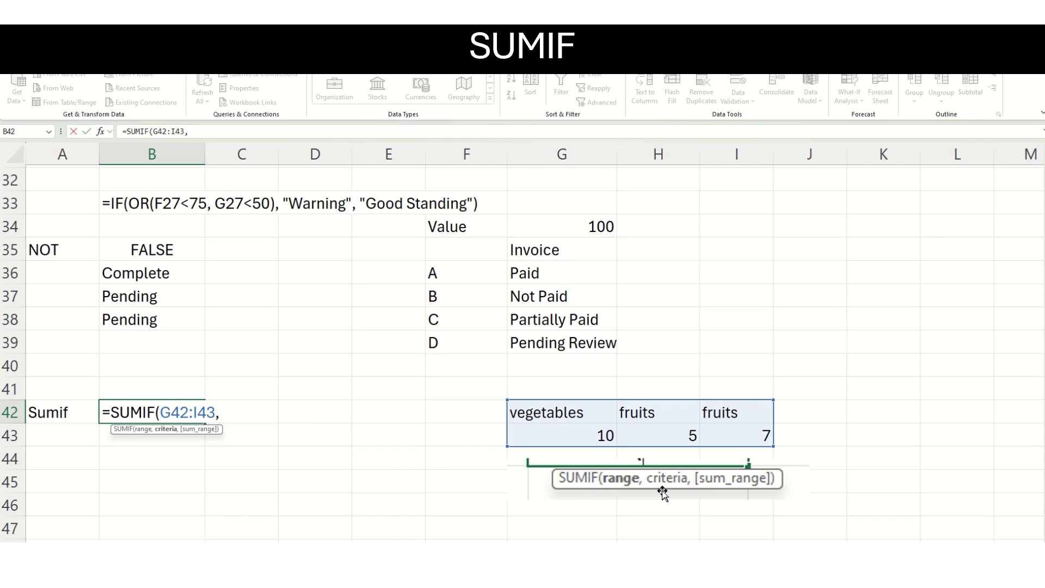
pyautogui.click(667, 407)
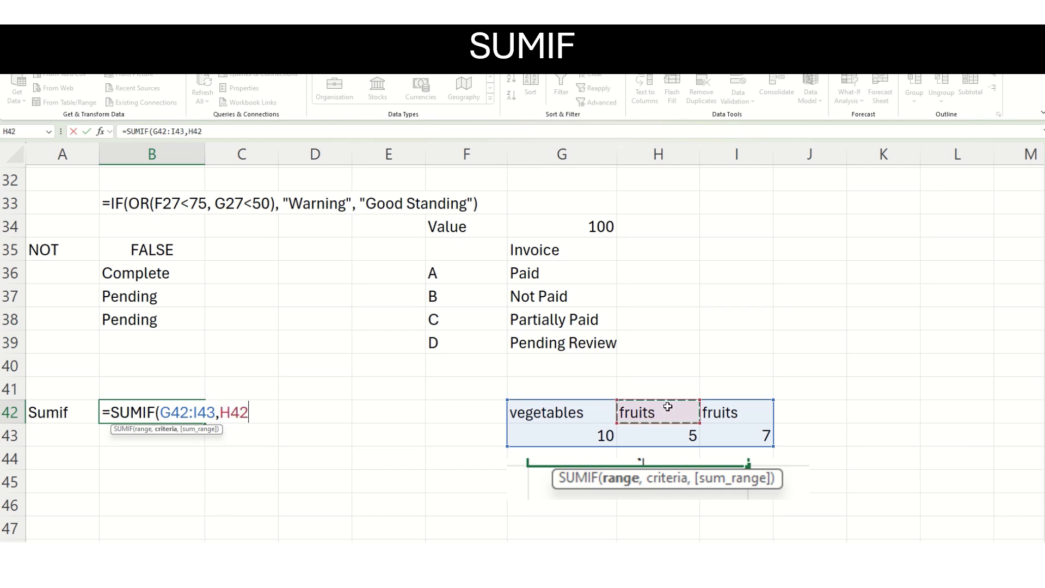
pyautogui.write(',')
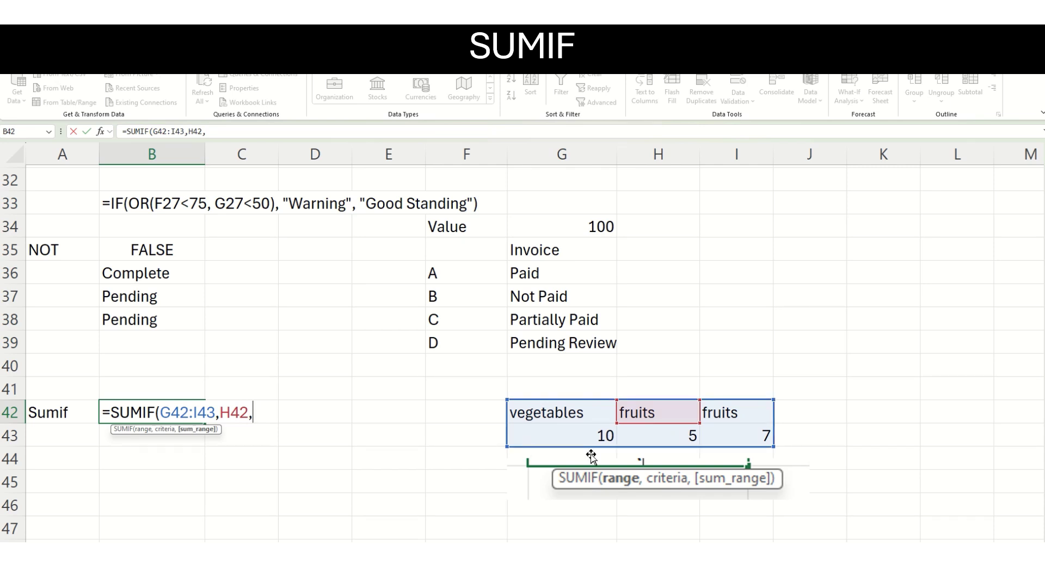
pyautogui.moveTo(562, 442); pyautogui.dragTo(766, 442)
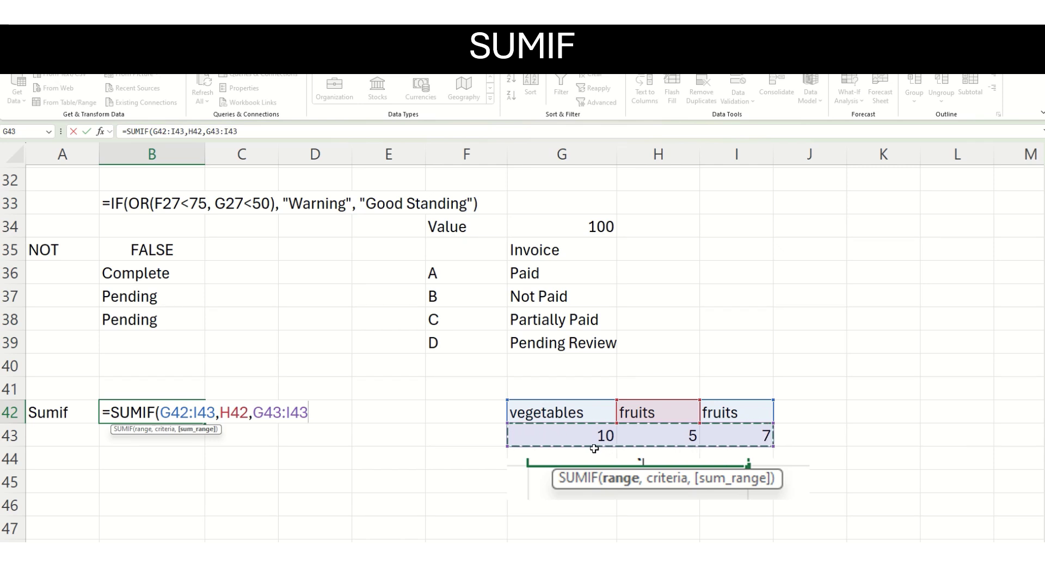
pyautogui.write(')')
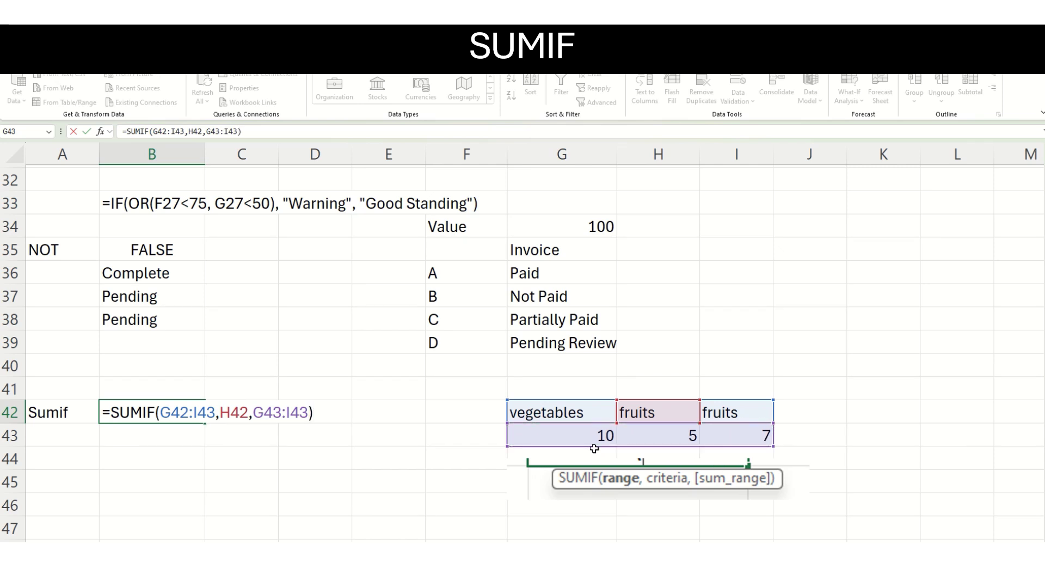
pyautogui.press('Return')
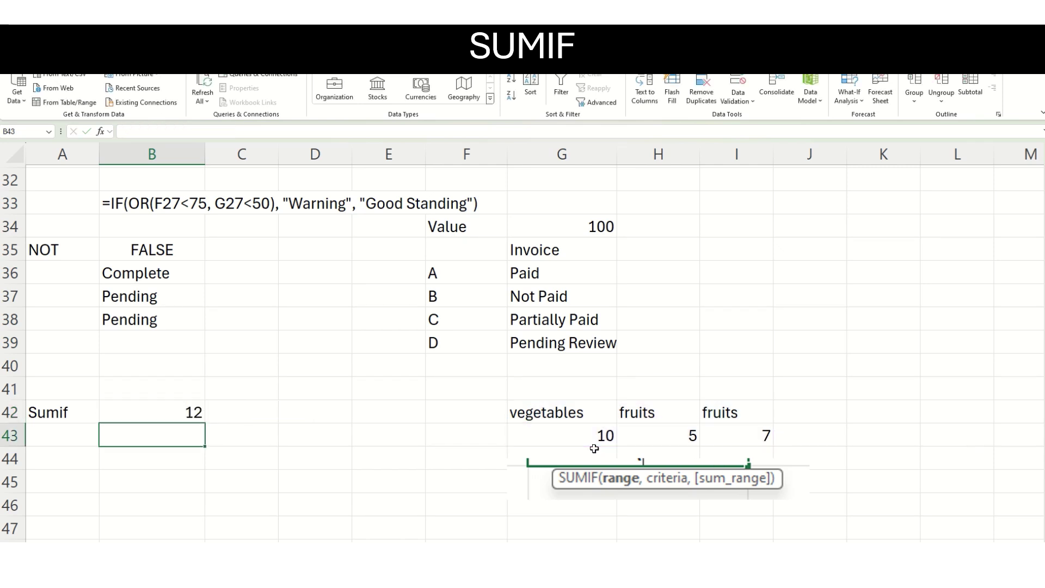
pyautogui.click(183, 411)
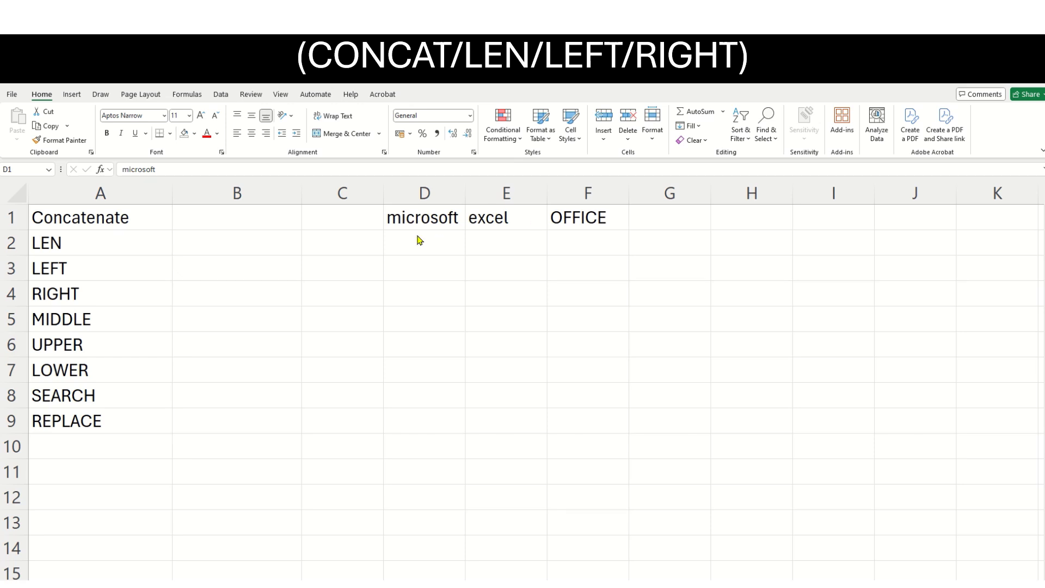
# Enter a CONCAT formula in B1 that joins the texts in D1:E1
pyautogui.hotkey('ctrl', 'shift', 'Right')
pyautogui.click(238, 222)
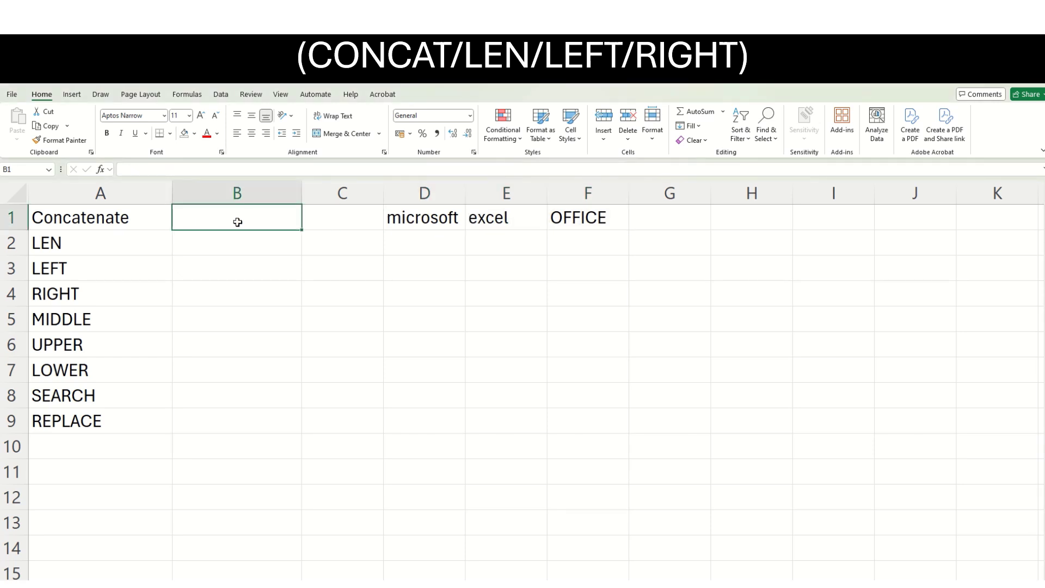
pyautogui.write('=CONCAT')
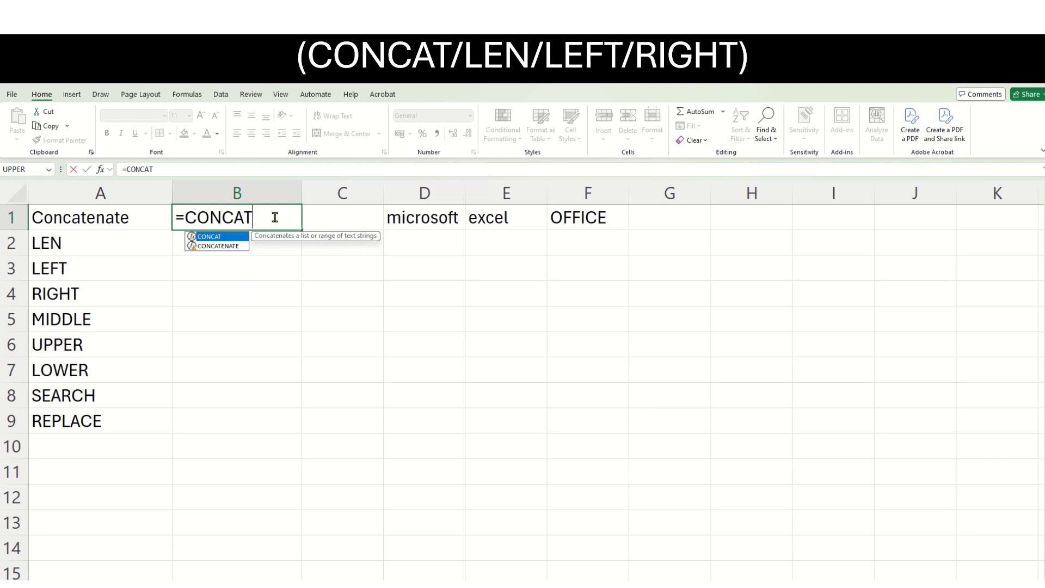
pyautogui.write('(')
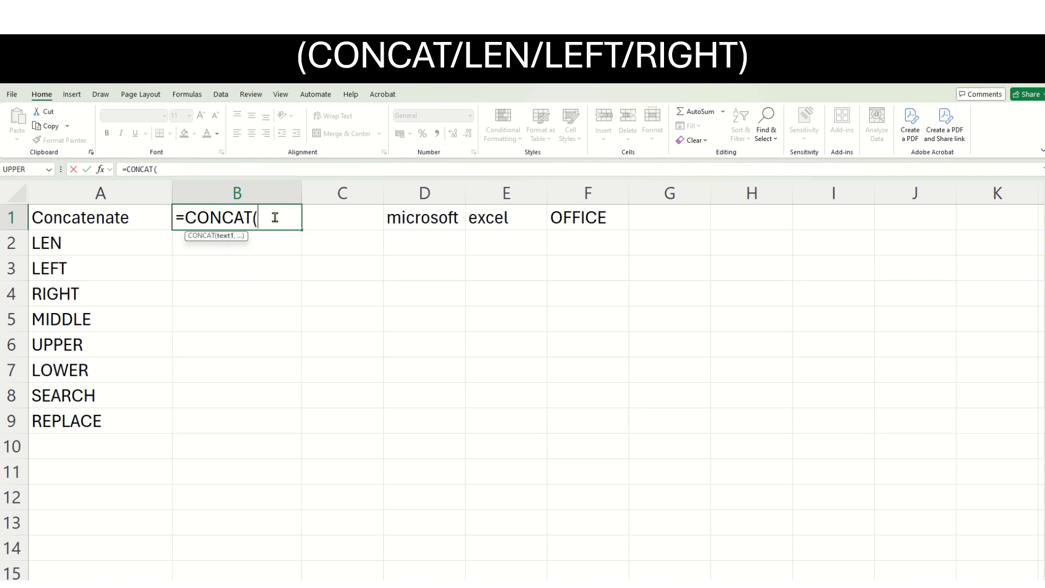
pyautogui.moveTo(410, 214); pyautogui.dragTo(489, 217)
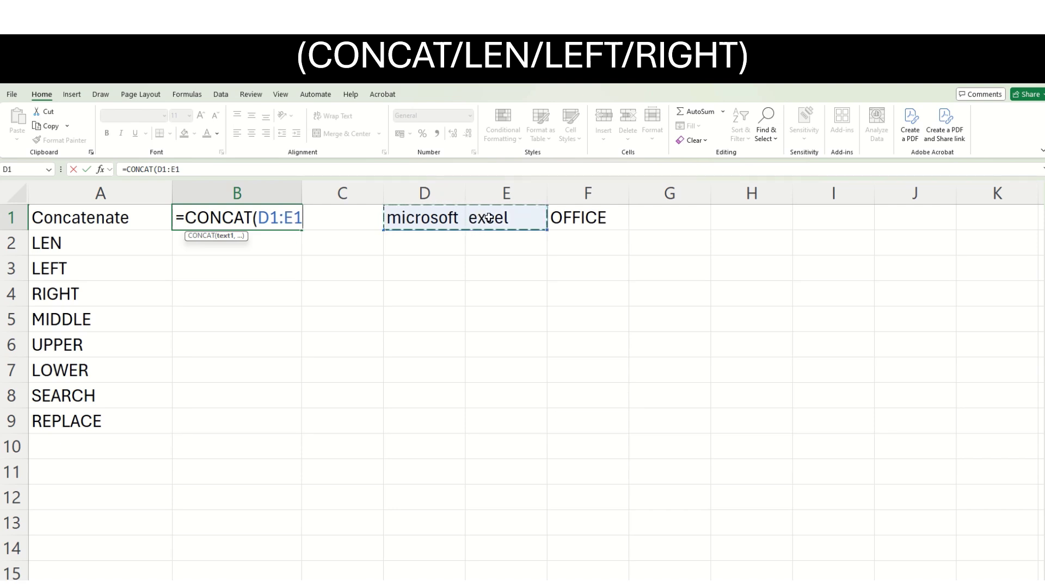
pyautogui.write(')')
pyautogui.press('Return')
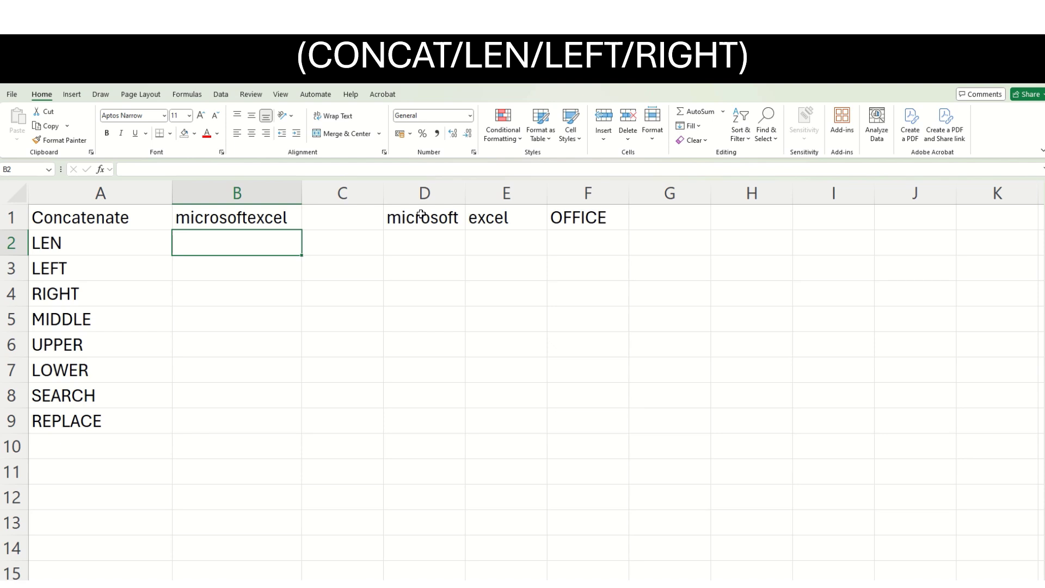
# Extend the range of the CONCAT formula in B1 to D1:F1
pyautogui.click(251, 215)
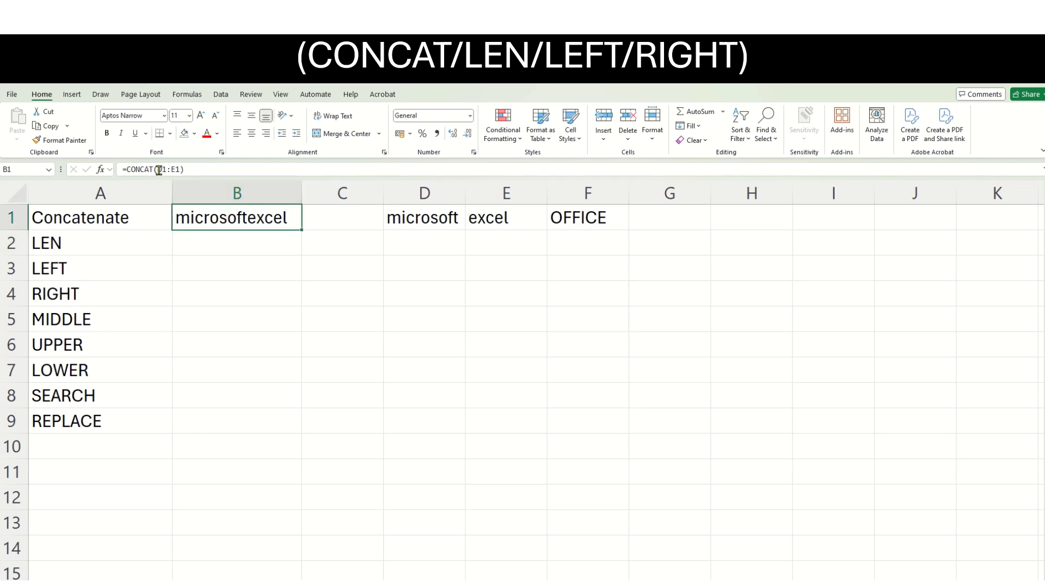
pyautogui.moveTo(158, 171); pyautogui.dragTo(182, 171)
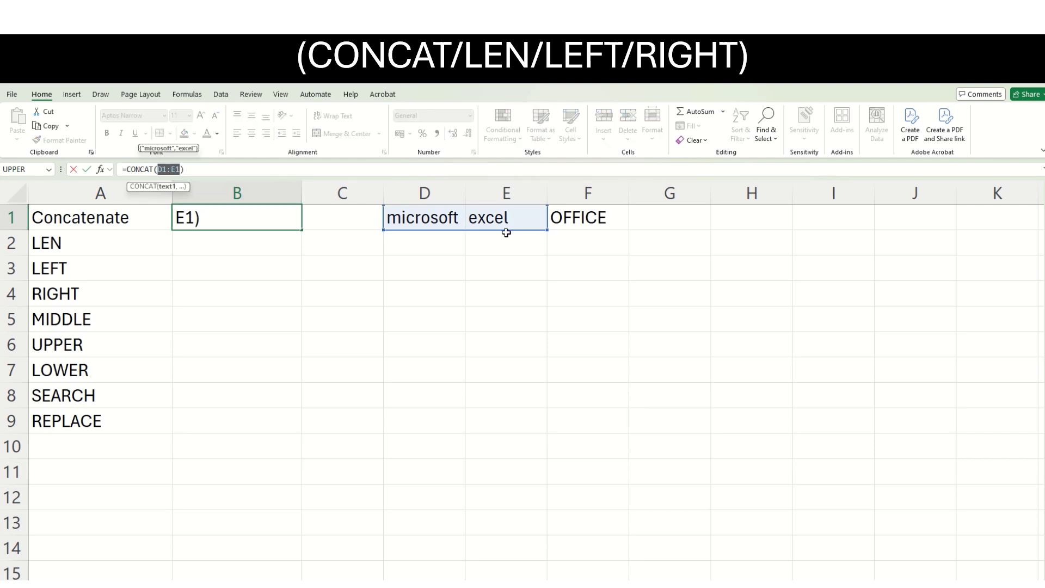
pyautogui.click(569, 216)
pyautogui.moveTo(459, 219); pyautogui.dragTo(459, 219)
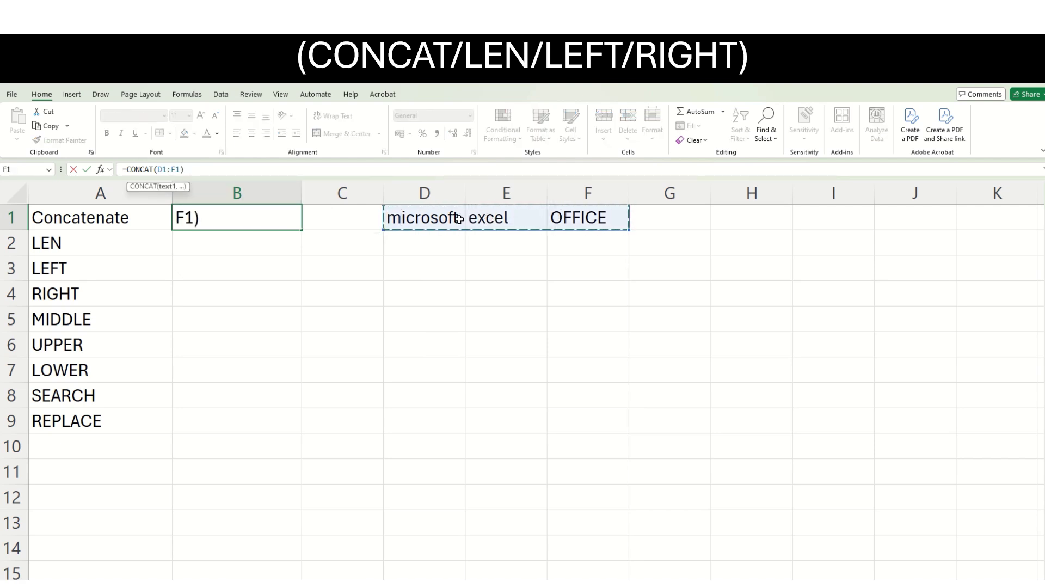
pyautogui.press('Return')
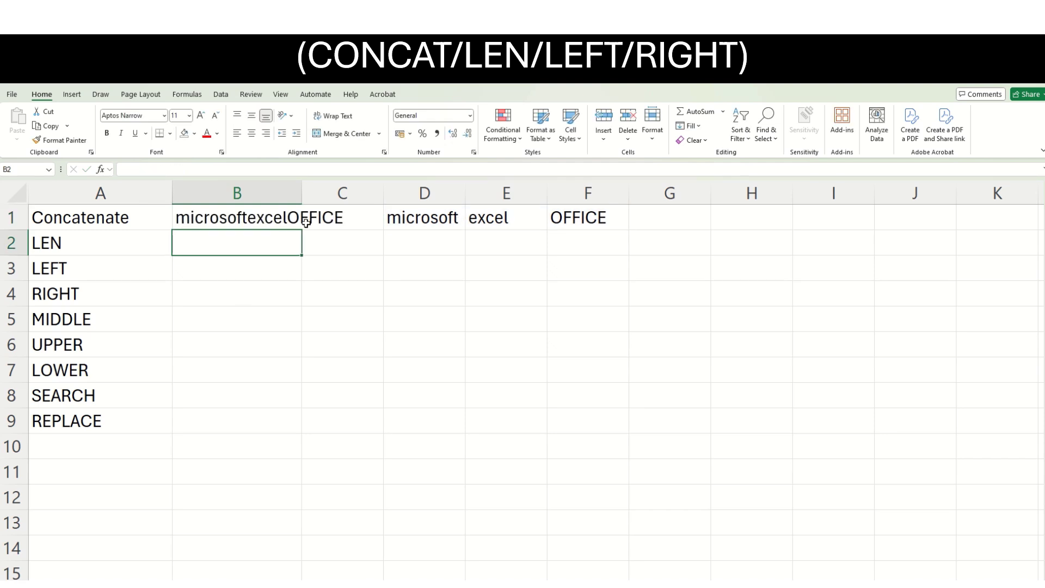
# Set the range of the CONCAT formula in B1 back to D1:E1
pyautogui.click(240, 222)
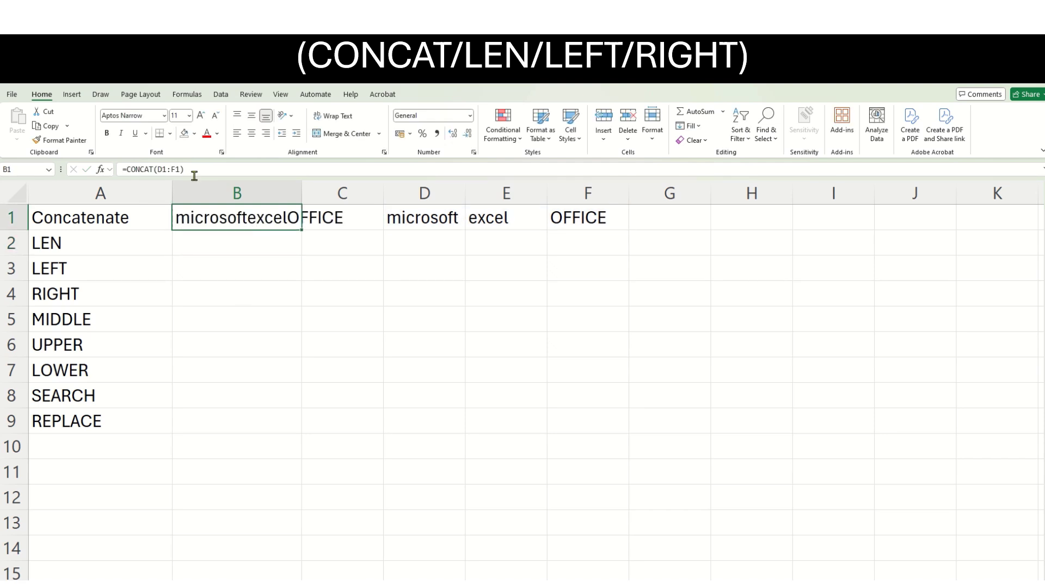
pyautogui.click(176, 169)
pyautogui.write('\\')
pyautogui.press('BackSpace')
pyautogui.press('BackSpace')
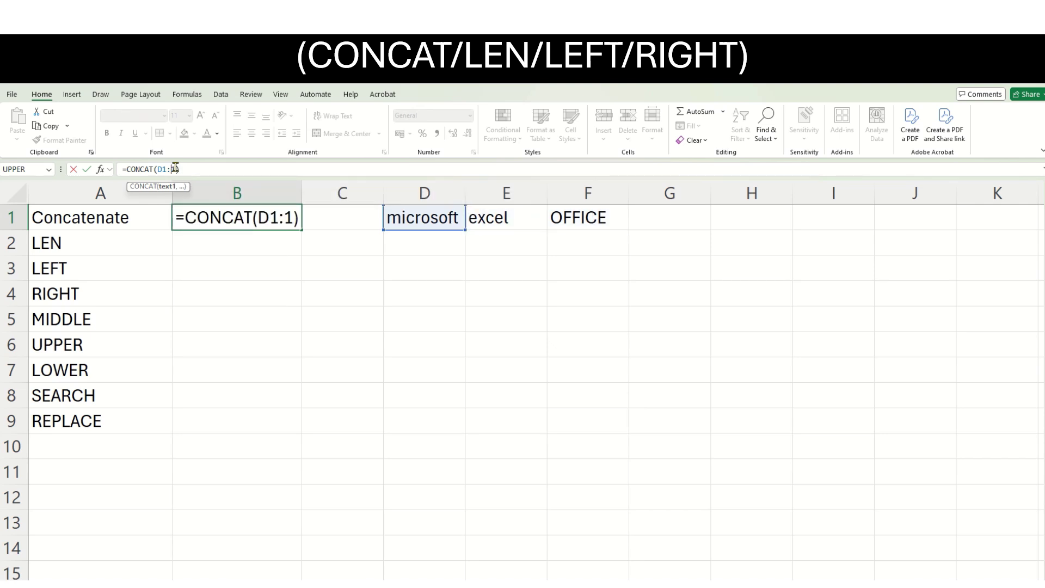
pyautogui.write('E')
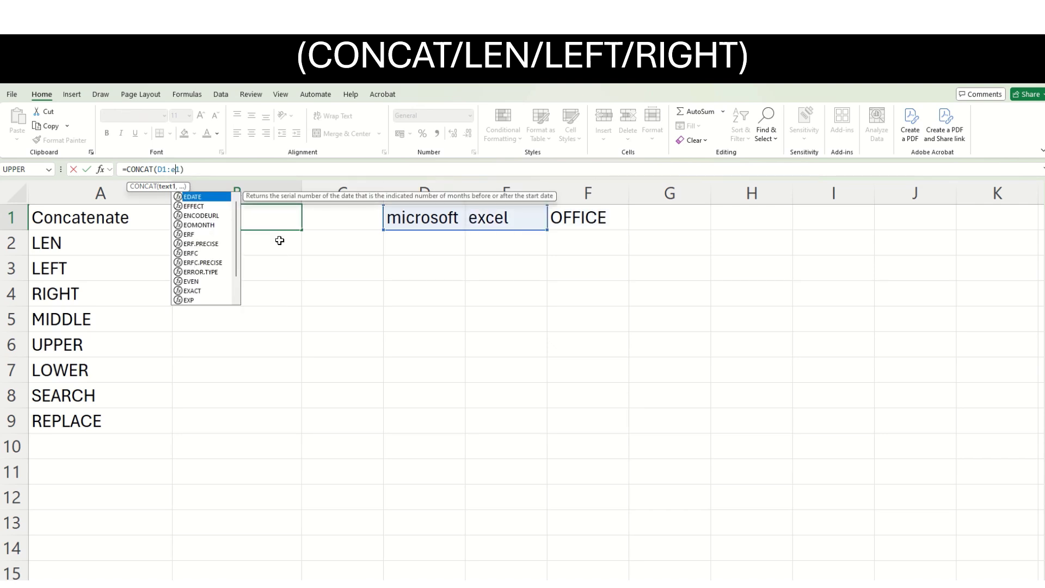
pyautogui.press('Return')
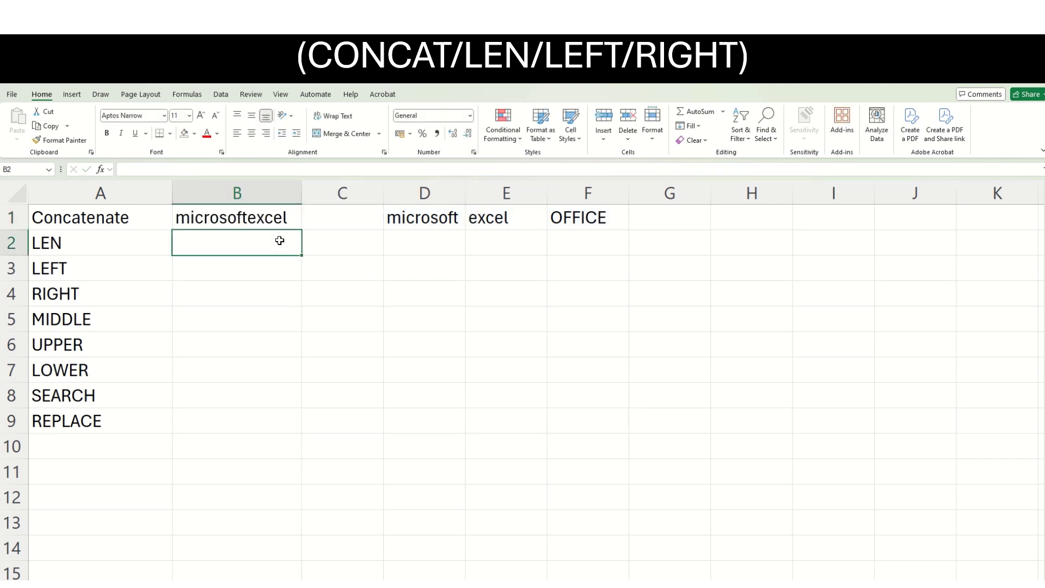
# Enter a LEN formula in B2 that counts the characters of the text in D1
pyautogui.click(112, 245)
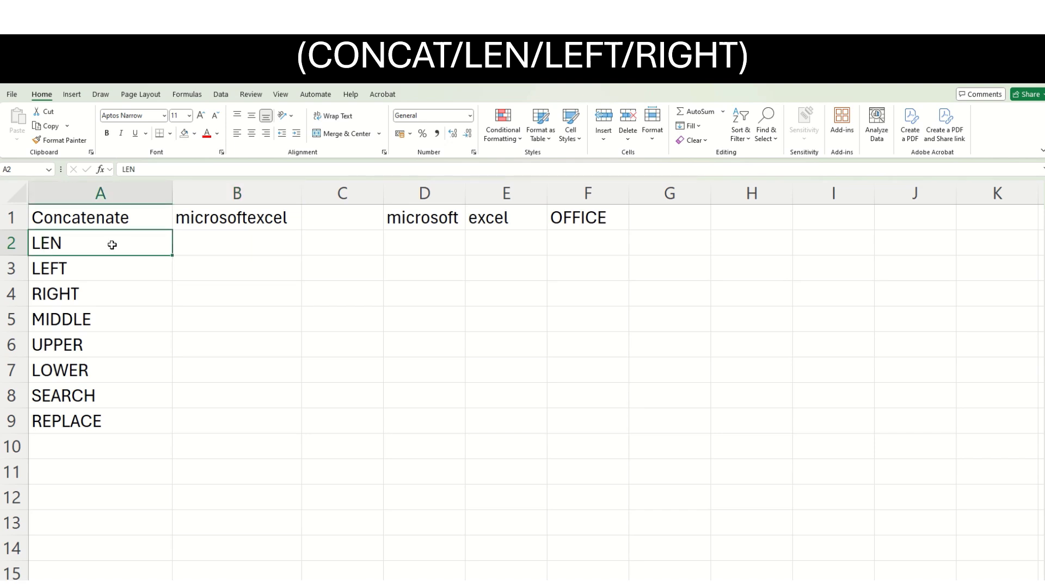
pyautogui.click(232, 243)
pyautogui.write('=LEN')
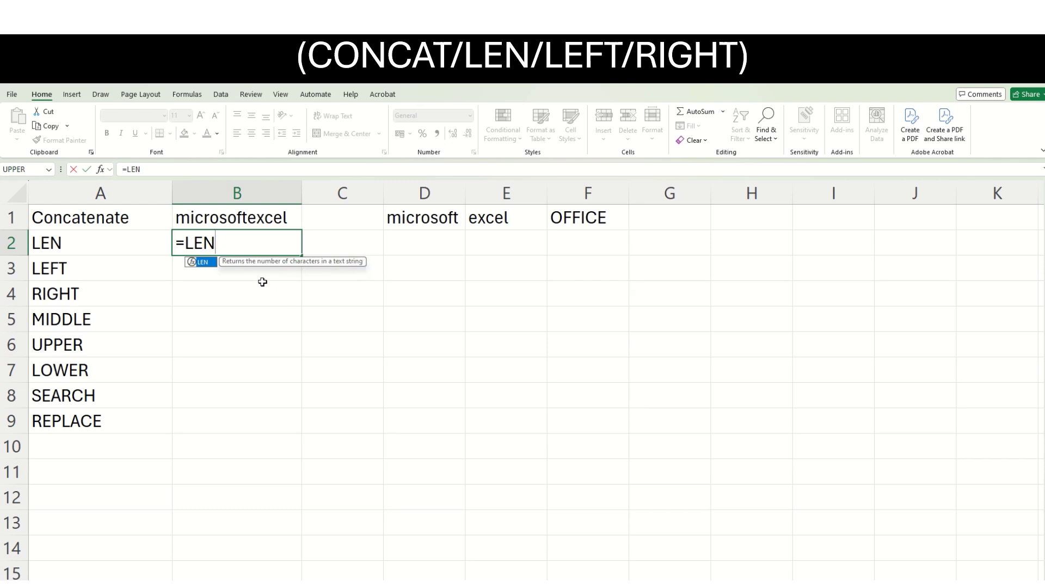
pyautogui.write('(')
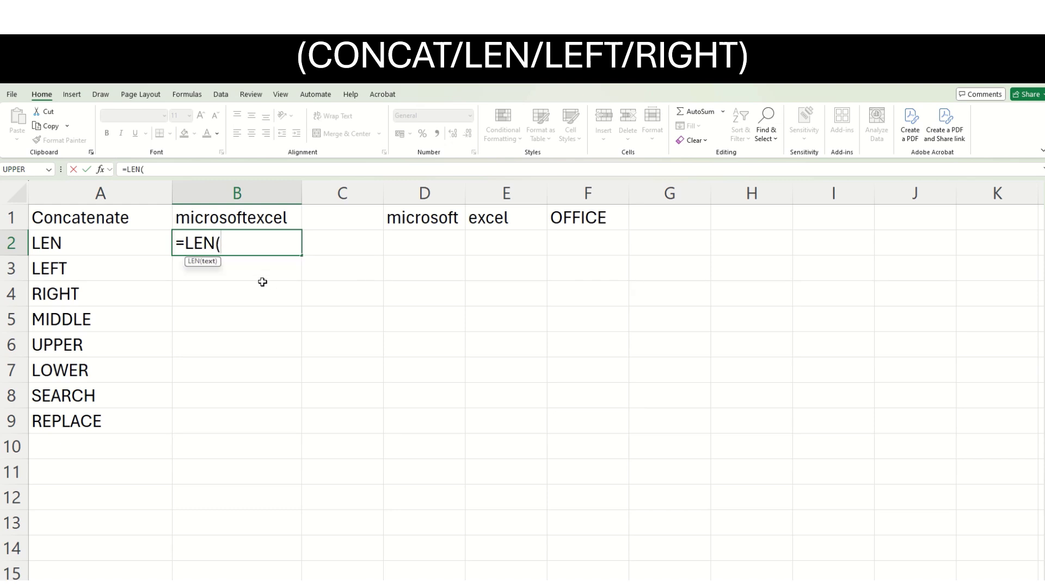
pyautogui.click(441, 220)
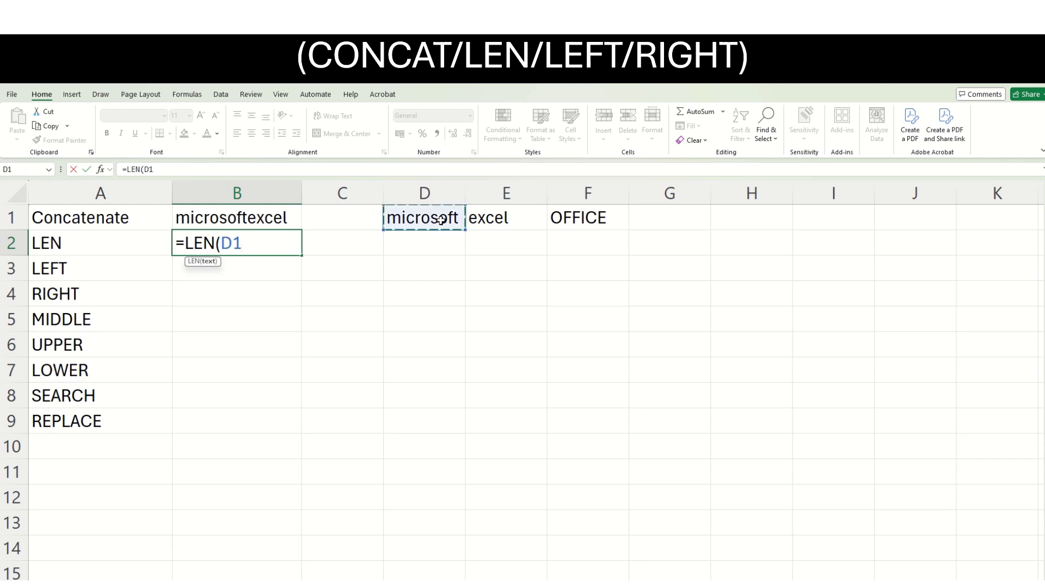
pyautogui.write(')')
pyautogui.press('Return')
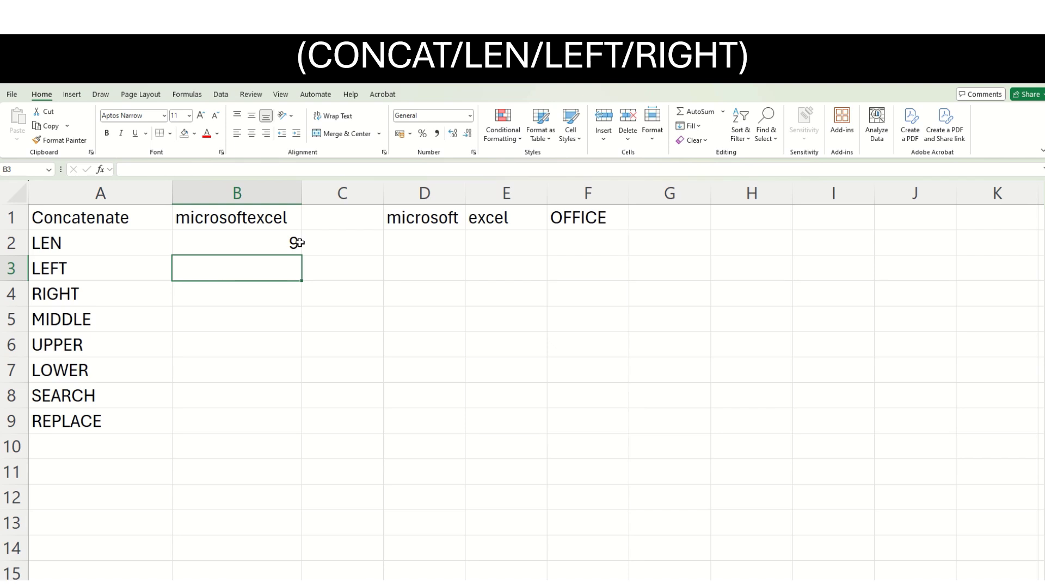
pyautogui.click(410, 223)
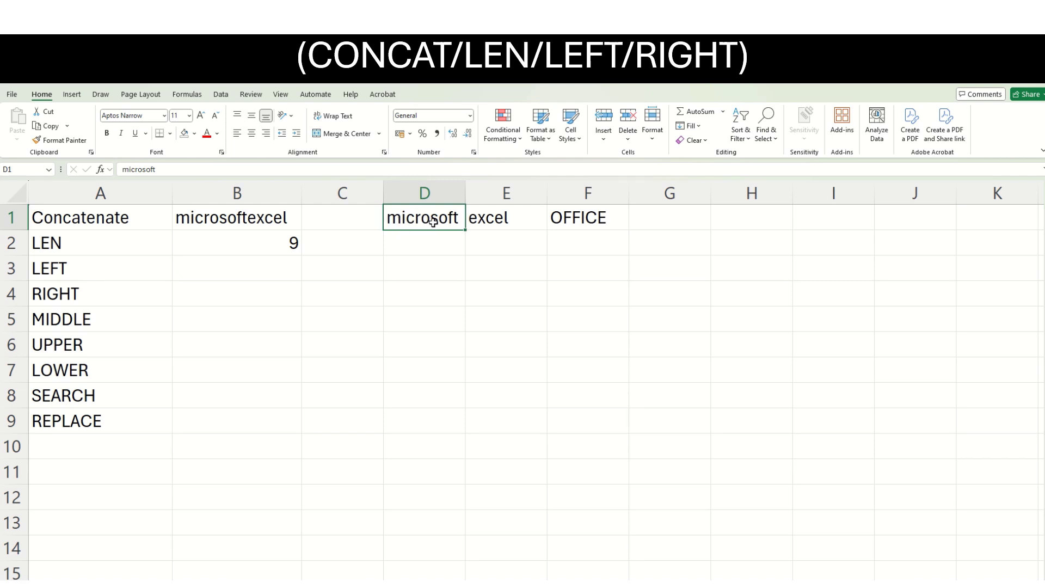
# Enter a LEFT formula in B3 that extracts the first 5 characters of D1
pyautogui.click(226, 274)
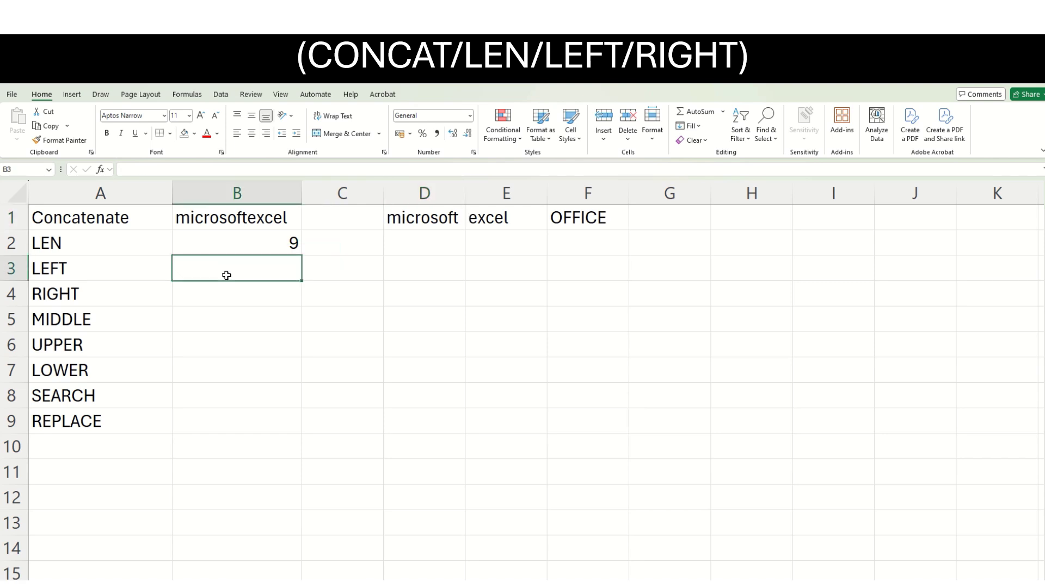
pyautogui.write('=LEFT')
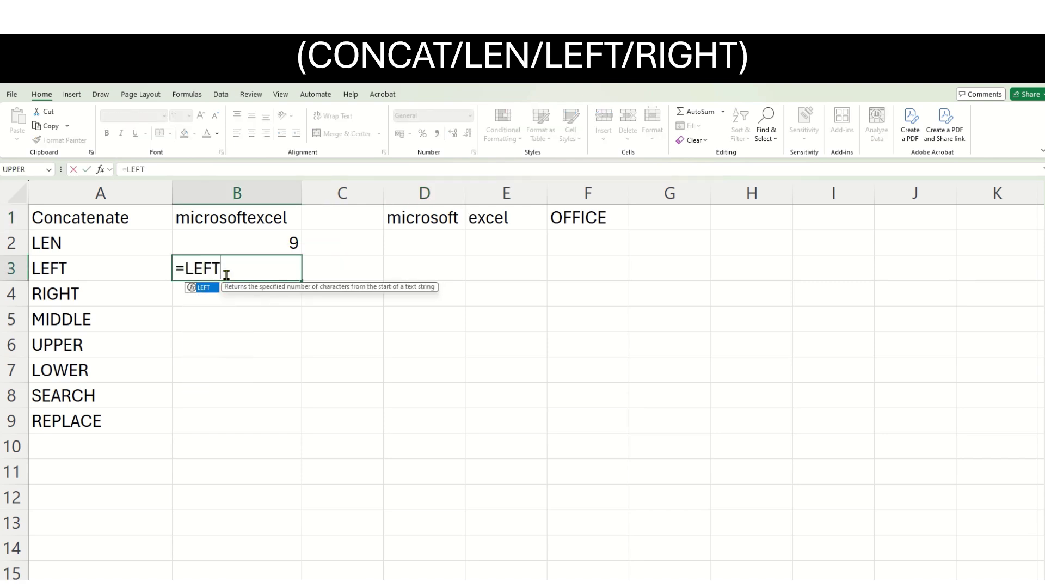
pyautogui.write('(')
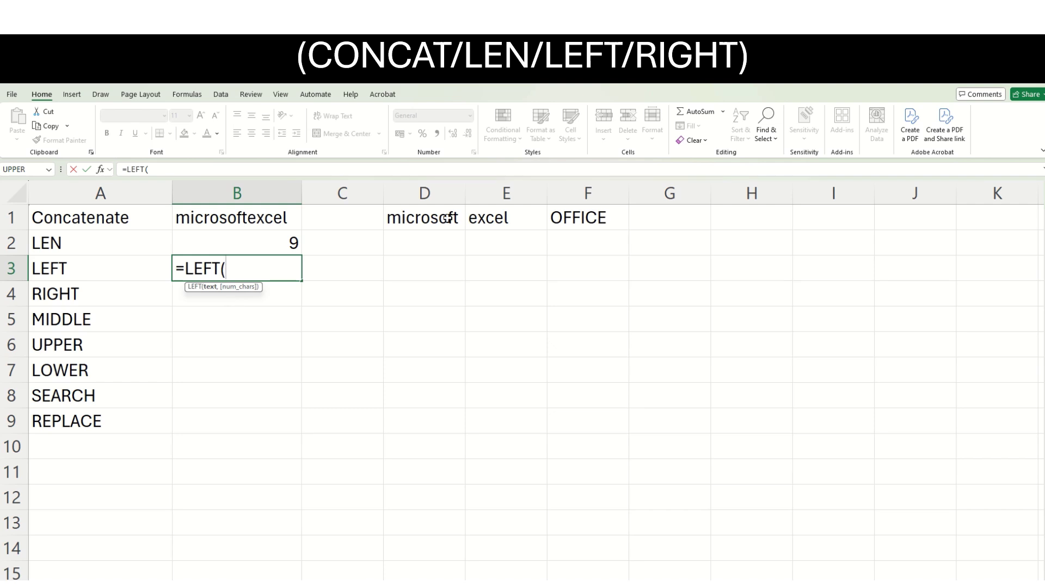
pyautogui.click(398, 217)
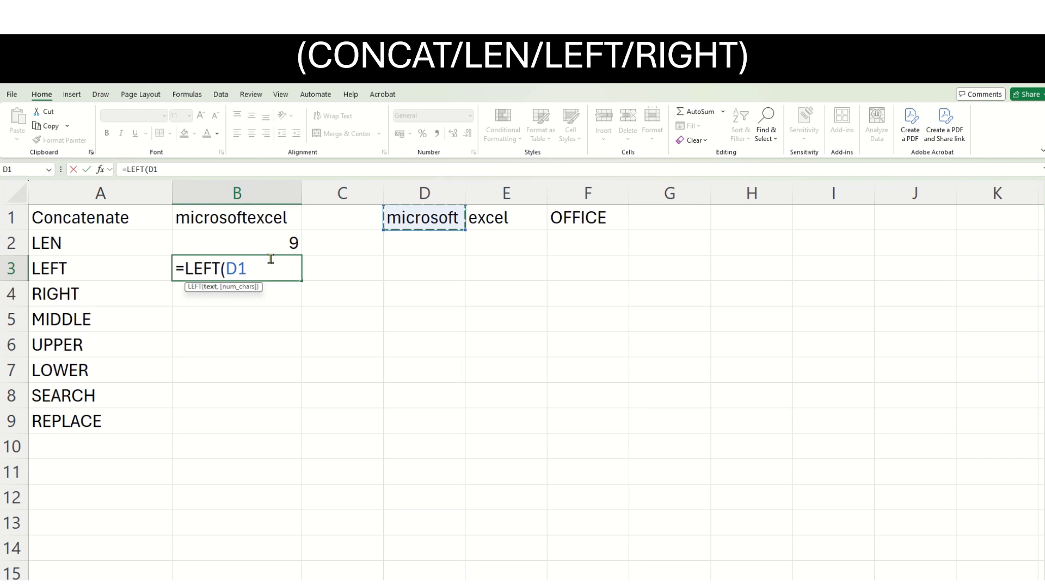
pyautogui.write(',')
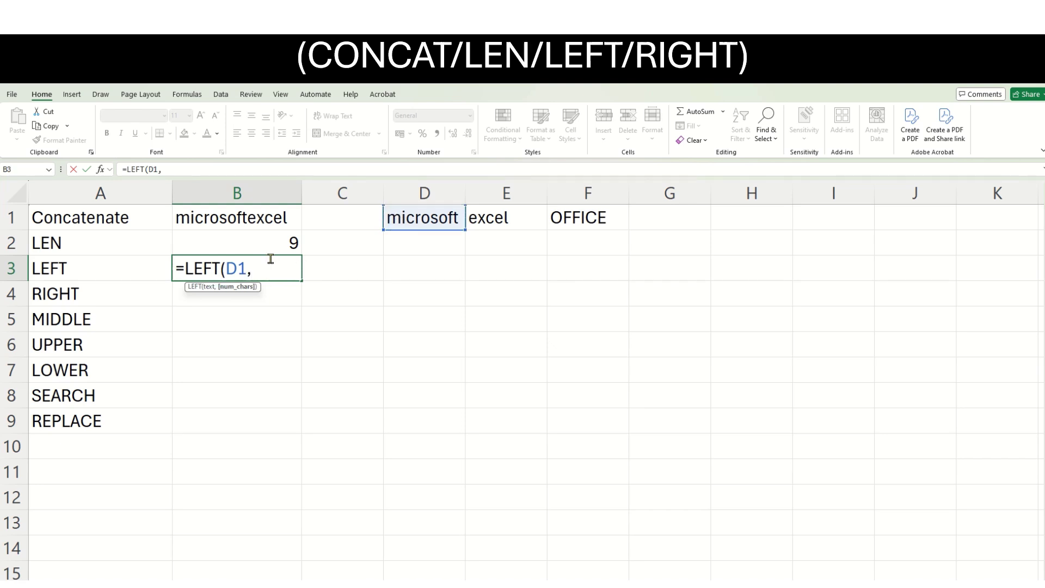
pyautogui.write('5)')
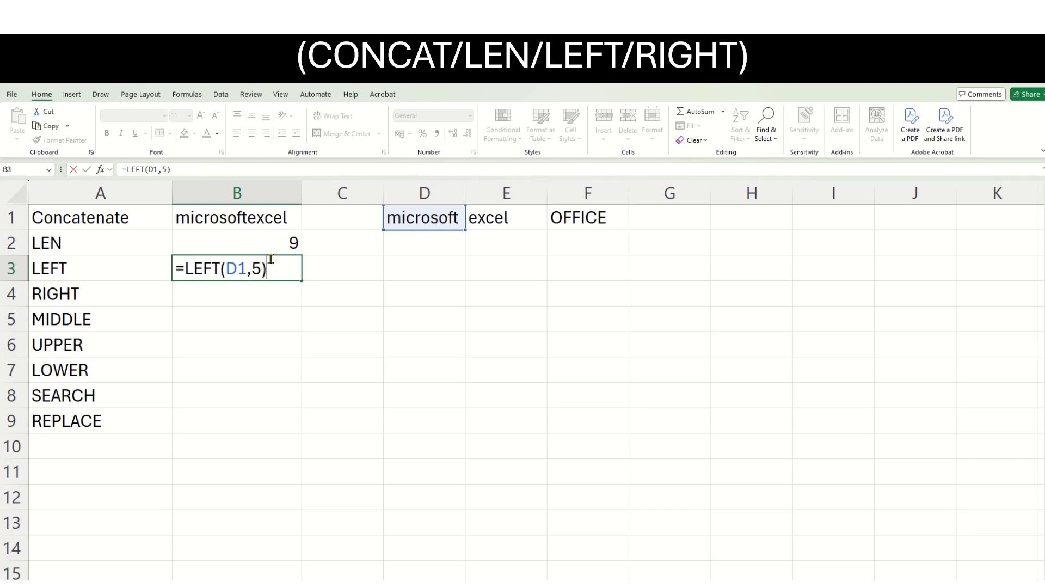
pyautogui.press('Return')
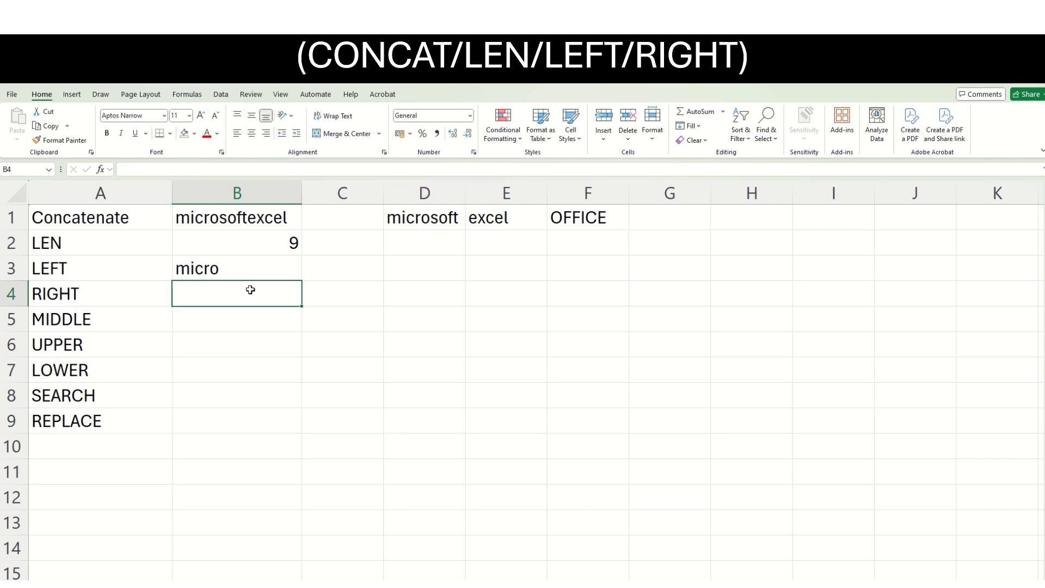
# Enter a RIGHT formula in B4 that extracts the last 4 characters of D1
pyautogui.write('=RIGHT')
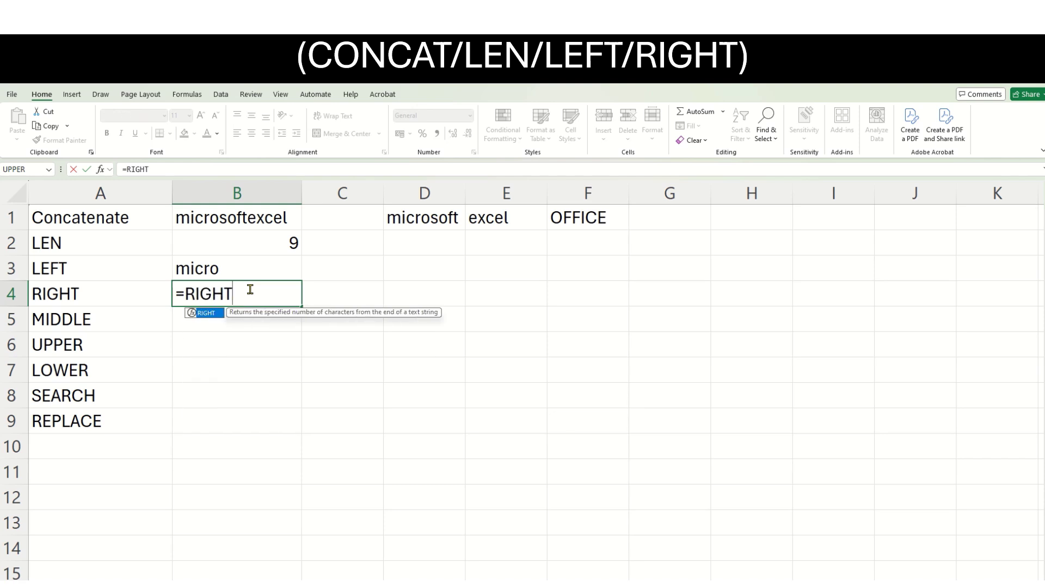
pyautogui.write('(')
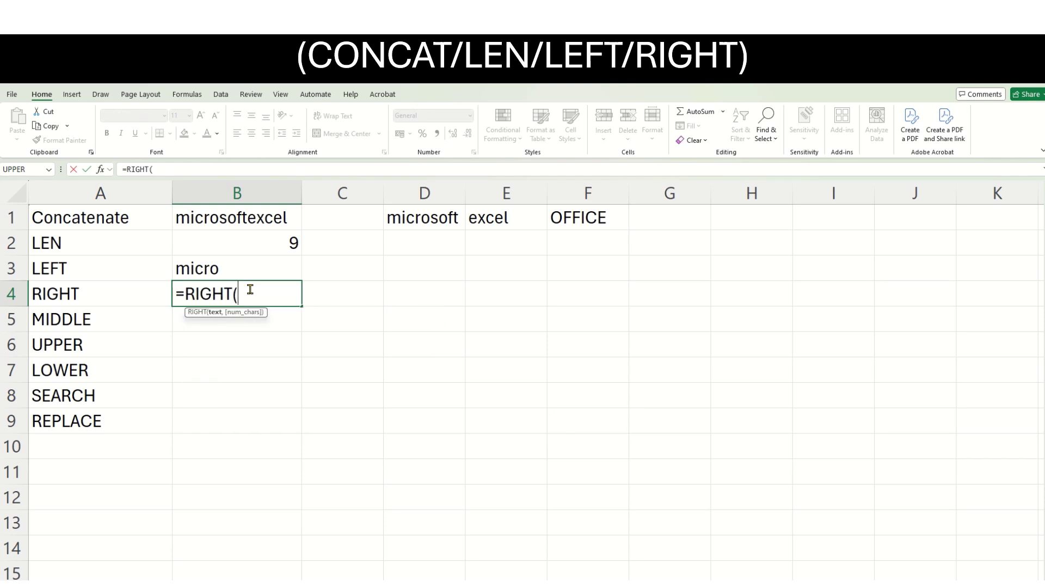
pyautogui.click(490, 224)
pyautogui.click(435, 217)
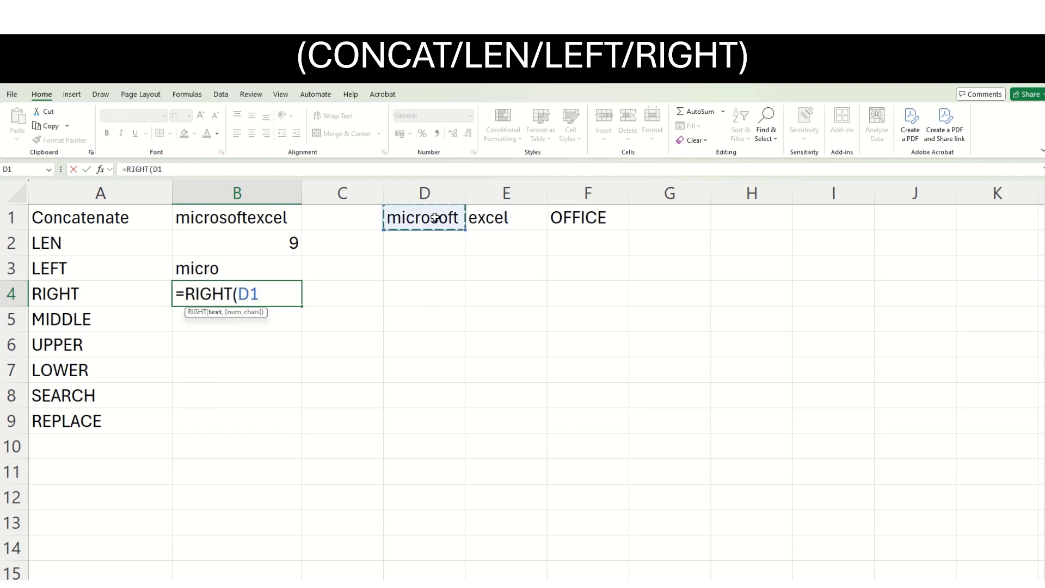
pyautogui.write(',')
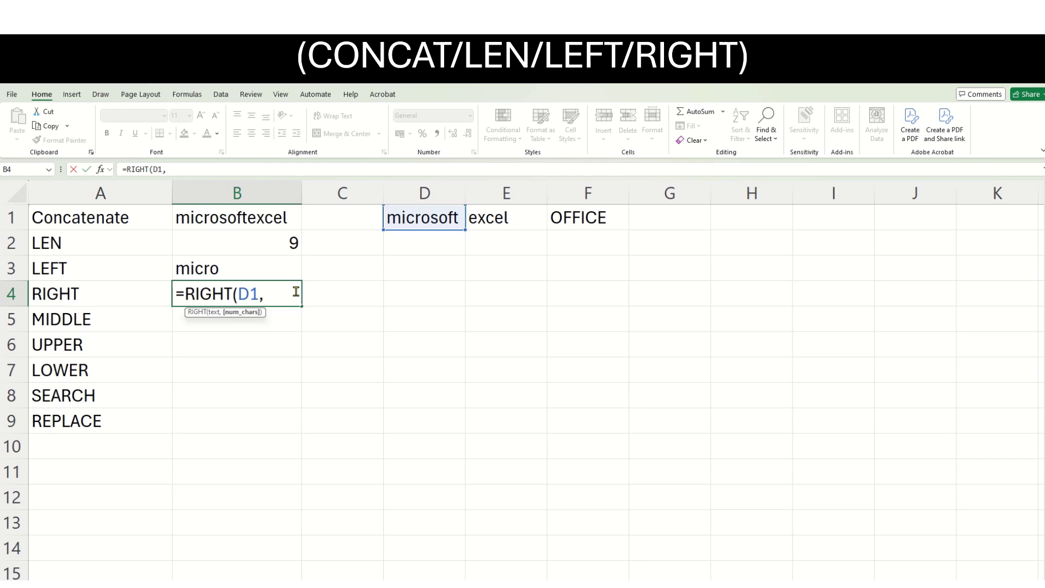
pyautogui.write('4)')
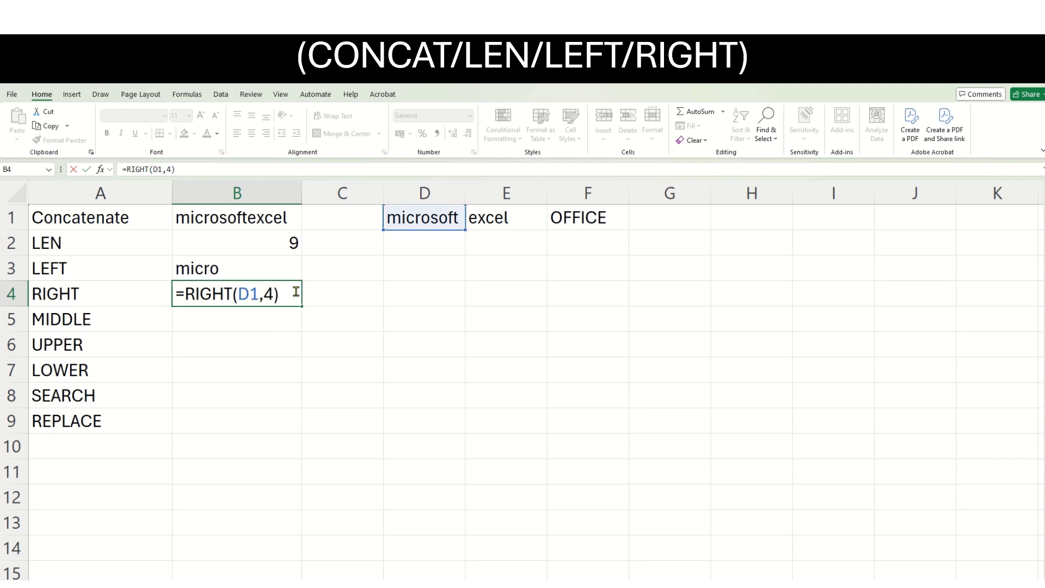
pyautogui.press('Return')
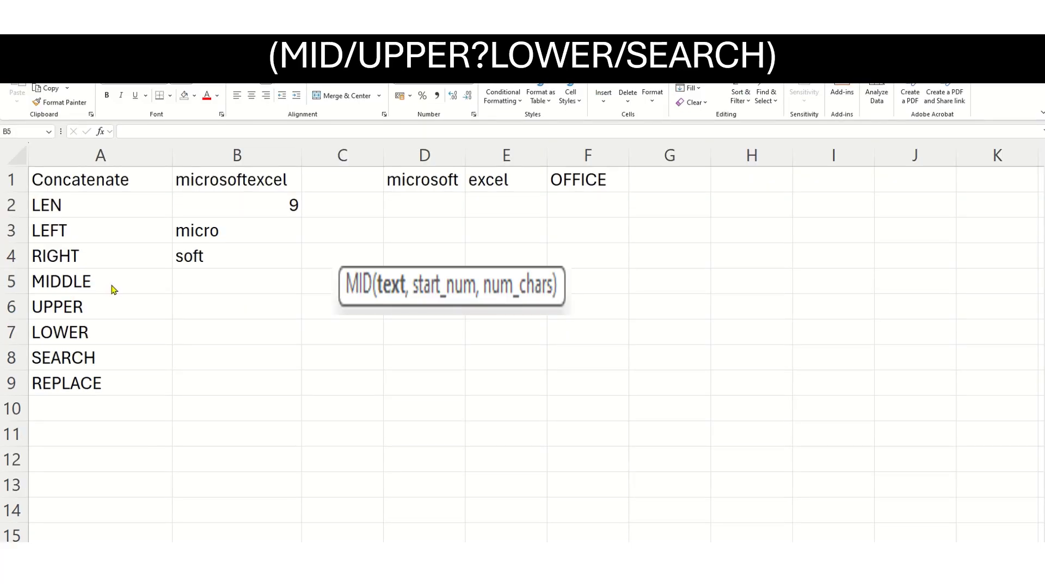
# Enter a MID formula in B5 that extracts 2 characters of D1 starting at character 3
pyautogui.click(191, 279)
pyautogui.write('=')
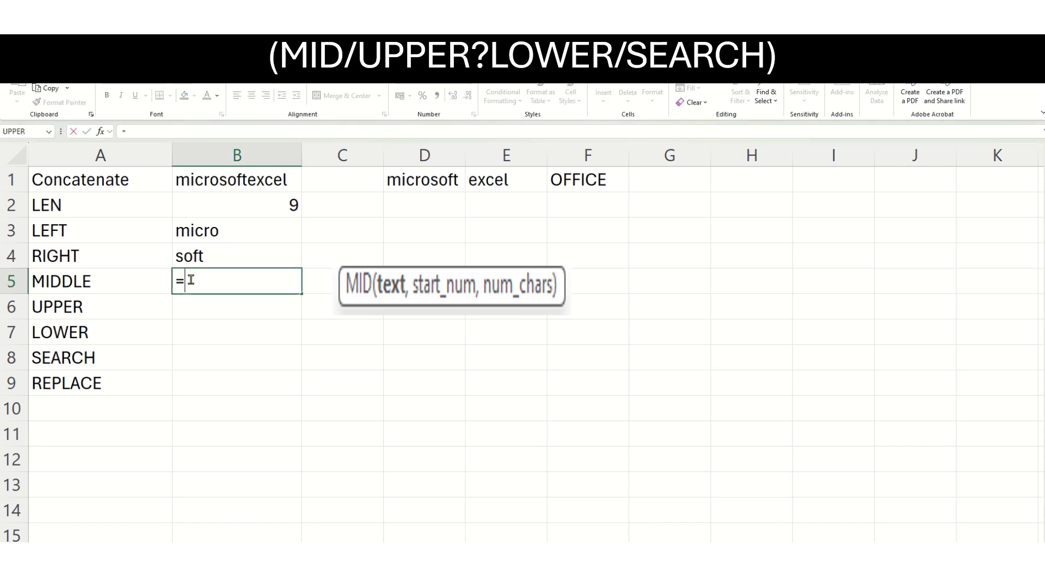
pyautogui.write('mid')
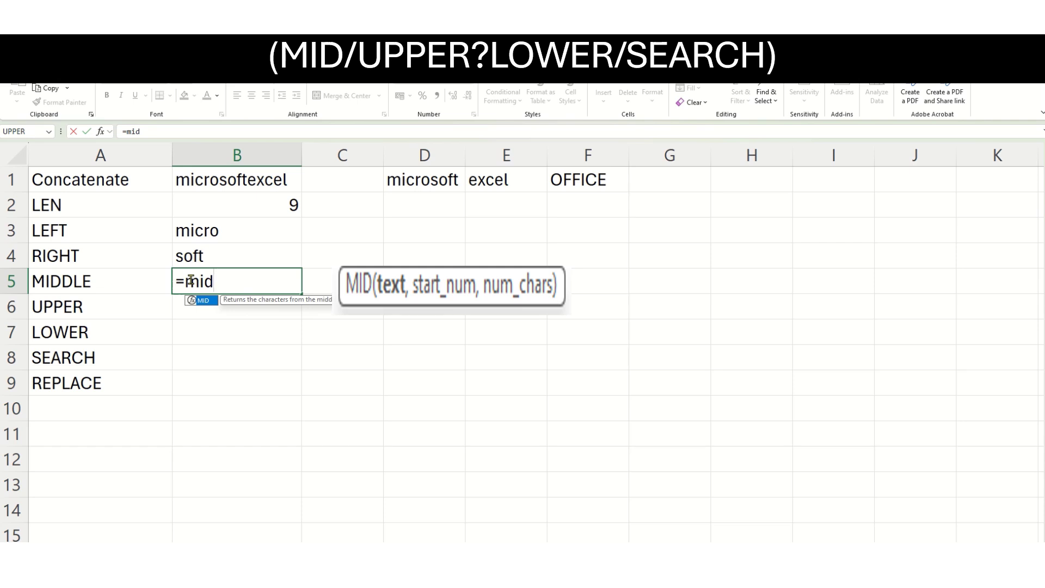
pyautogui.write('(')
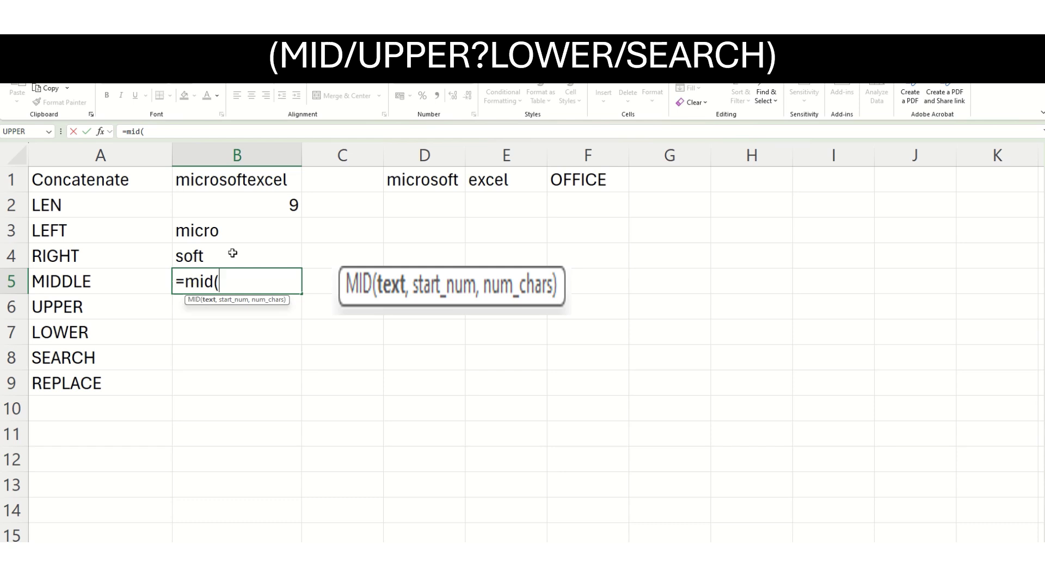
pyautogui.click(429, 179)
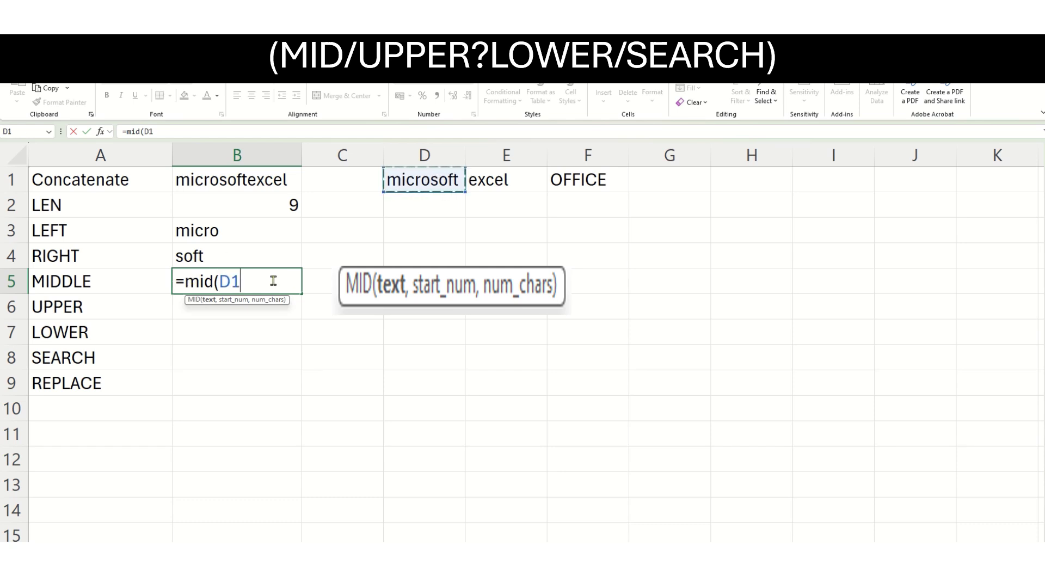
pyautogui.write(',3')
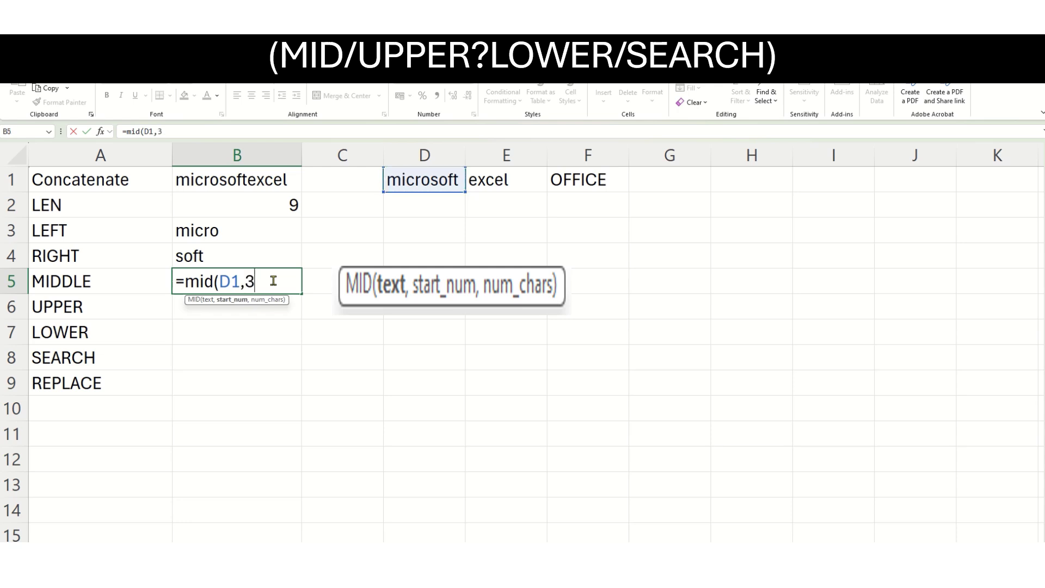
pyautogui.write(',2)')
pyautogui.press('Return')
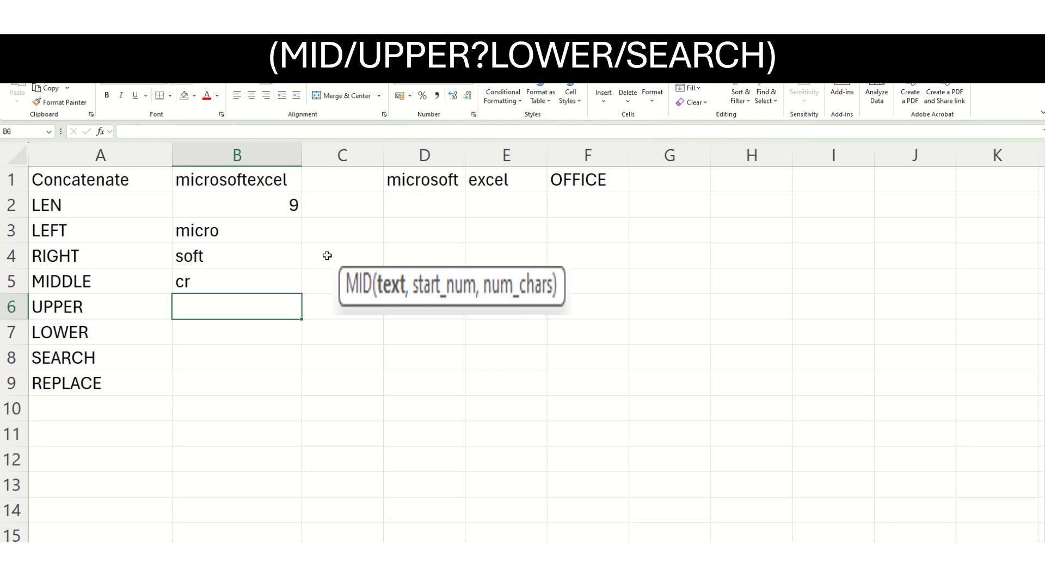
# Change the number of characters in the MID formula in B5 to 5
pyautogui.click(243, 280)
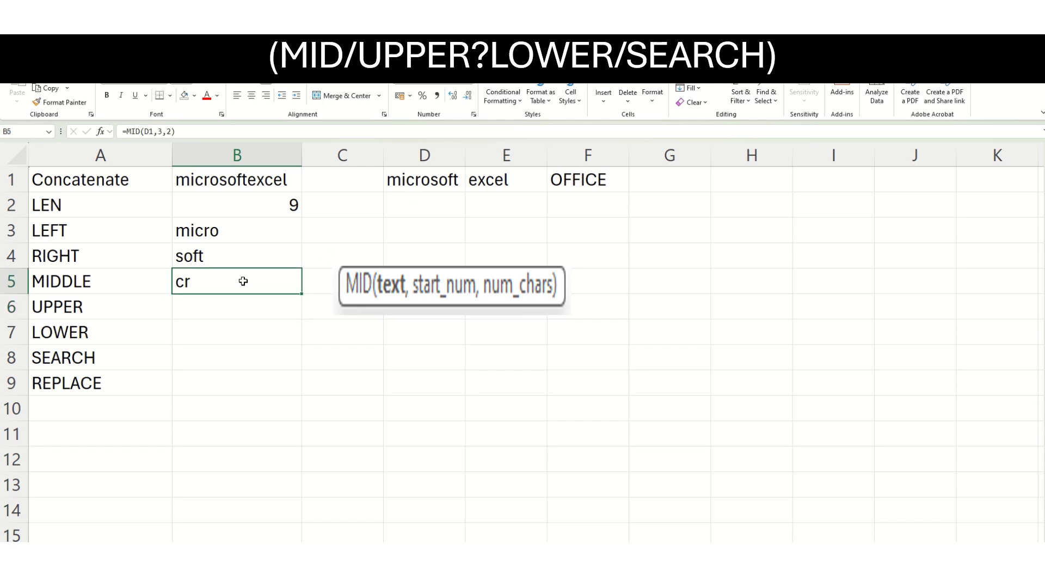
pyautogui.click(165, 131)
pyautogui.click(169, 132)
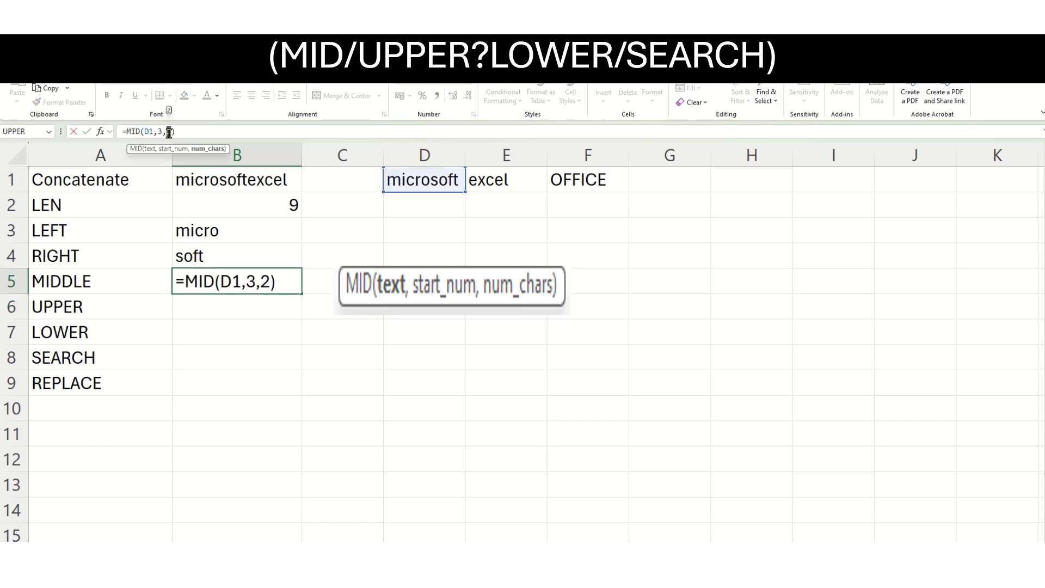
pyautogui.write('5')
pyautogui.press('Return')
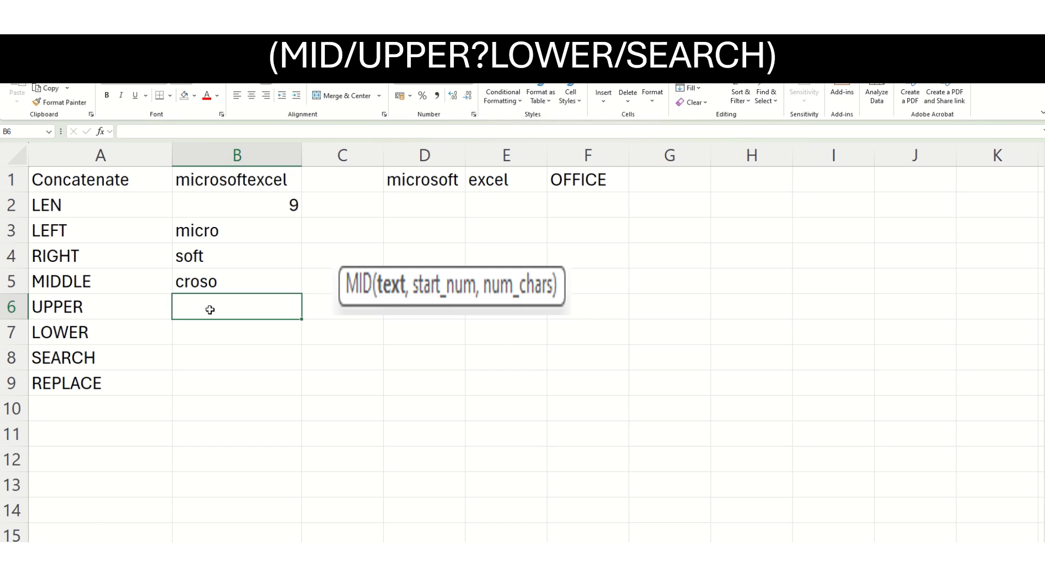
# Enter an UPPER formula in B6 that converts the text of D1 to uppercase
pyautogui.write('=U')
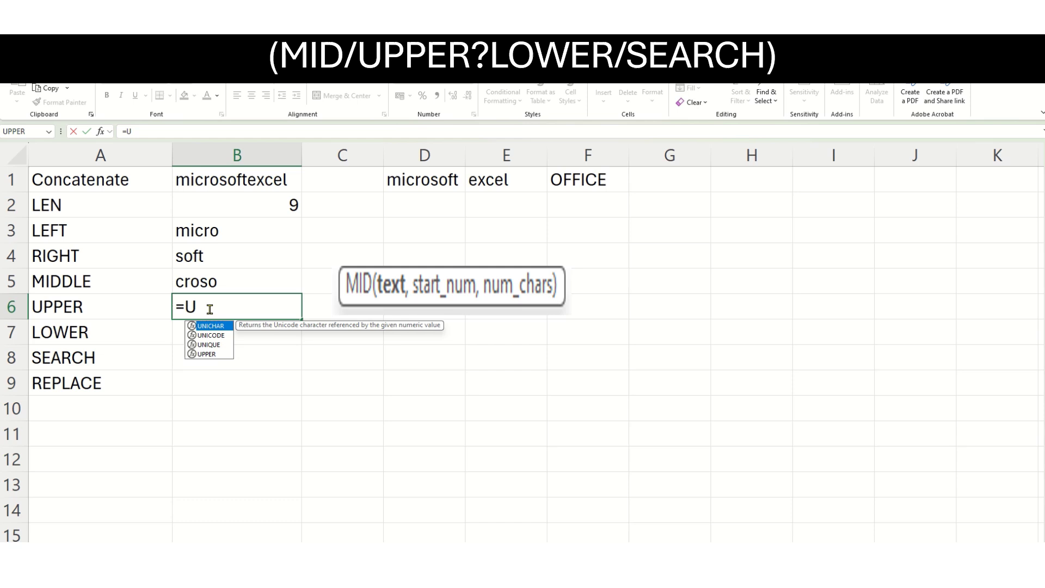
pyautogui.write('PPER')
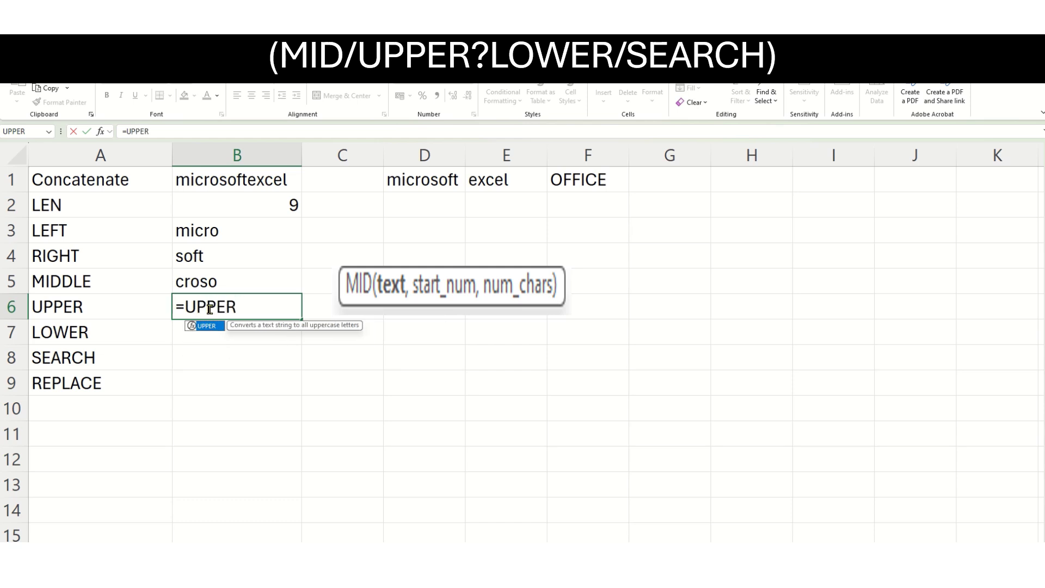
pyautogui.write('(')
pyautogui.click(431, 182)
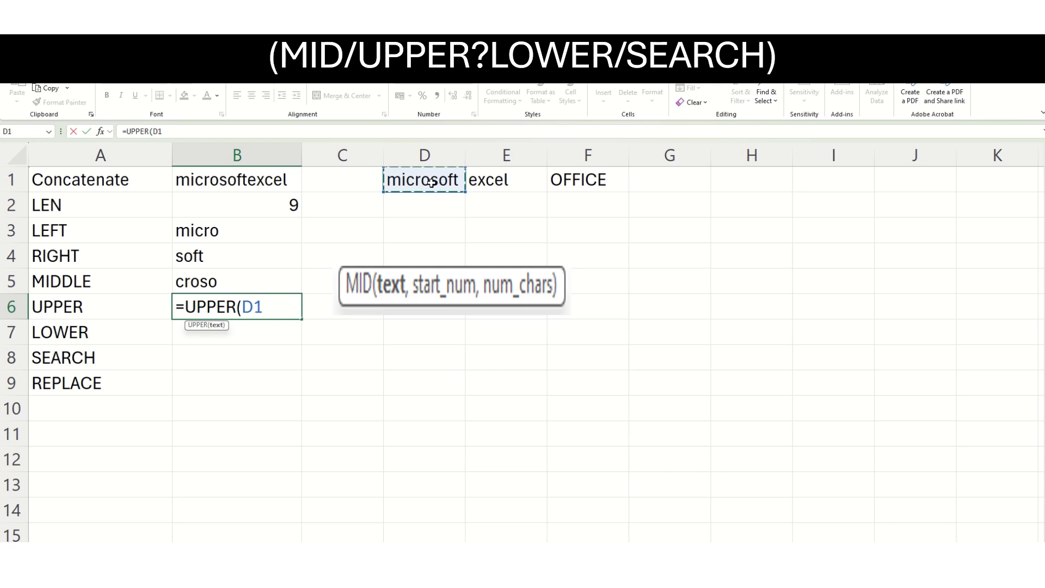
pyautogui.write(')')
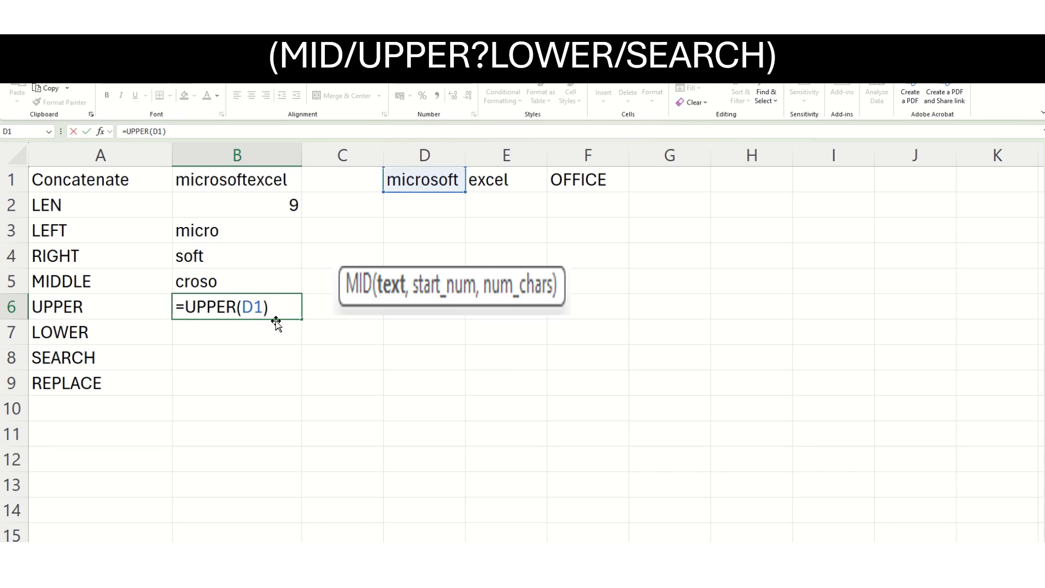
pyautogui.press('Return')
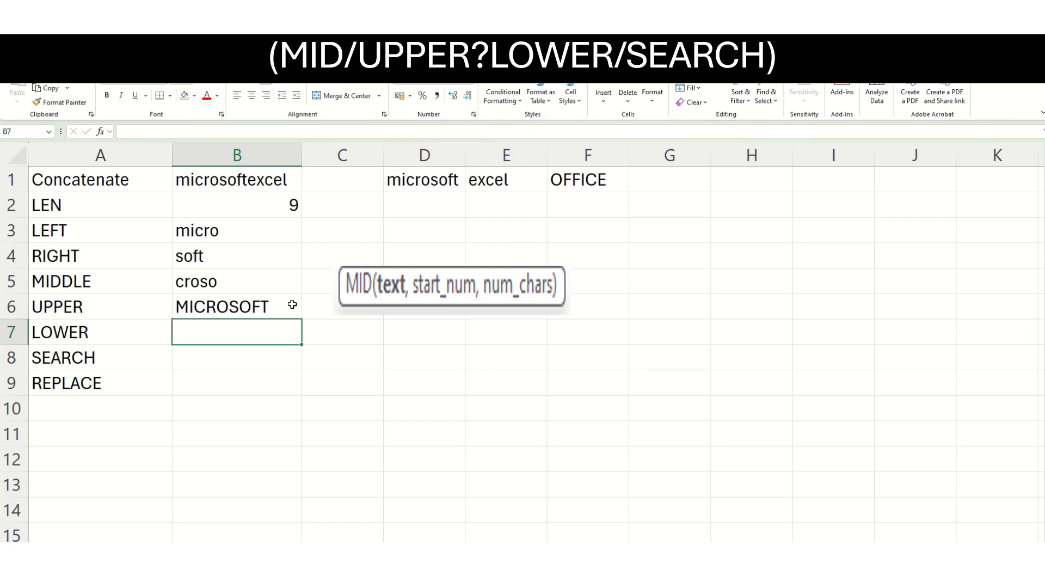
# Enter a LOWER formula in B7 that converts the text of F1 to lowercase
pyautogui.write('=')
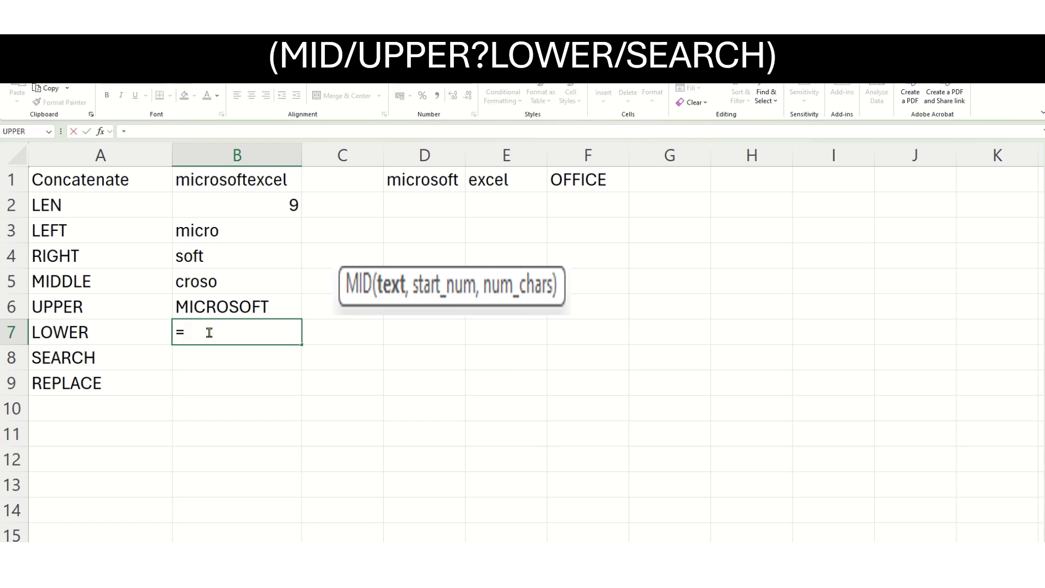
pyautogui.write('LOWER(')
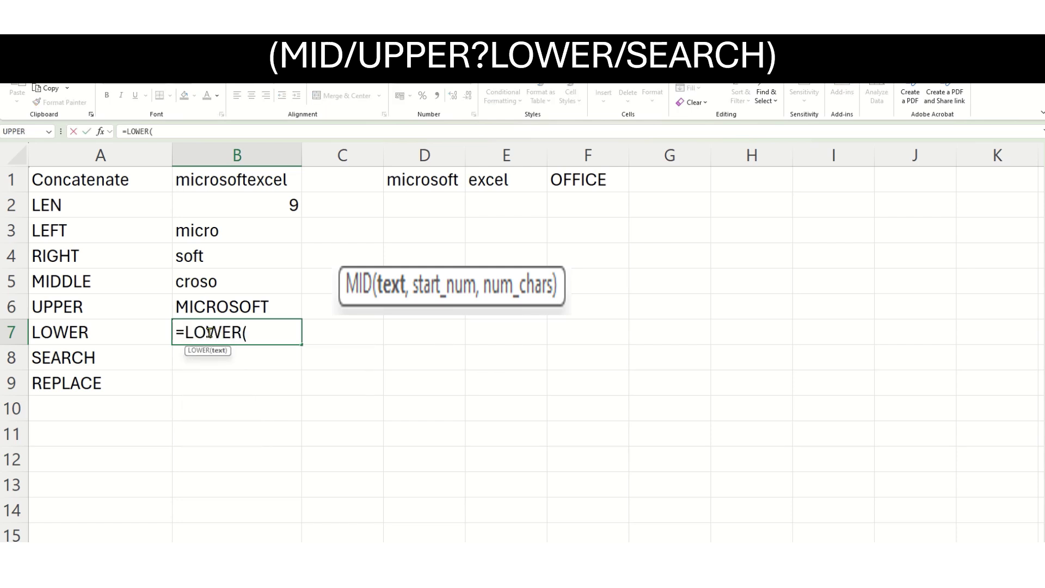
pyautogui.click(595, 175)
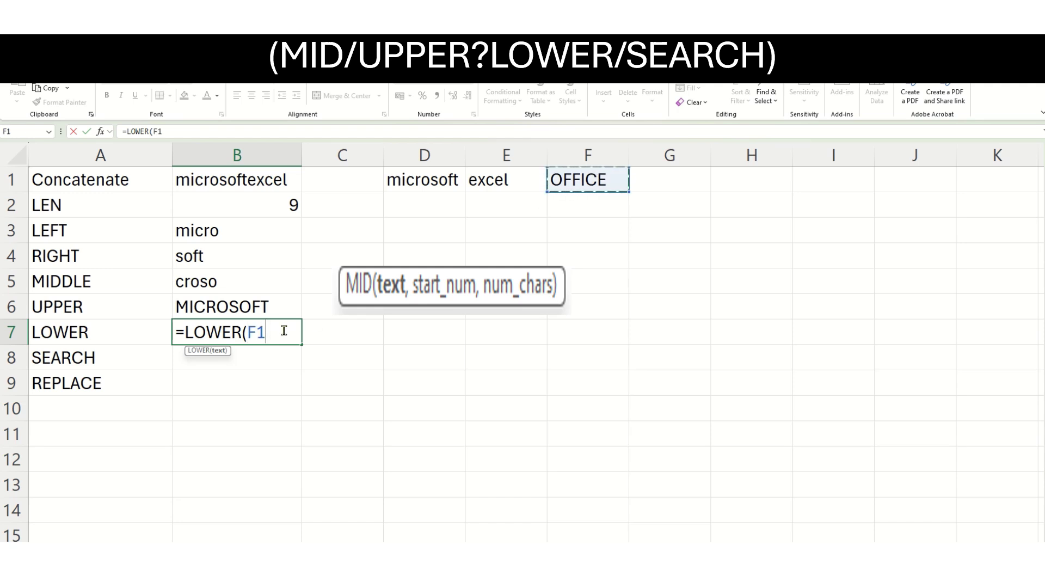
pyautogui.write(')')
pyautogui.press('Return')
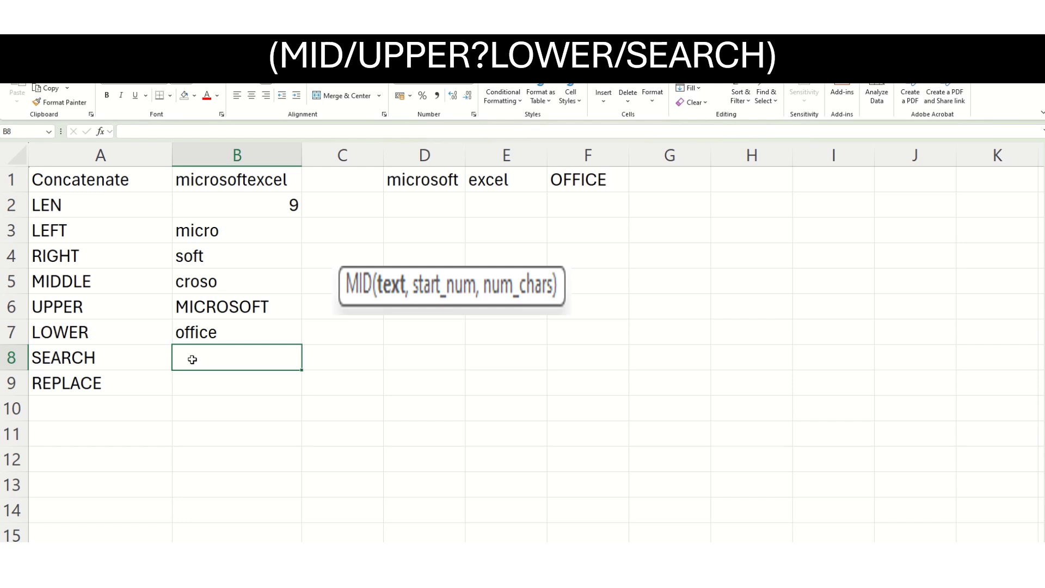
# Enter a SEARCH formula in B8 that finds the position of "SOFT" in D1, starting from character 1
pyautogui.write("=SEARCH('")
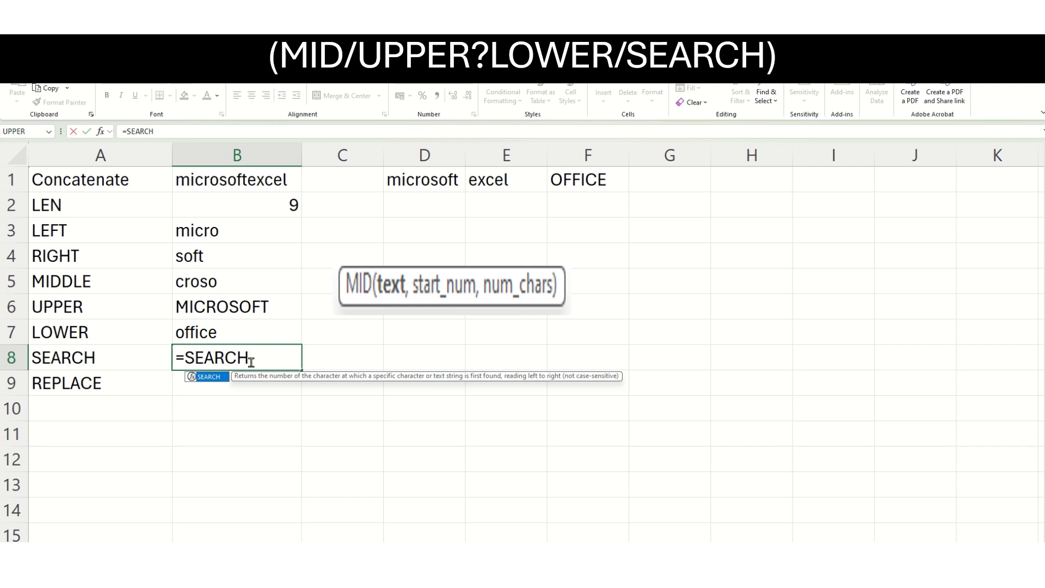
pyautogui.write('(')
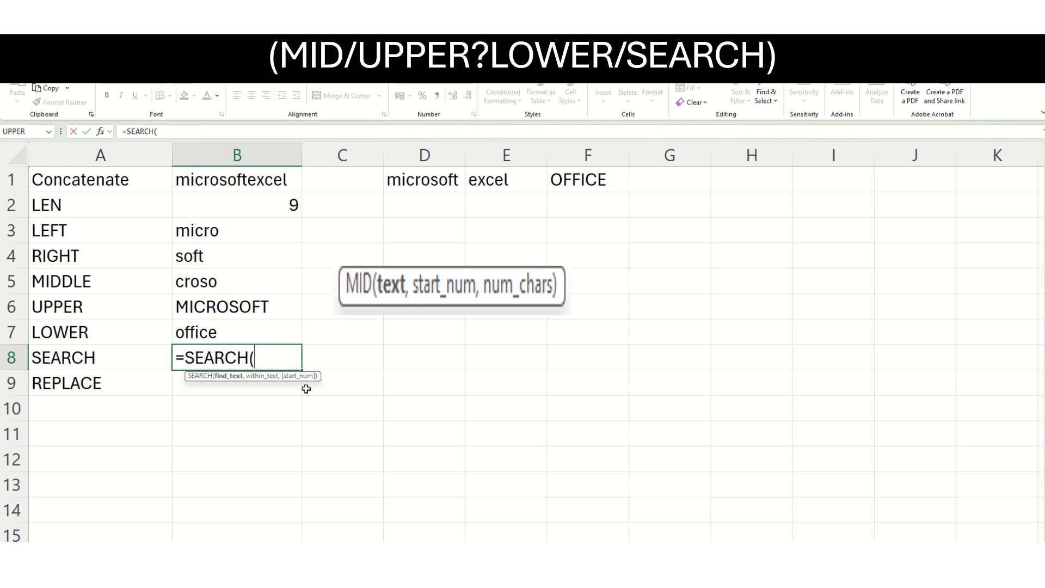
pyautogui.write('"')
pyautogui.press('BackSpace')
pyautogui.write('"SOFT')
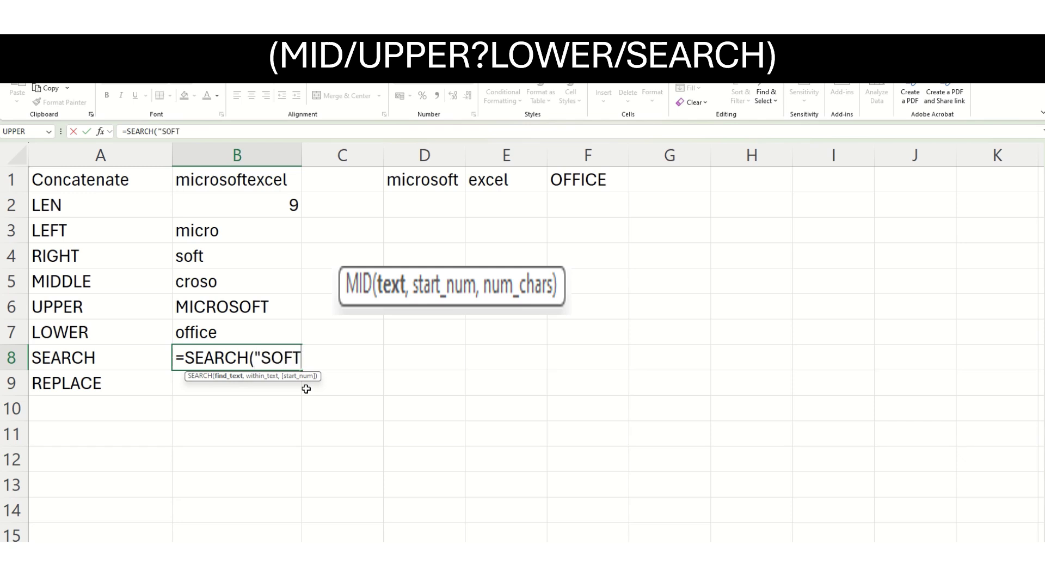
pyautogui.write('",')
pyautogui.click(419, 185)
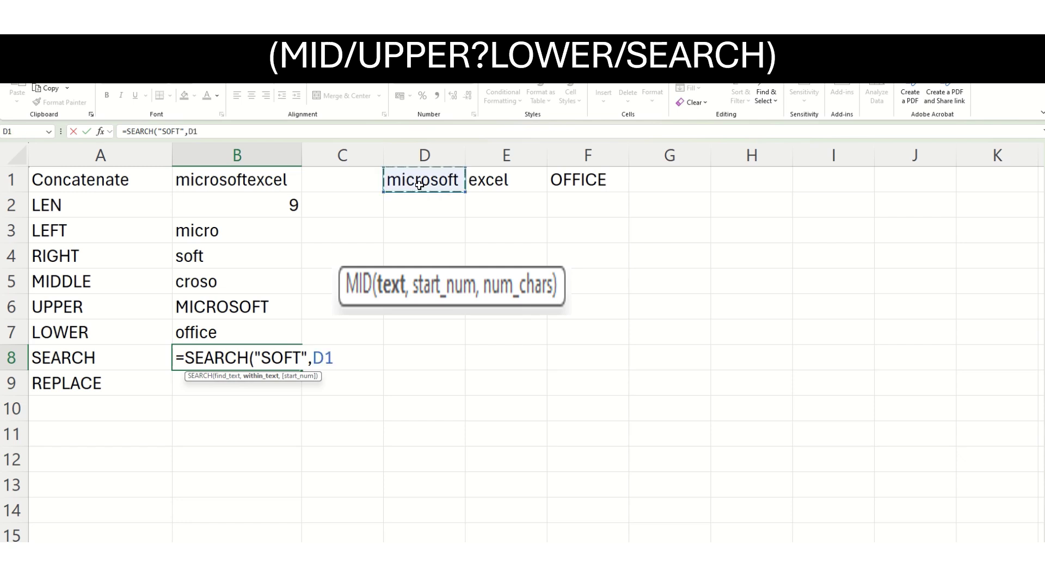
pyautogui.write(',')
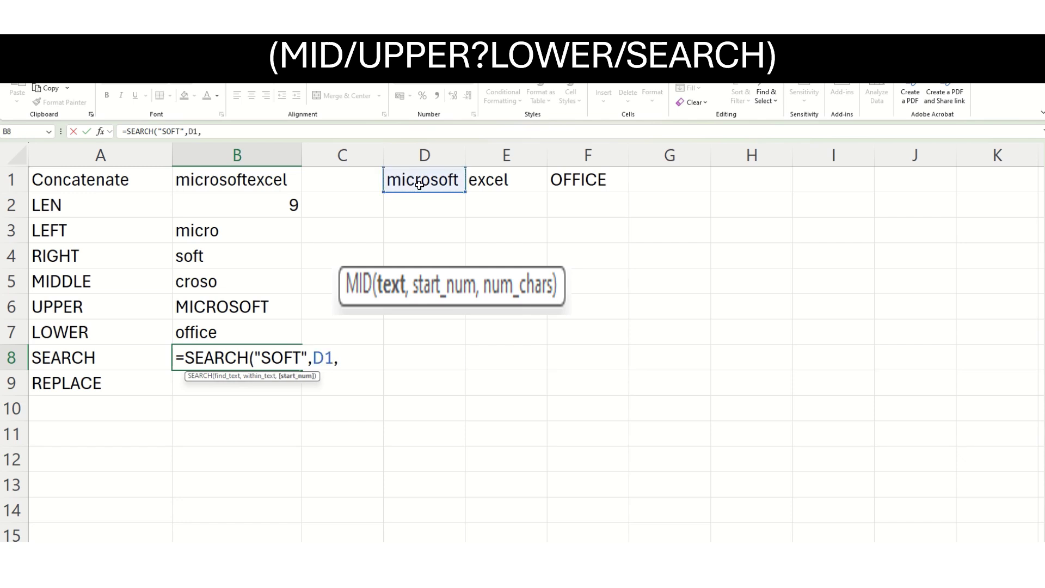
pyautogui.write('1)')
pyautogui.press('Return')
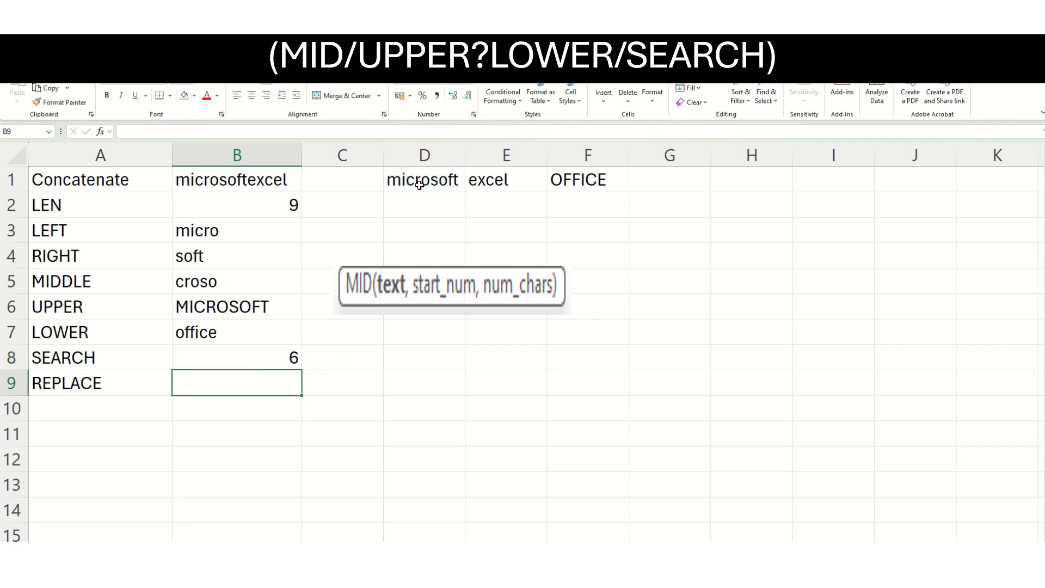
pyautogui.click(287, 361)
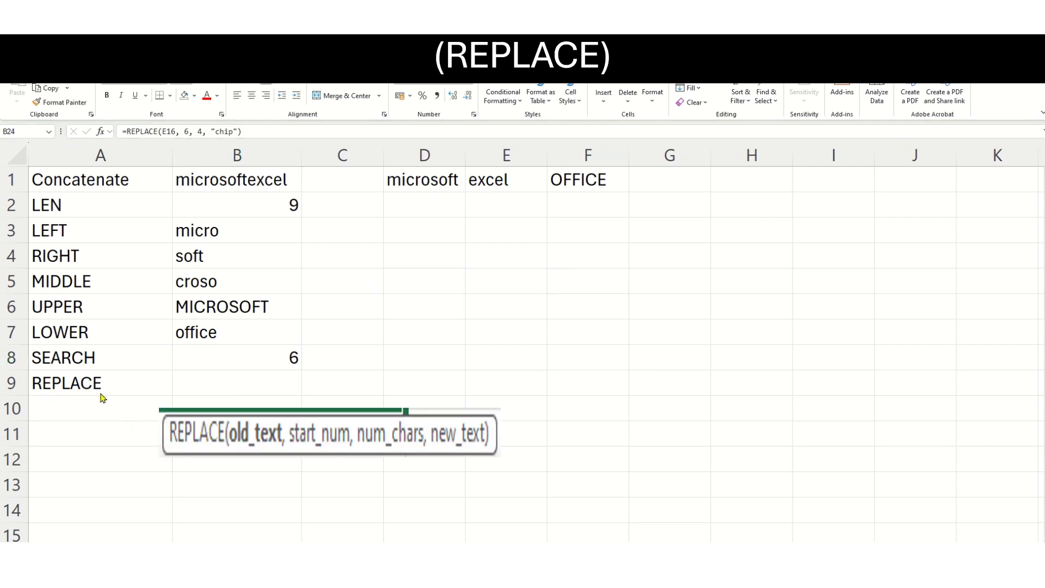
# Enter a REPLACE formula in B9 that replaces 4 characters of D1, starting at character 6, with "chip"
pyautogui.press('F2')
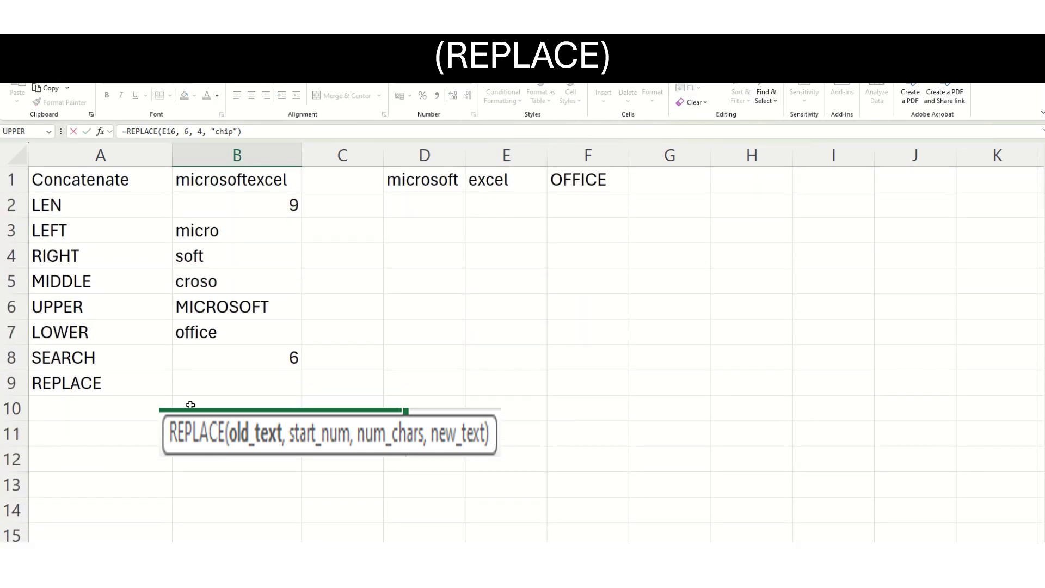
pyautogui.click(196, 383)
pyautogui.write('=replace')
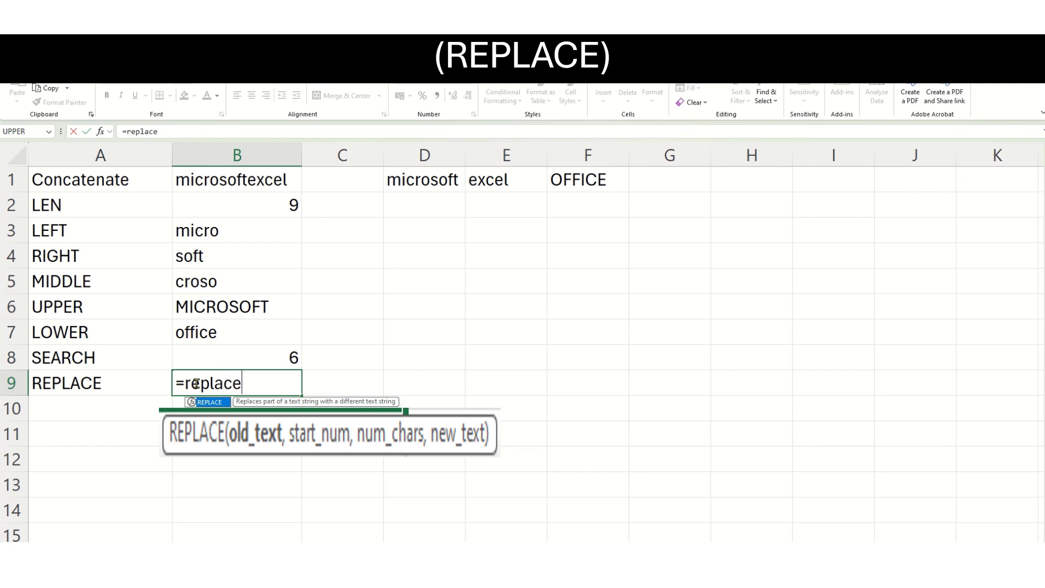
pyautogui.write('(')
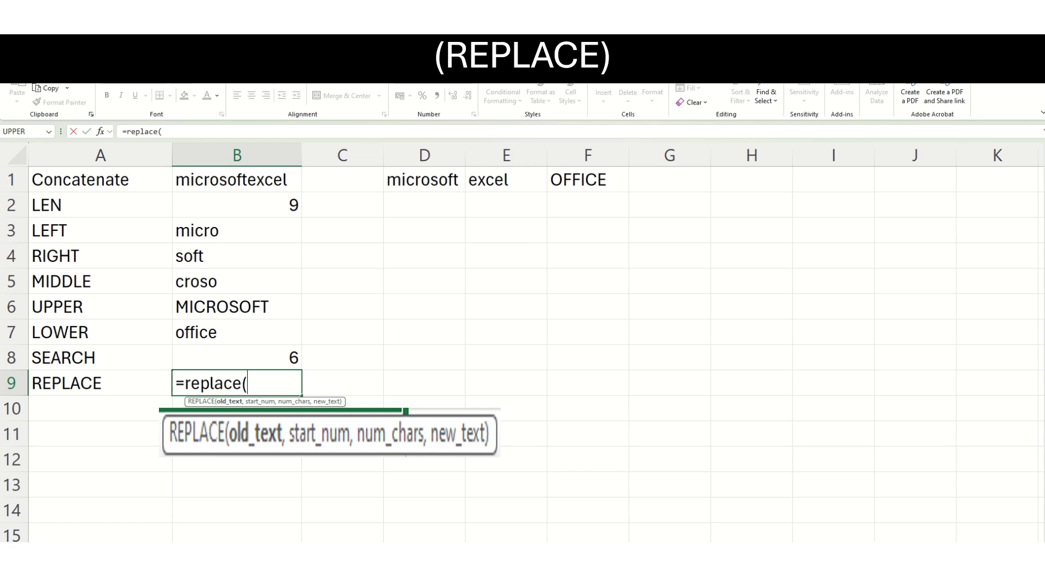
pyautogui.click(420, 180)
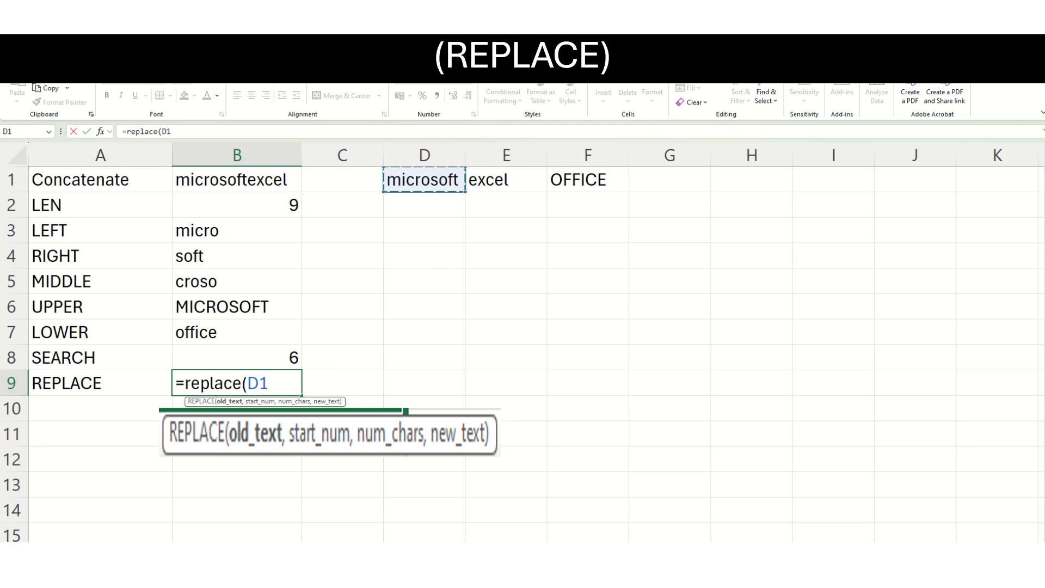
pyautogui.write(',6')
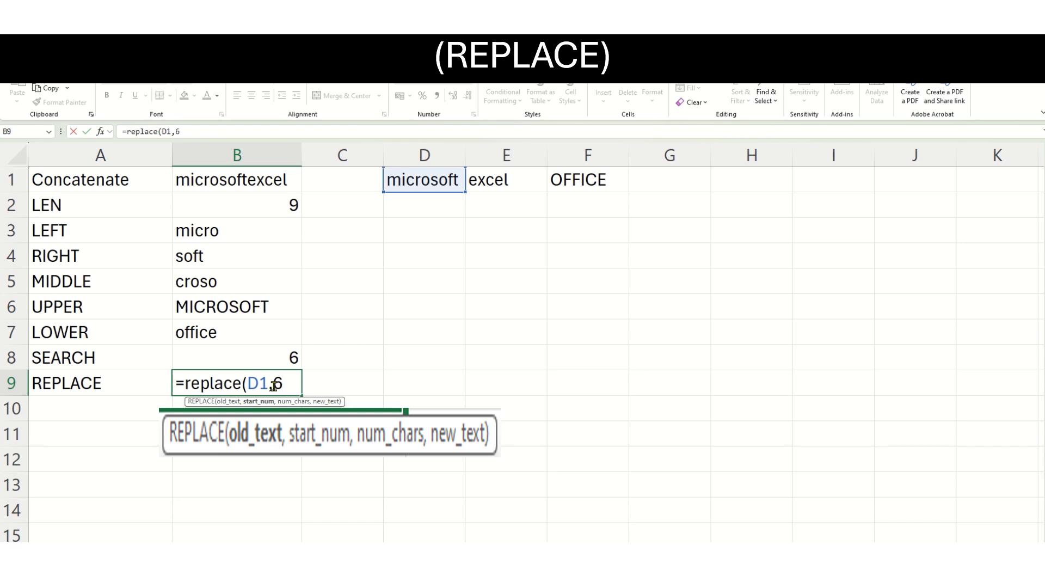
pyautogui.write(',4,"ch')
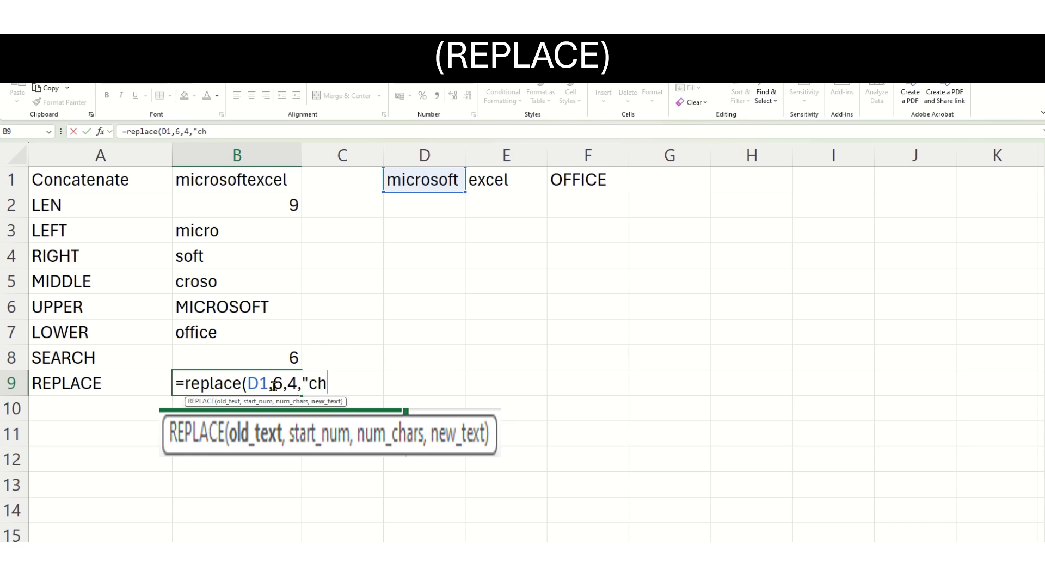
pyautogui.write('ip")')
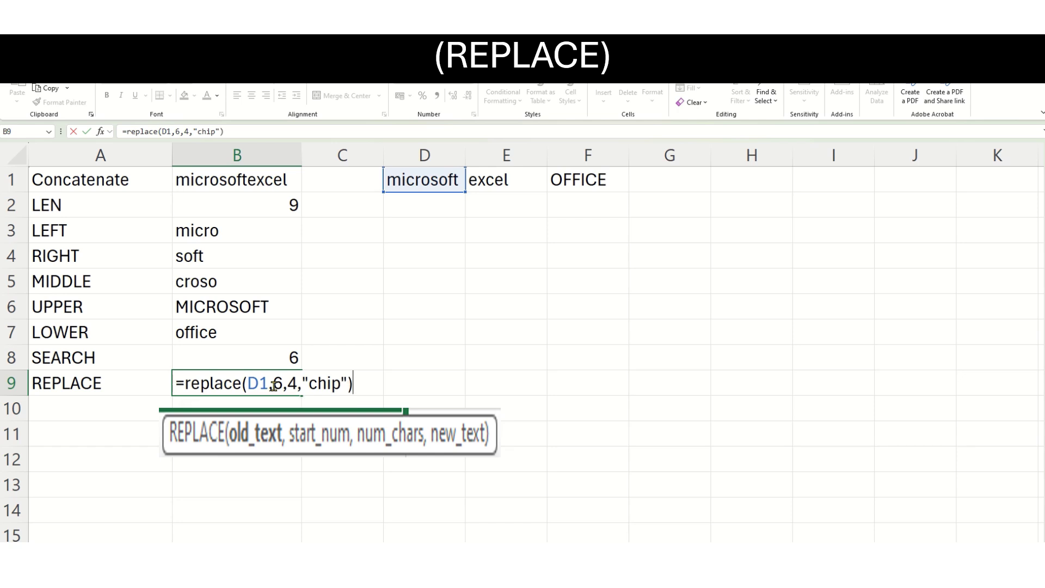
pyautogui.press('Return')
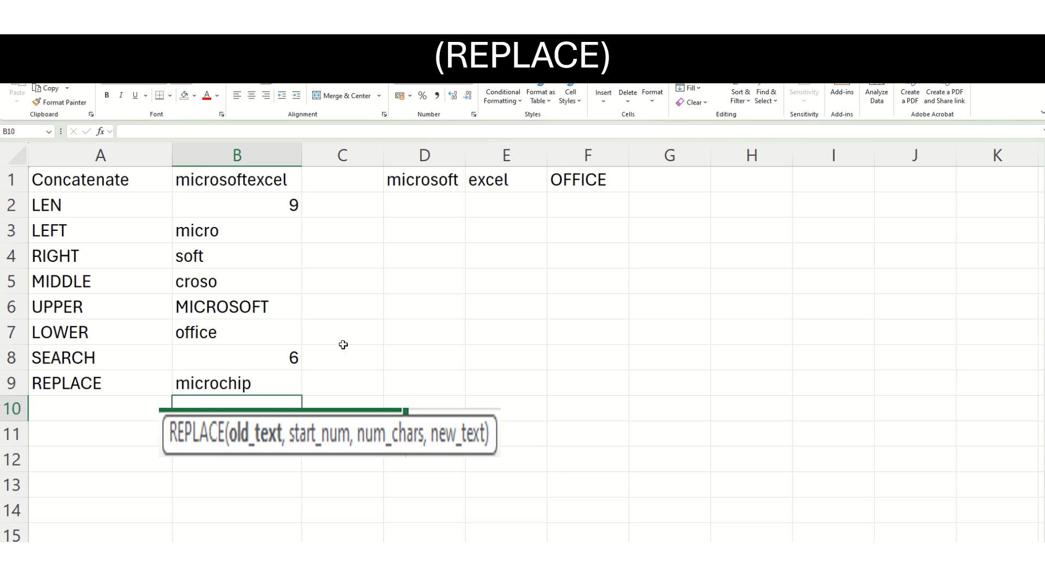
pyautogui.click(197, 383)
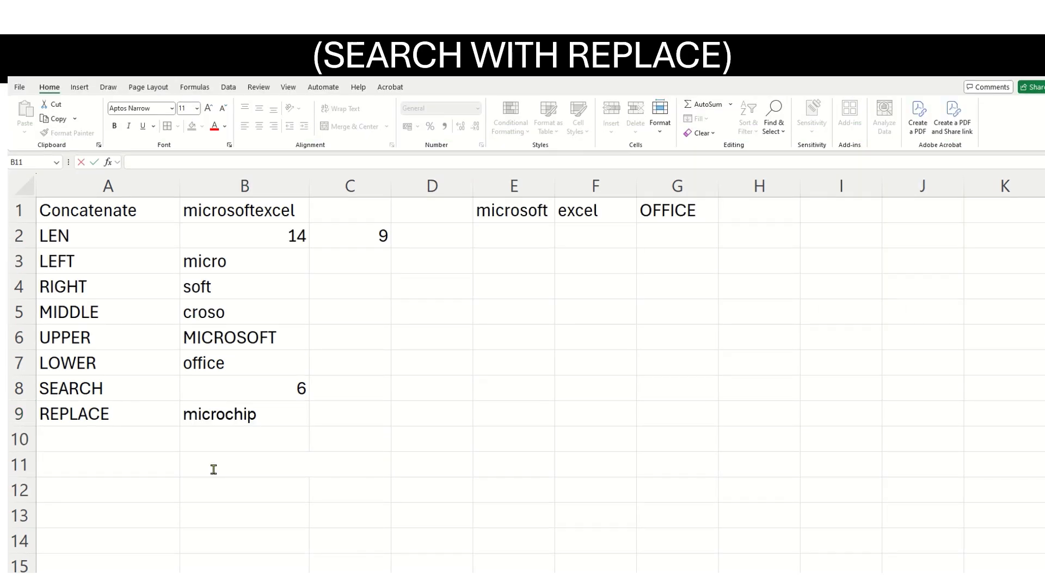
# Start a REPLACE formula in B11 with "microsoft" as the old text
pyautogui.doubleClick(213, 469)
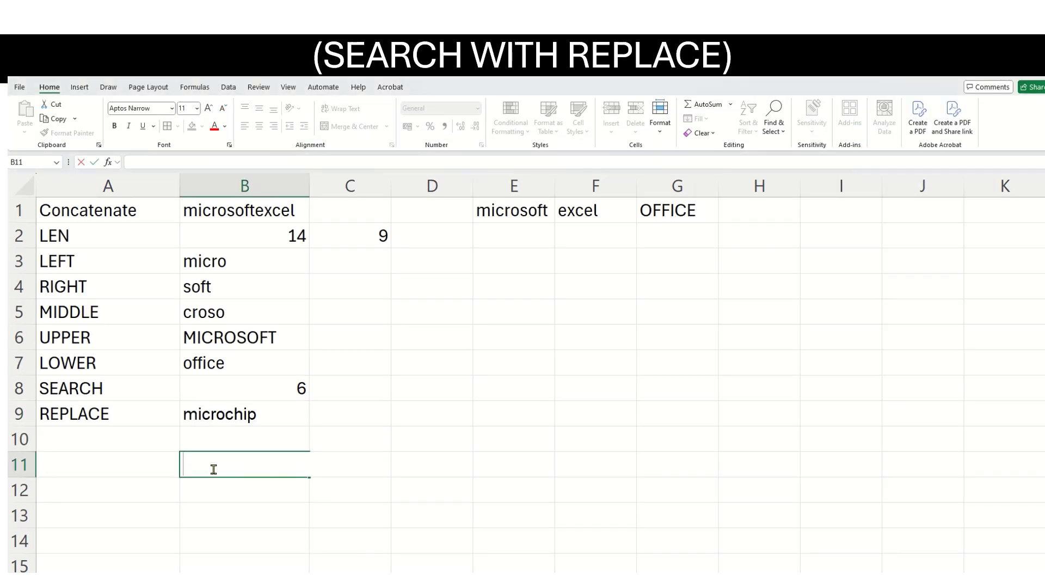
pyautogui.write('replace')
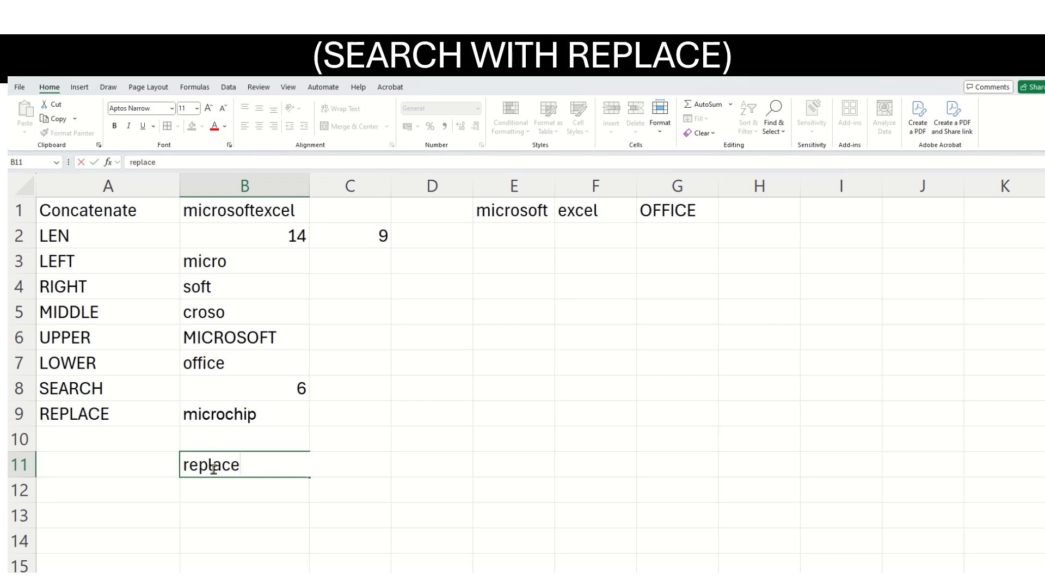
pyautogui.write('(')
pyautogui.write('=')
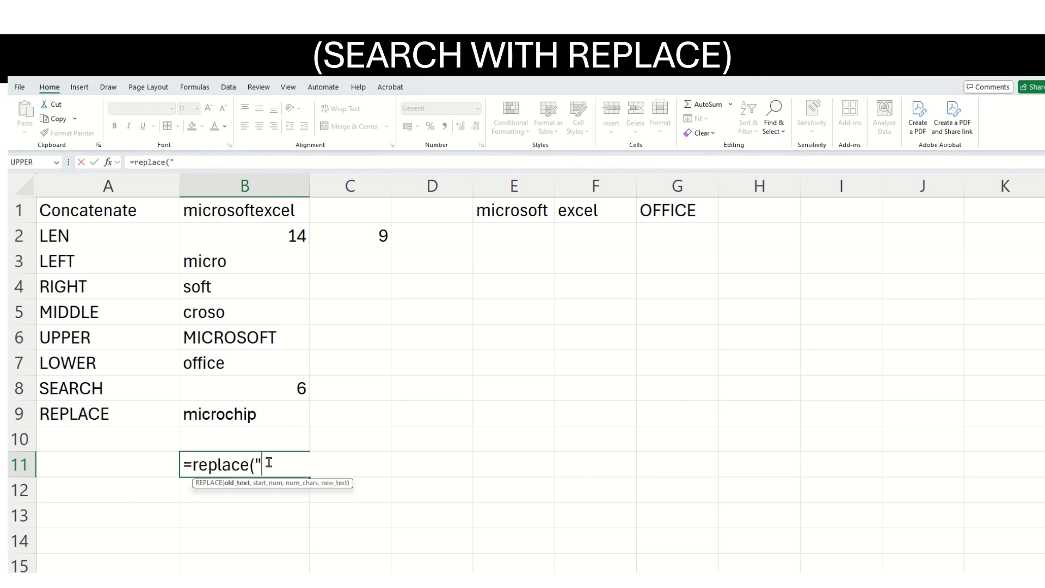
pyautogui.write('microsoft')
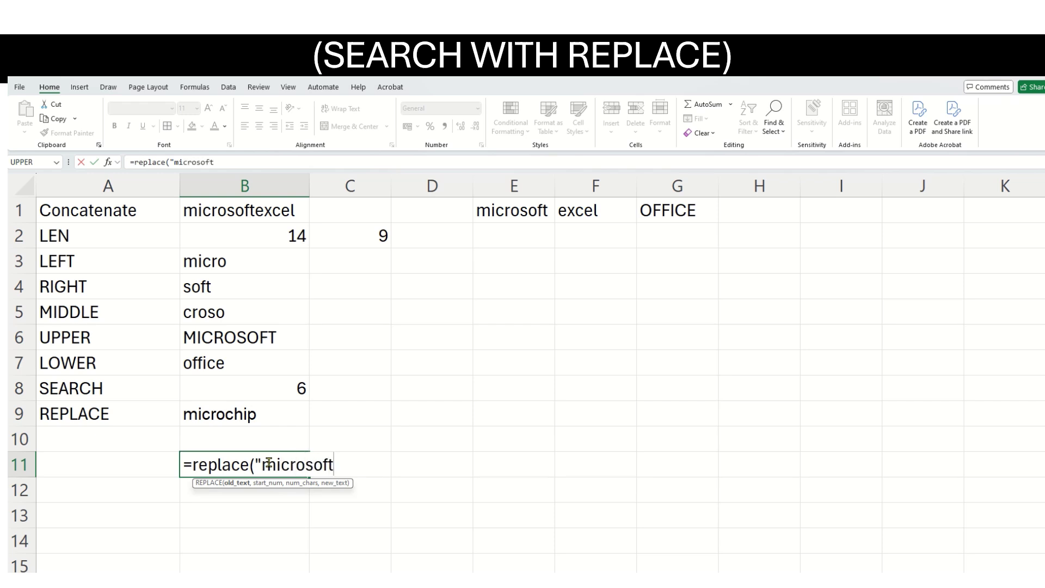
pyautogui.write('",')
# Nest a SEARCH for "soft" within "microsoft", starting from character 1, as the start number of the REPLACE formula
pyautogui.write('se')
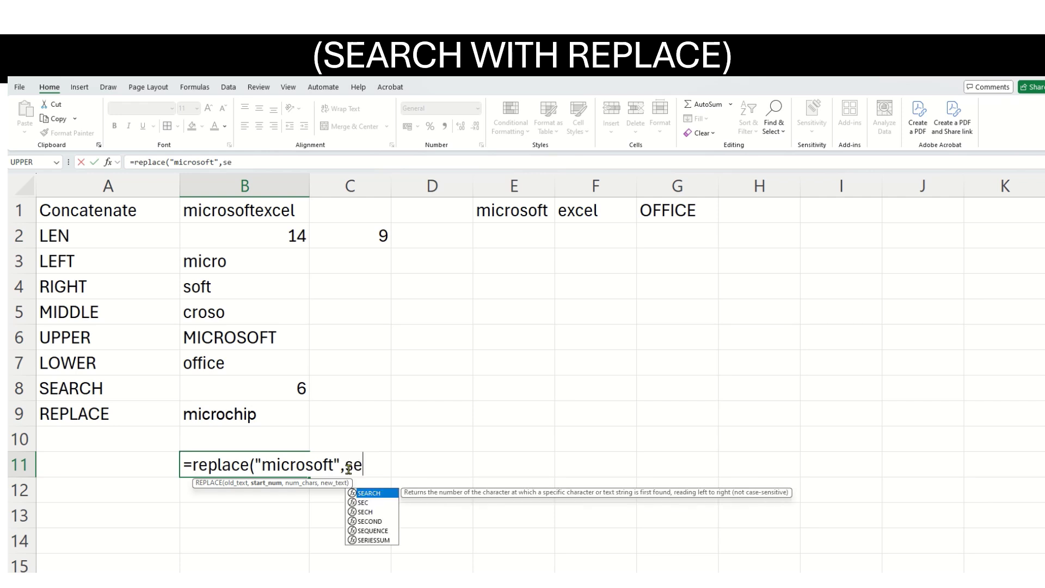
pyautogui.write('arch(')
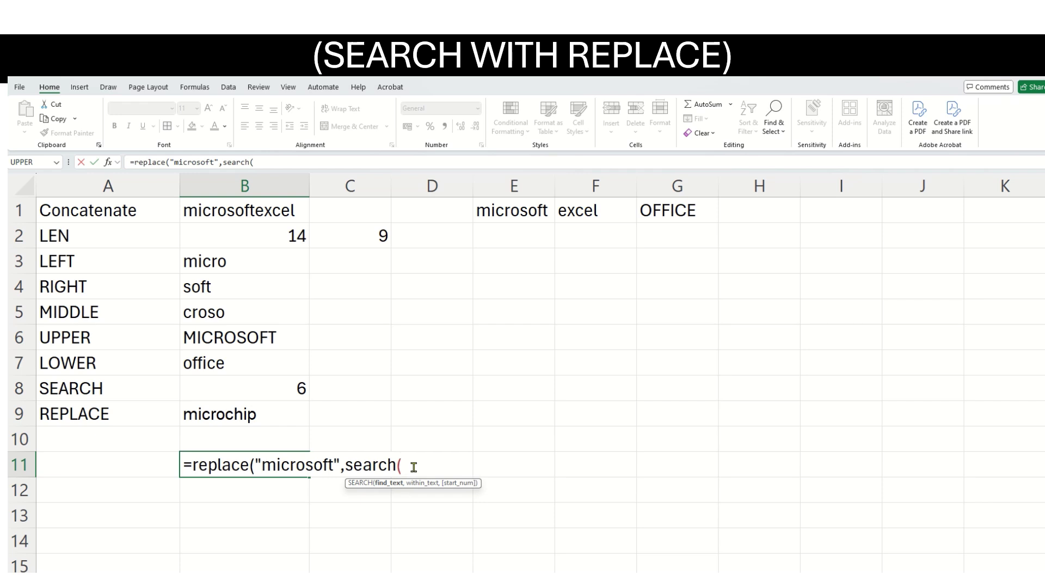
pyautogui.write('of')
pyautogui.write('",')
pyautogui.write('"mic')
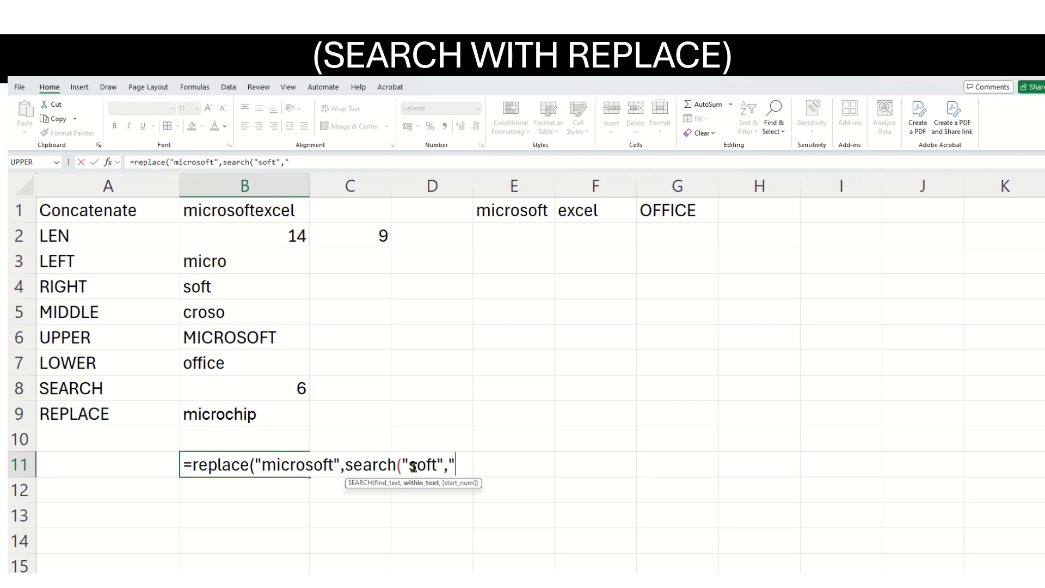
pyautogui.write('rosoft"')
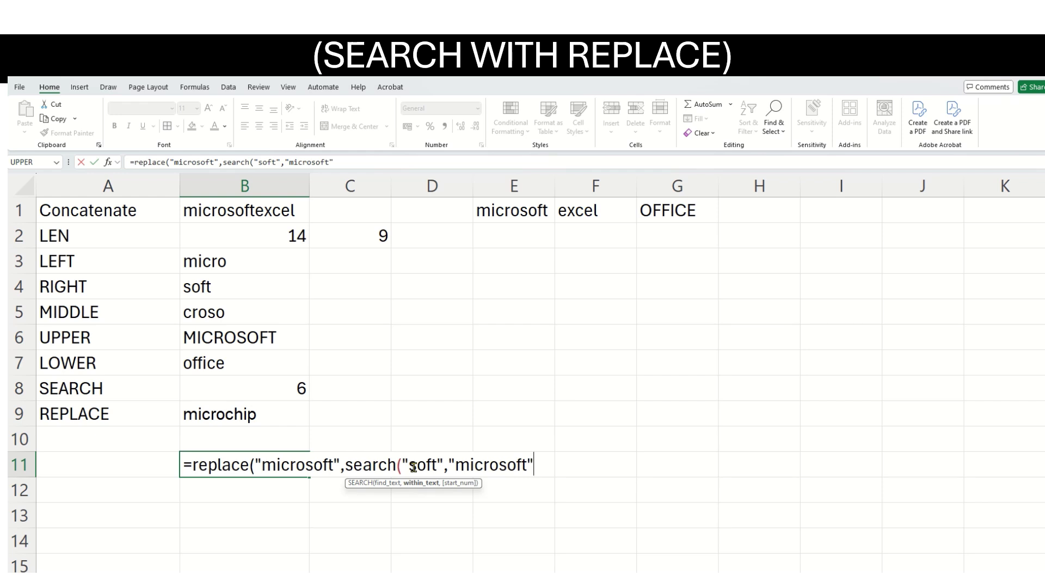
pyautogui.write(',1)')
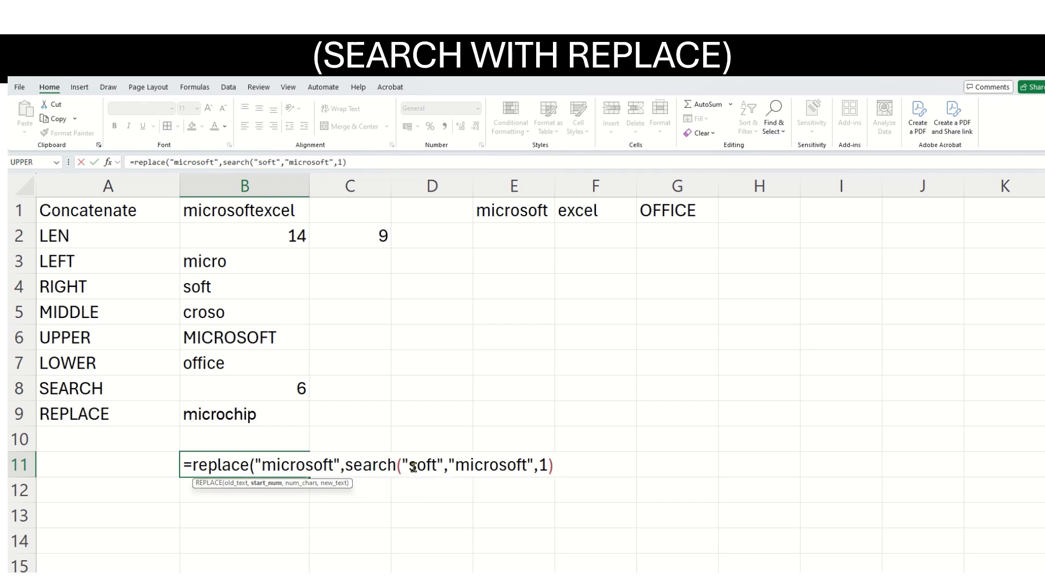
# Complete the REPLACE formula in B11 with 4 characters to replace and "chip" as the new text
pyautogui.write(',')
pyautogui.write('4,"')
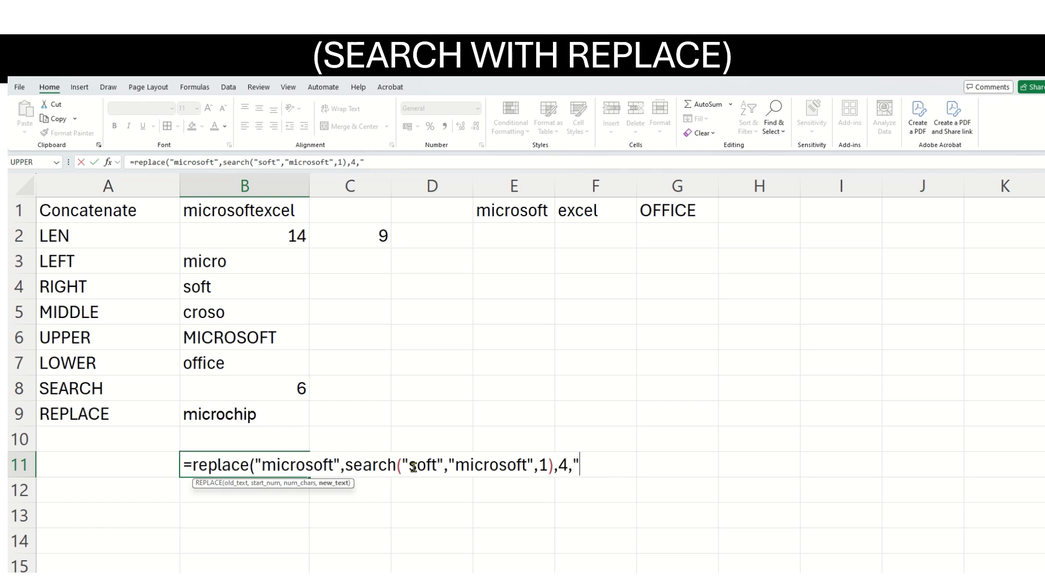
pyautogui.write('chip")')
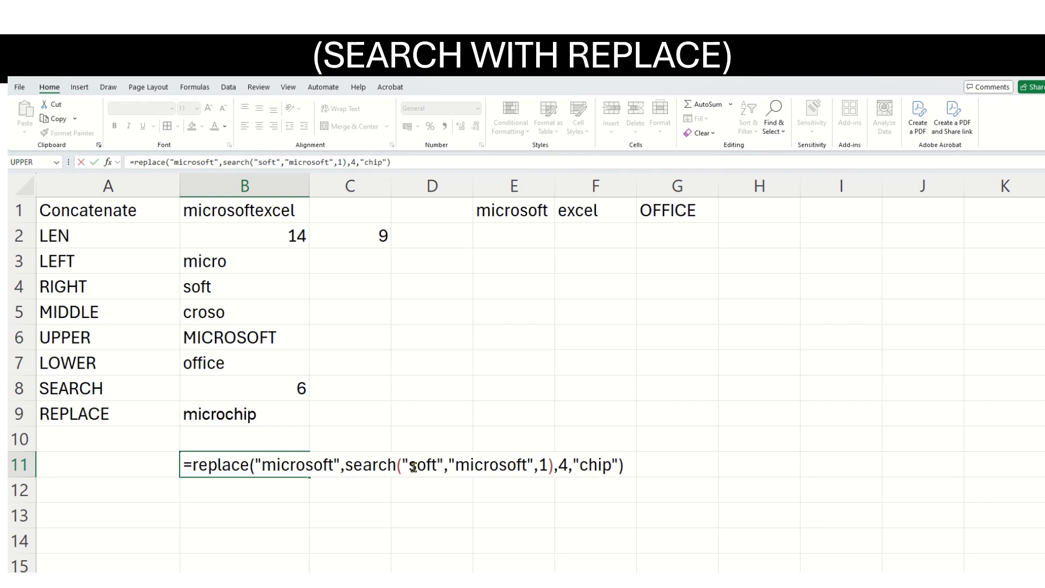
pyautogui.press('Return')
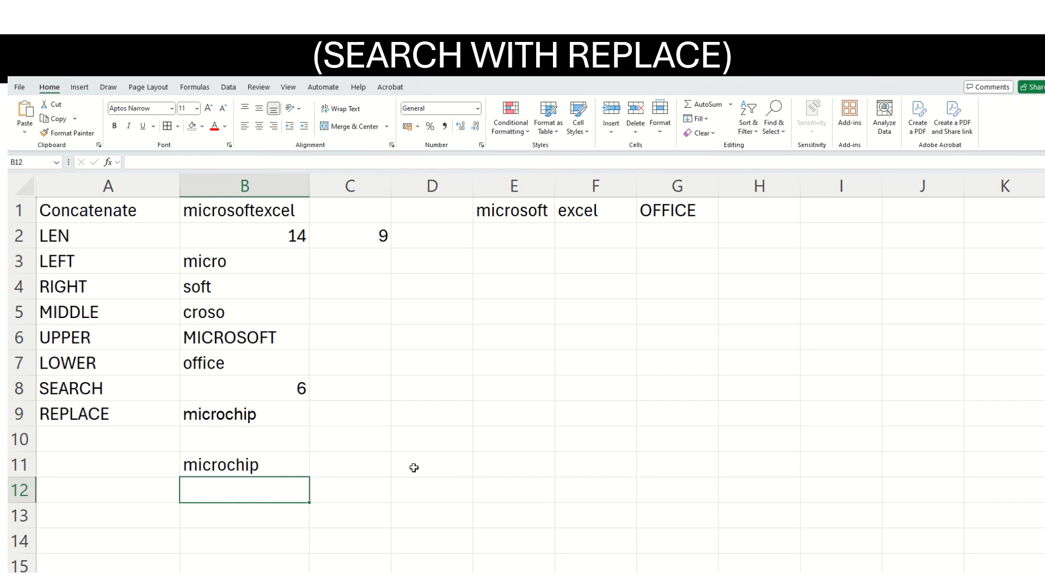
# Wrap the combined REPLACE and SEARCH formula in B11 in an UPPER function
pyautogui.click(277, 464)
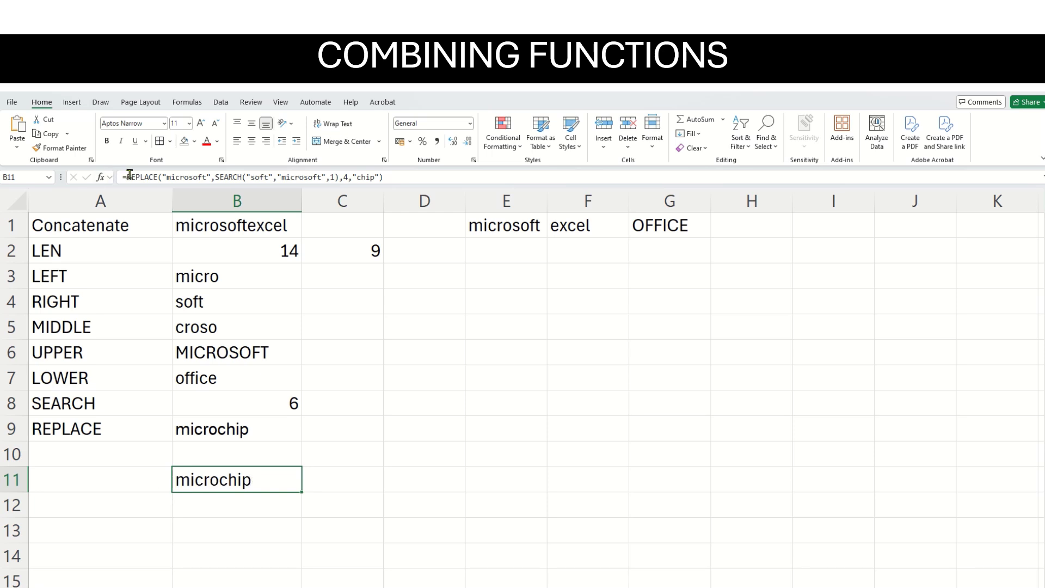
pyautogui.click(129, 176)
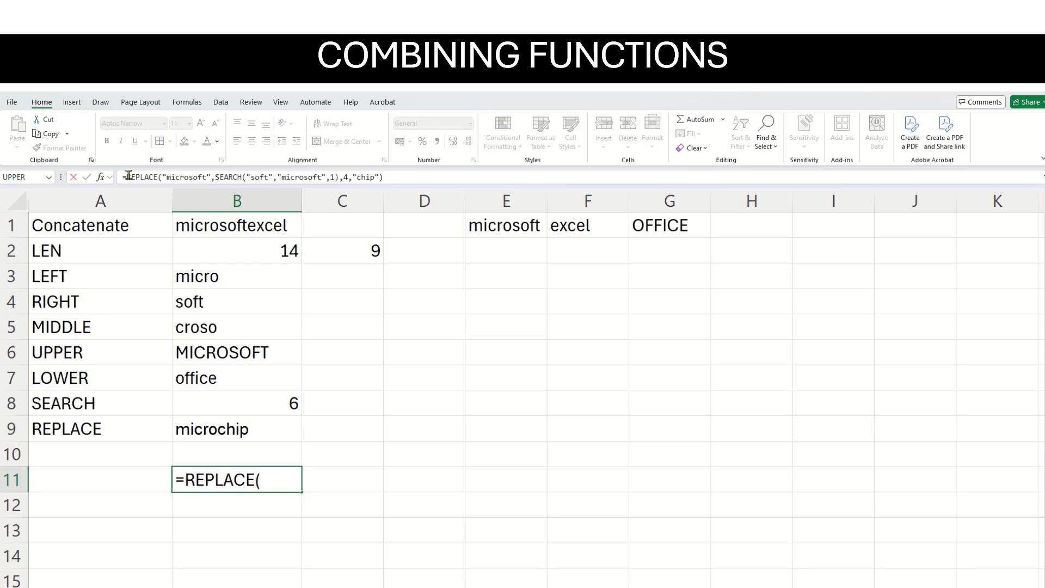
pyautogui.write('upp')
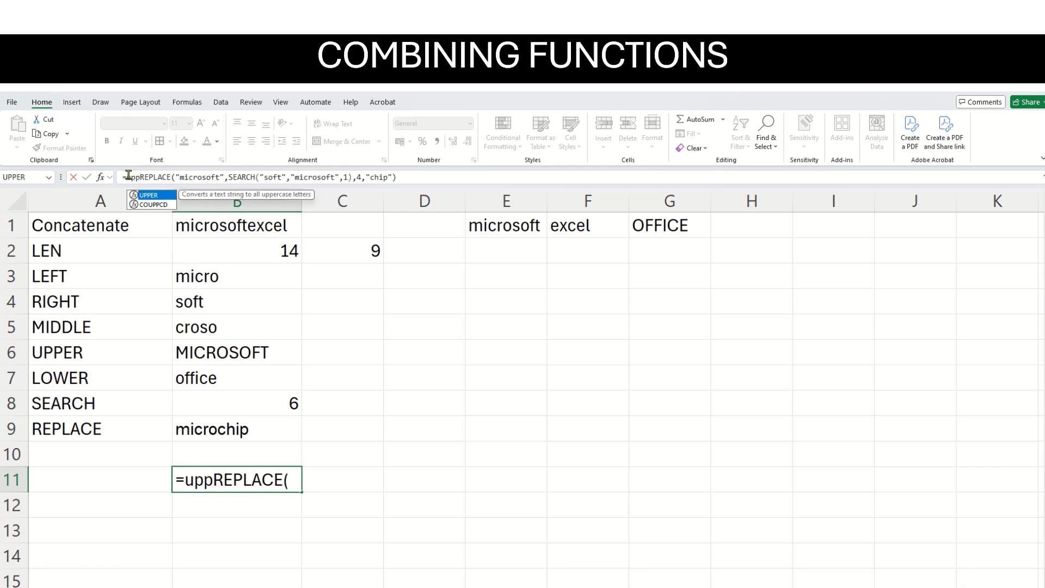
pyautogui.write('er')
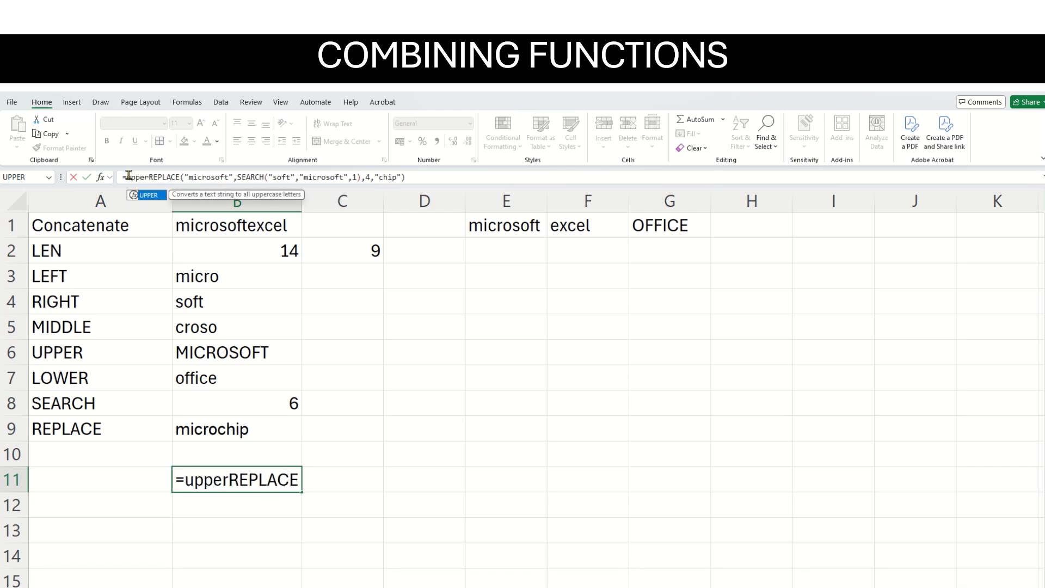
pyautogui.write('(')
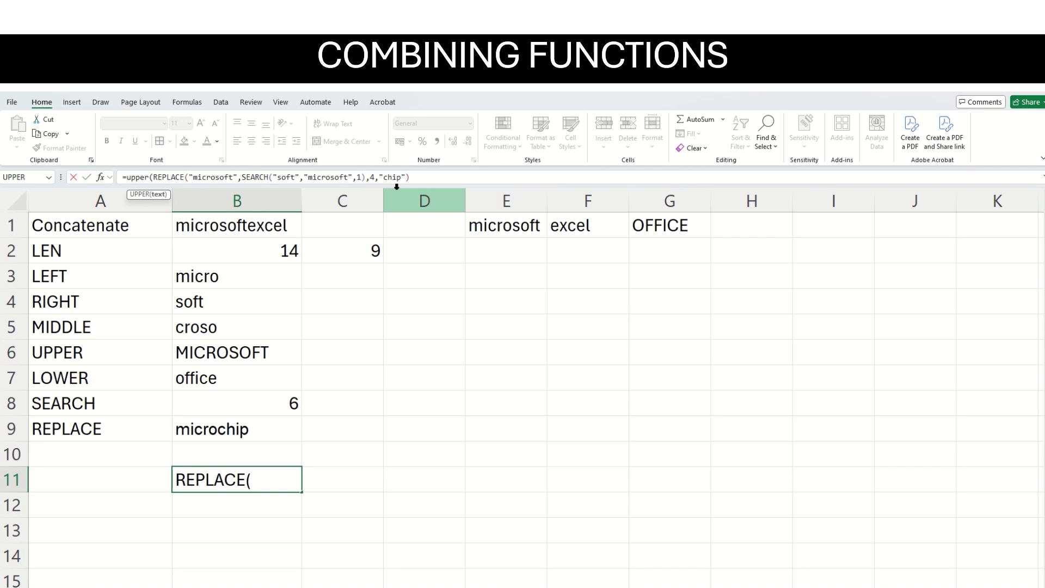
pyautogui.click(428, 177)
pyautogui.write(')')
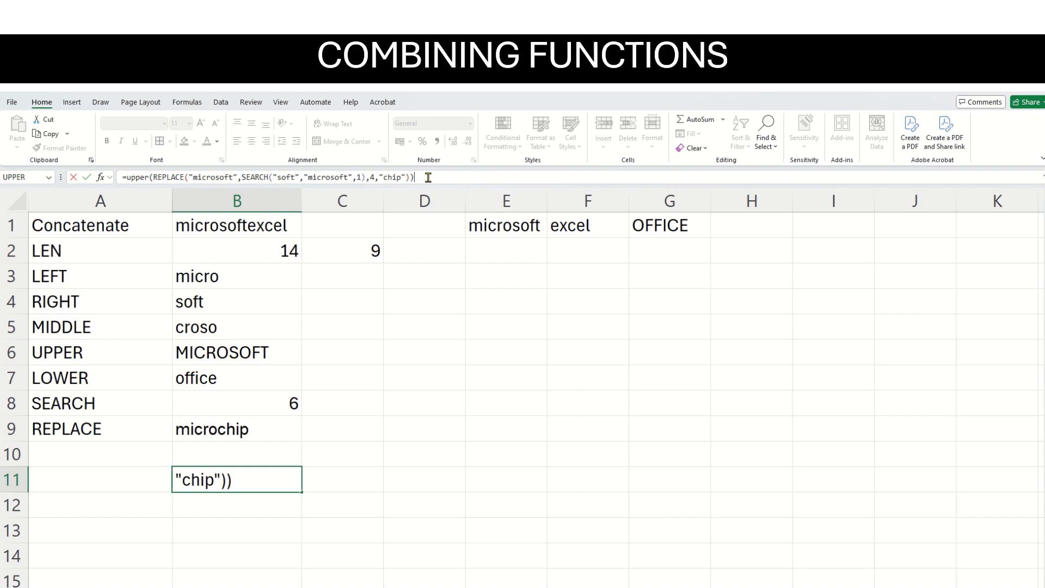
pyautogui.press('Return')
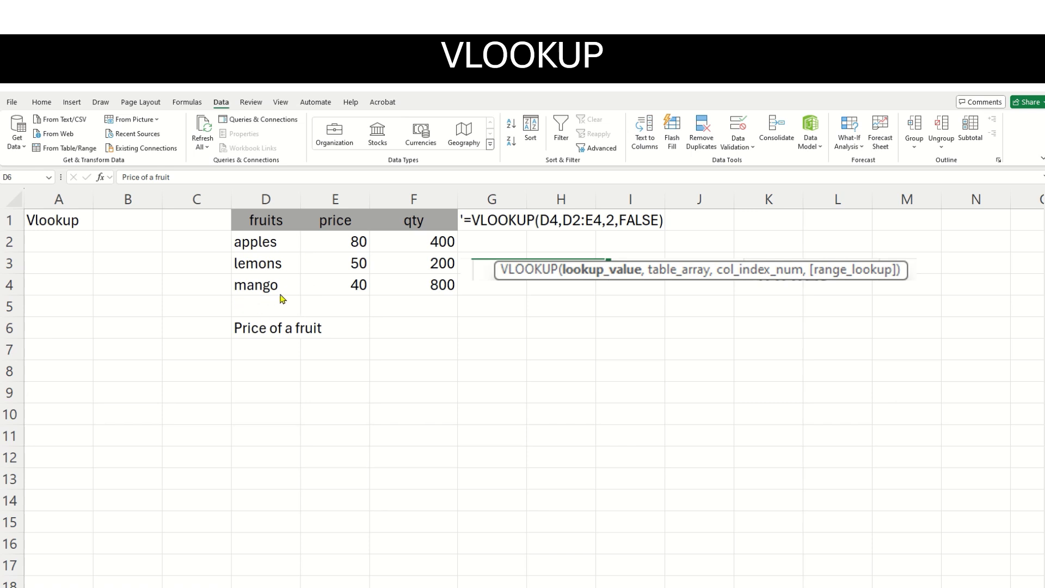
# Start a VLOOKUP formula in B1 with D4 as the lookup value and D2:E4 as the table array
pyautogui.click(101, 226)
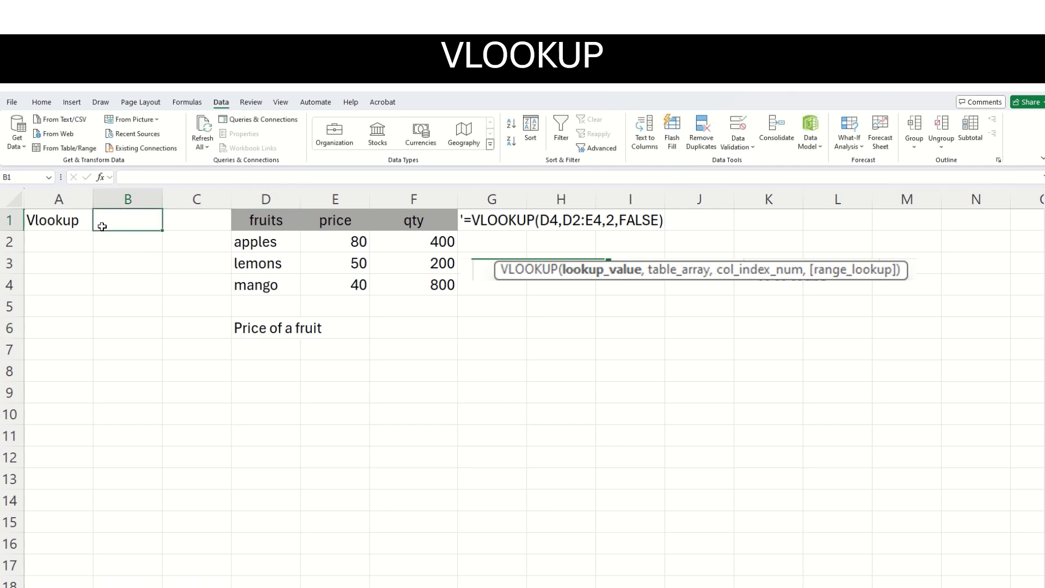
pyautogui.write('=')
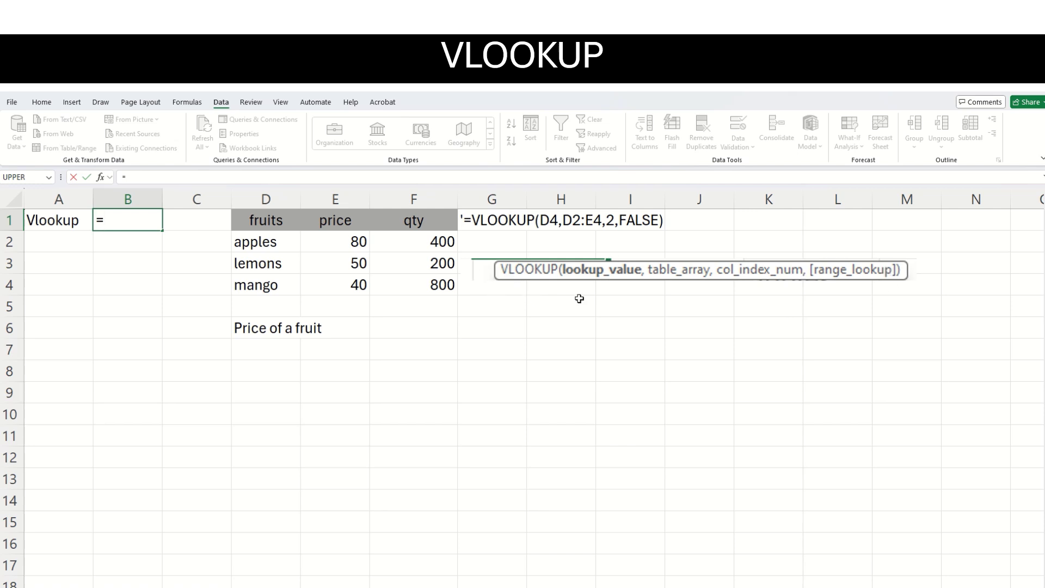
pyautogui.write('vlookup')
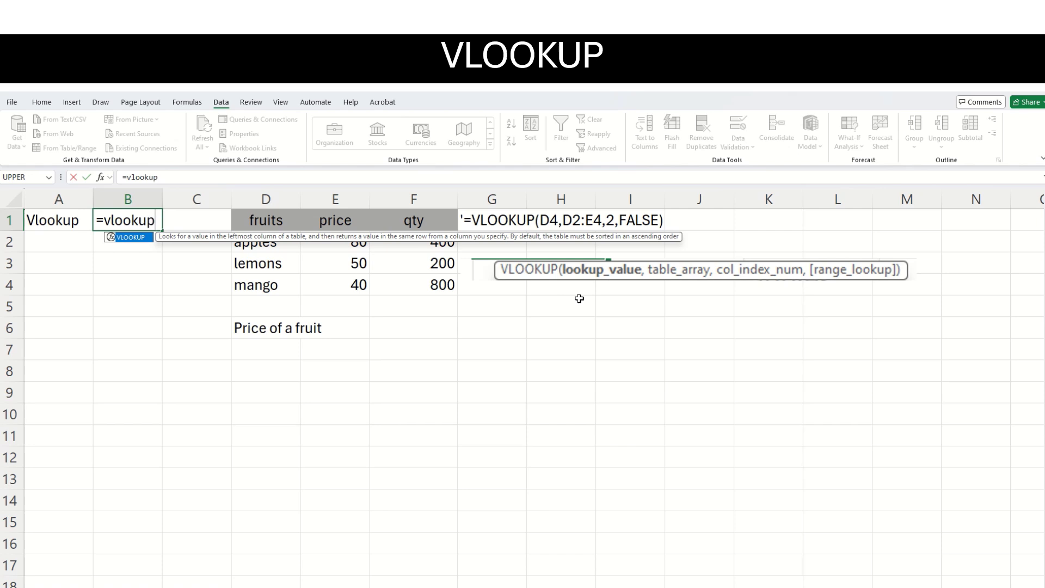
pyautogui.write('(')
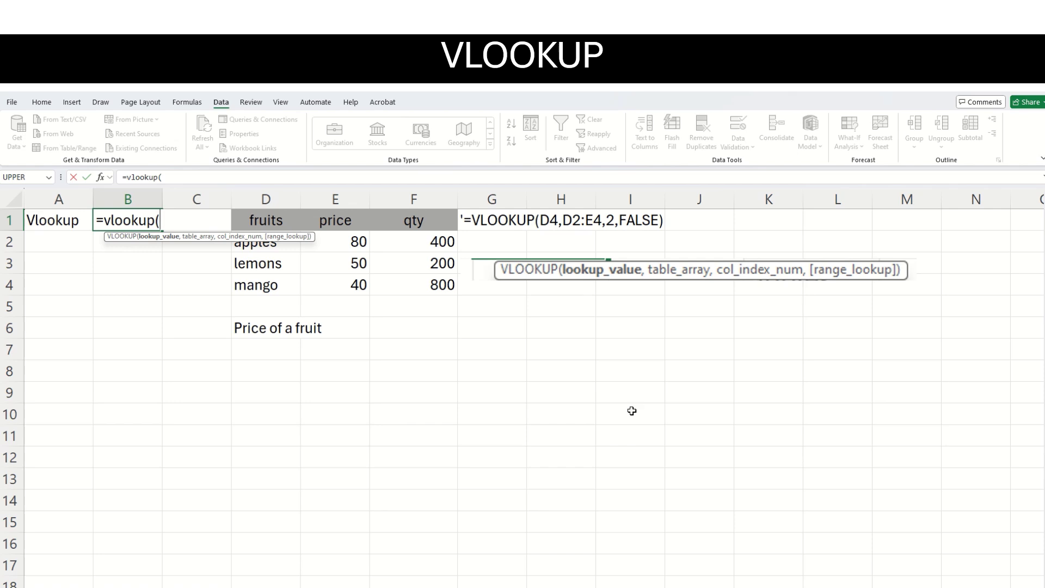
pyautogui.click(285, 286)
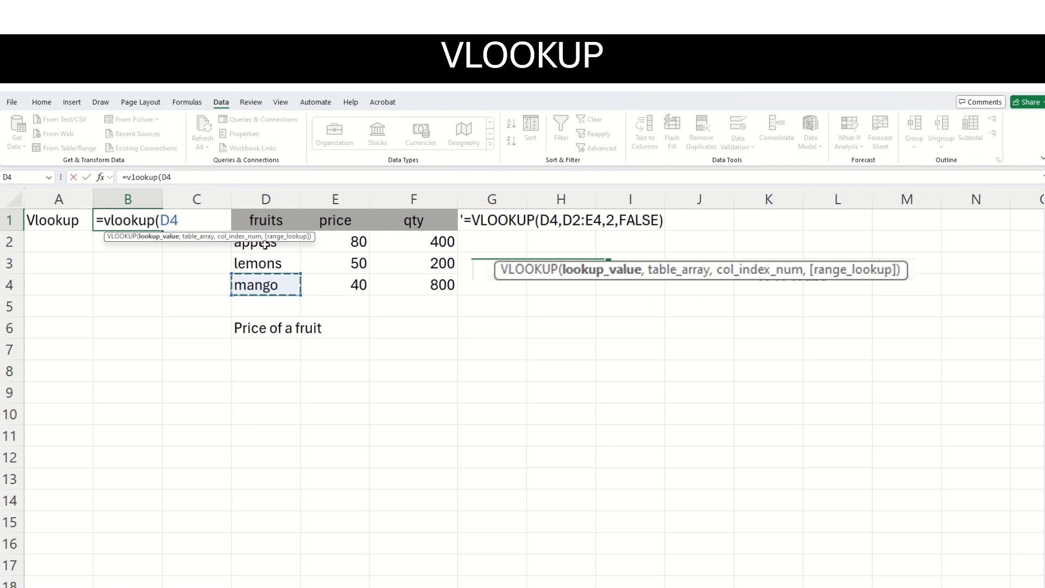
pyautogui.write(',')
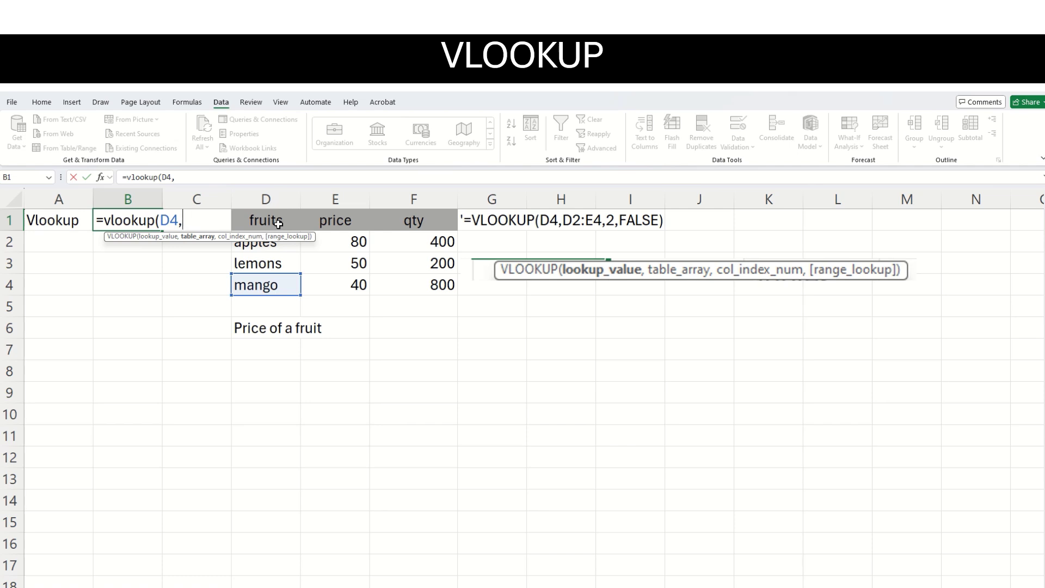
pyautogui.click(333, 242)
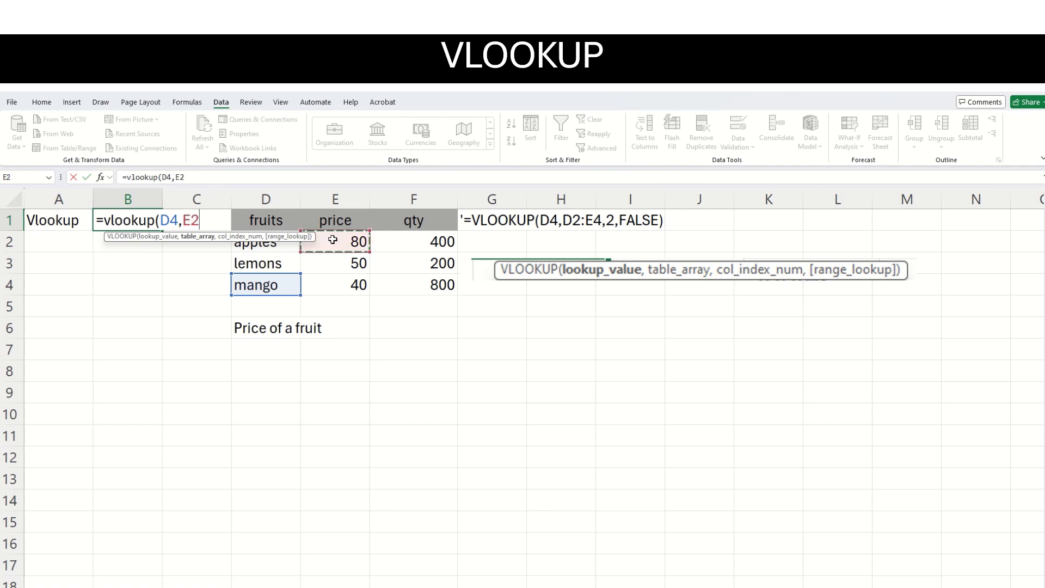
pyautogui.moveTo(333, 244); pyautogui.dragTo(268, 299)
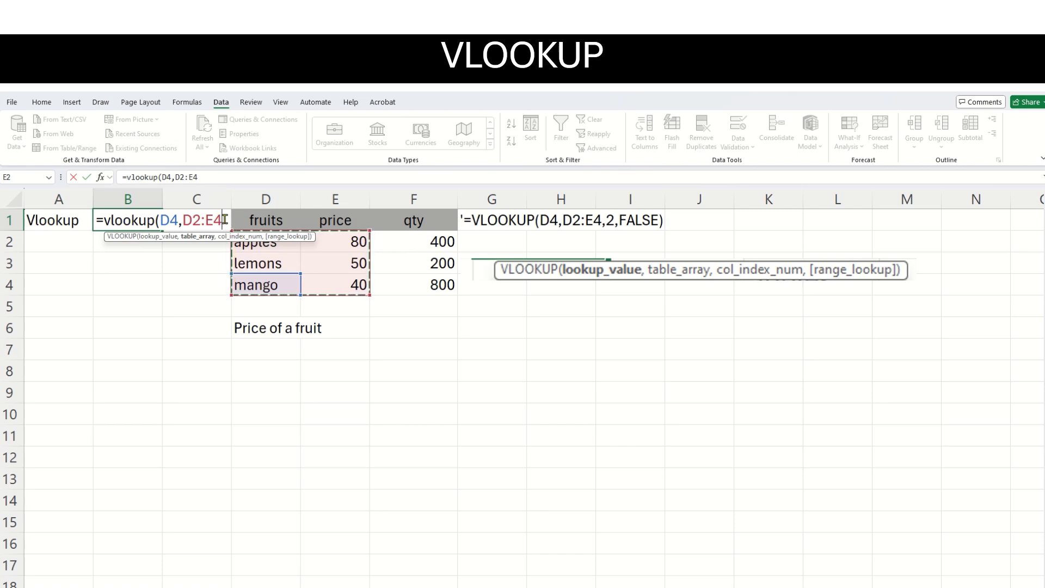
# Complete the VLOOKUP formula in B1 with column index 2 and FALSE for an exact match
pyautogui.write(',')
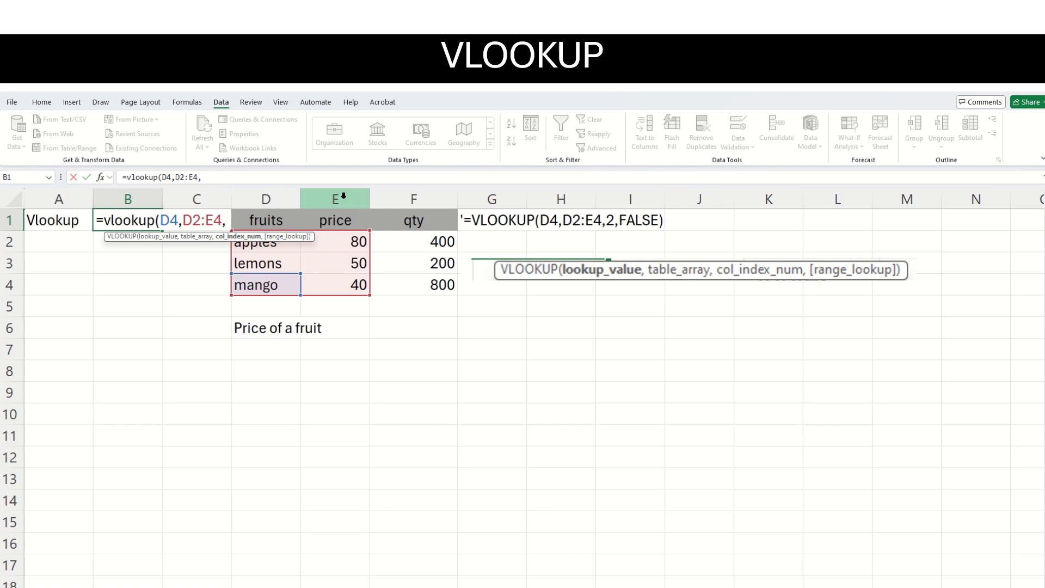
pyautogui.write('2')
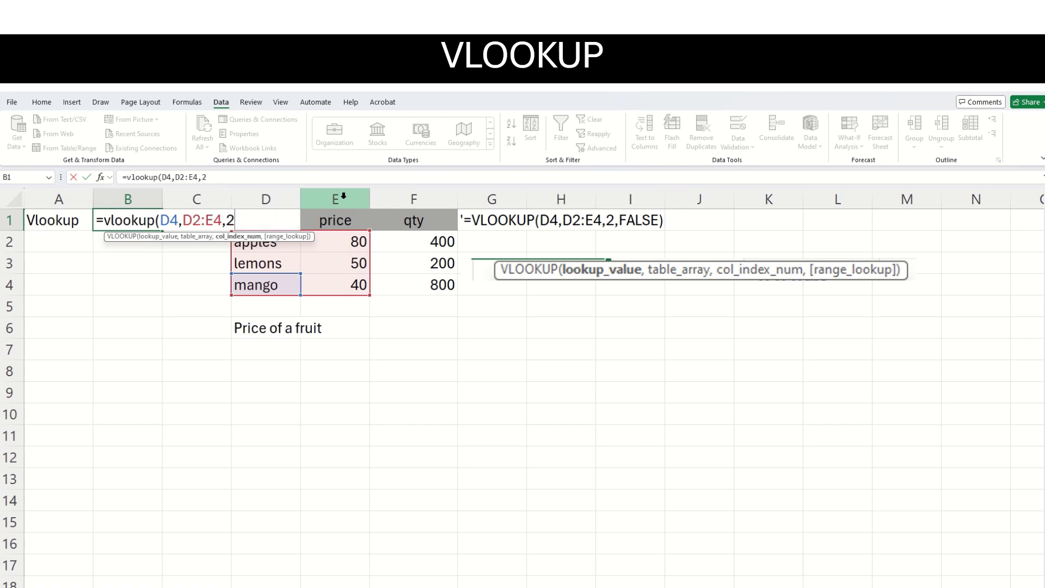
pyautogui.write(',')
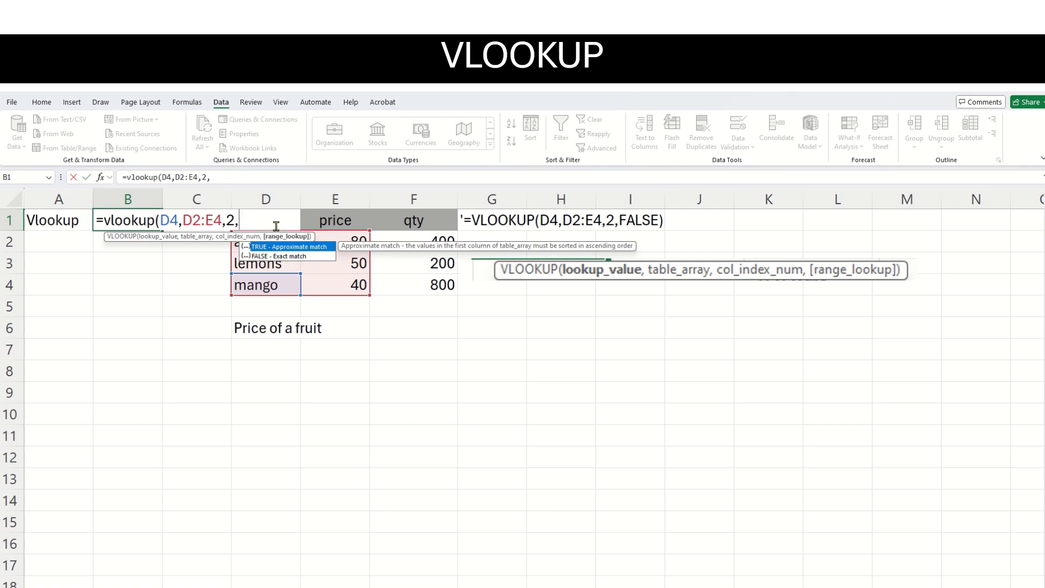
pyautogui.write('false')
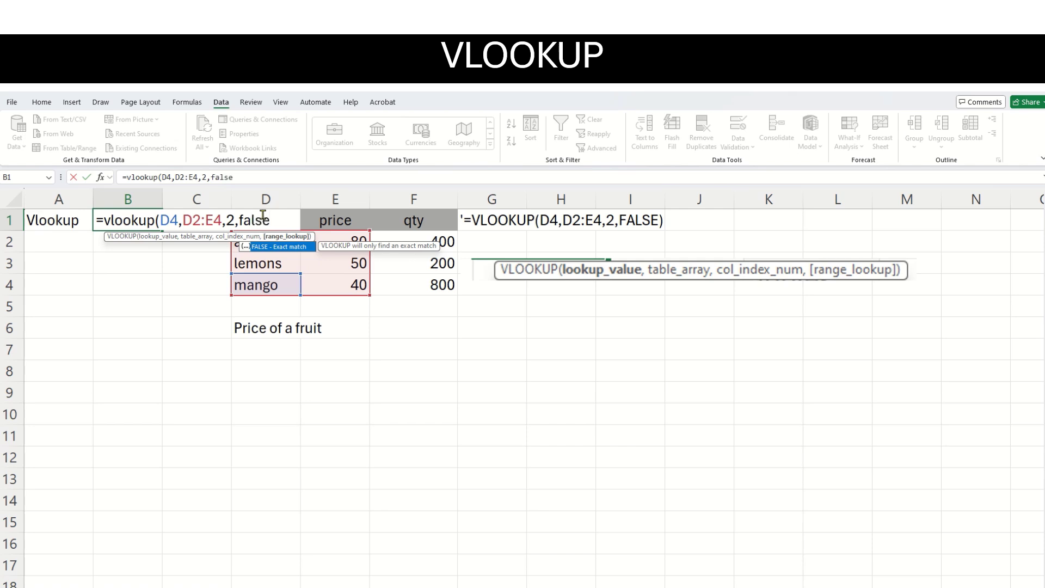
pyautogui.write(')')
pyautogui.press('Return')
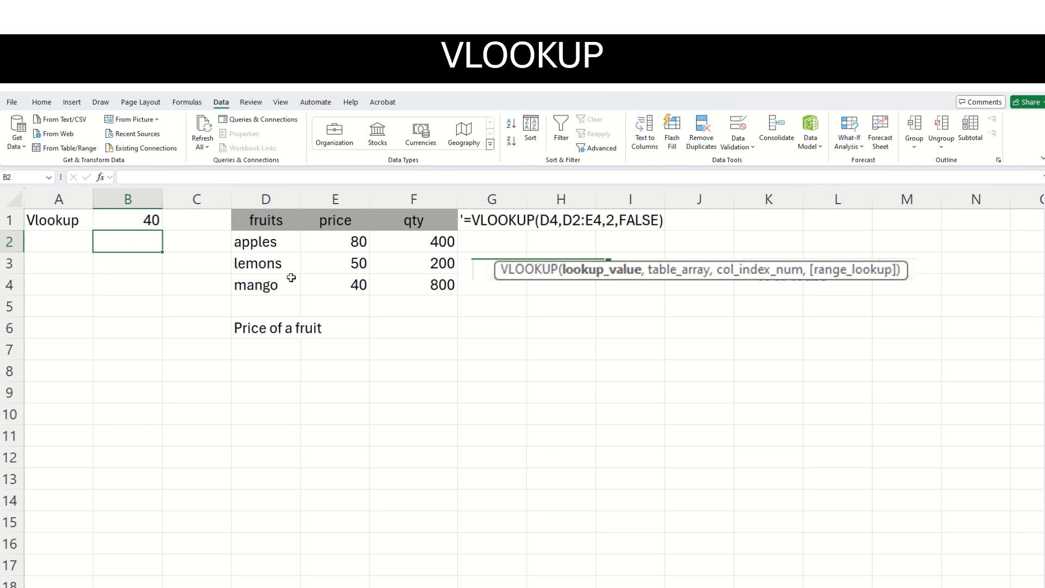
# Start a VLOOKUP formula in B2 with D3 as the lookup value and D2:F4 as the table array
pyautogui.doubleClick(111, 243)
pyautogui.write('=vlookup')
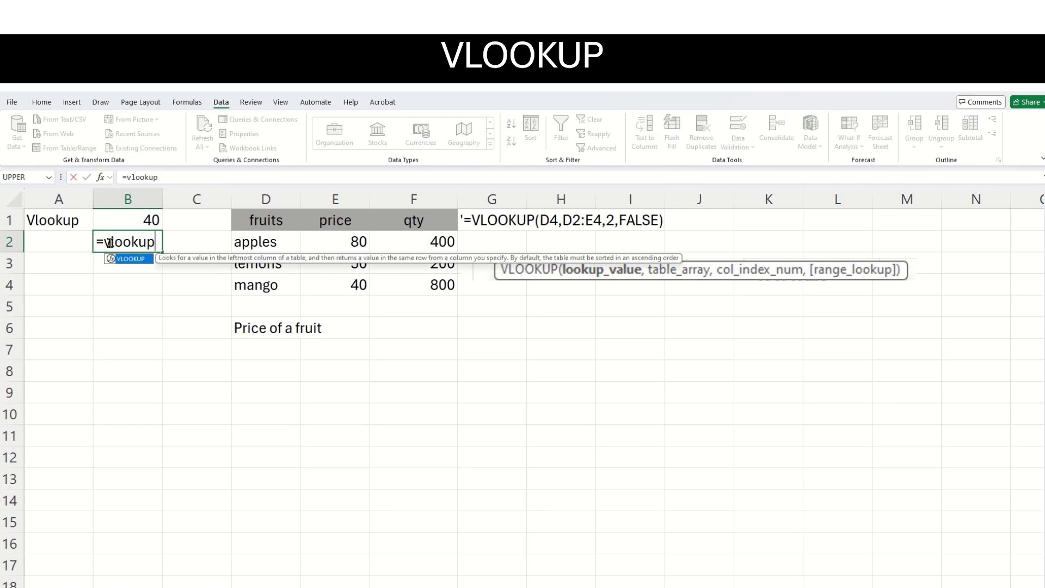
pyautogui.write('(')
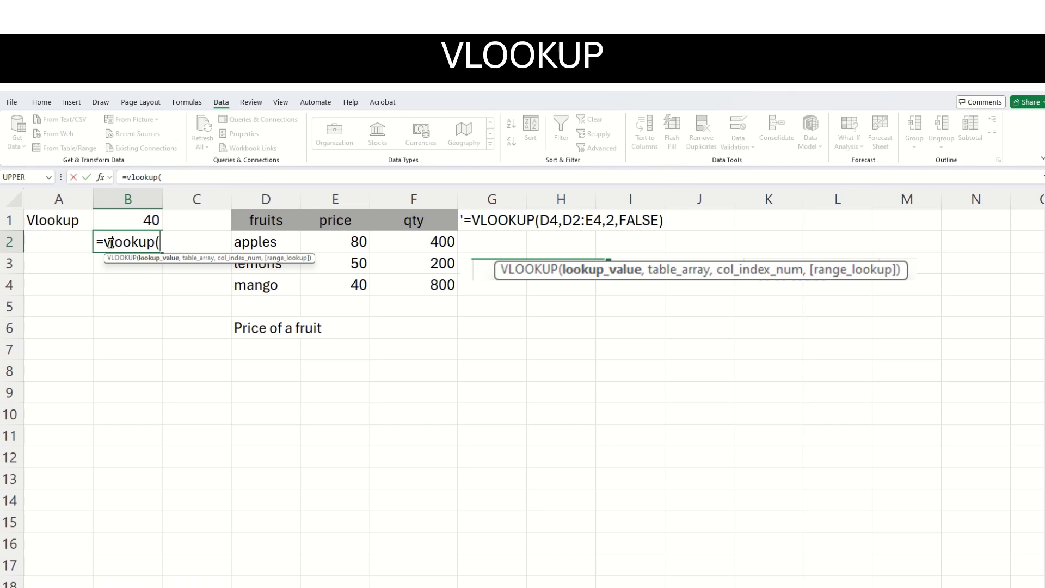
pyautogui.click(280, 266)
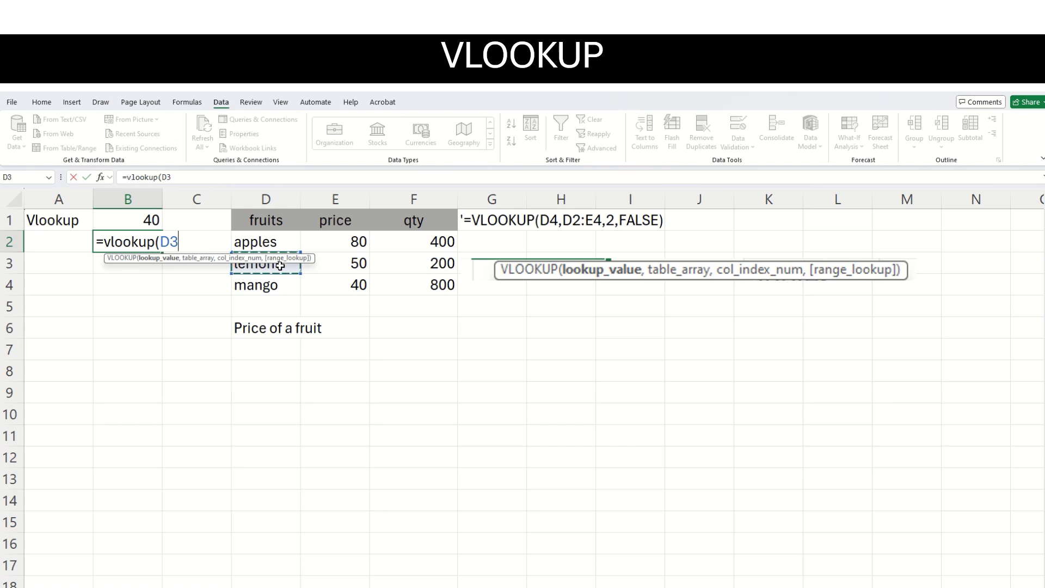
pyautogui.write(',')
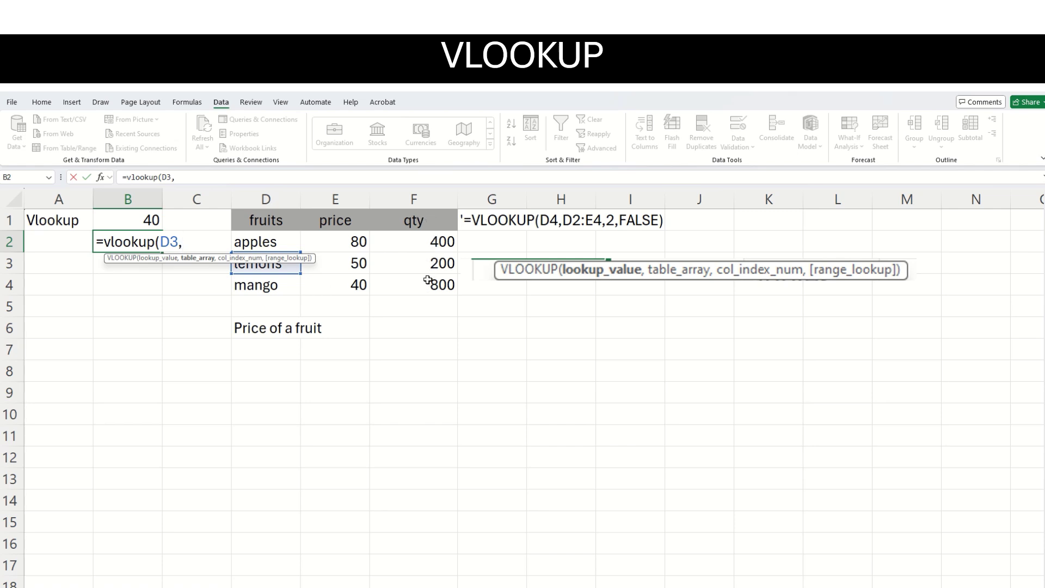
pyautogui.moveTo(250, 237); pyautogui.dragTo(402, 291)
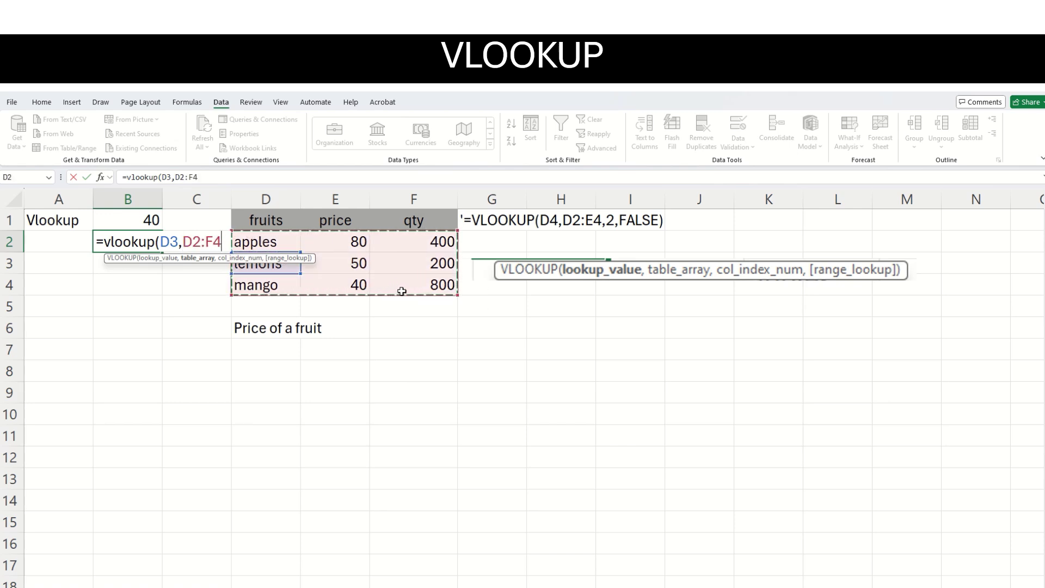
# Finish the VLOOKUP formula in B2 with column index 3 and FALSE for an exact match
pyautogui.write(',')
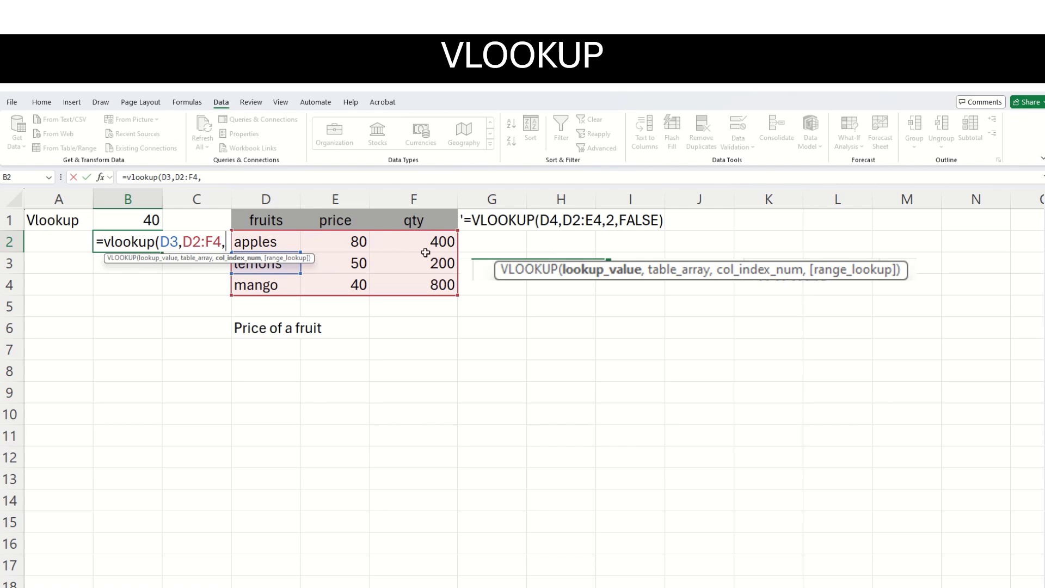
pyautogui.write('3')
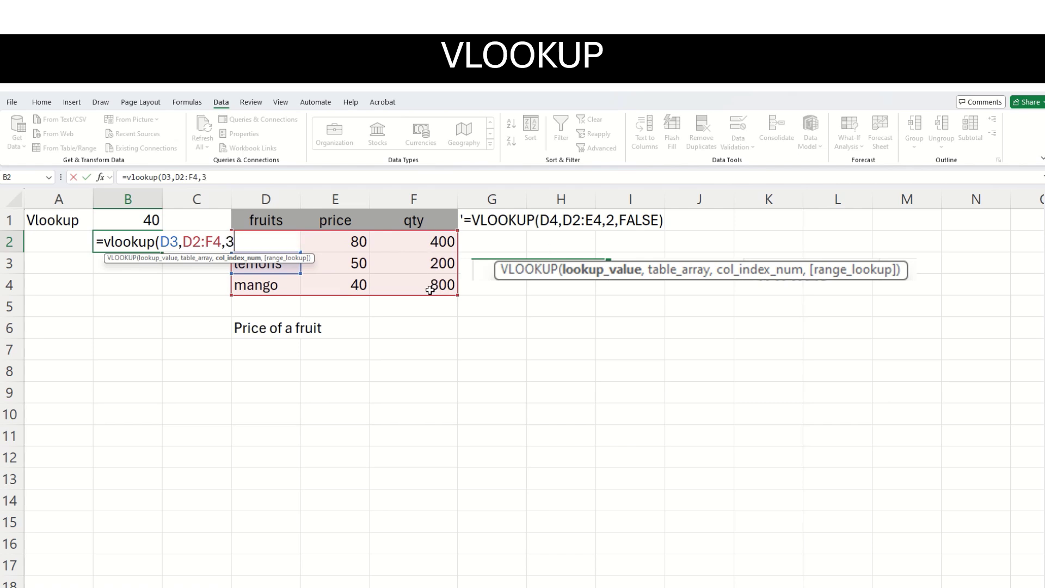
pyautogui.write(',FALSE')
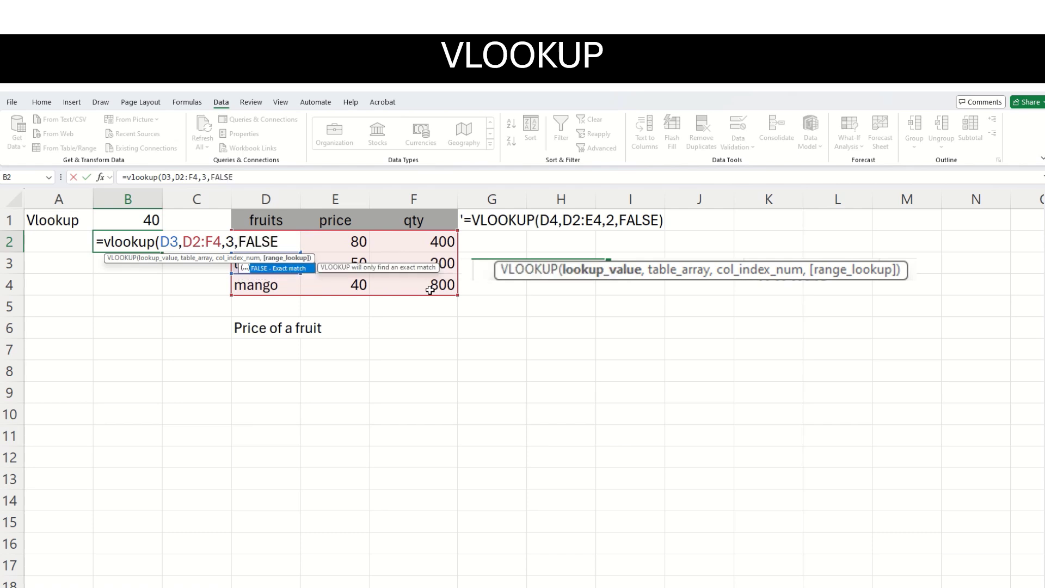
pyautogui.write(')')
pyautogui.press('Return')
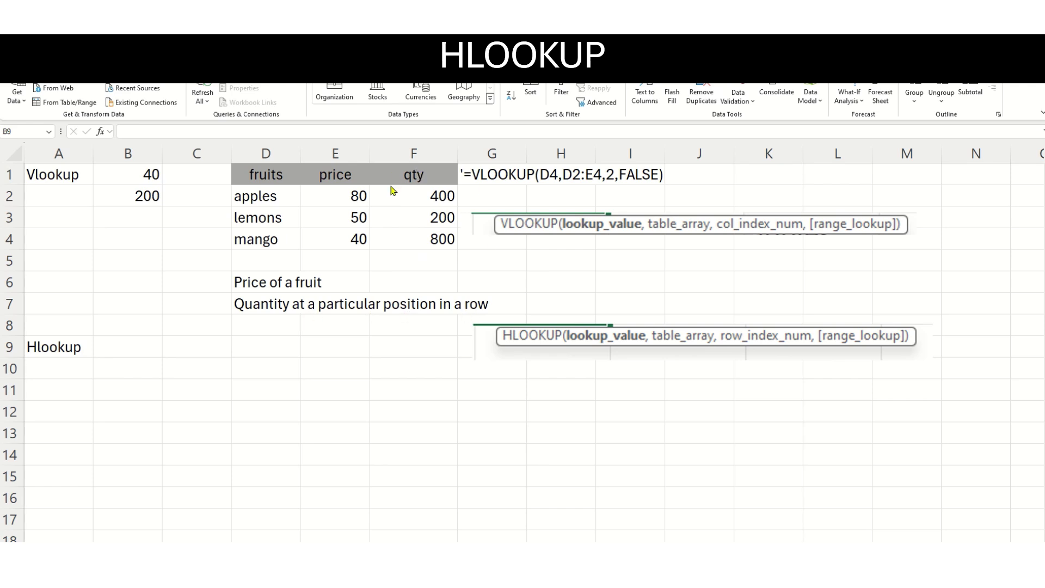
# Start an HLOOKUP formula in B9 with "qty" as the lookup value and D1:F4 as the table array
pyautogui.click(118, 351)
pyautogui.write('=h')
pyautogui.press('BackSpace')
pyautogui.write('hlookup')
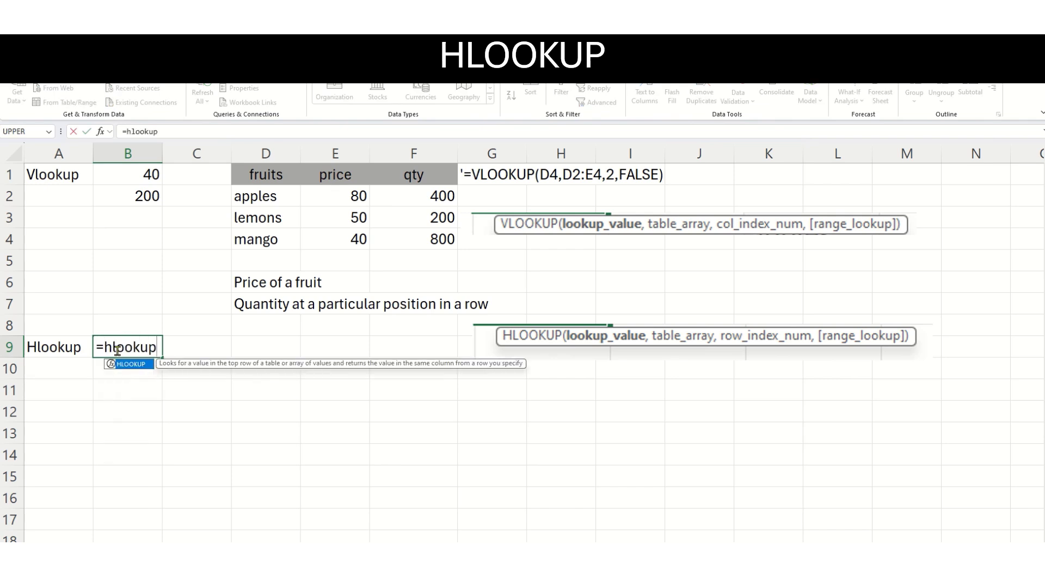
pyautogui.write('(')
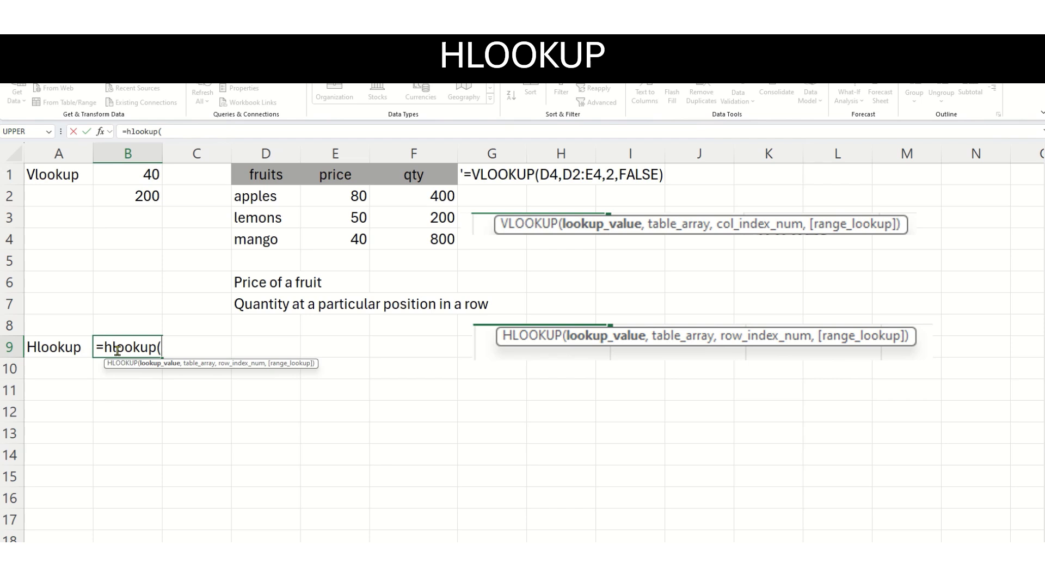
pyautogui.write('"qty",')
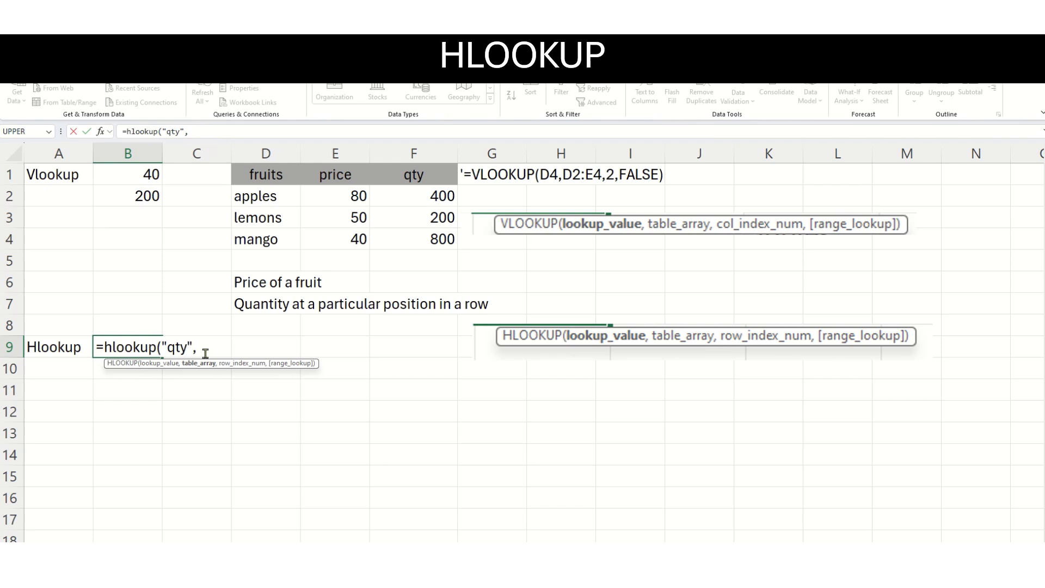
pyautogui.moveTo(254, 169); pyautogui.dragTo(415, 234)
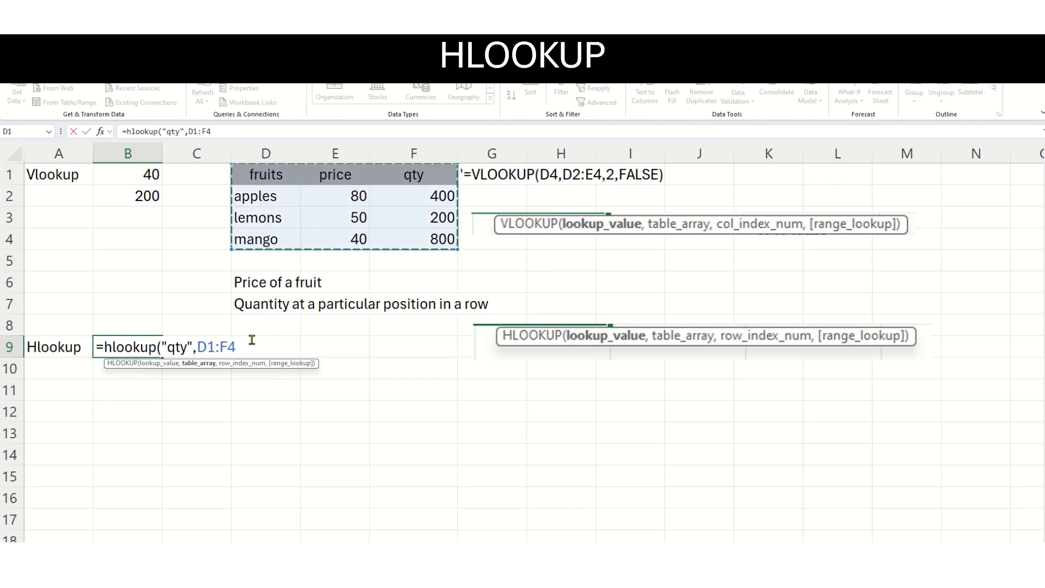
# Complete the HLOOKUP formula in B9 with row index 4 and FALSE, and check its result against the table
pyautogui.write(',')
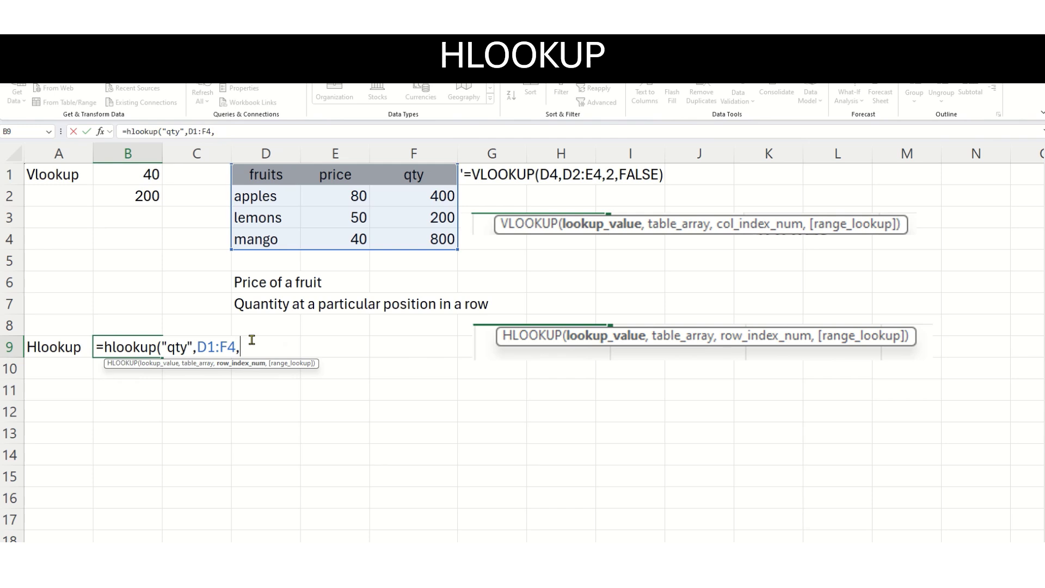
pyautogui.write('4,false')
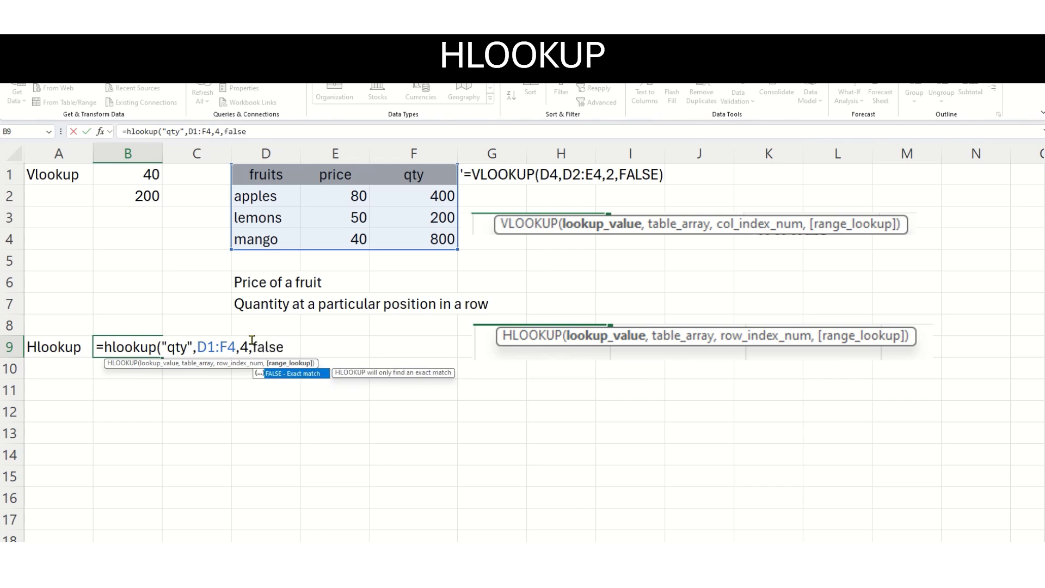
pyautogui.write(')')
pyautogui.press('Return')
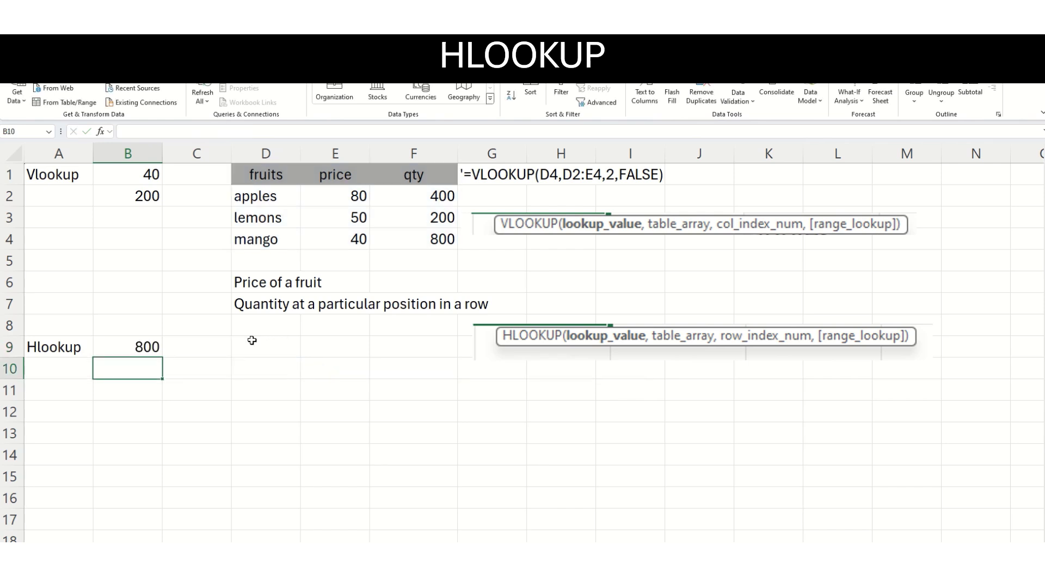
pyautogui.click(136, 350)
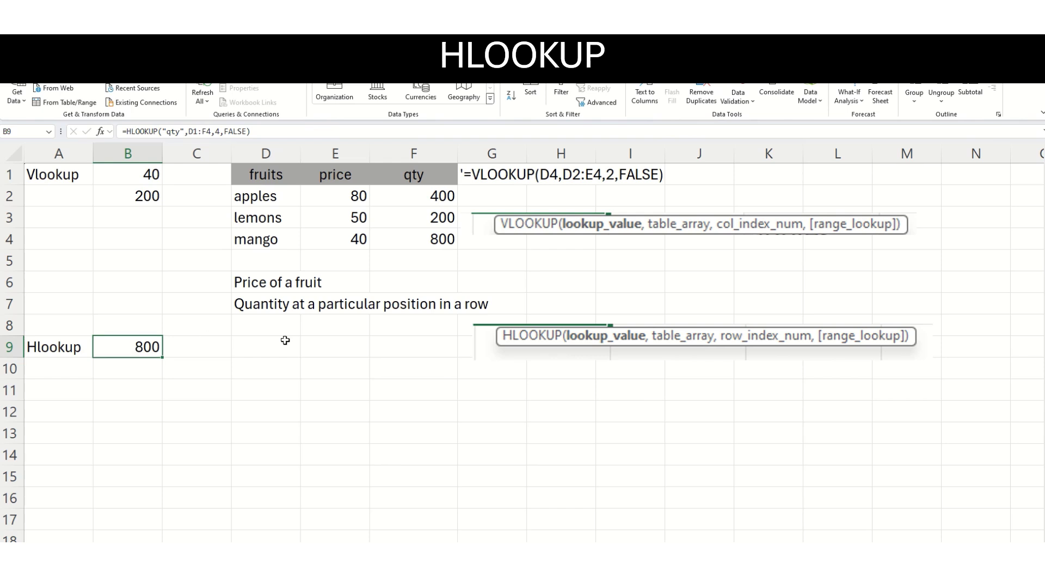
pyautogui.keyDown('shift'); pyautogui.click(413, 245); pyautogui.keyUp('shift')
pyautogui.click(413, 245)
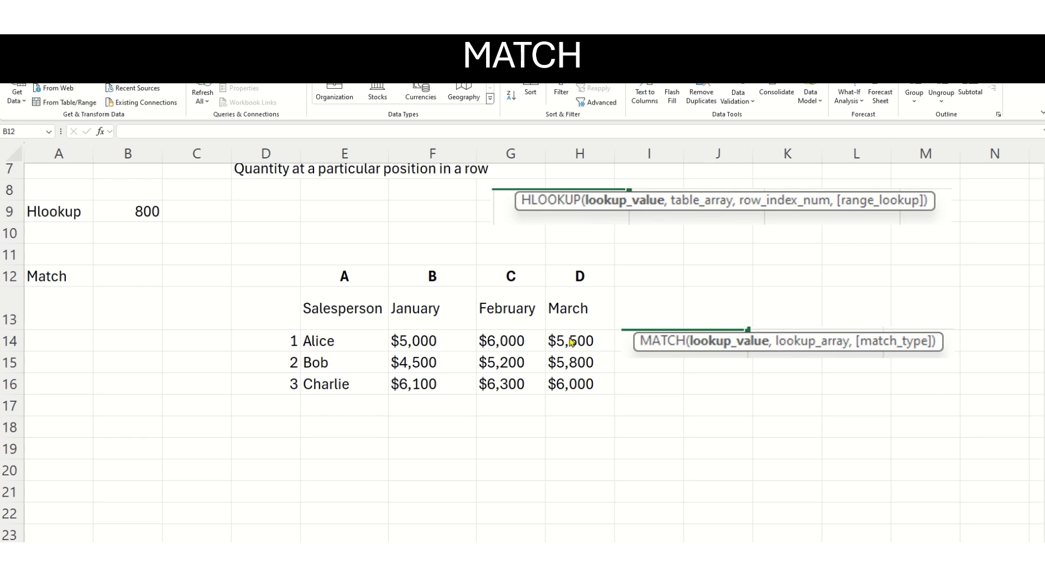
# Start a MATCH formula in B12 with the second salesperson's name as the lookup value and E14:E16 as the lookup array
pyautogui.click(122, 280)
pyautogui.write('=match')
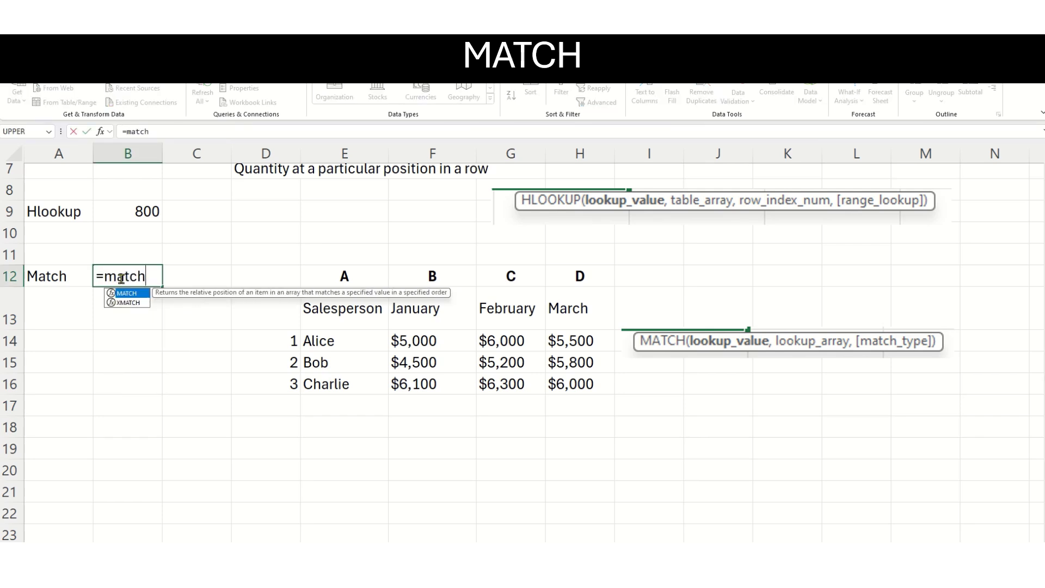
pyautogui.write('(')
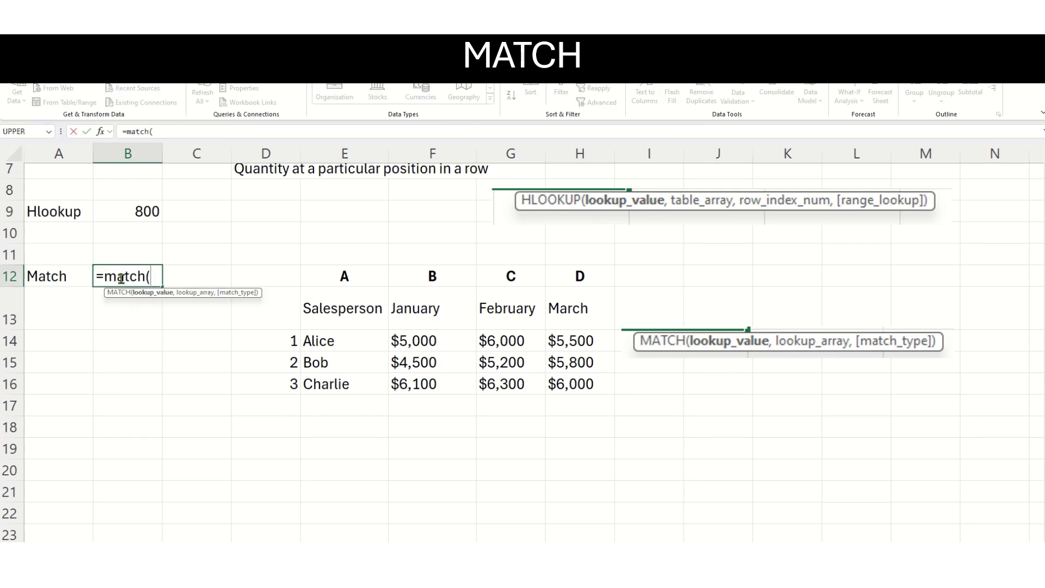
pyautogui.write('"Bob",')
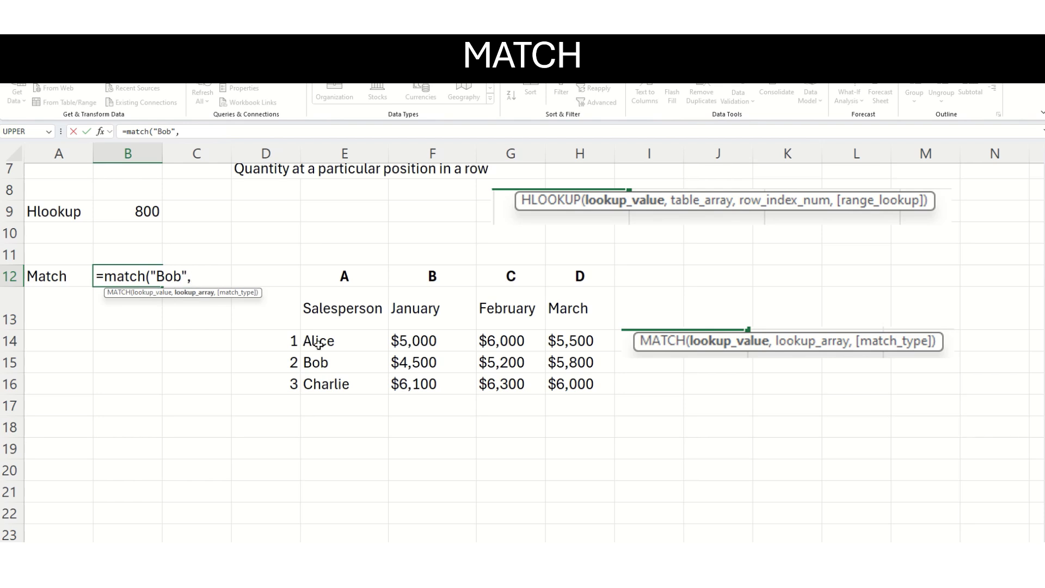
pyautogui.click(342, 340)
pyautogui.moveTo(342, 340); pyautogui.dragTo(341, 381)
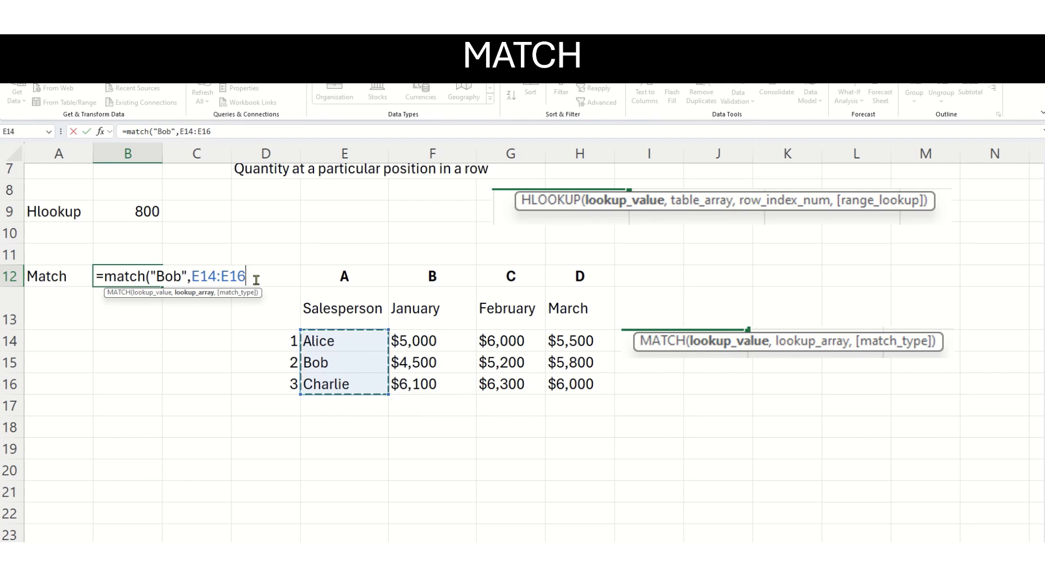
# Finish the MATCH formula in B12 with match type 0 for an exact match, and check its result against the salesperson list
pyautogui.write(',')
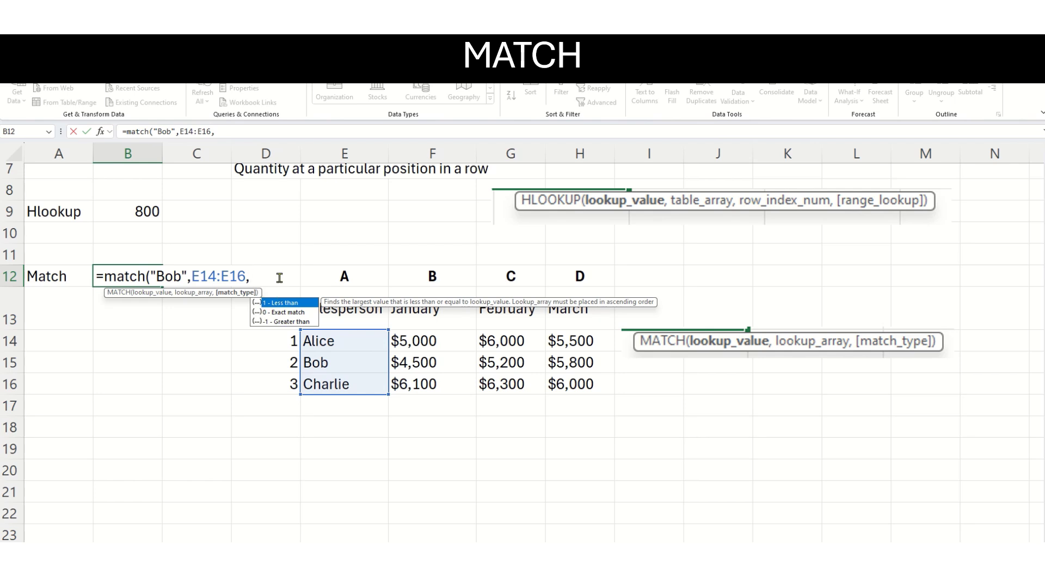
pyautogui.write('0')
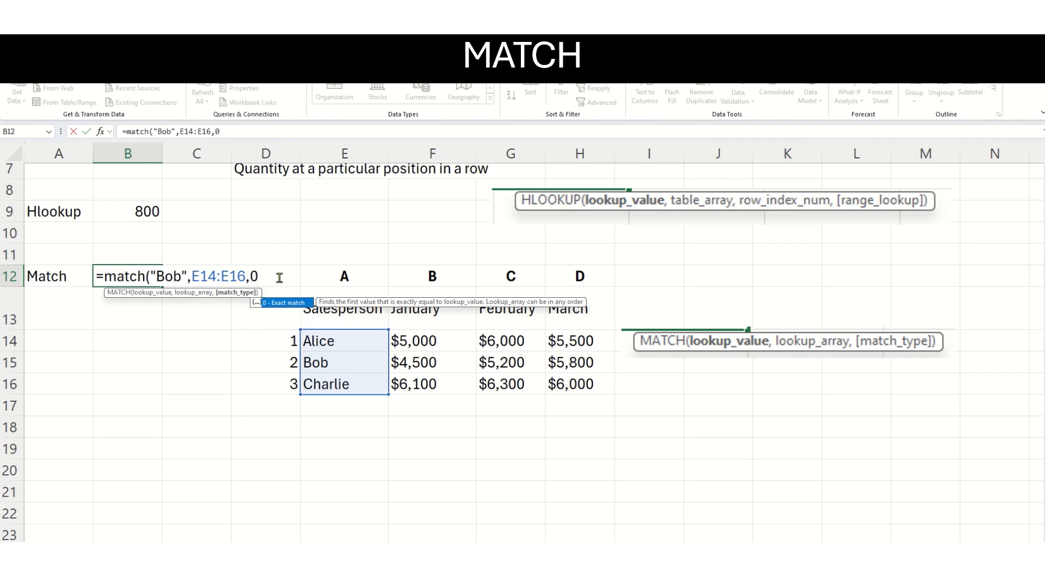
pyautogui.write(')')
pyautogui.press('Return')
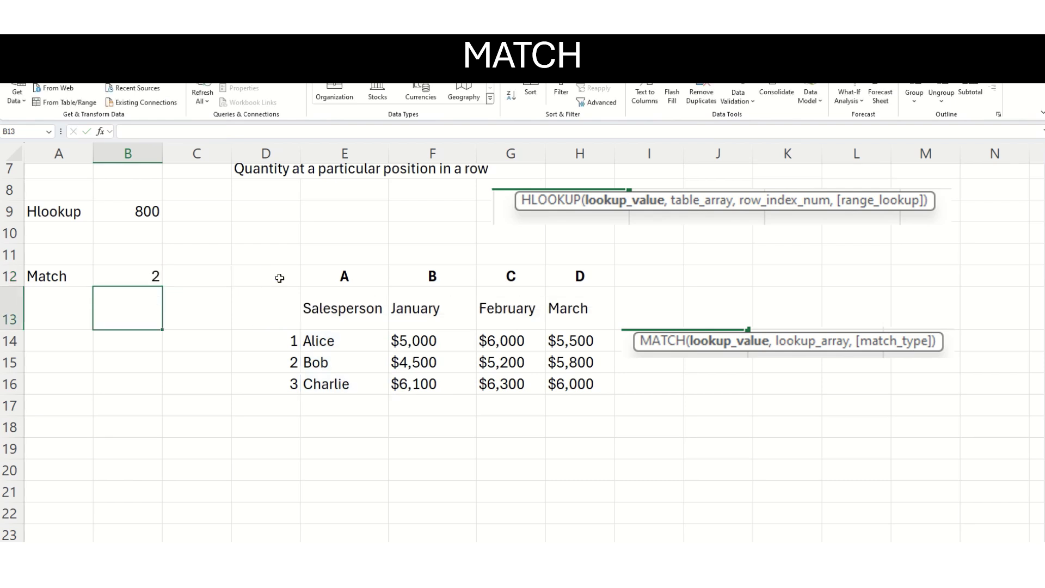
pyautogui.click(142, 284)
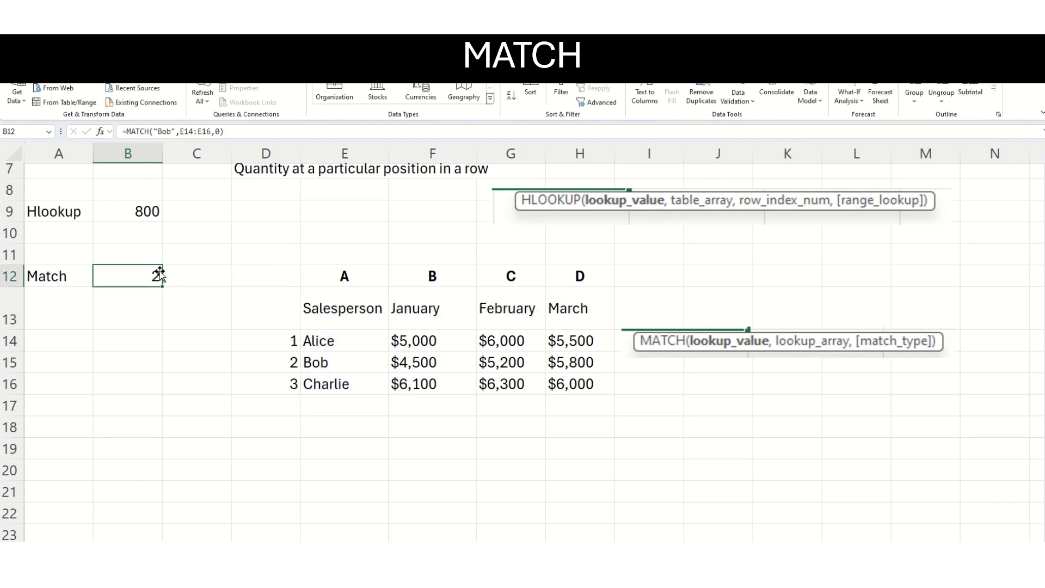
pyautogui.click(338, 358)
pyautogui.moveTo(339, 342); pyautogui.dragTo(349, 381)
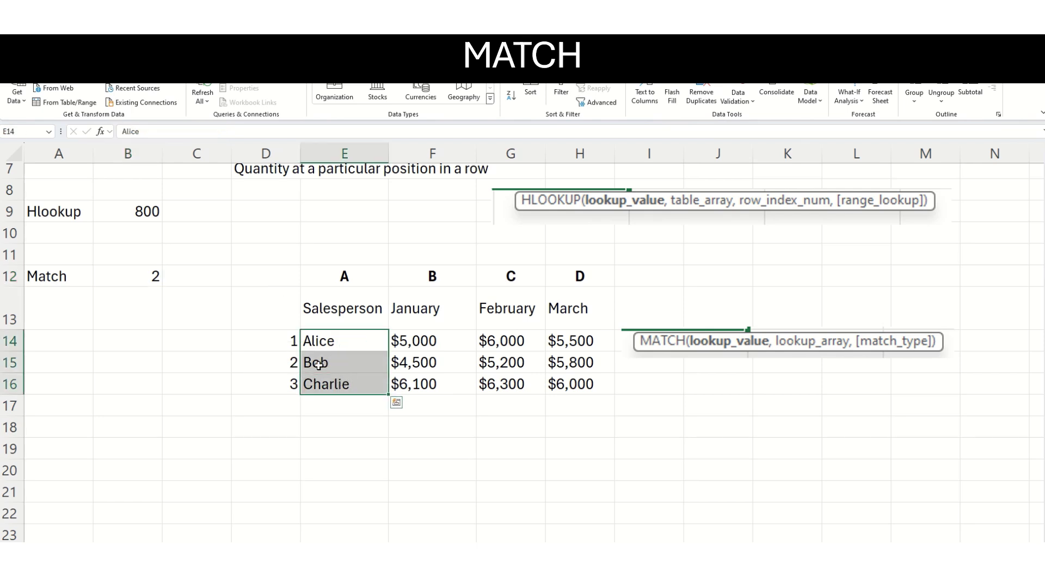
pyautogui.click(342, 362)
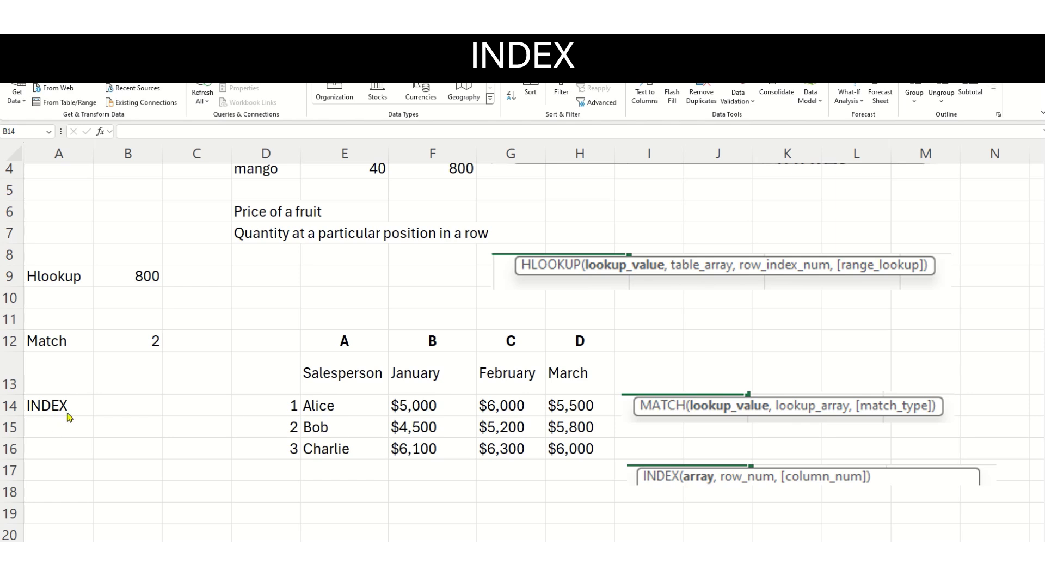
pyautogui.click(130, 408)
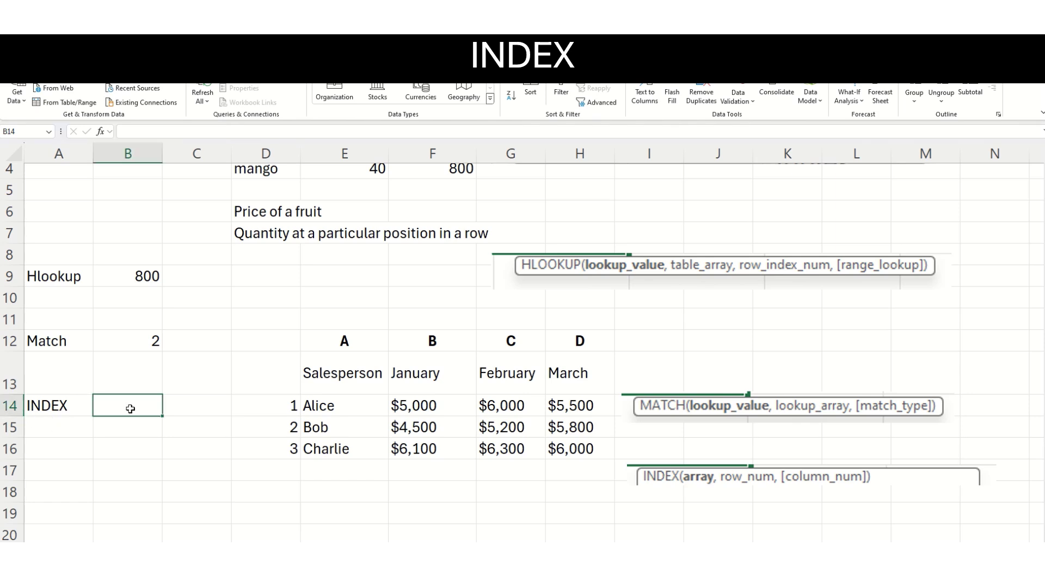
pyautogui.write('=index')
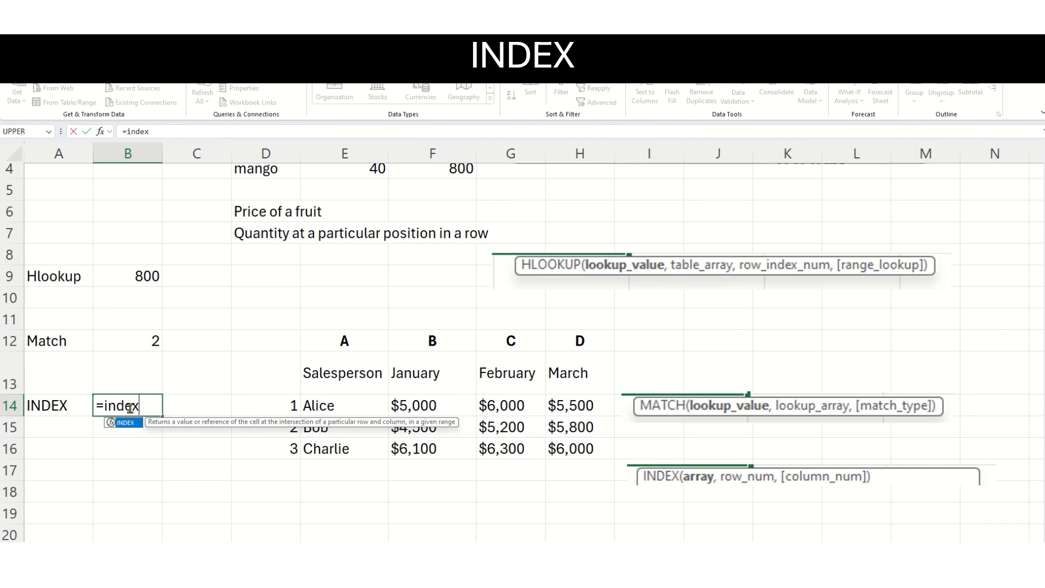
pyautogui.click(409, 408)
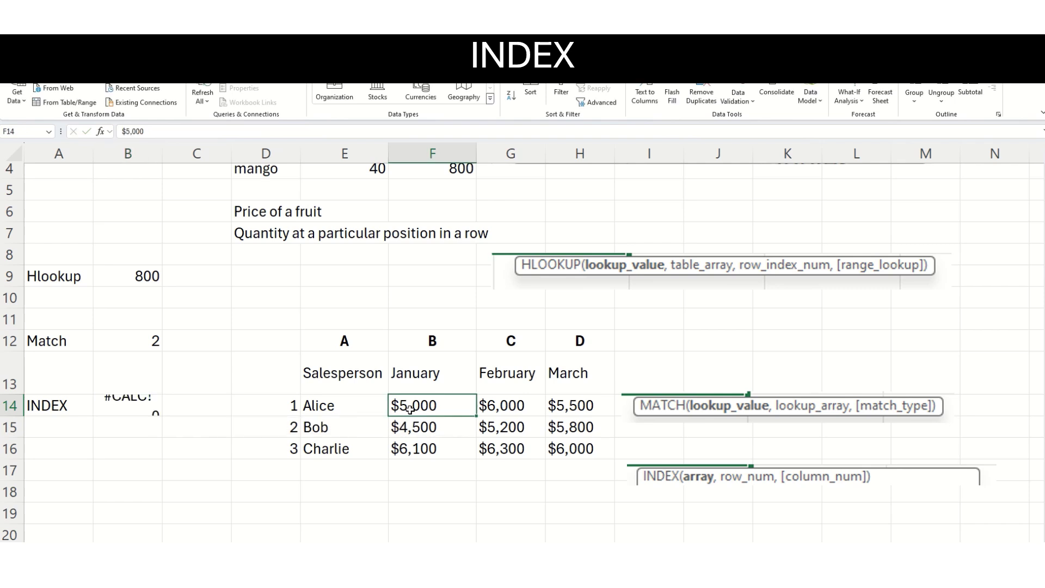
# Examine the sales amounts in F14:H16 and locate the cell where the second salesperson's row meets the February column
pyautogui.moveTo(409, 408); pyautogui.dragTo(576, 452)
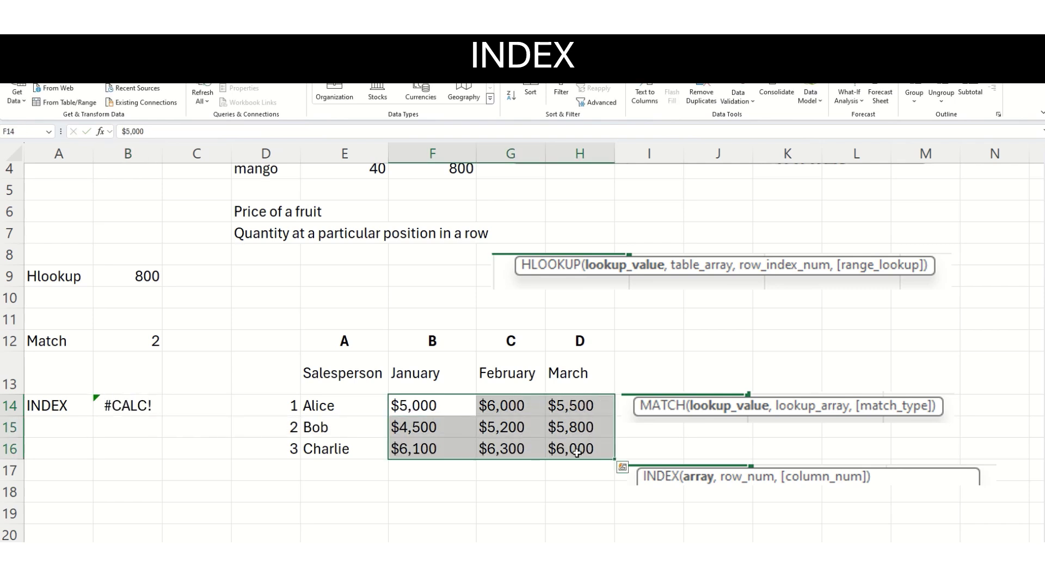
pyautogui.moveTo(508, 341); pyautogui.dragTo(501, 455)
pyautogui.moveTo(319, 426); pyautogui.dragTo(491, 430)
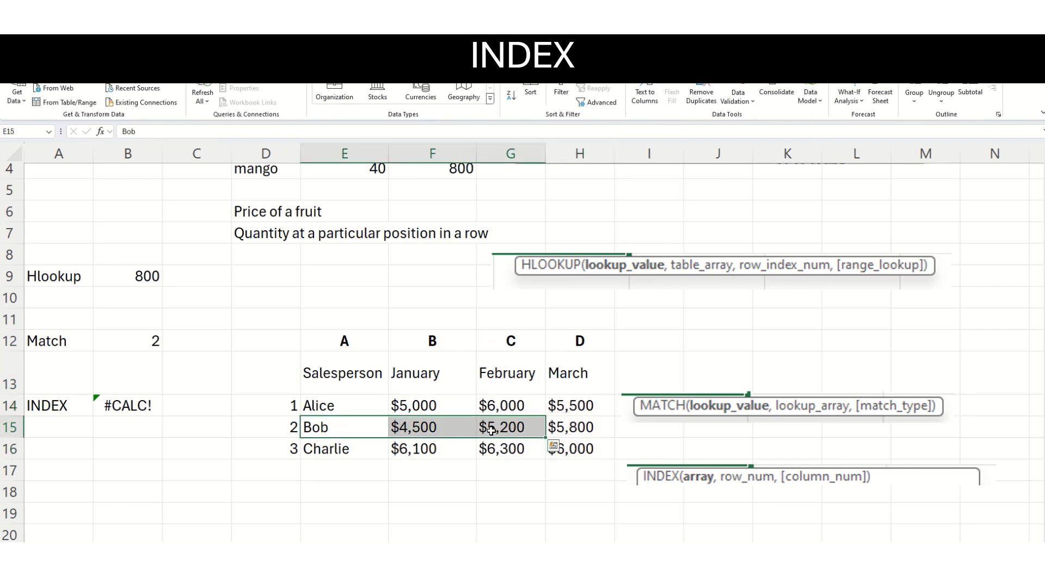
pyautogui.click(338, 426)
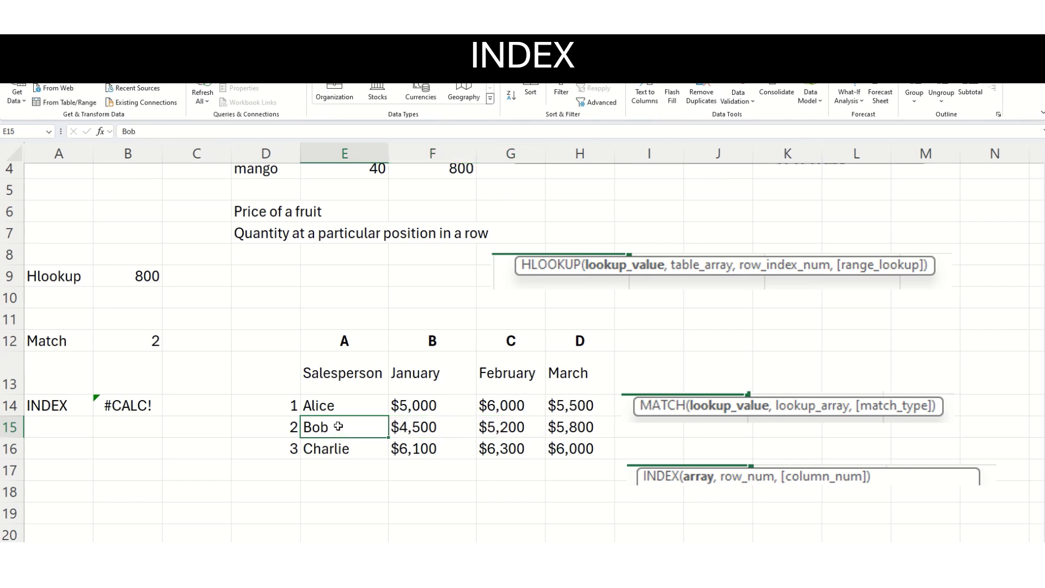
pyautogui.moveTo(326, 426); pyautogui.dragTo(509, 426)
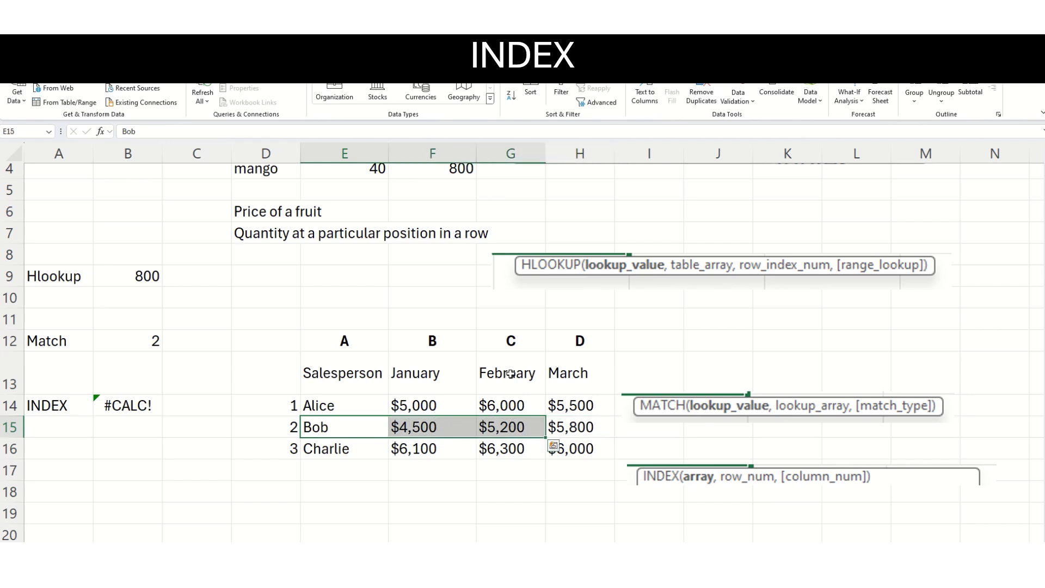
pyautogui.moveTo(511, 374); pyautogui.dragTo(514, 422)
pyautogui.click(513, 425)
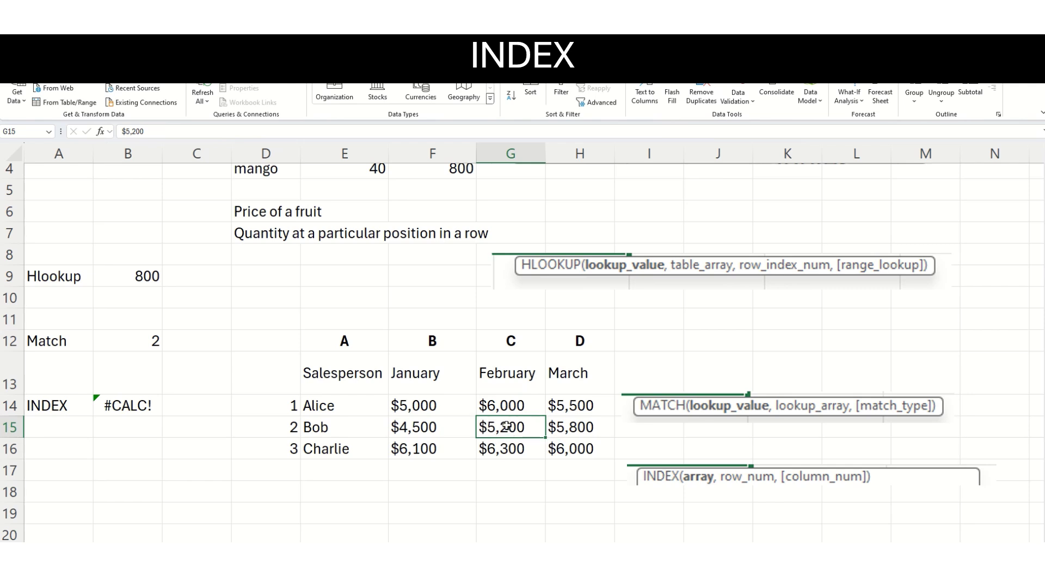
# Replace the content of B14 with the start of an INDEX formula that uses F14:H16 as the array
pyautogui.click(125, 407)
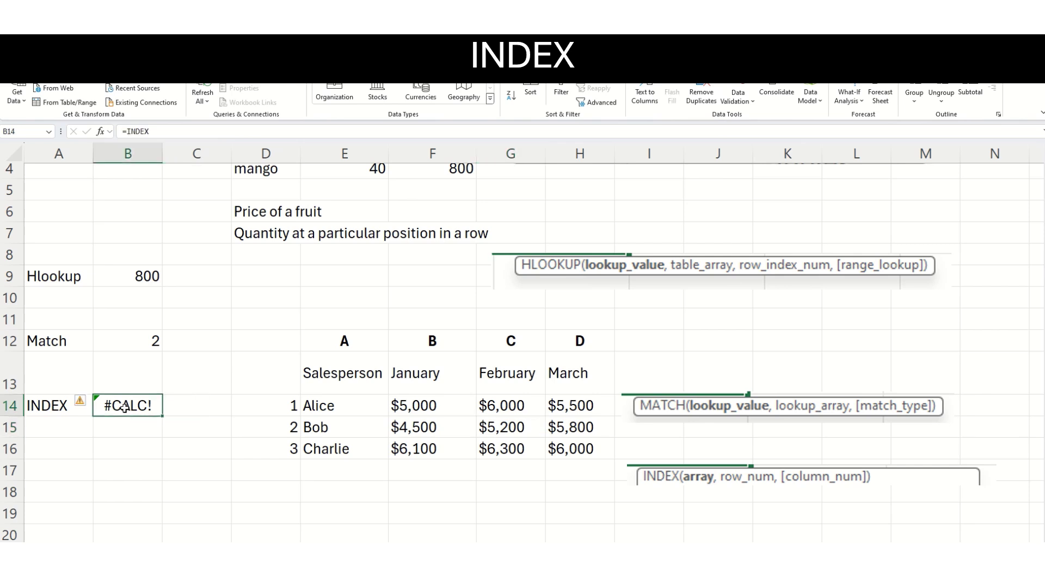
pyautogui.press('Delete')
pyautogui.write('=i')
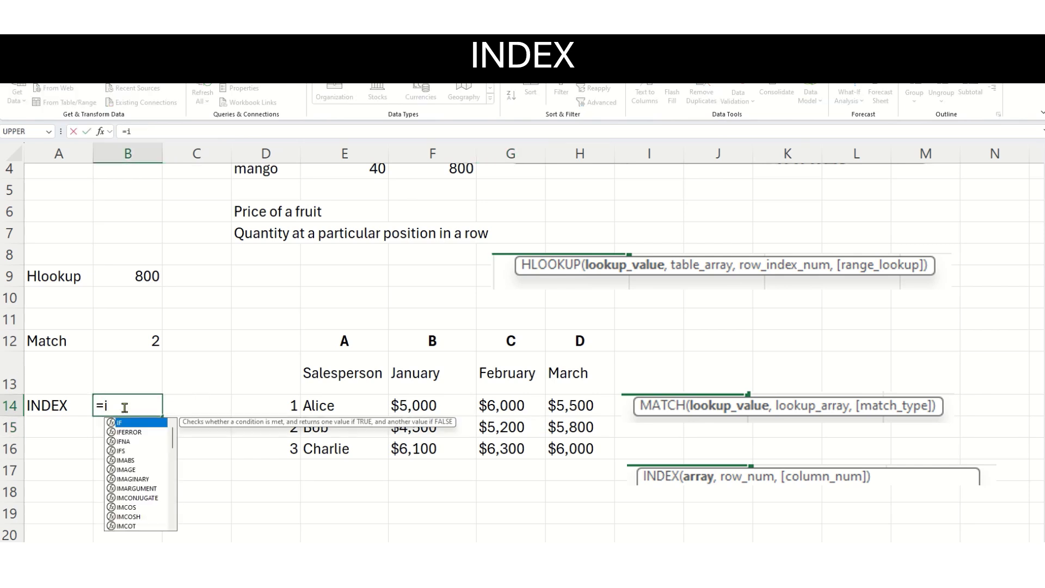
pyautogui.write('ndex')
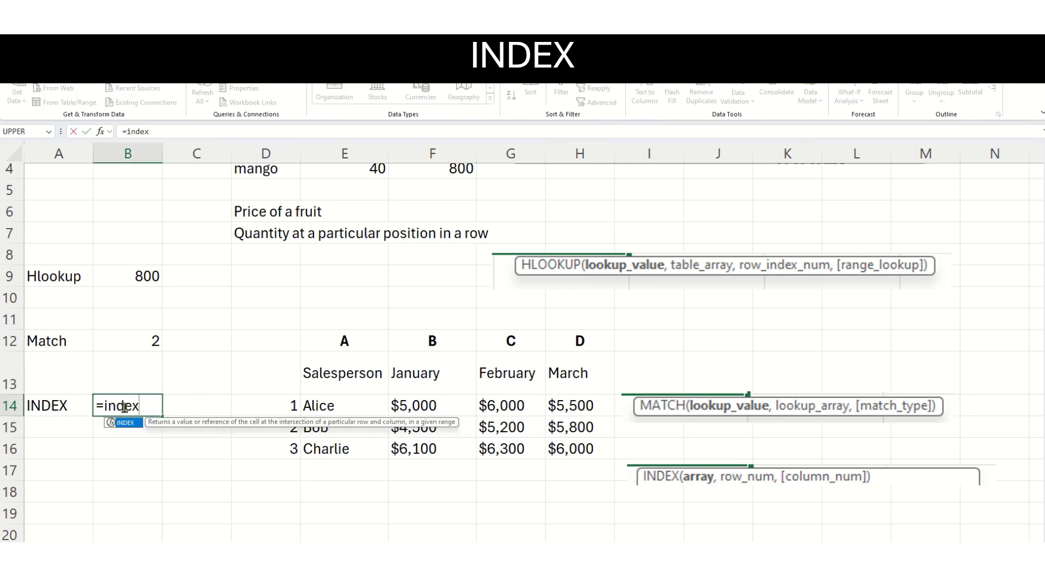
pyautogui.write('(')
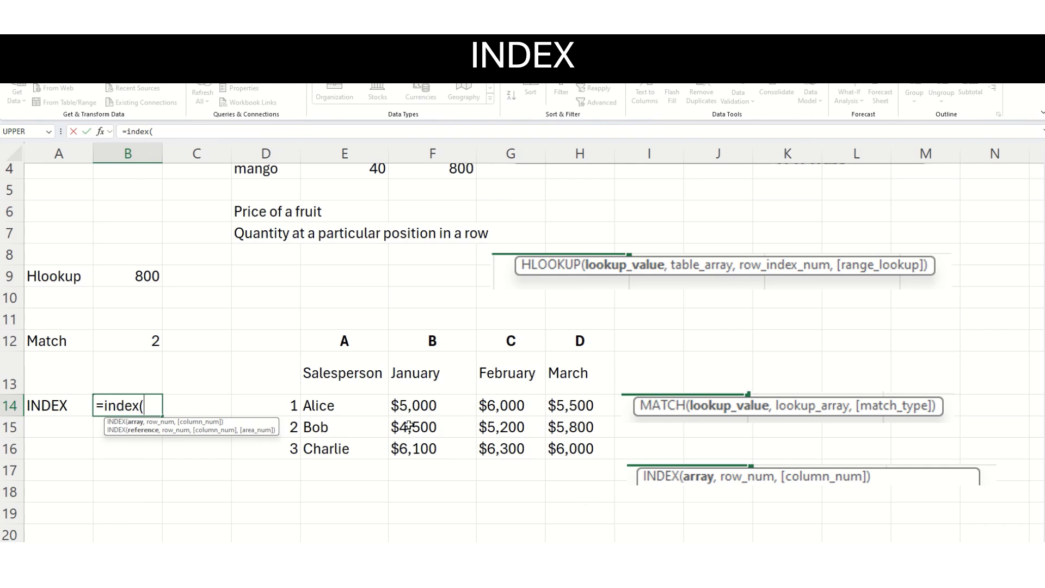
pyautogui.click(405, 410)
pyautogui.moveTo(405, 410); pyautogui.dragTo(576, 447)
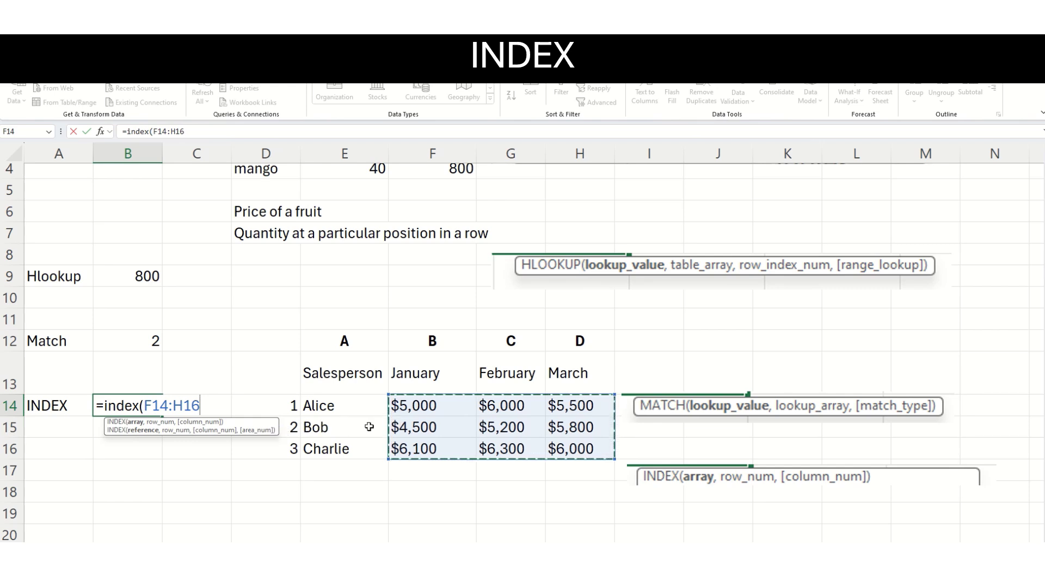
# Finish the INDEX formula in B14 with row number 2 and column number 2, and check its result against the sales table
pyautogui.write(',2,')
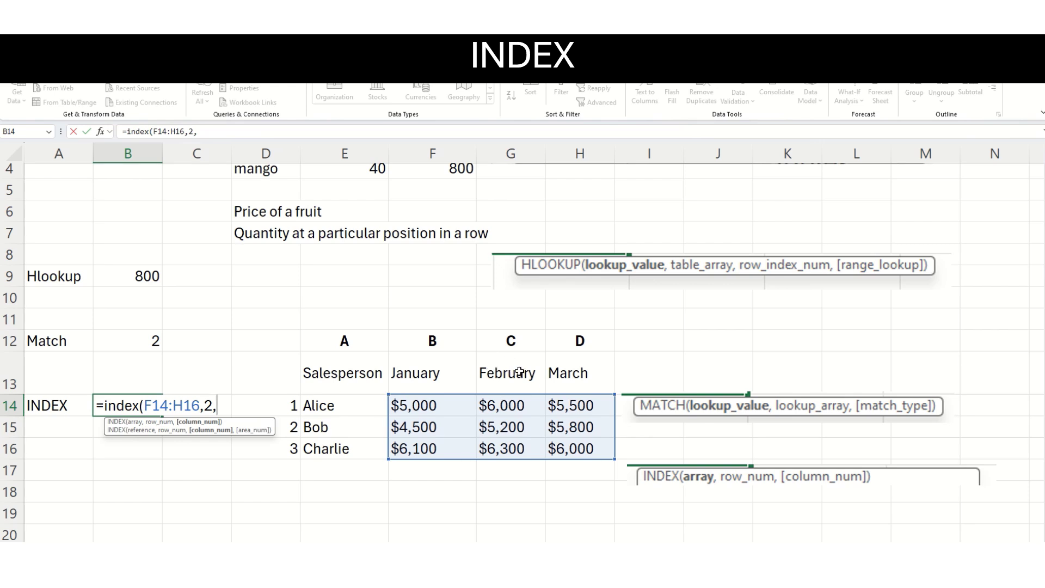
pyautogui.write('2)')
pyautogui.press('Return')
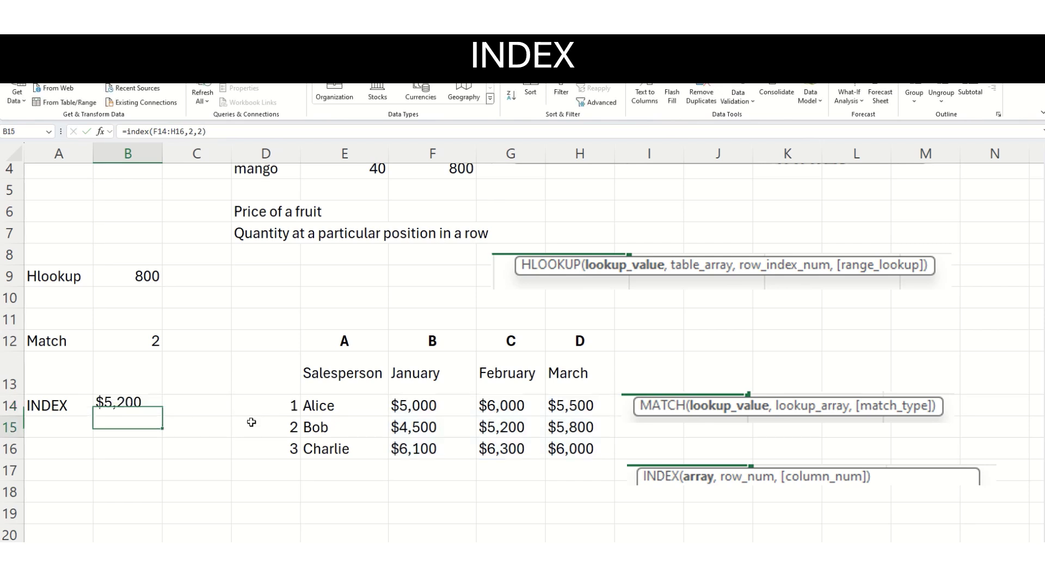
pyautogui.doubleClick(128, 408)
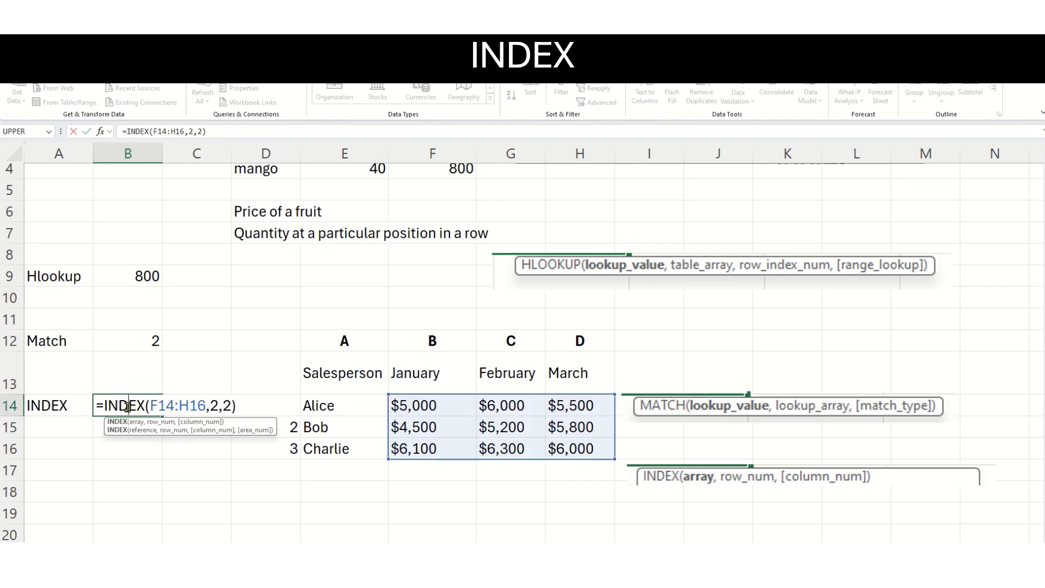
pyautogui.press('Escape')
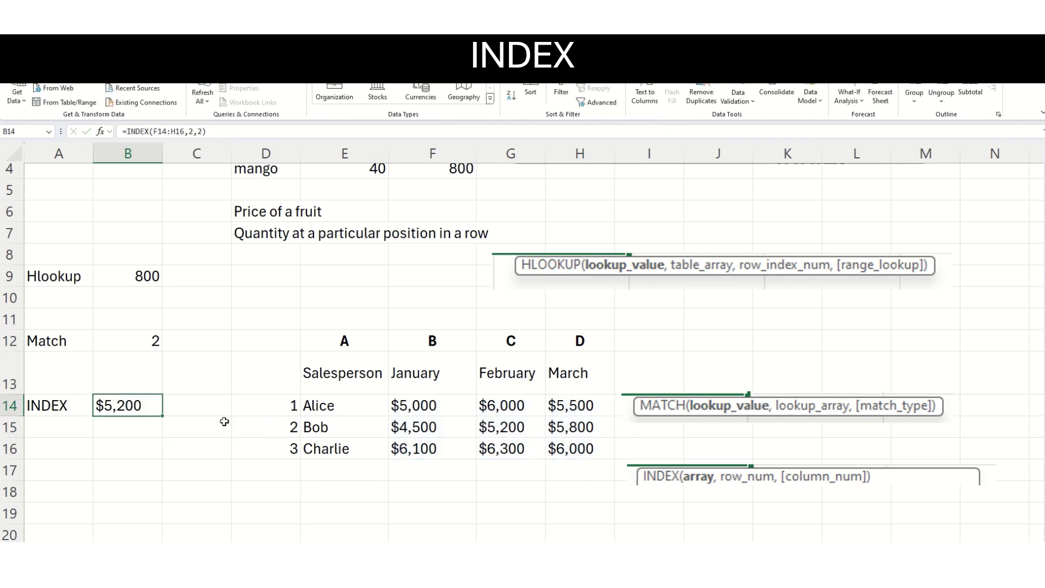
pyautogui.click(492, 428)
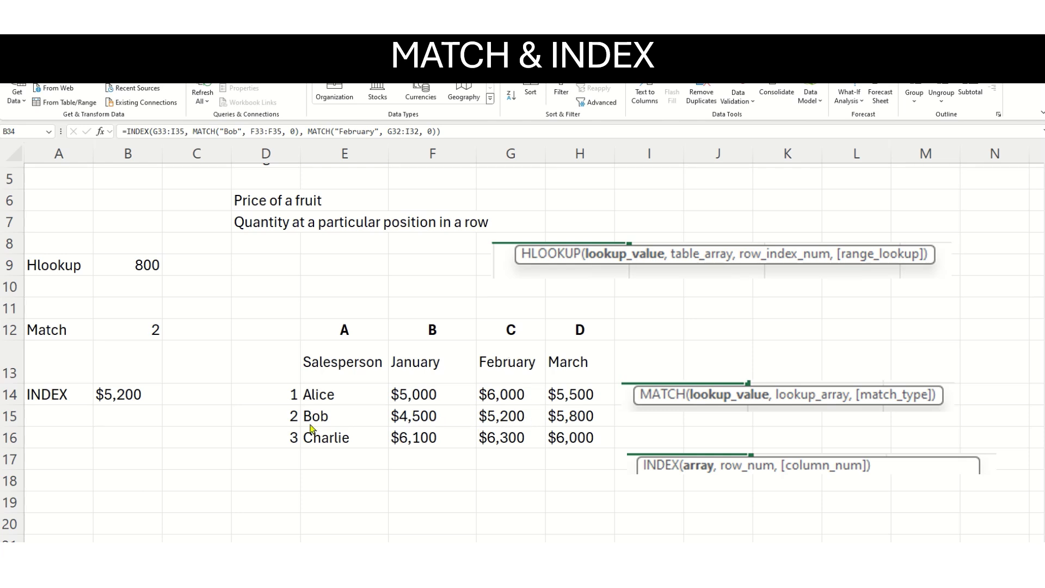
# Review the INDEX formula in B14 and start another INDEX formula in B18 with F14:H16 as the array
pyautogui.click(134, 396)
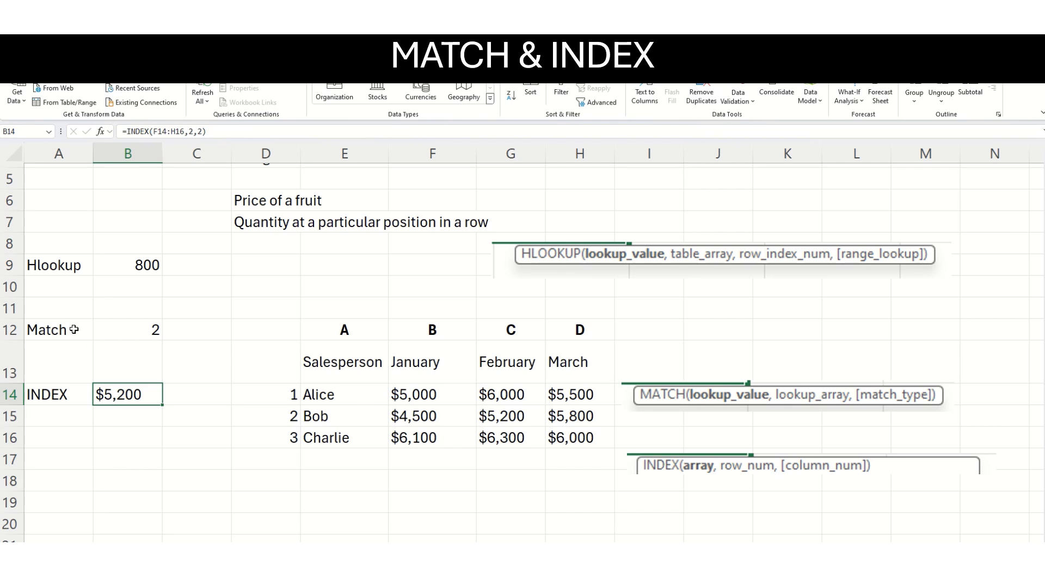
pyautogui.click(108, 484)
pyautogui.write('=in')
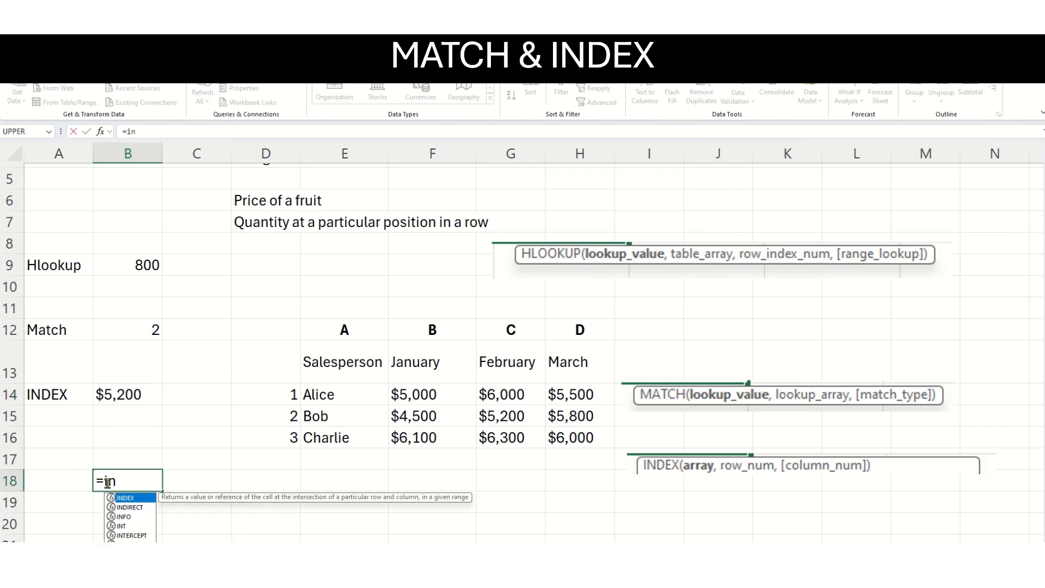
pyautogui.write('dex(')
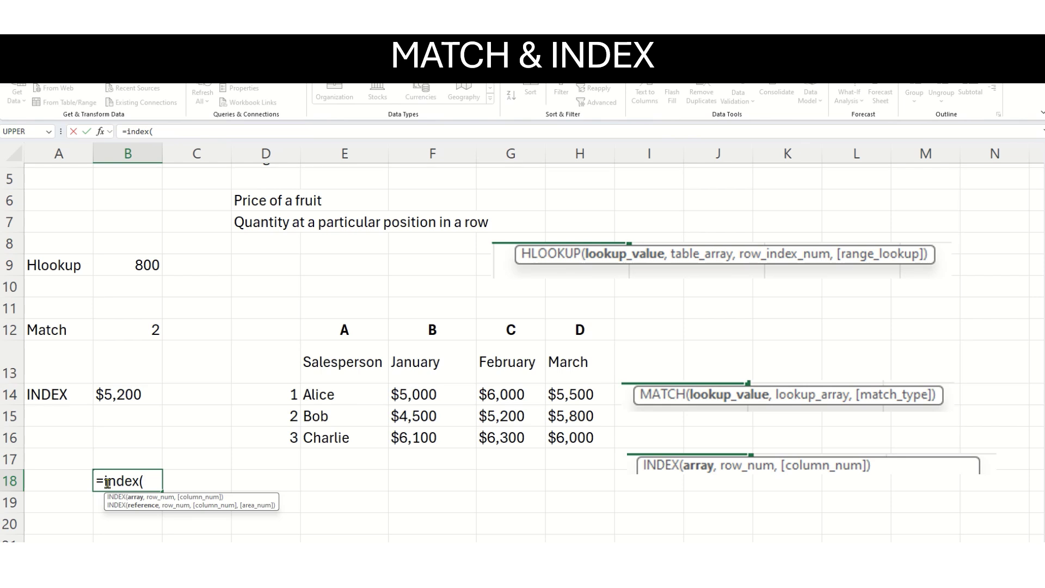
pyautogui.moveTo(434, 391); pyautogui.dragTo(550, 441)
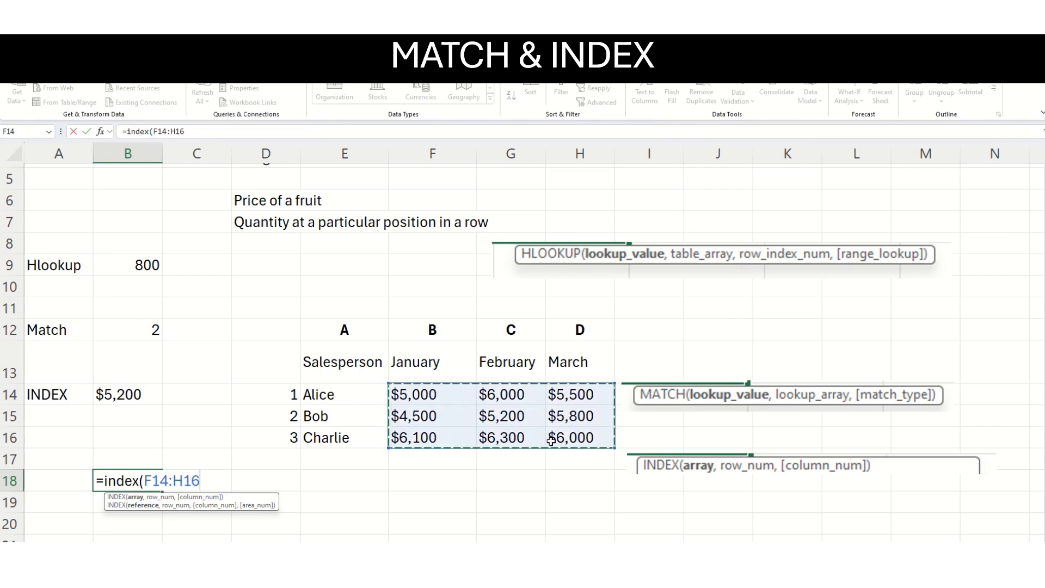
# Add an exact-match MATCH (type 0) of the second salesperson's name in E14:E16 as the row number of B18's INDEX formula
pyautogui.write(',match(')
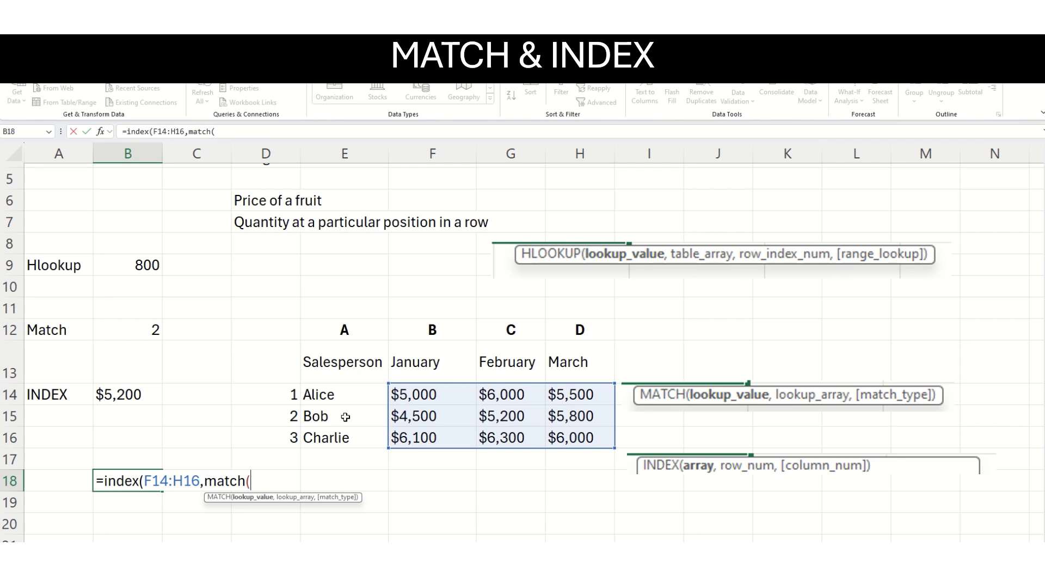
pyautogui.write("'")
pyautogui.press('BackSpace')
pyautogui.write('"Bob",')
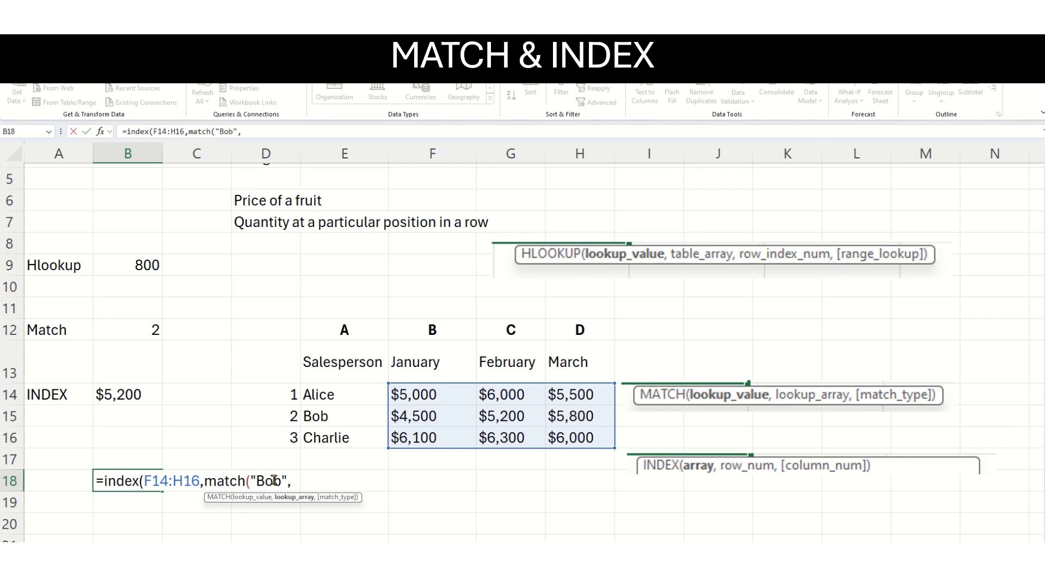
pyautogui.moveTo(337, 397); pyautogui.dragTo(336, 436)
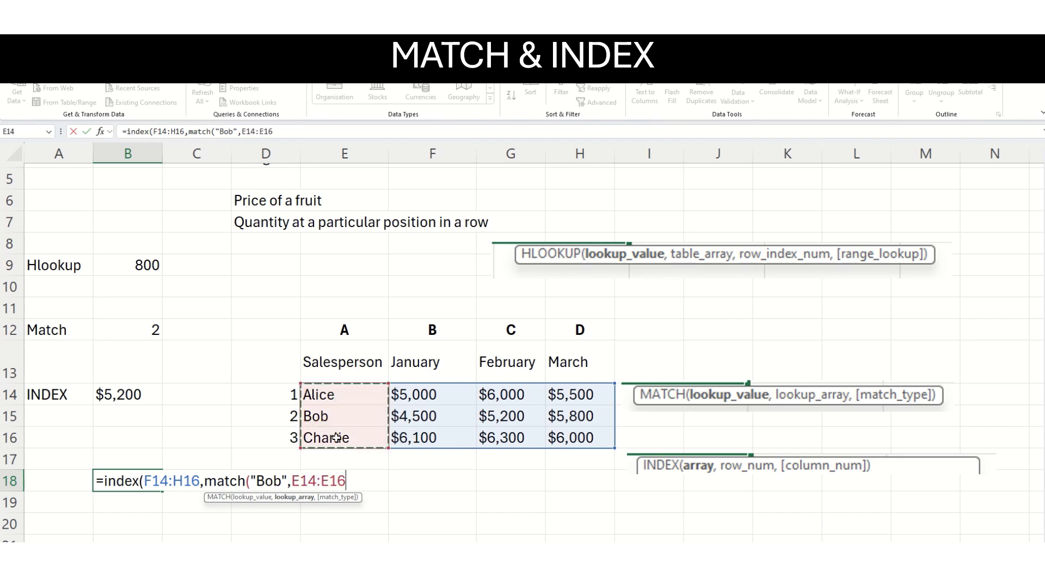
pyautogui.write(',')
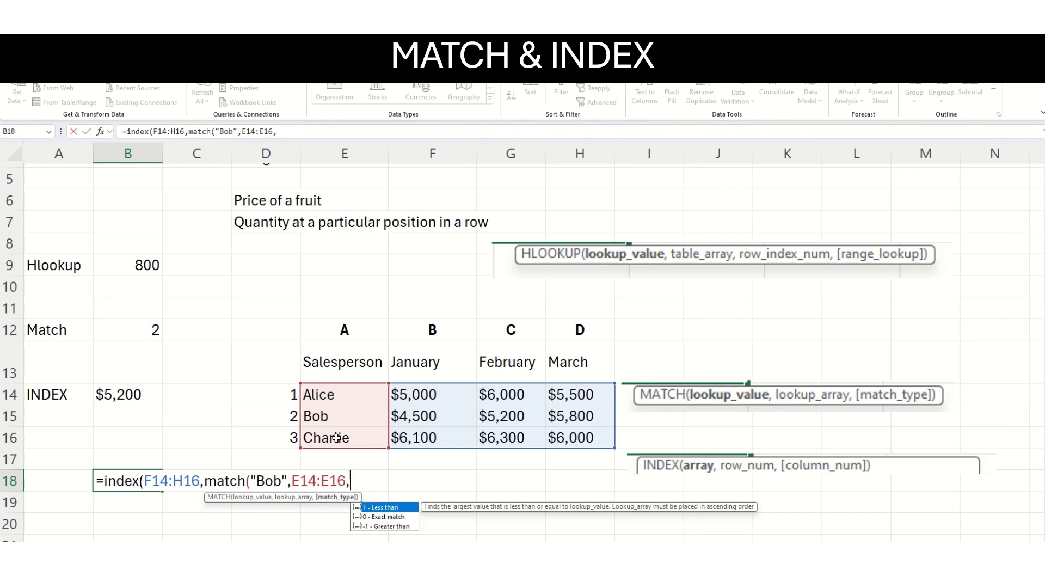
pyautogui.write('0')
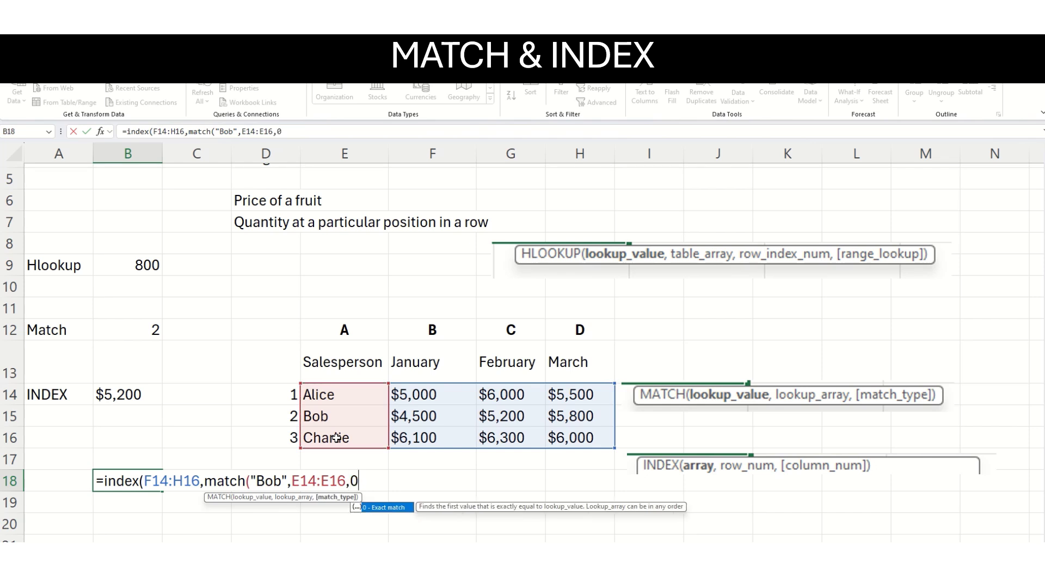
pyautogui.write(')')
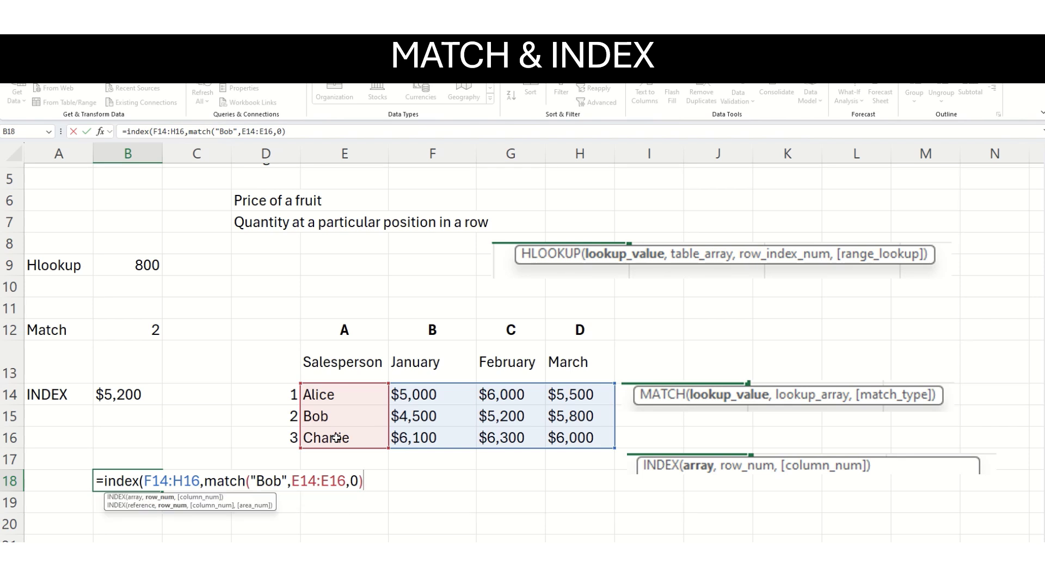
# Complete B18's INDEX formula with an exact-match MATCH (type 0) of "February" in F13:H13 as the column number
pyautogui.write(',')
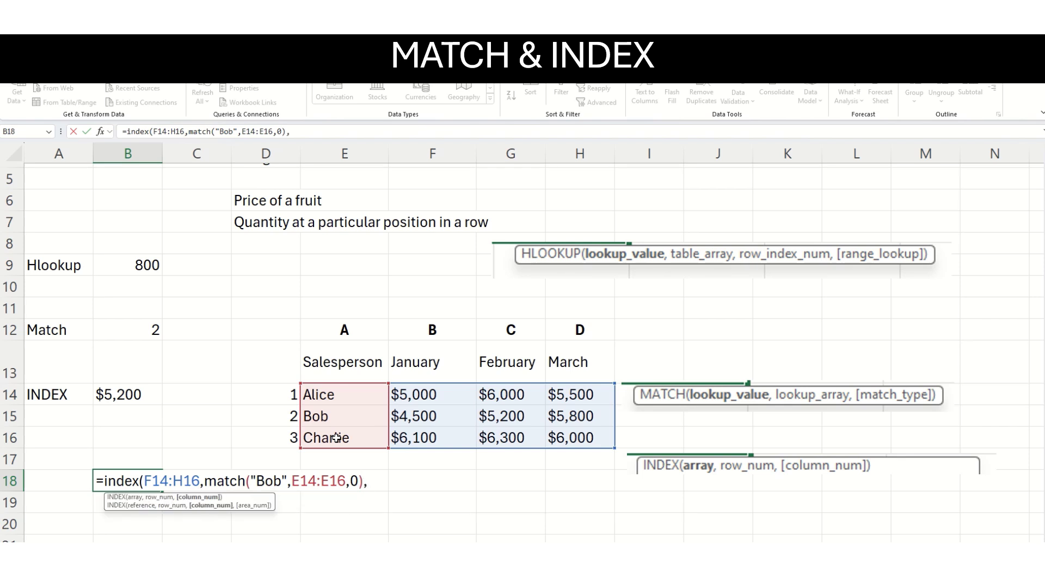
pyautogui.write('match(')
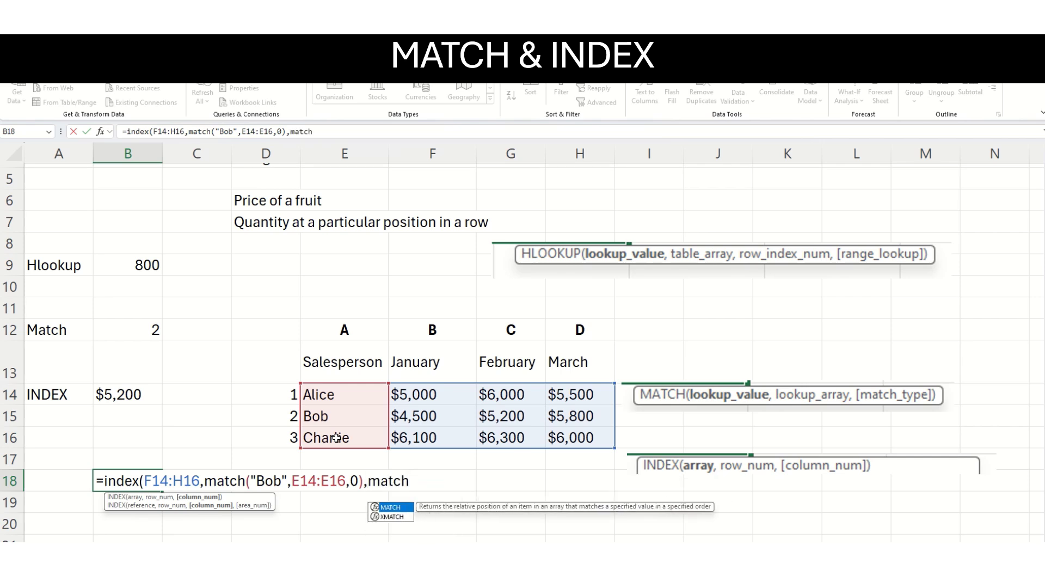
pyautogui.write('"')
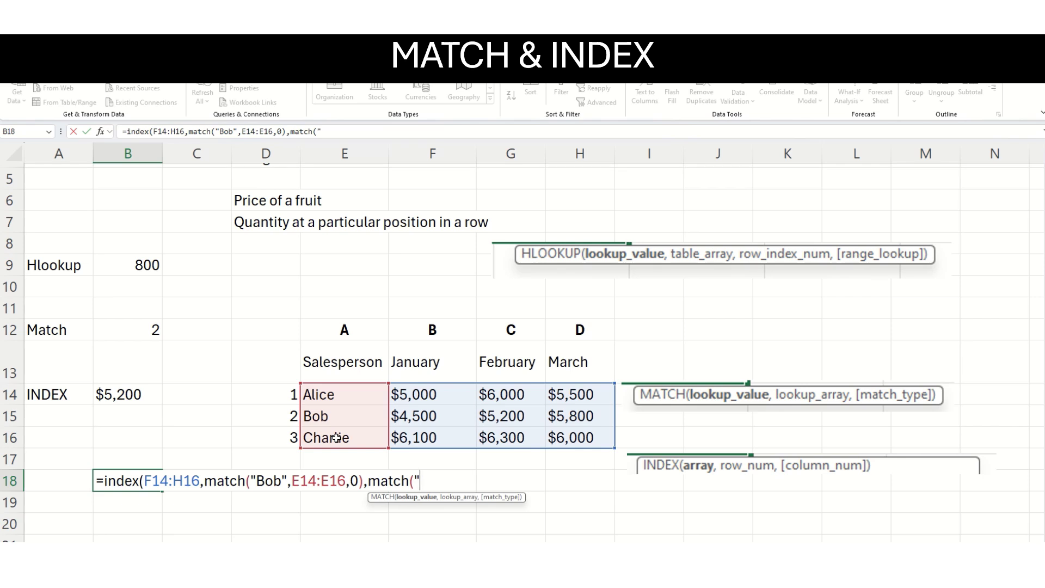
pyautogui.write('February')
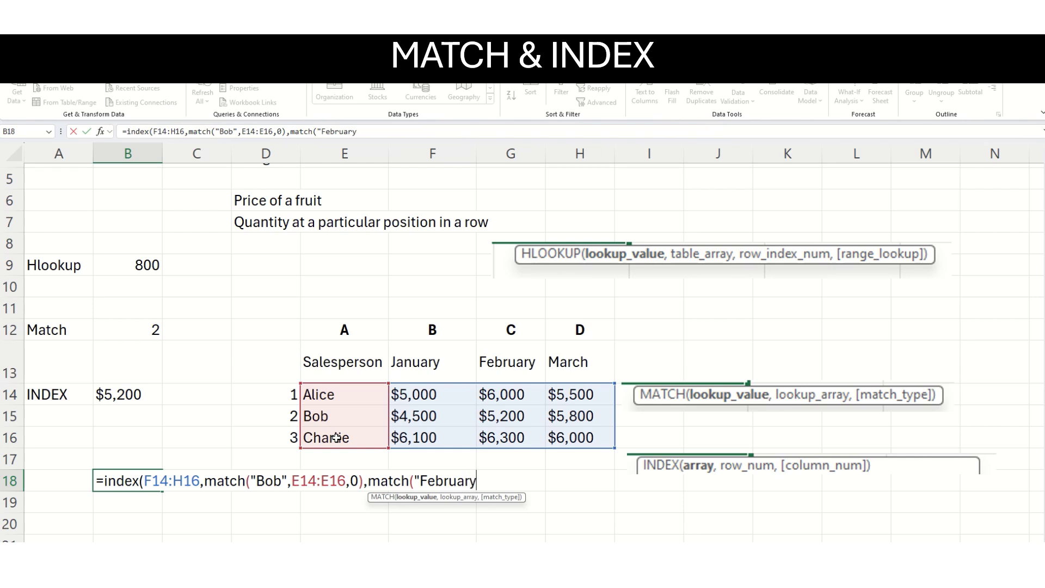
pyautogui.write('",')
pyautogui.click(407, 367)
pyautogui.moveTo(407, 367); pyautogui.dragTo(564, 361)
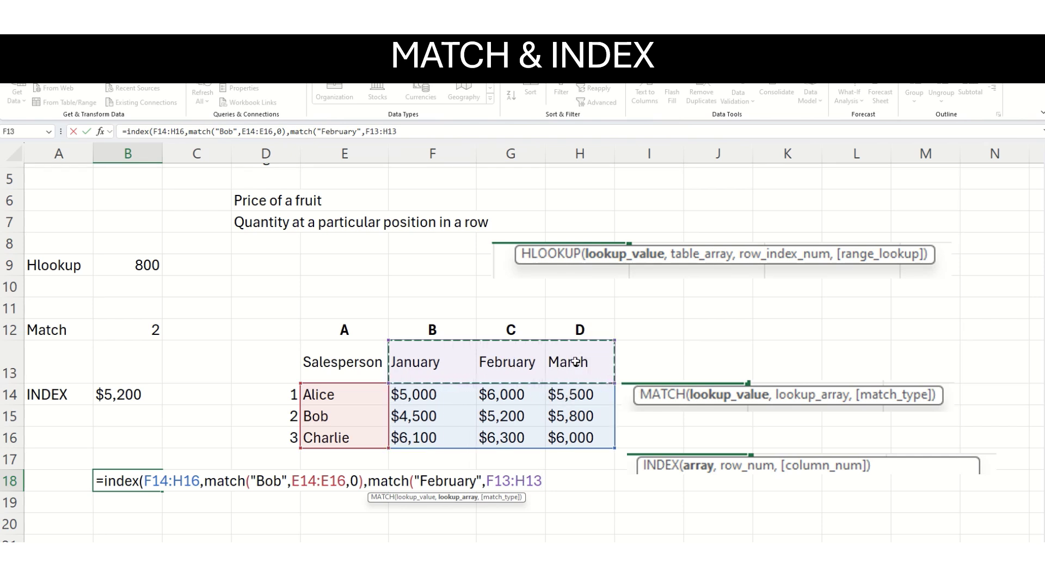
pyautogui.write(',')
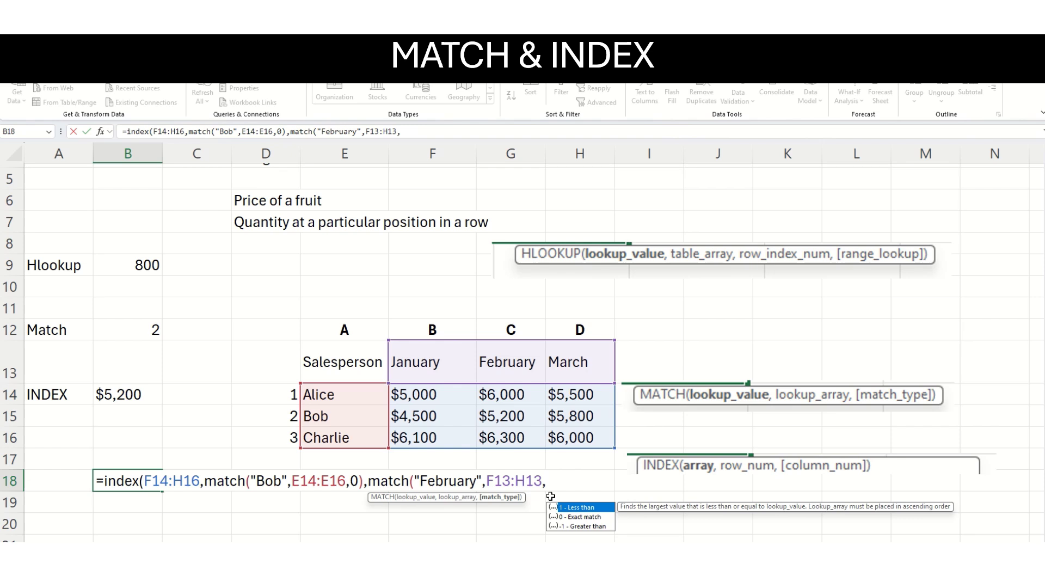
pyautogui.write('0)')
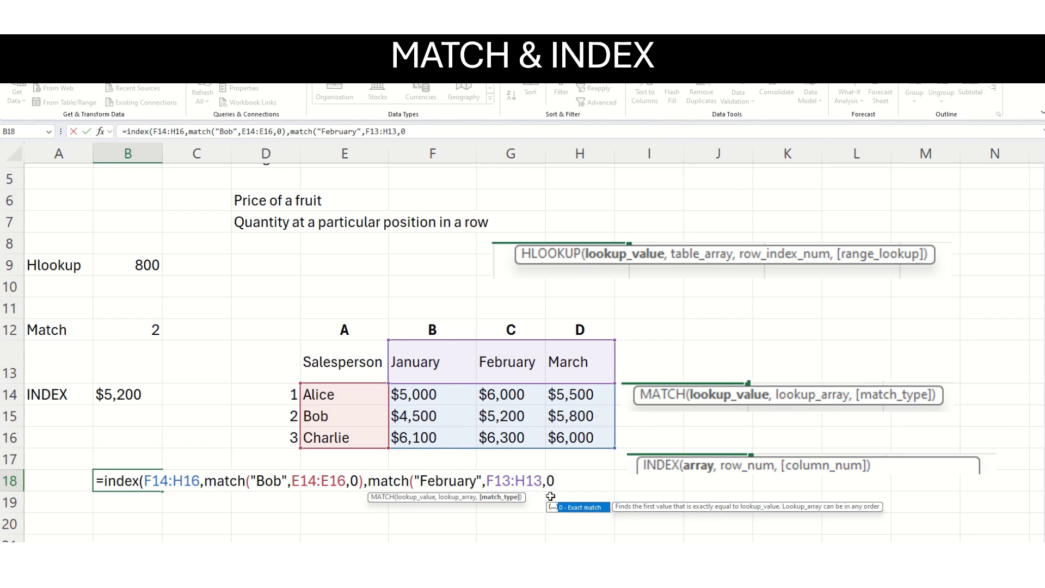
pyautogui.write(')')
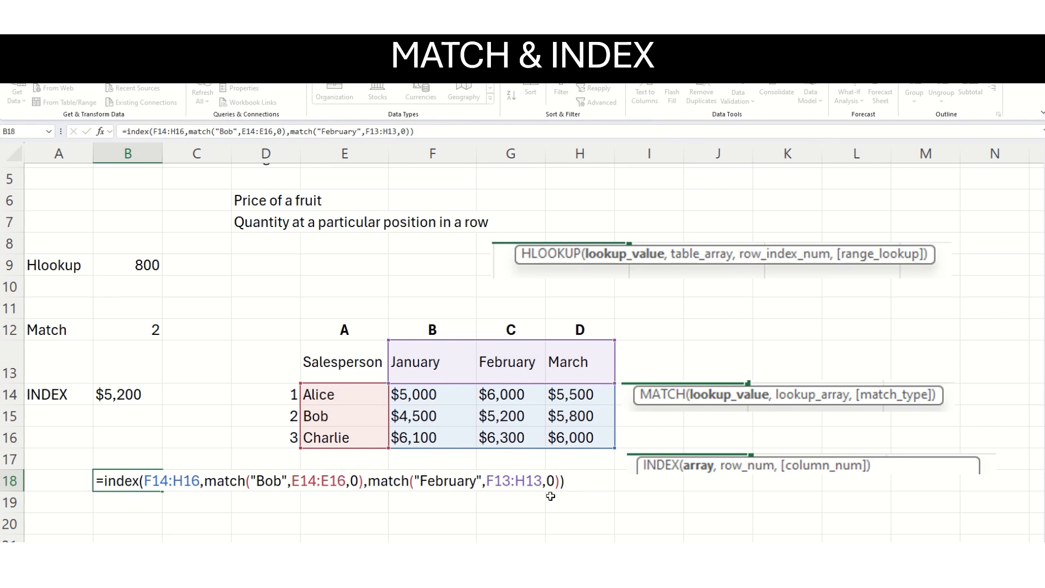
pyautogui.press('Return')
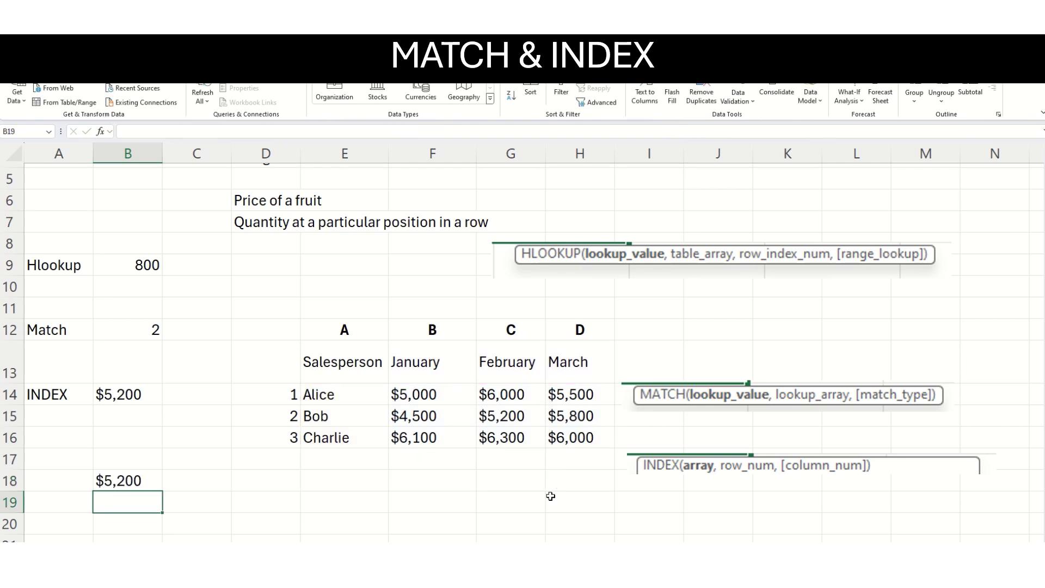
# Replace the lookup name in B18's first MATCH with the third salesperson's name, and check the result against the February column
pyautogui.click(141, 484)
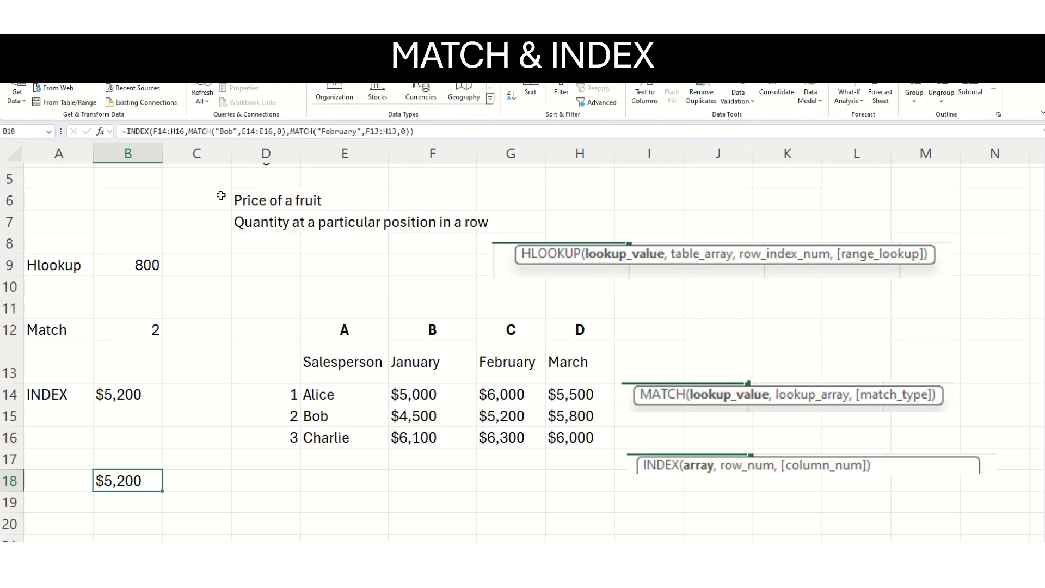
pyautogui.click(219, 131)
pyautogui.moveTo(219, 131); pyautogui.dragTo(233, 131)
pyautogui.write('Charlie')
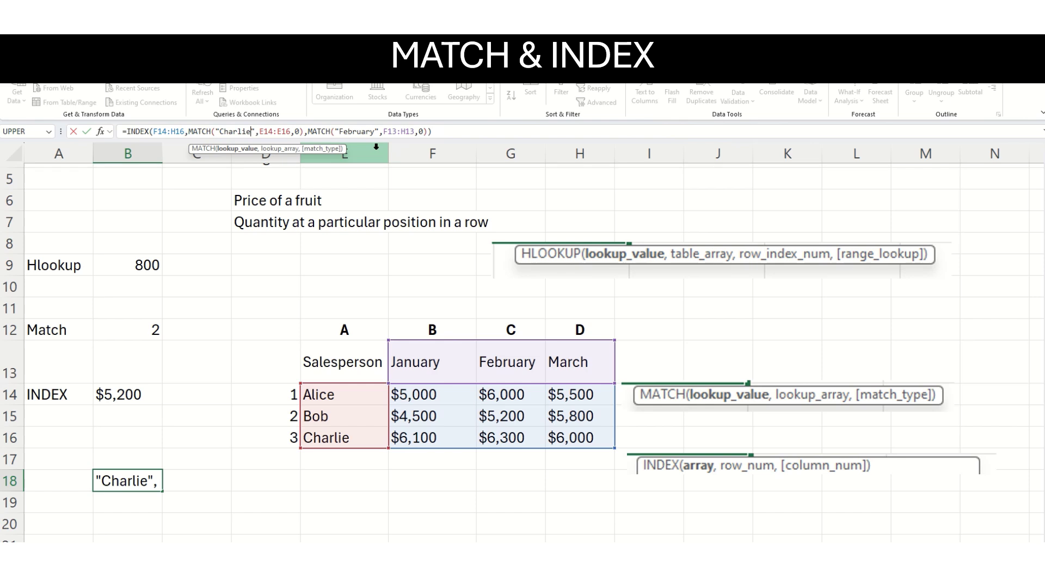
pyautogui.press('Return')
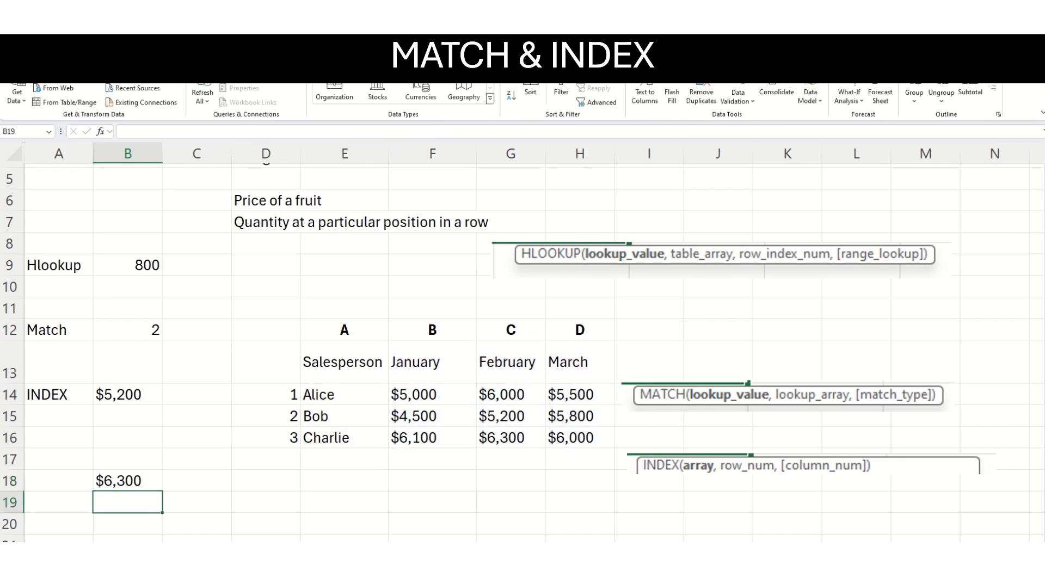
pyautogui.click(140, 483)
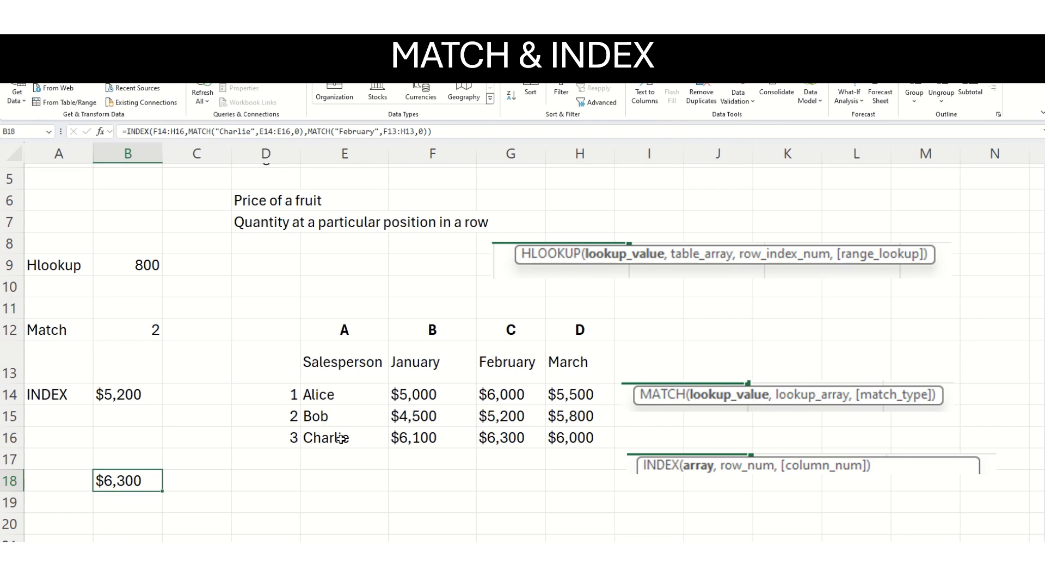
pyautogui.click(315, 439)
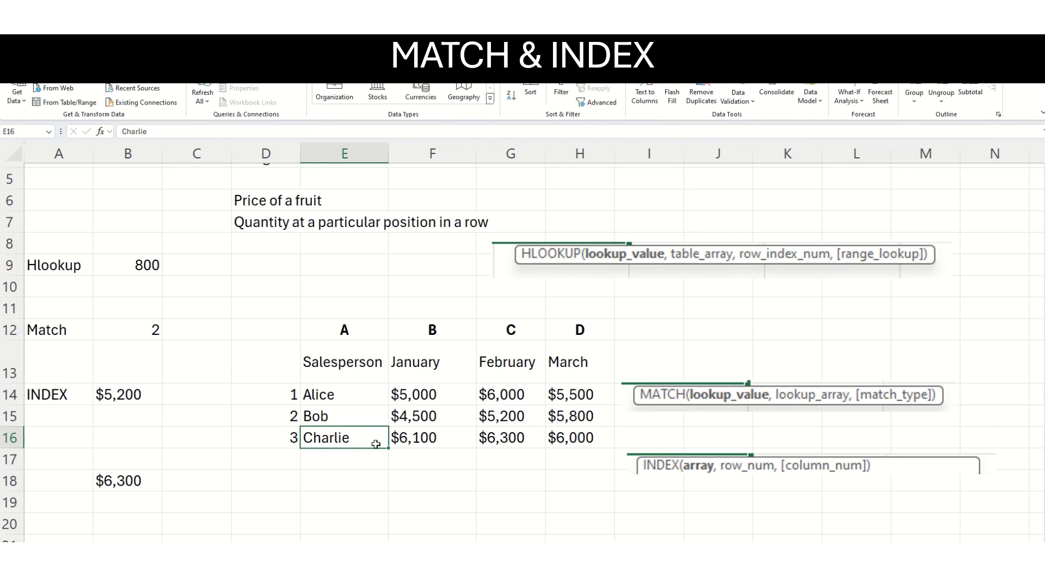
pyautogui.click(497, 355)
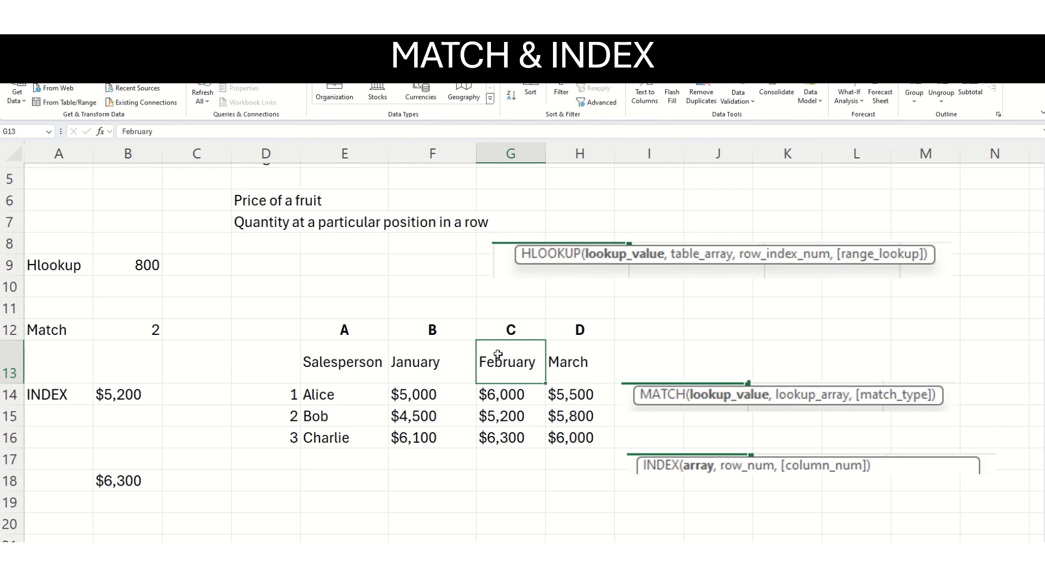
pyautogui.click(501, 438)
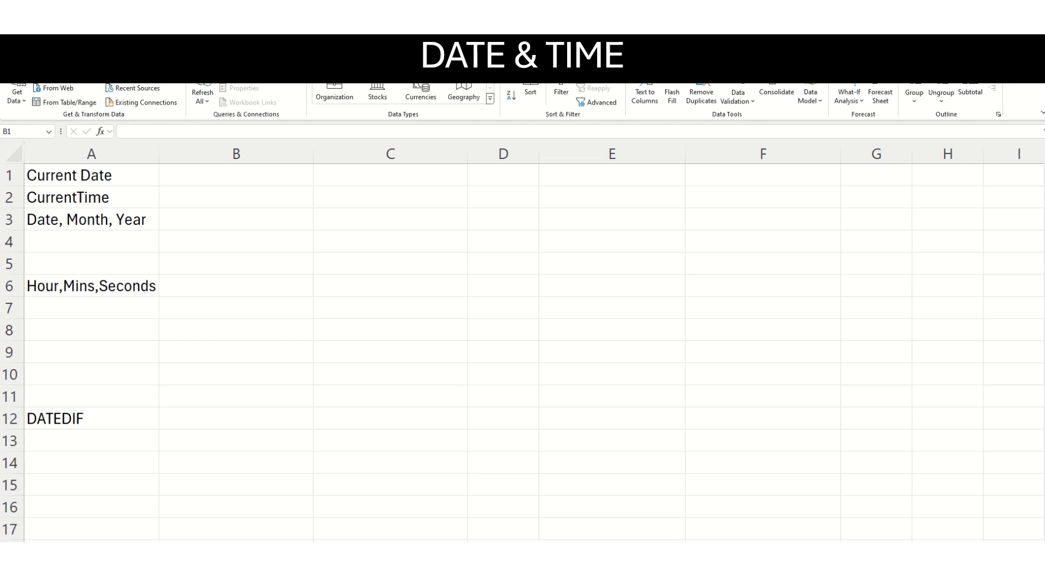
# Enter =TODAY() in B1 for the current date and =NOW() in B2 for the current time
pyautogui.click(235, 175)
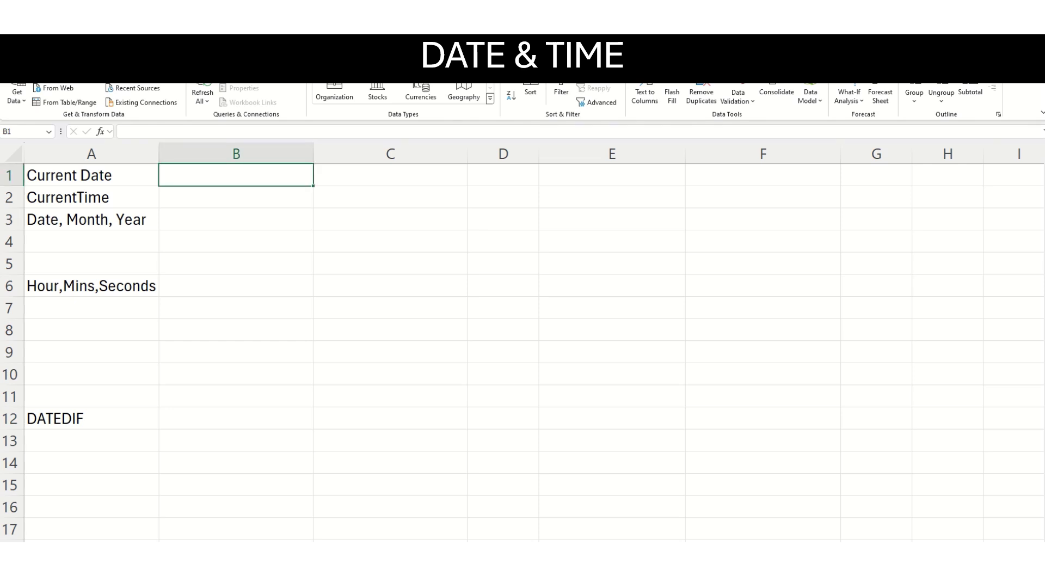
pyautogui.write('=TODAY()')
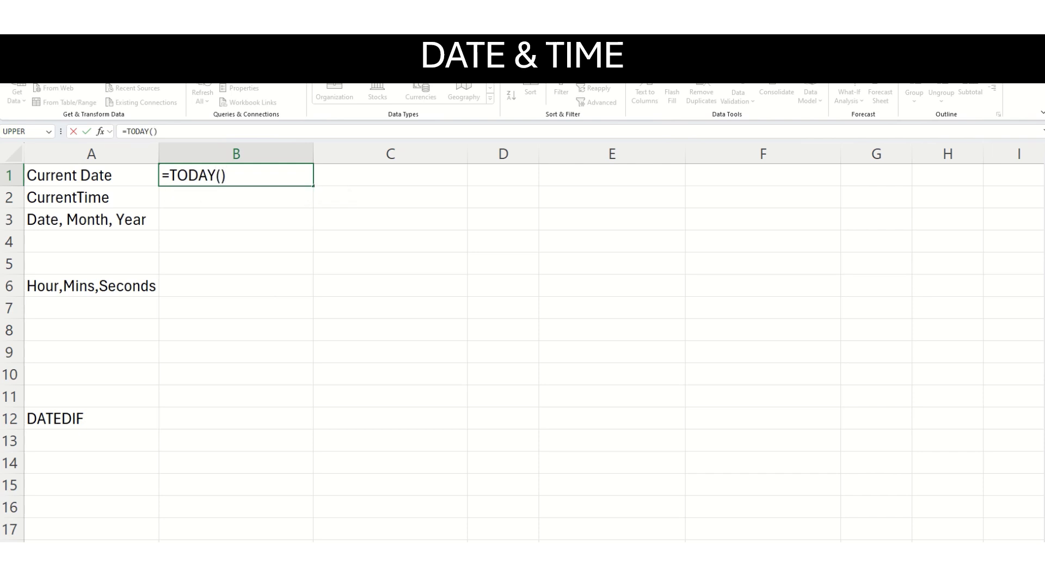
pyautogui.press('Return')
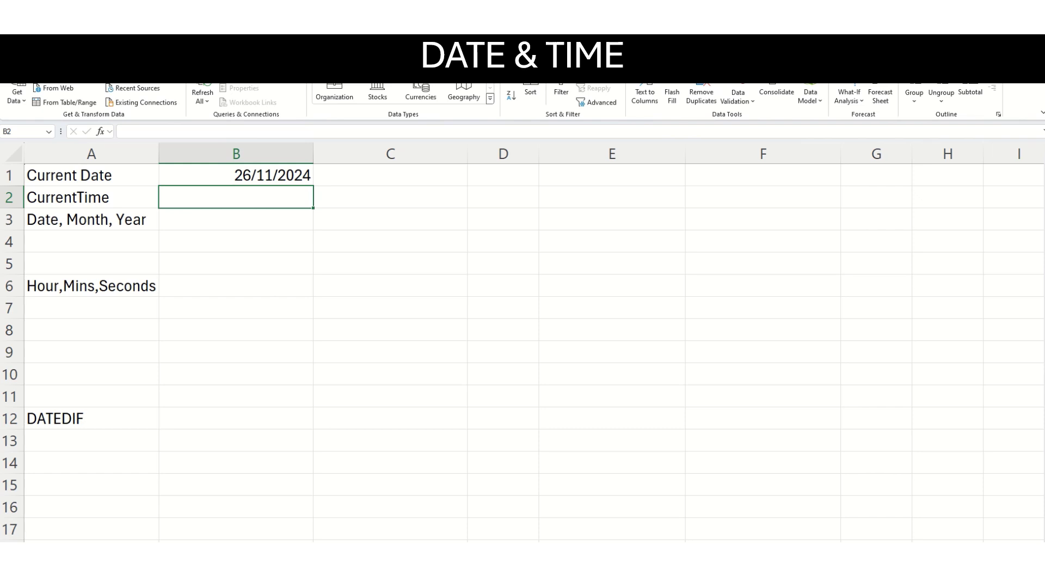
pyautogui.write('=NOW()')
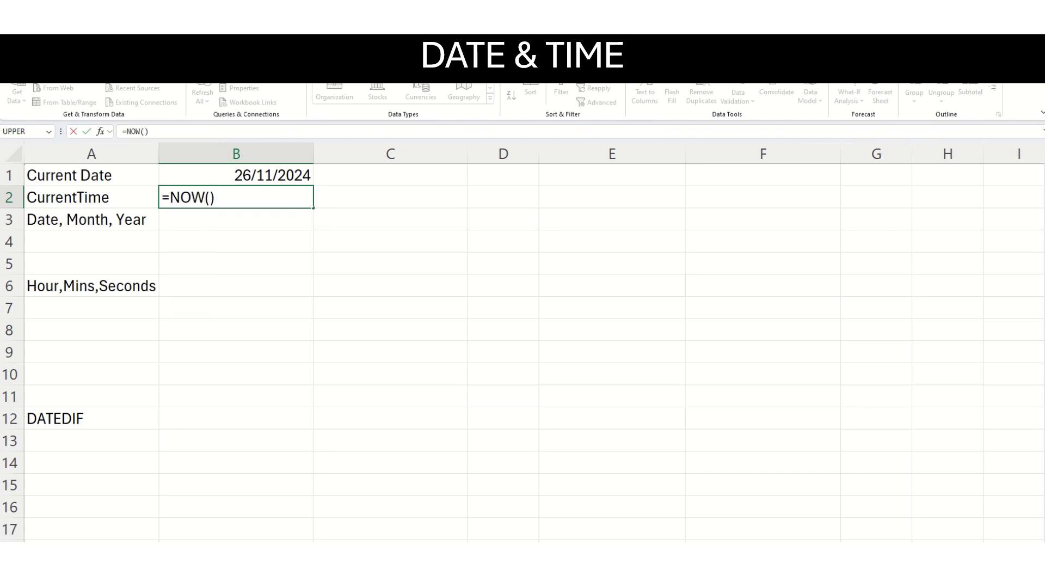
pyautogui.press('Return')
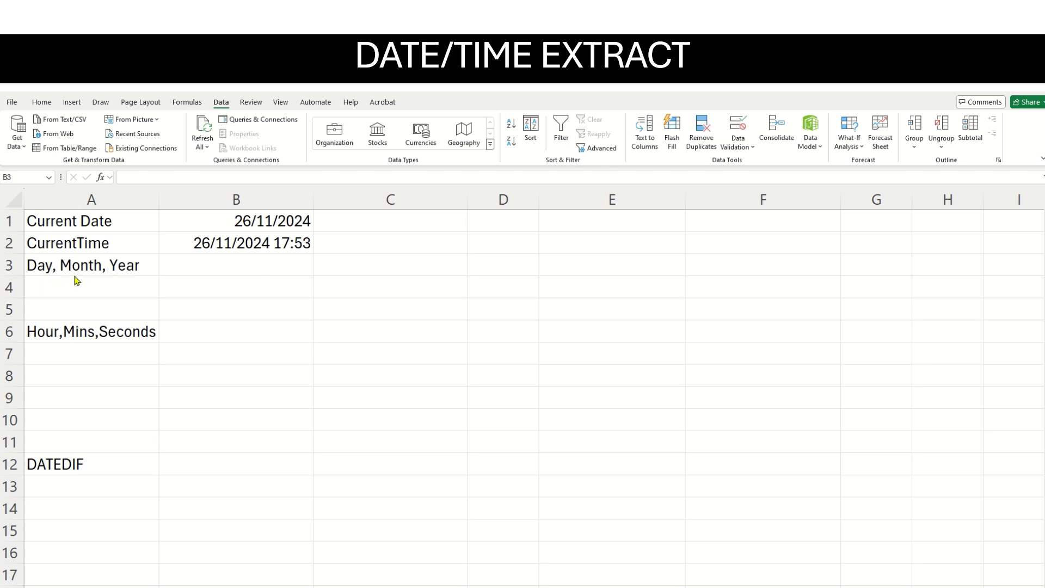
# Enter a DAY formula in B3 that extracts the day from the date in B1
pyautogui.click(191, 265)
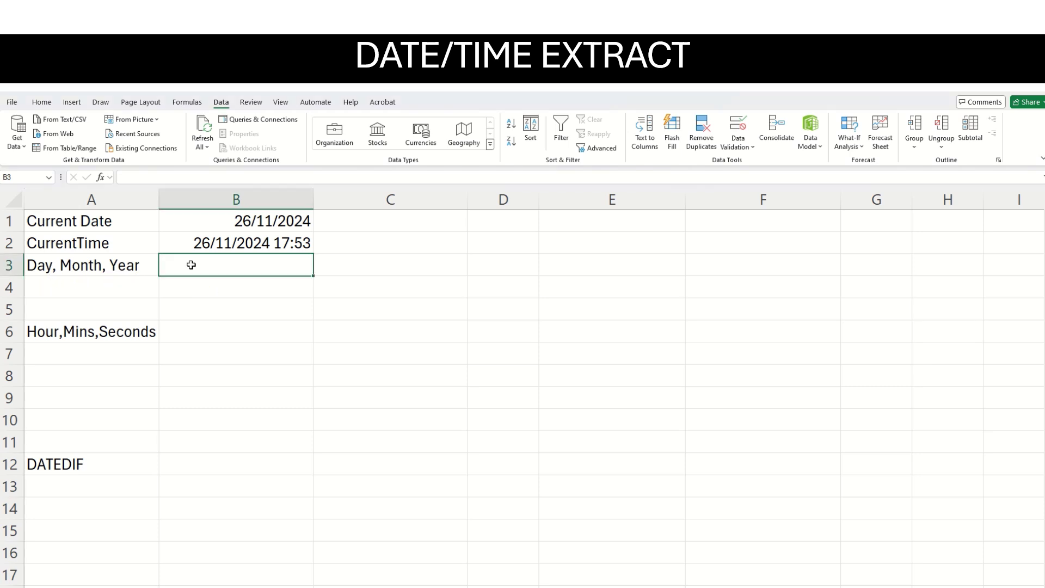
pyautogui.write('=day')
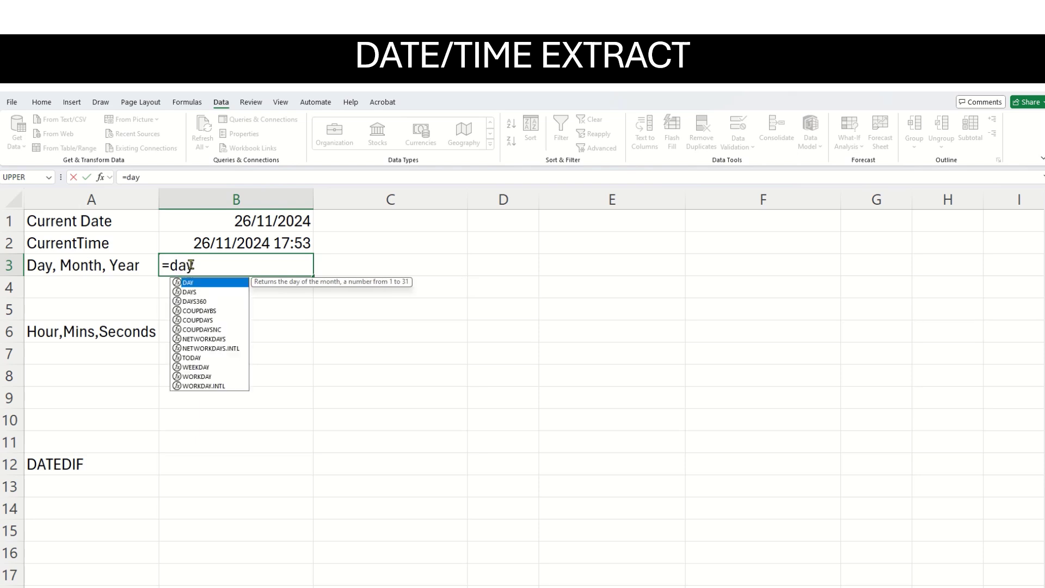
pyautogui.write('()')
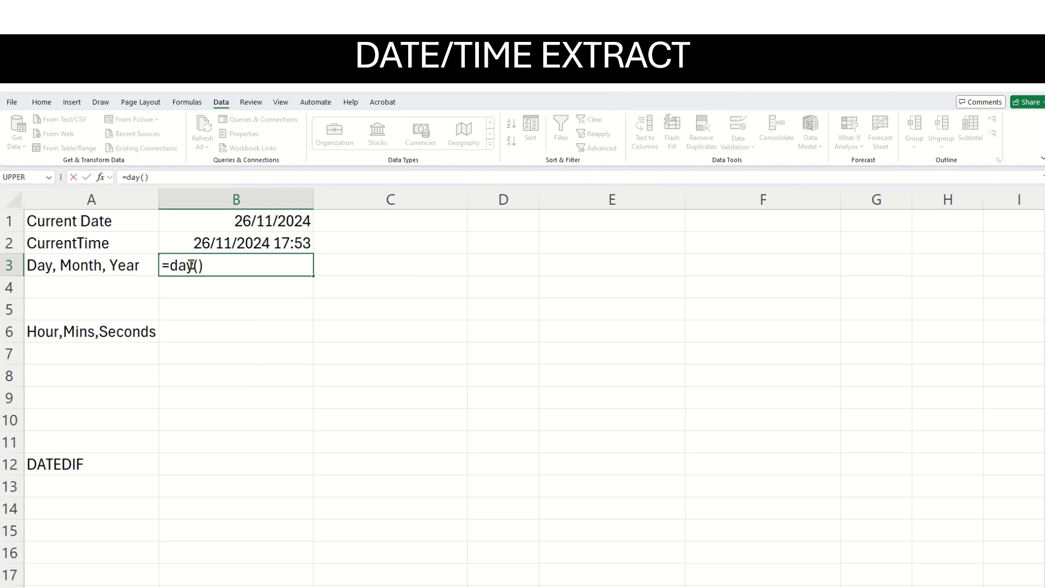
pyautogui.click(198, 265)
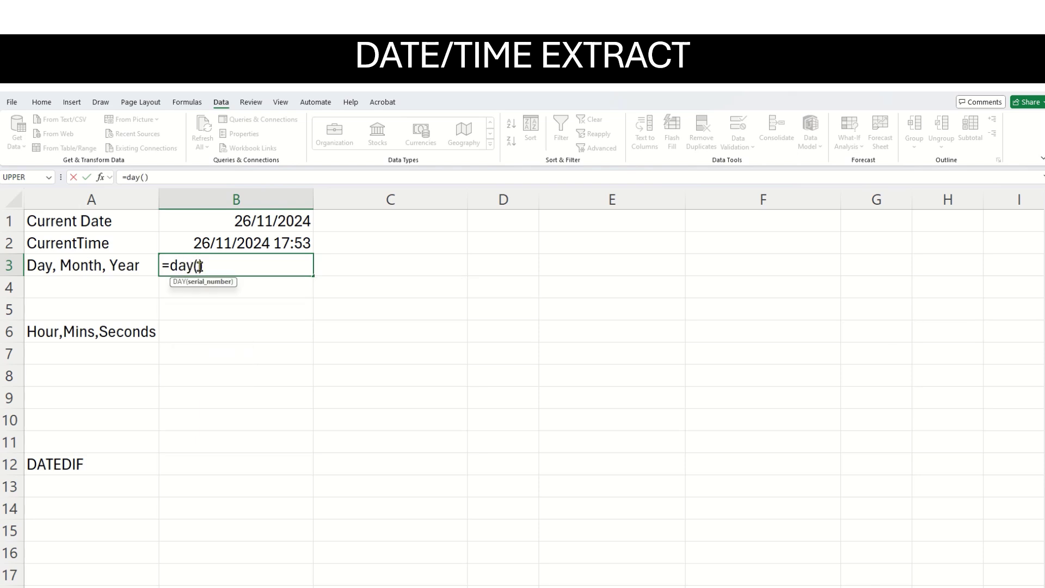
pyautogui.click(240, 222)
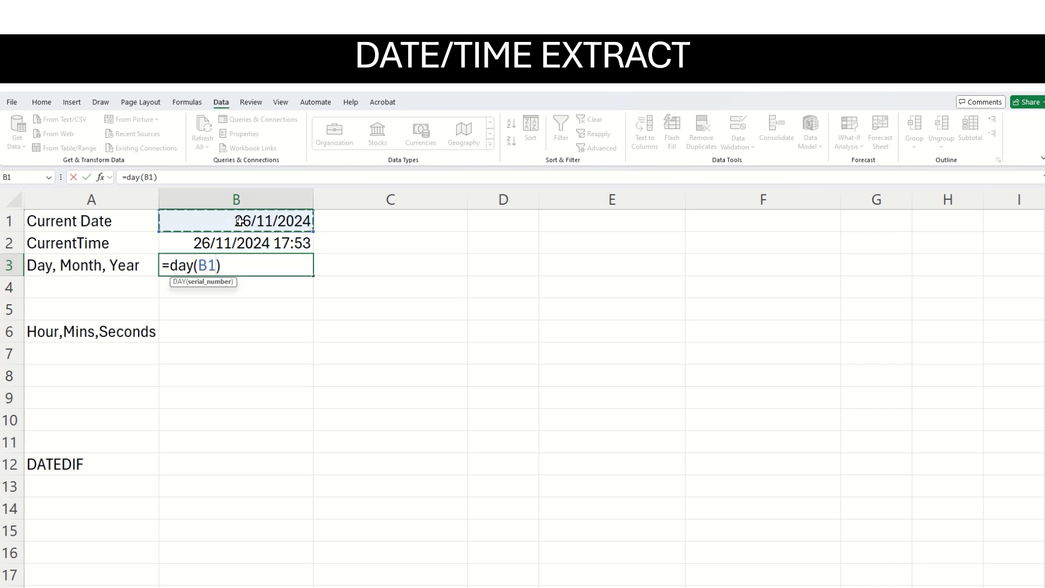
pyautogui.press('Return')
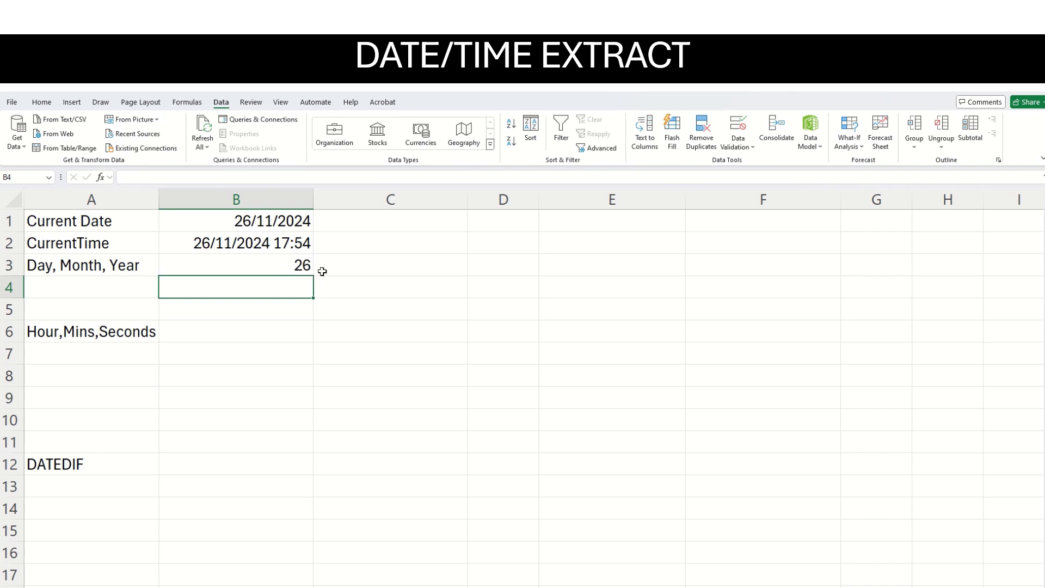
# Enter a MONTH formula in B4 that extracts the month from the date in B1
pyautogui.write('=')
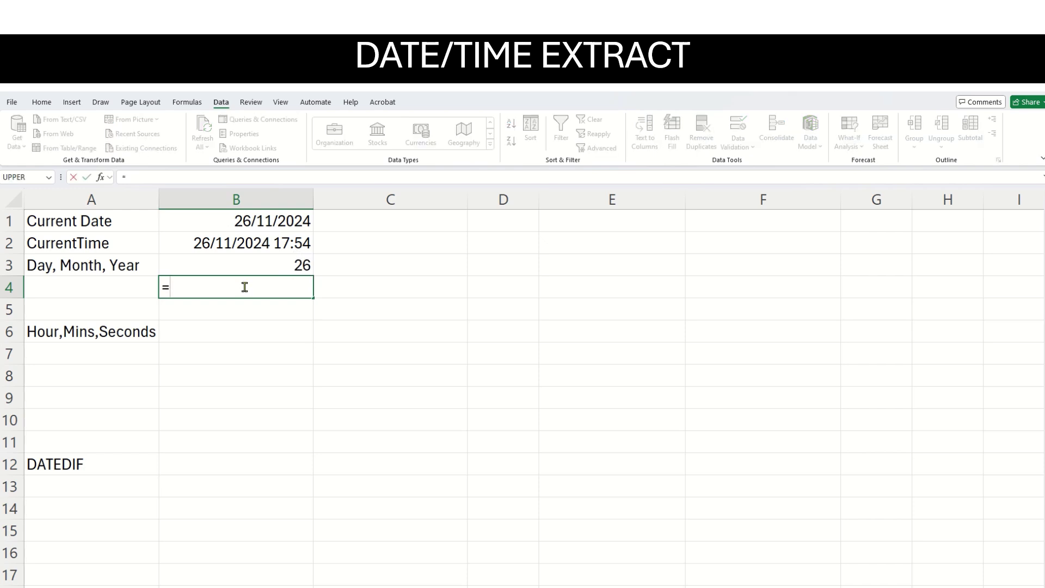
pyautogui.write('month')
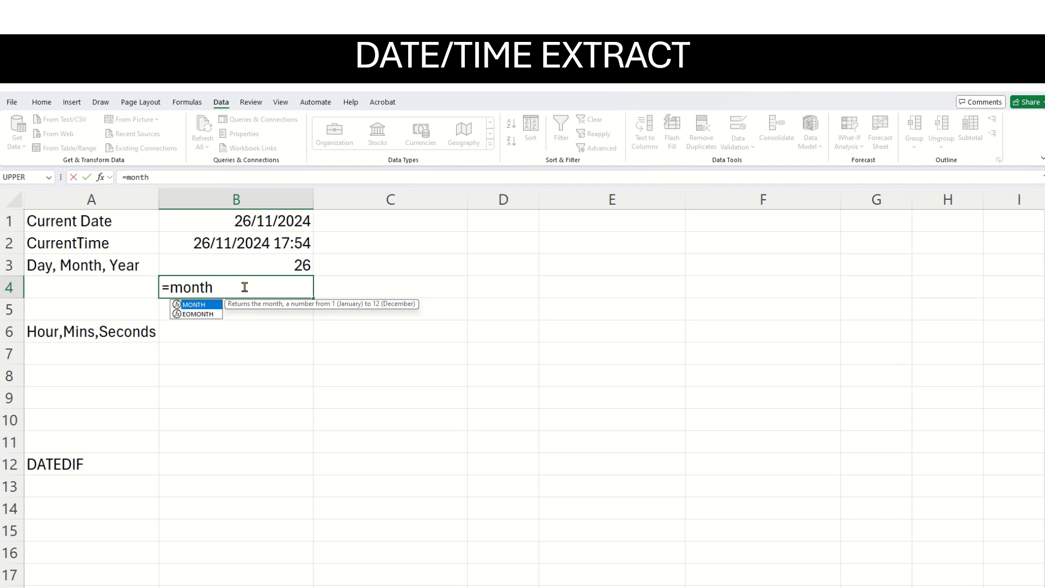
pyautogui.write('(')
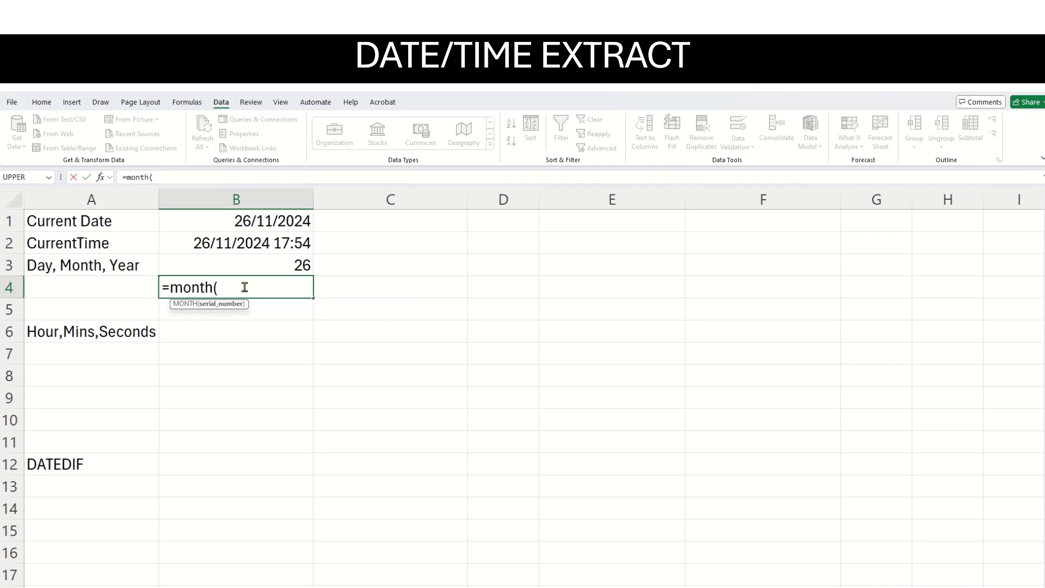
pyautogui.click(291, 220)
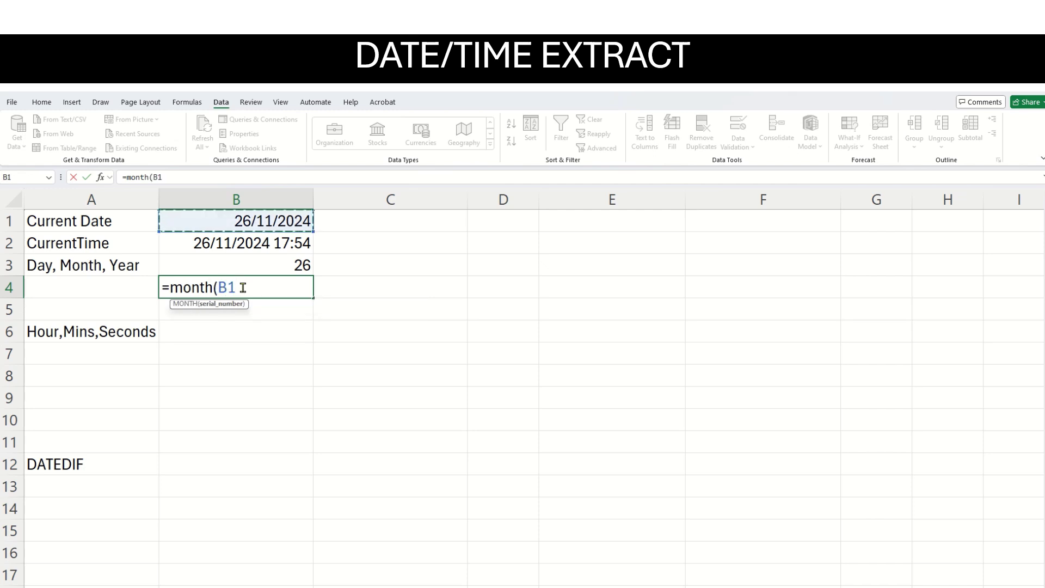
pyautogui.write(')')
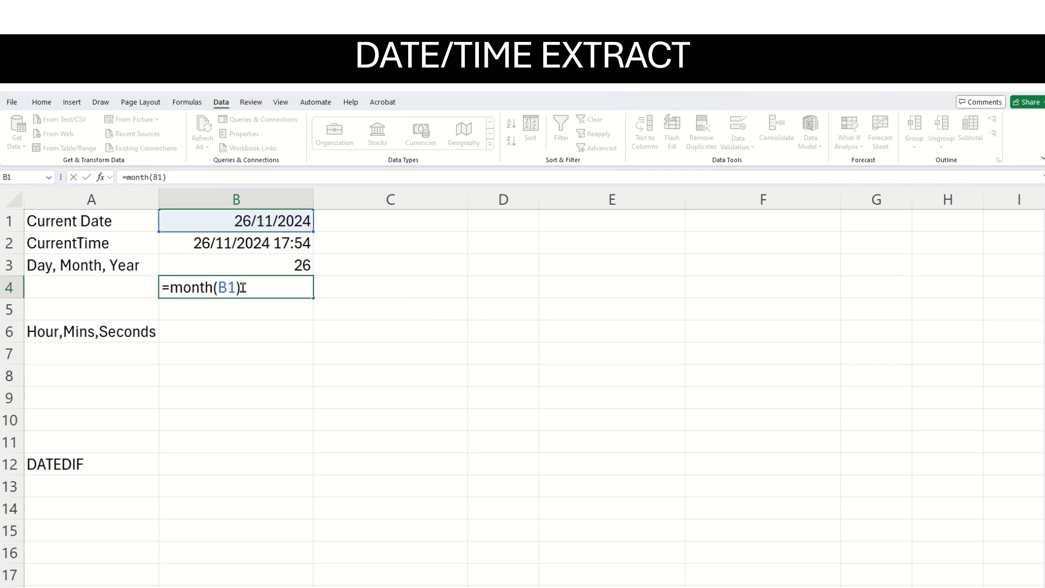
pyautogui.press('Return')
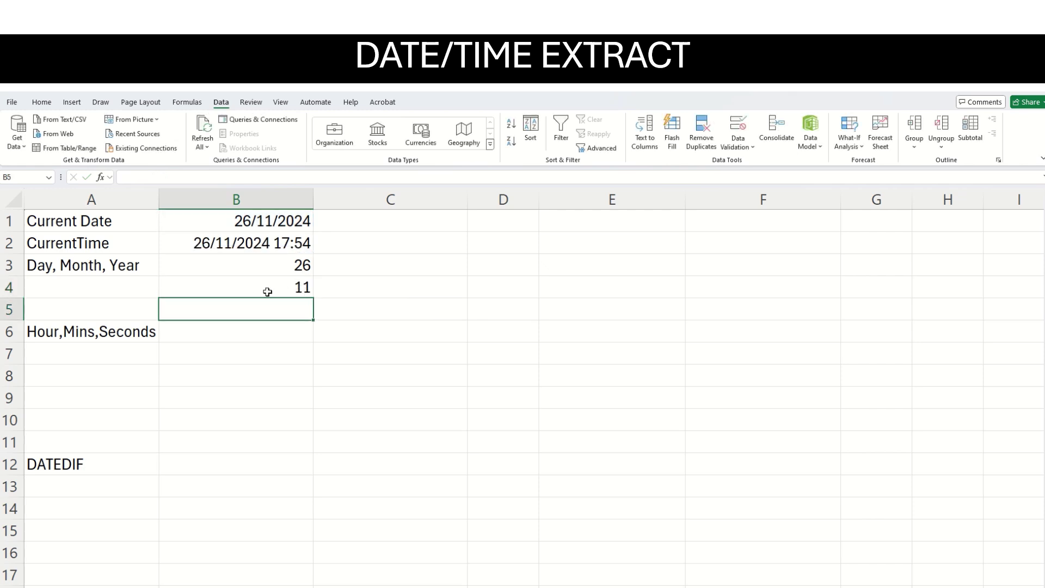
# Enter a YEAR formula in B5 that extracts the year from the date in B1
pyautogui.write('=year')
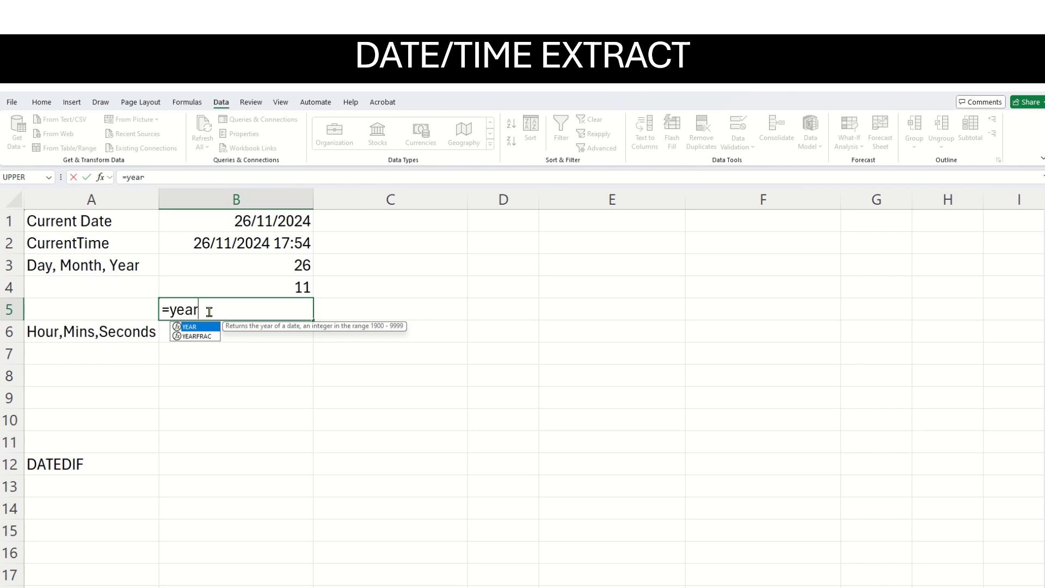
pyautogui.write('()')
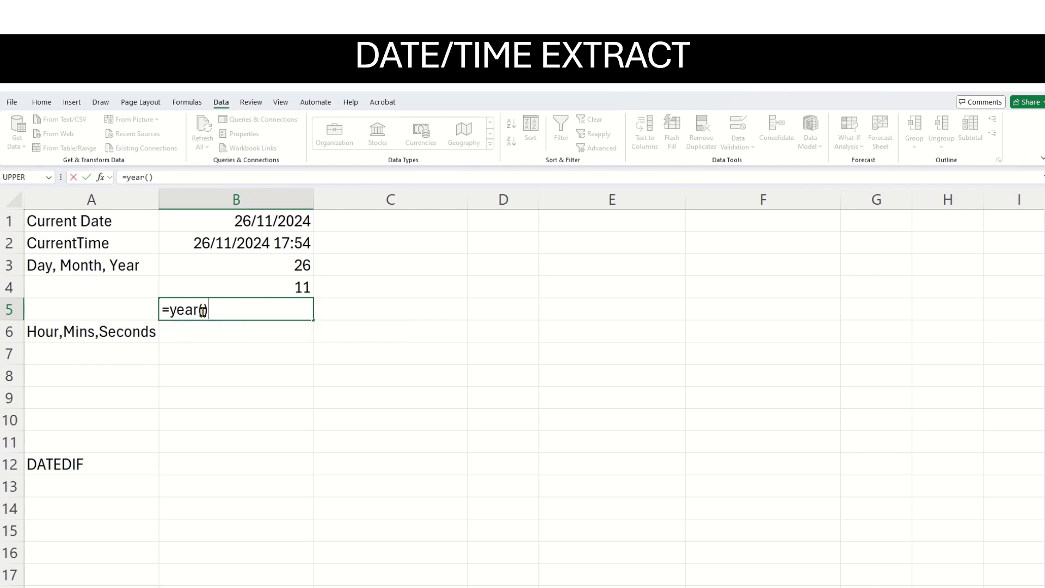
pyautogui.click(205, 310)
pyautogui.click(254, 219)
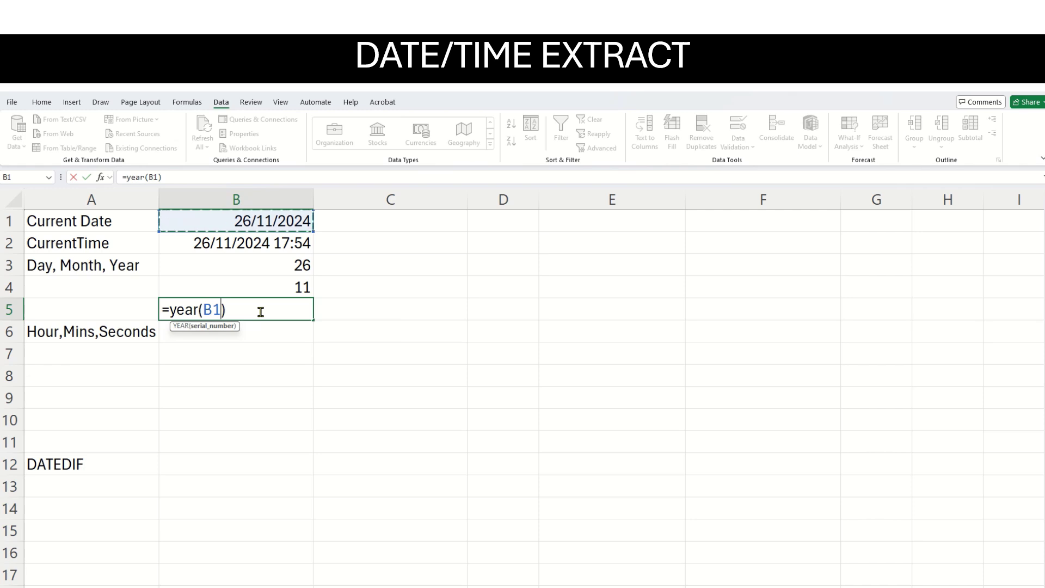
pyautogui.press('Return')
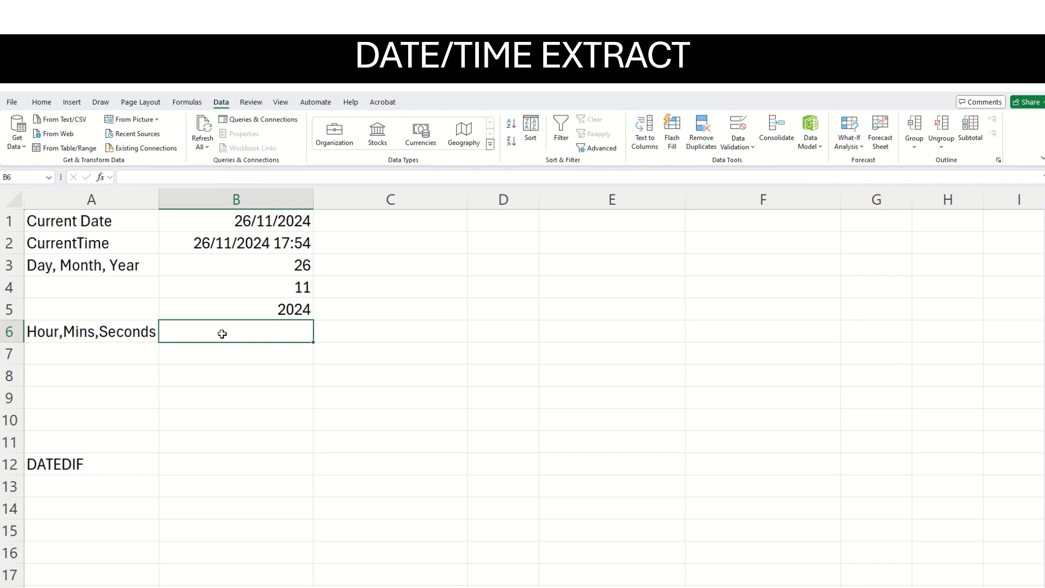
# Enter an HOUR formula in B6 that extracts the hour from the current time in B2
pyautogui.write('=')
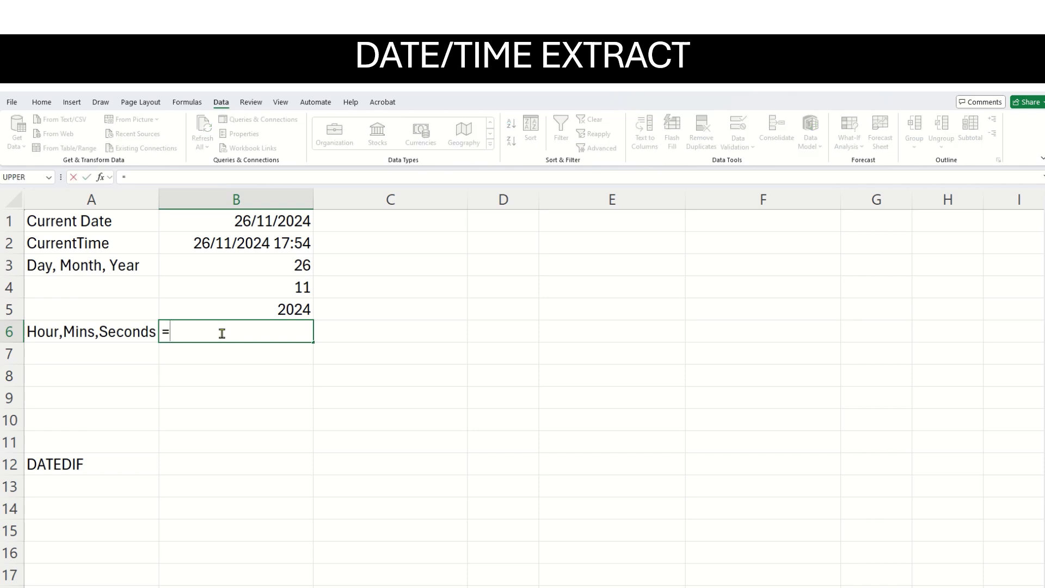
pyautogui.write('hour')
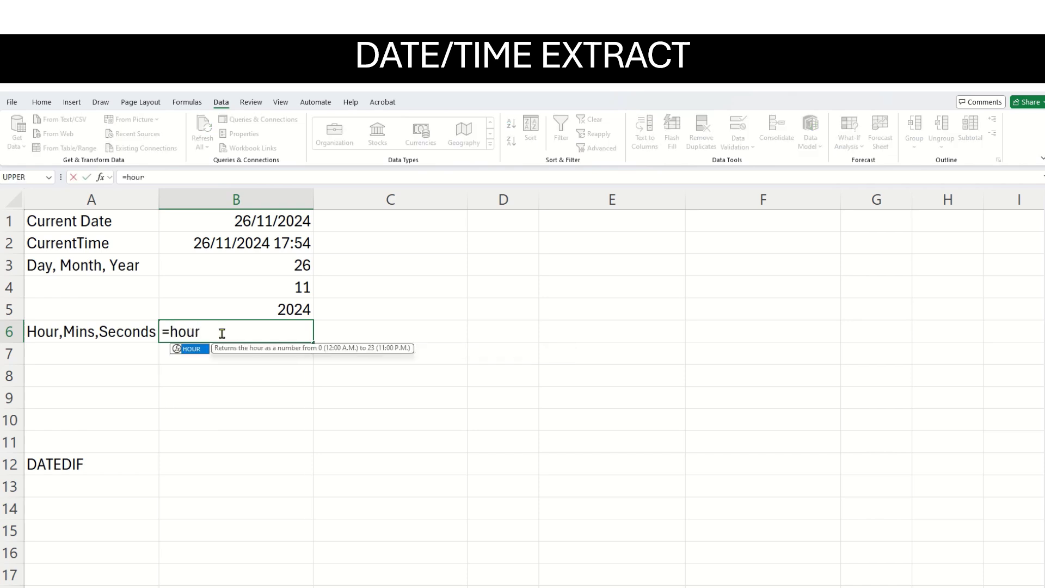
pyautogui.write('(')
pyautogui.click(242, 244)
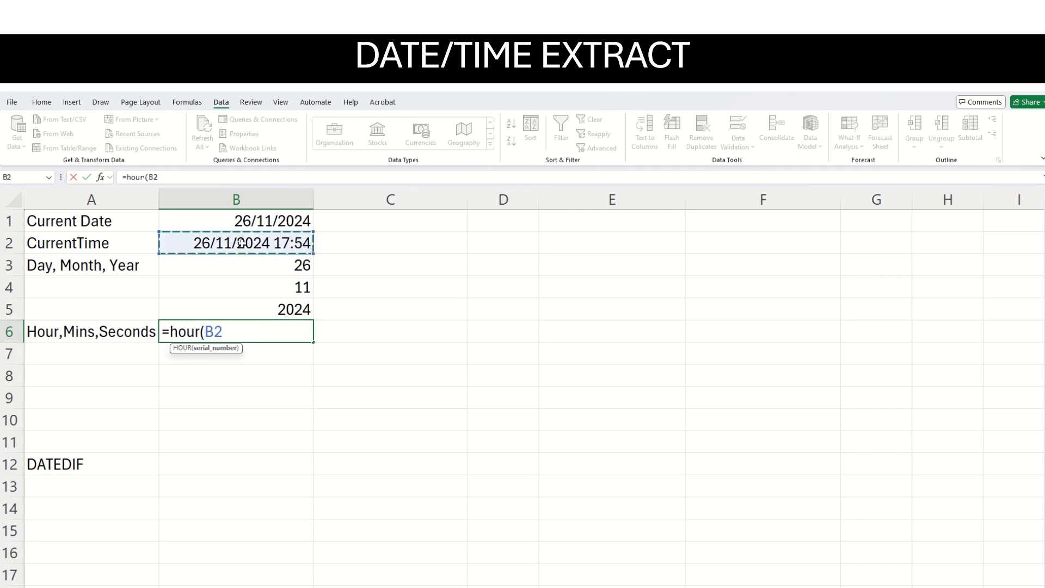
pyautogui.write(')')
pyautogui.press('Return')
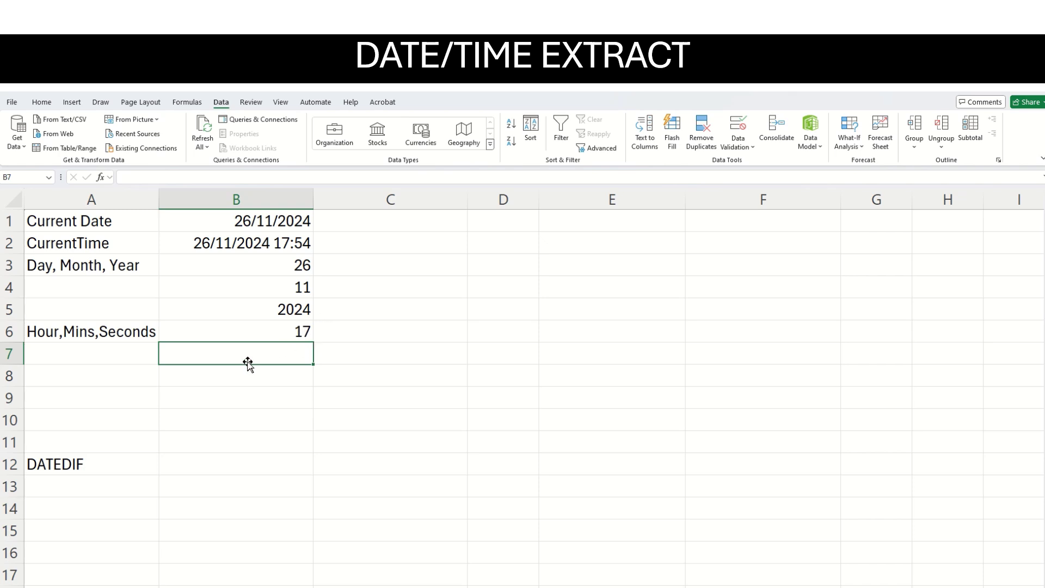
# Enter a MINUTE formula in B7 that extracts the minutes from the current time in B2
pyautogui.write('=min')
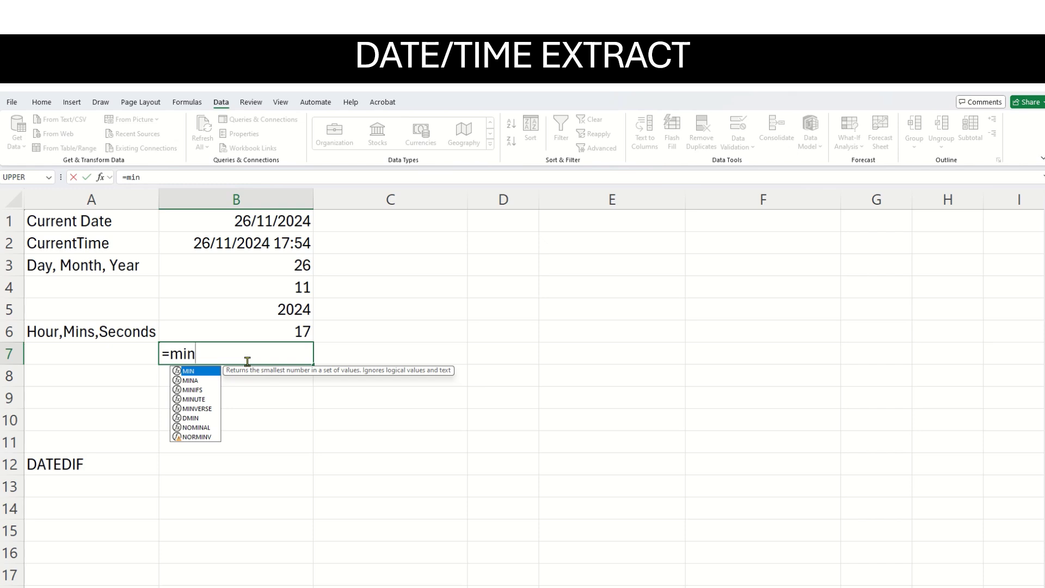
pyautogui.write('ut')
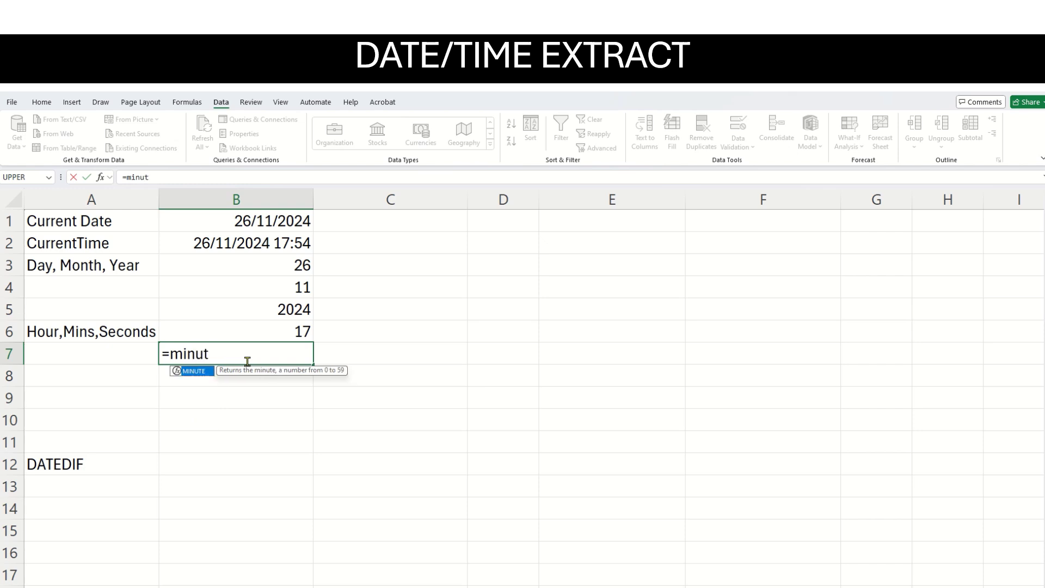
pyautogui.write('e(')
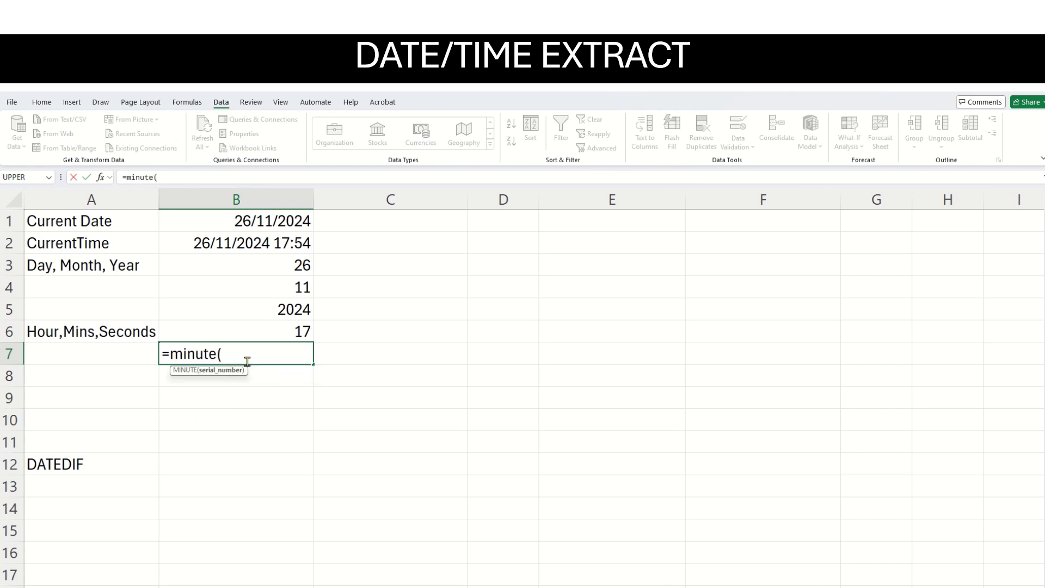
pyautogui.click(286, 241)
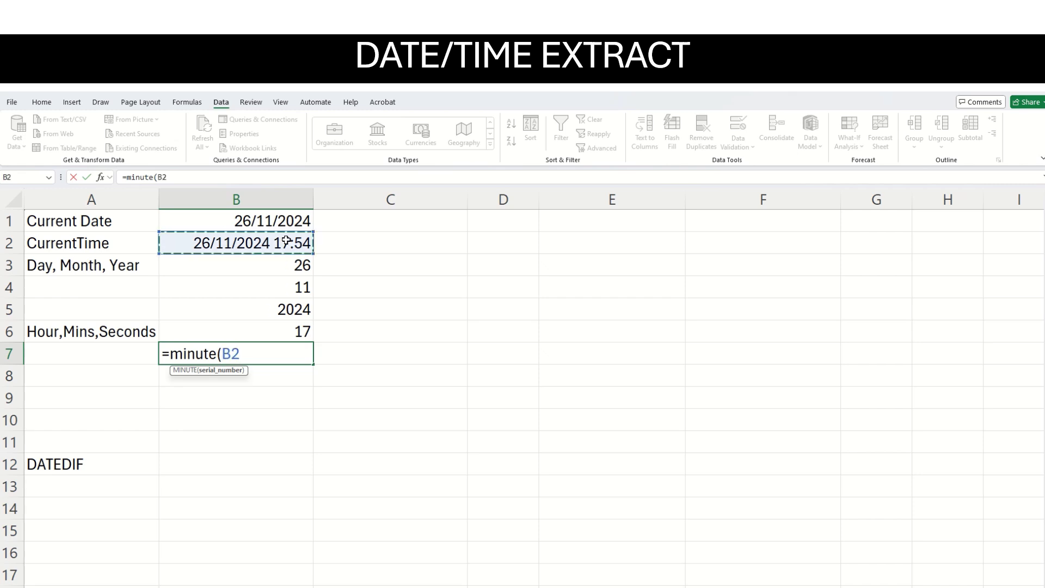
pyautogui.write(')')
pyautogui.press('Return')
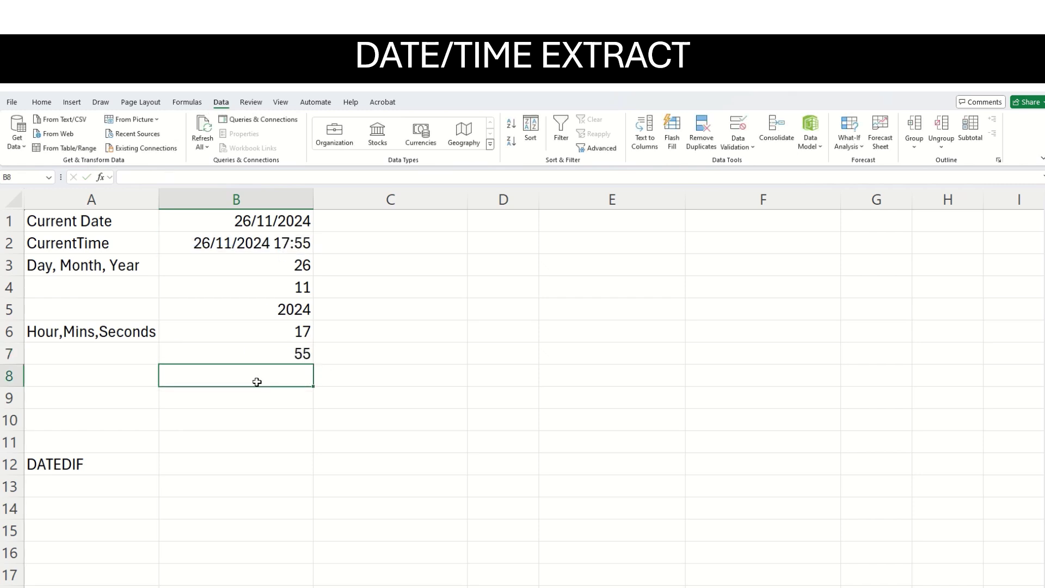
# Enter a SECOND formula in B8 that extracts the seconds from the current time in B2
pyautogui.write('=sec')
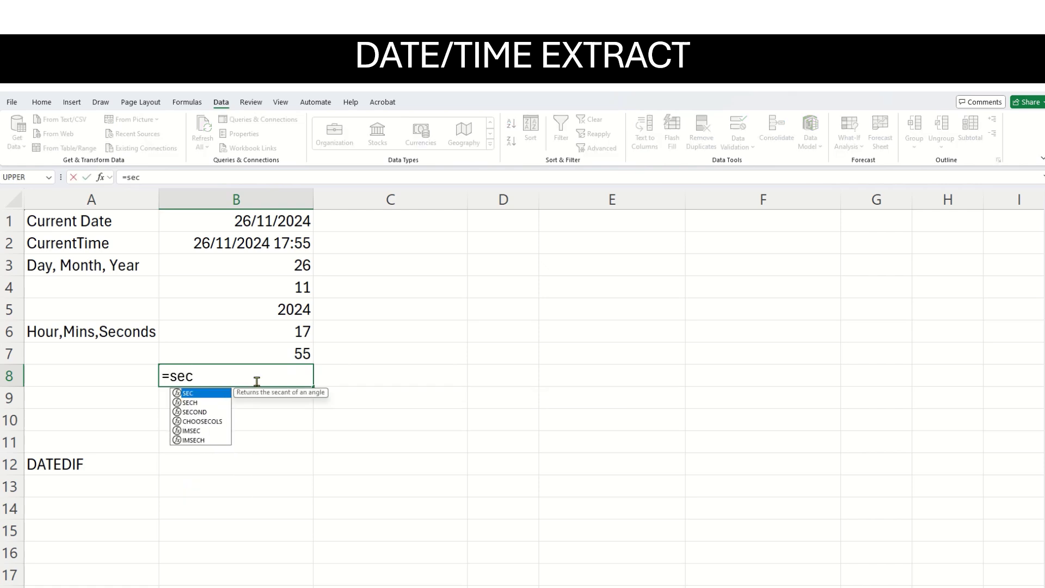
pyautogui.click(206, 413)
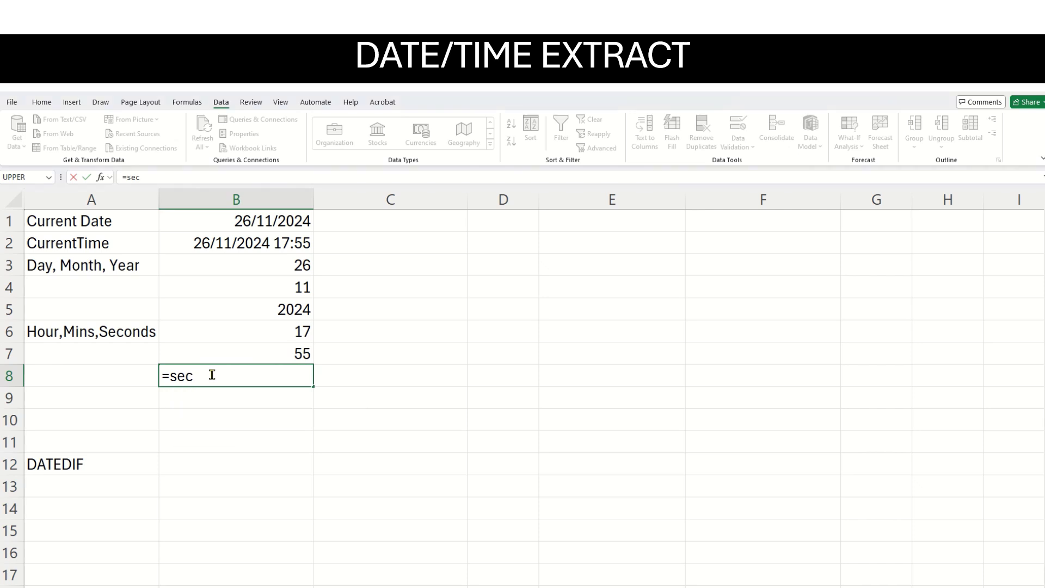
pyautogui.write('ond(')
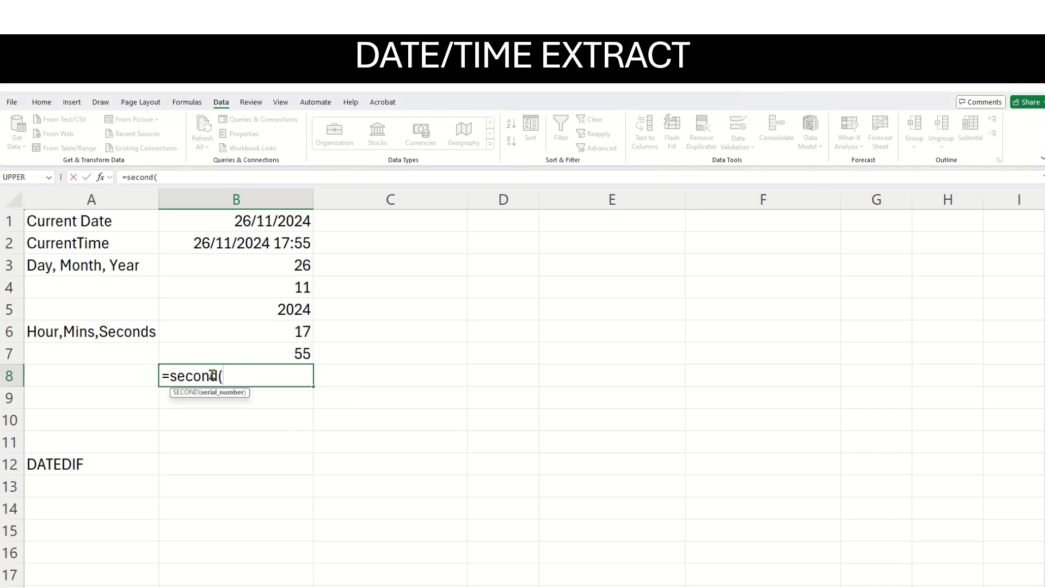
pyautogui.click(276, 245)
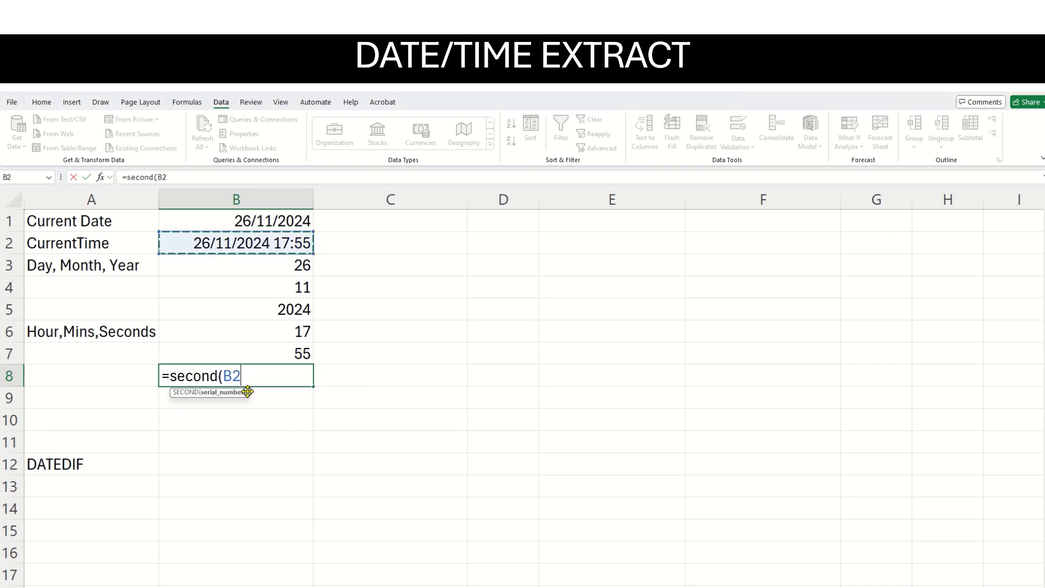
pyautogui.write(')')
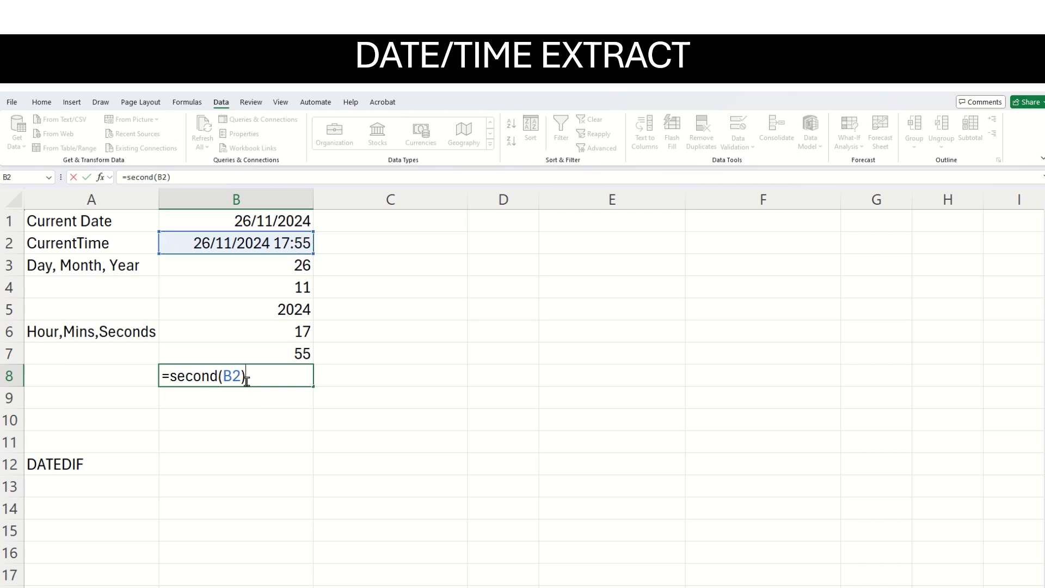
pyautogui.press('Return')
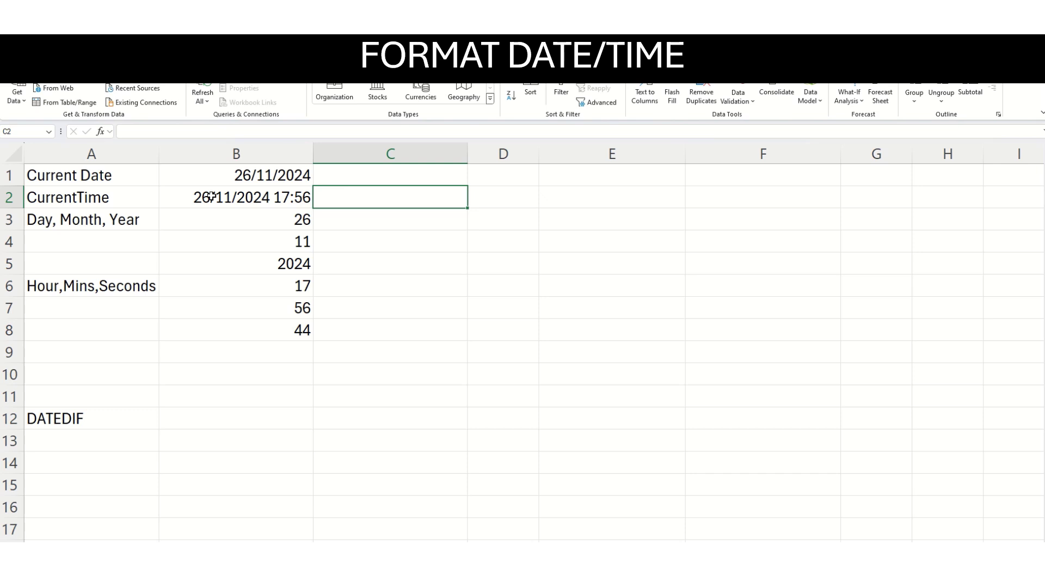
# Apply the custom number format h:mm:ss AM/PM to the current time in B2
pyautogui.click(212, 196)
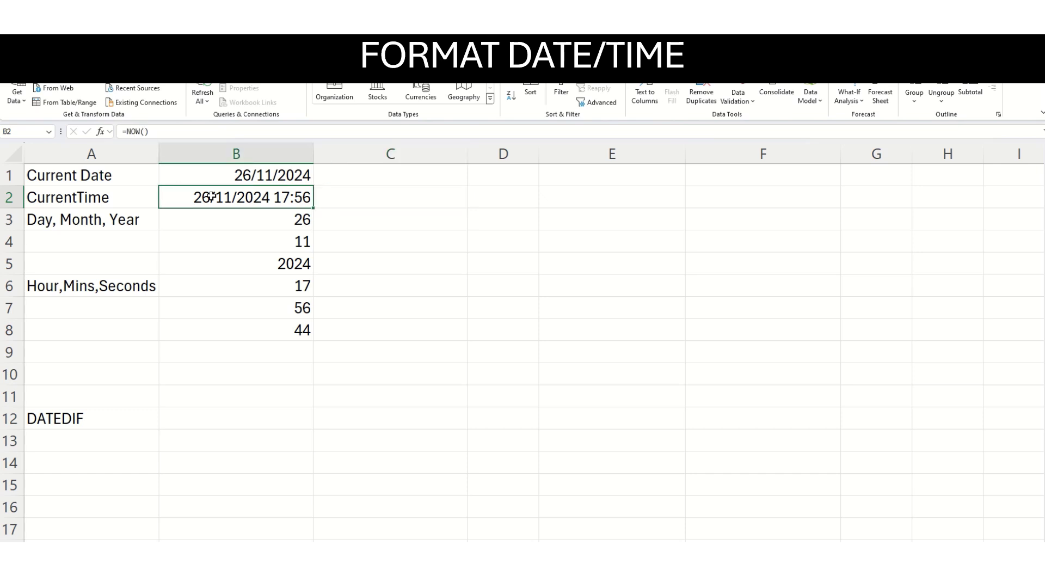
pyautogui.rightClick(211, 197)
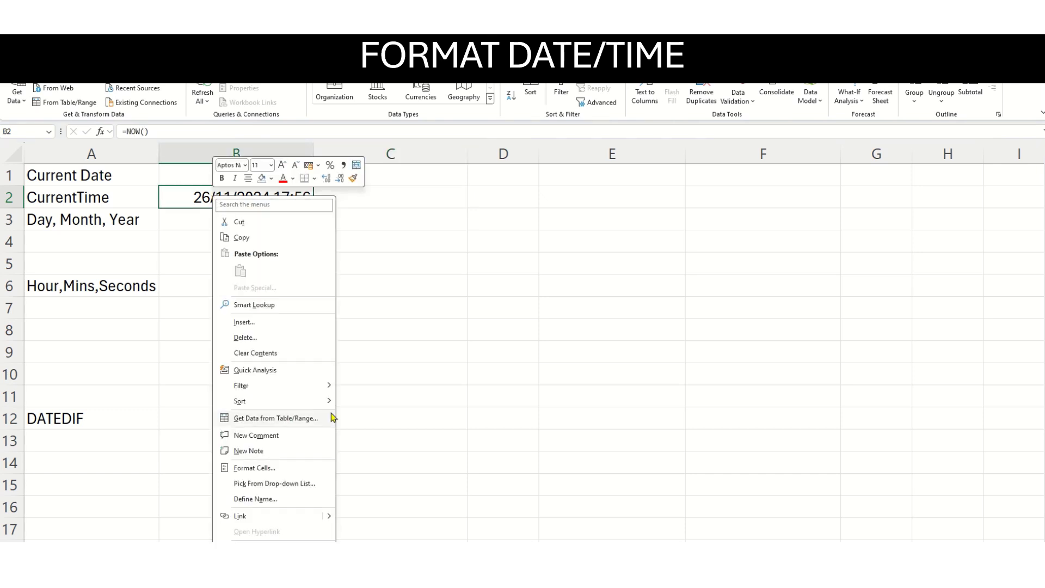
pyautogui.click(312, 468)
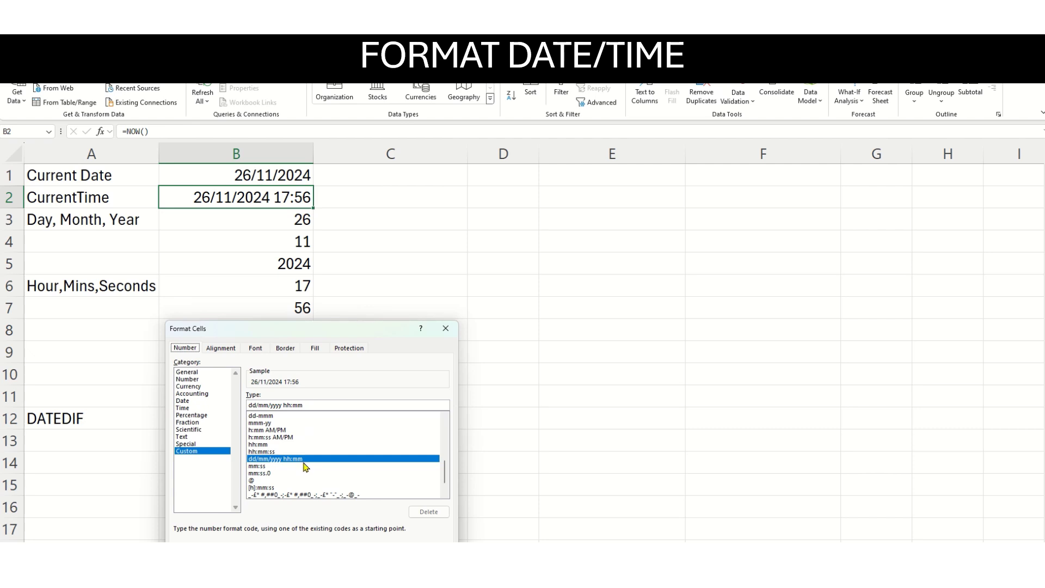
pyautogui.click(283, 438)
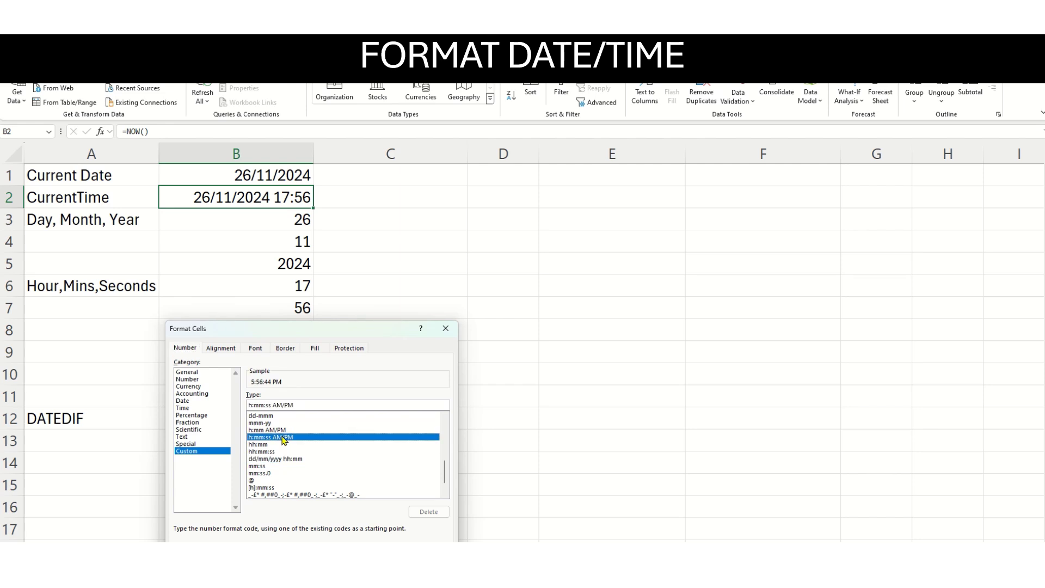
pyautogui.press('Return')
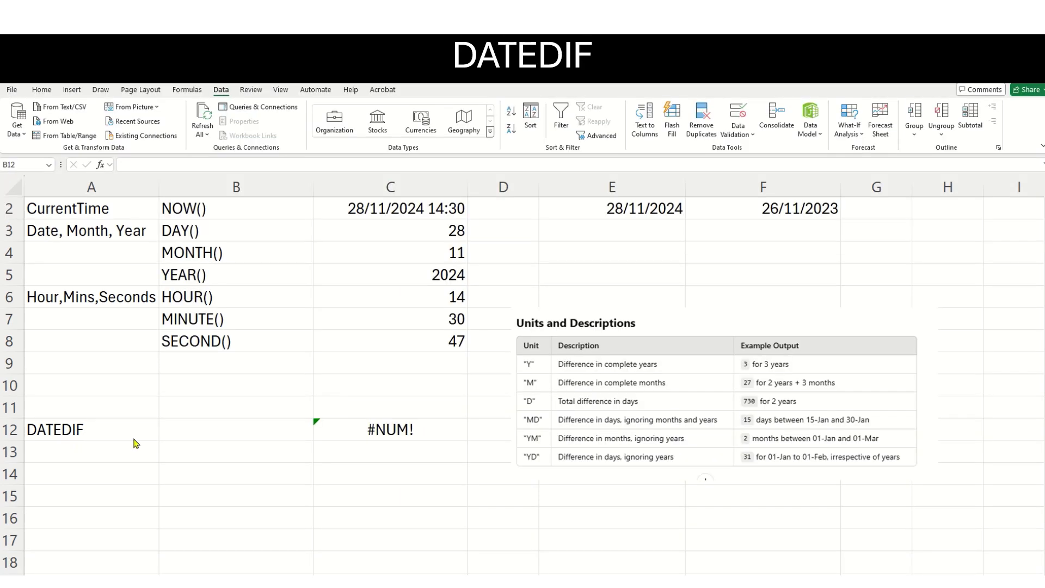
# Enter a DATEDIF formula in B12 that counts the days from the date in F2 to the date in E2, using unit "D"
pyautogui.click(196, 425)
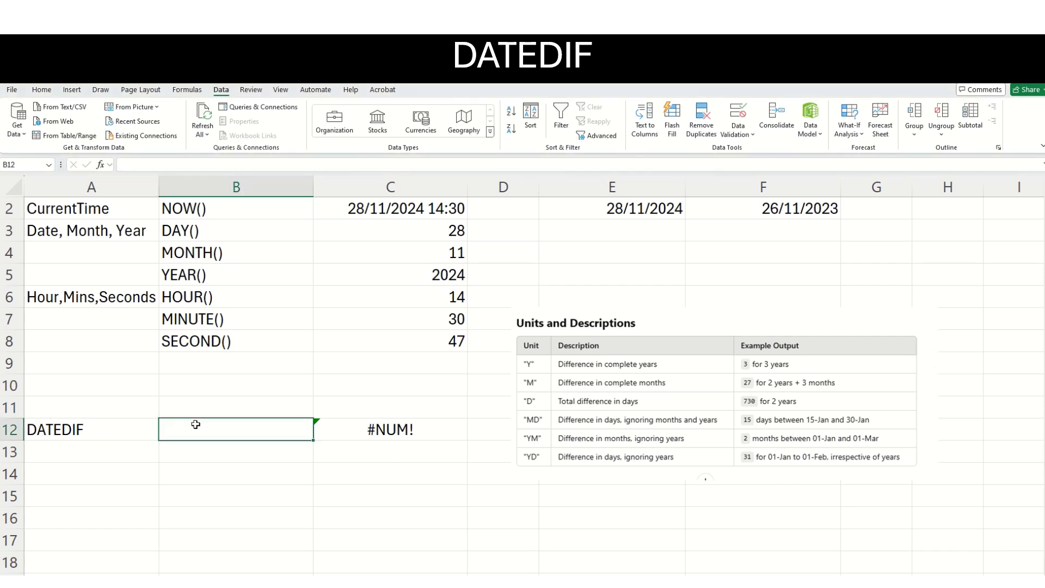
pyautogui.write('=datedif')
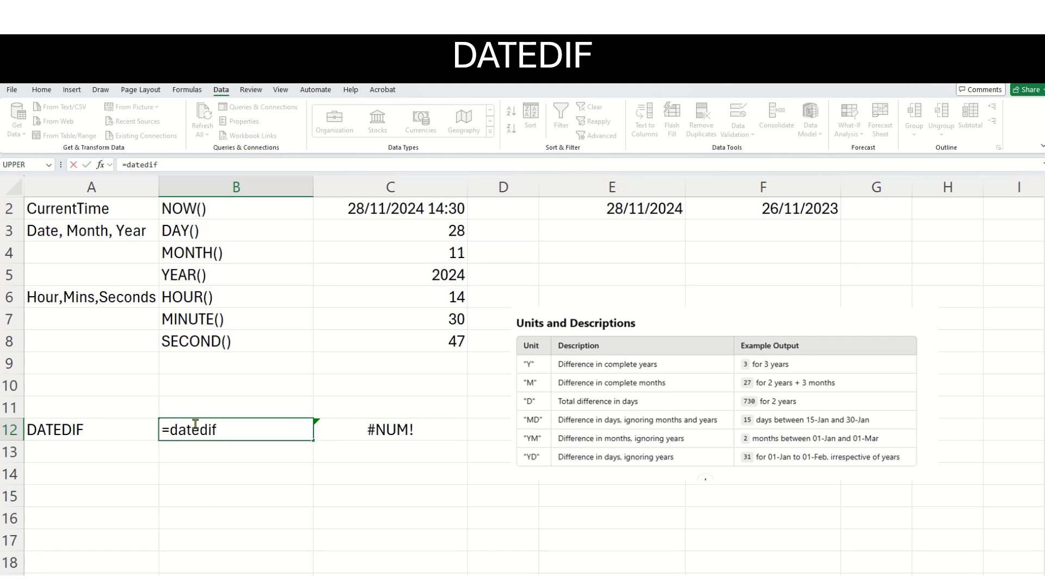
pyautogui.write('(')
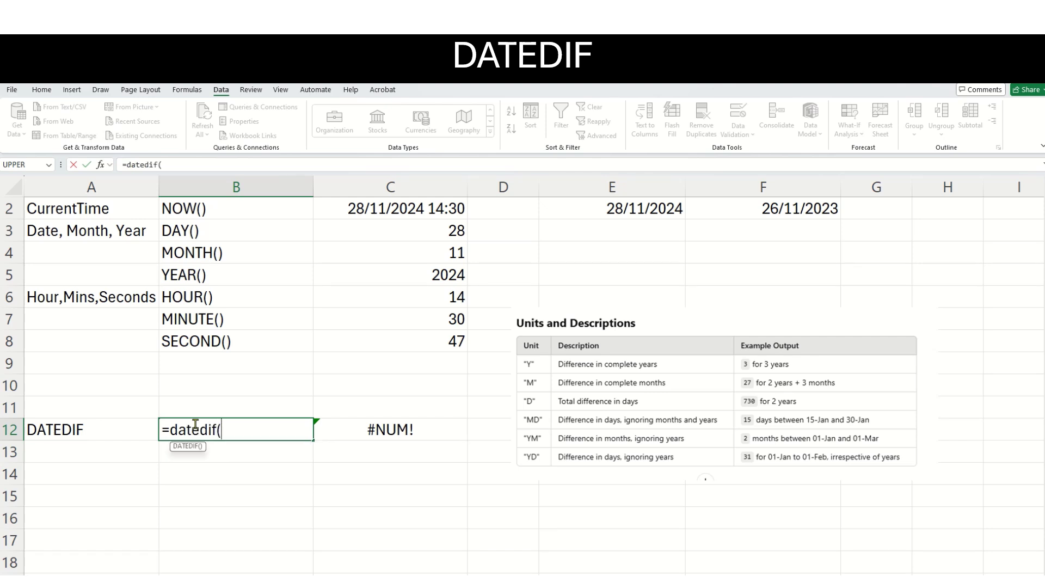
pyautogui.click(755, 208)
pyautogui.write(',')
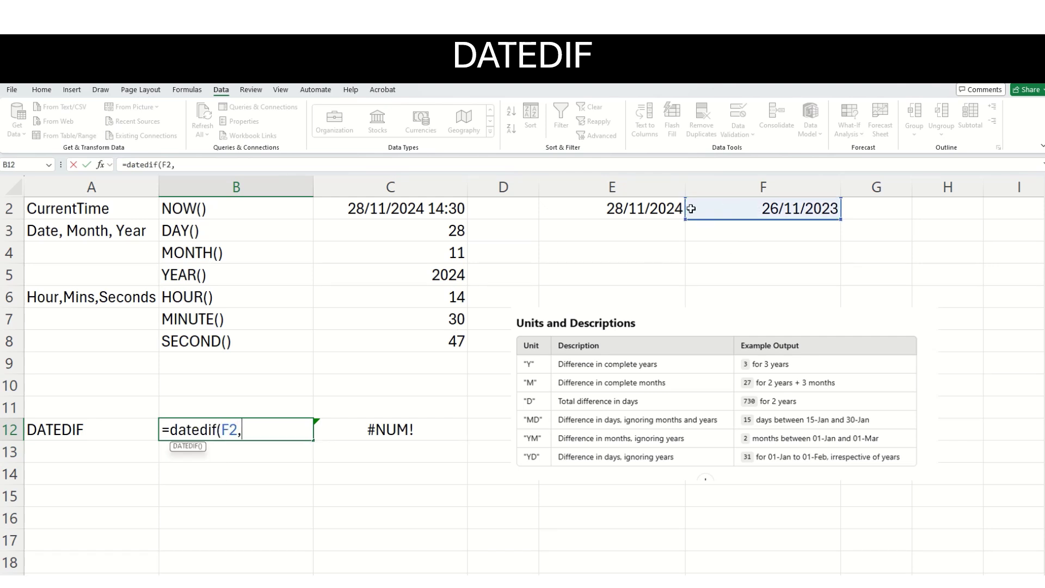
pyautogui.click(618, 209)
pyautogui.write(',')
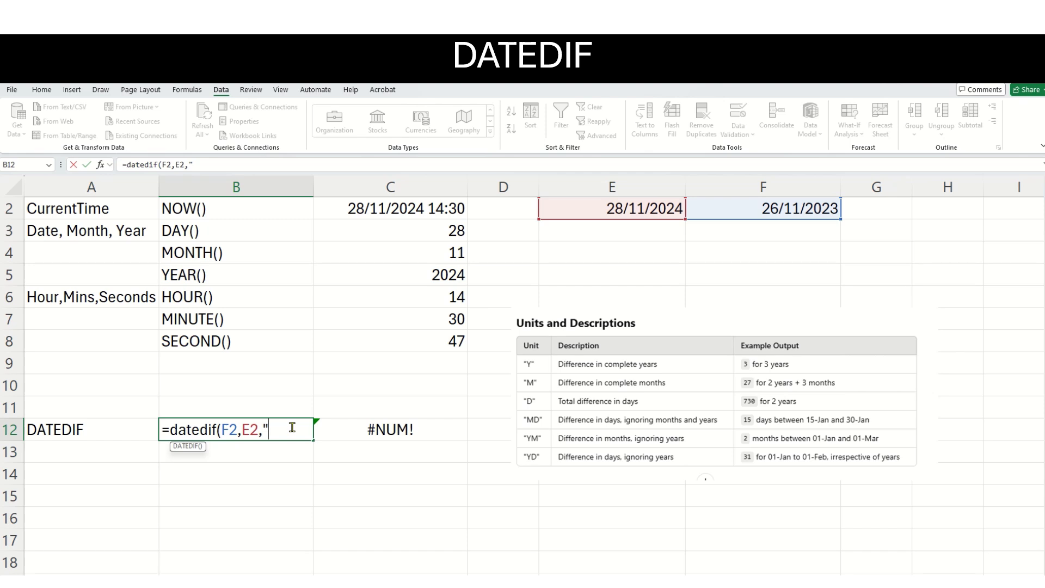
pyautogui.write('D")')
pyautogui.press('Return')
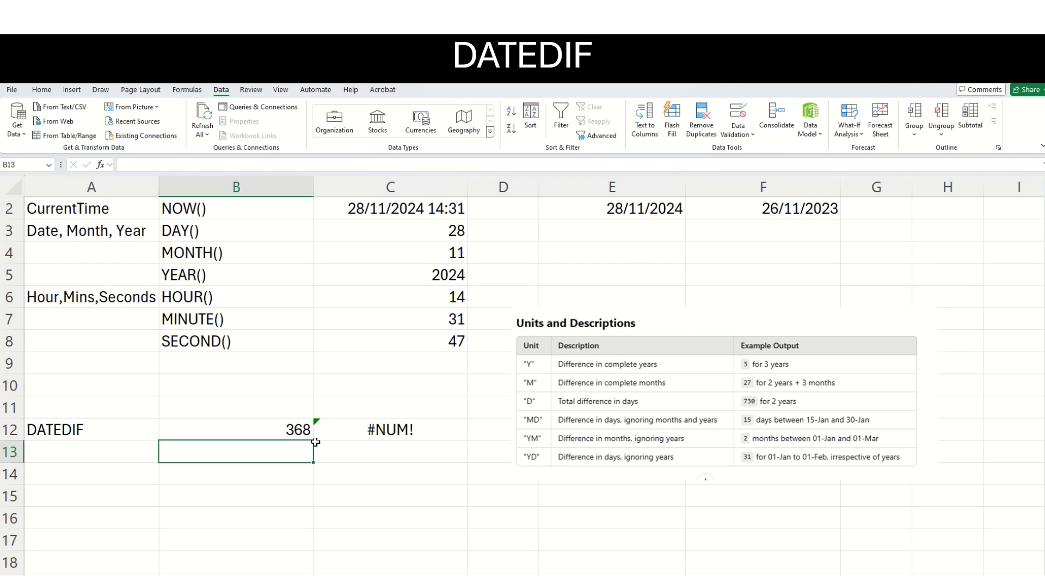
# Copy the DATEDIF formula down to B13 and edit it to =DATEDIF(F2,E2,"Y") for the difference in complete years
pyautogui.click(281, 428)
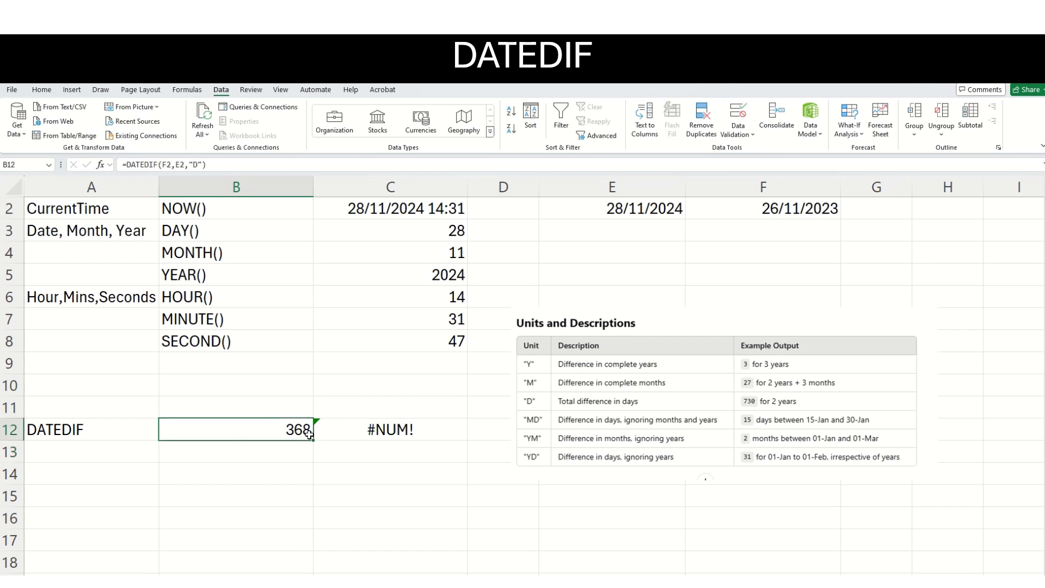
pyautogui.moveTo(313, 440); pyautogui.dragTo(314, 457)
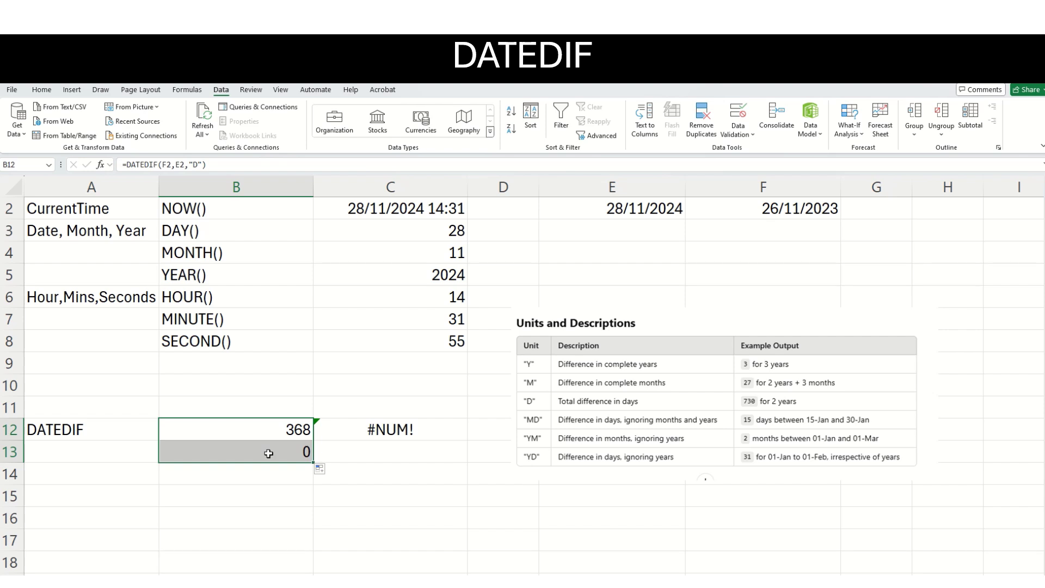
pyautogui.click(269, 453)
pyautogui.click(192, 164)
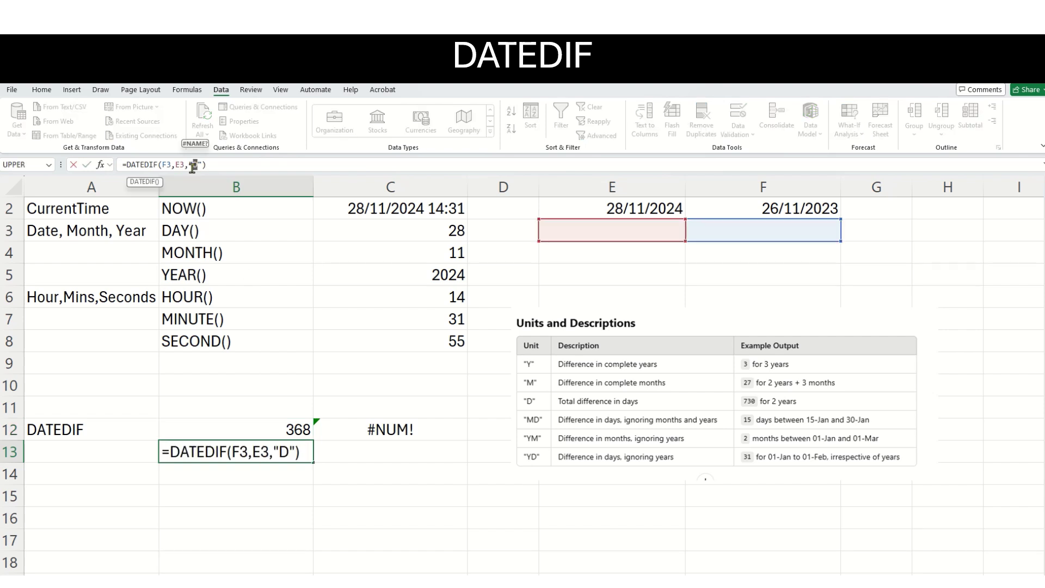
pyautogui.write('Y')
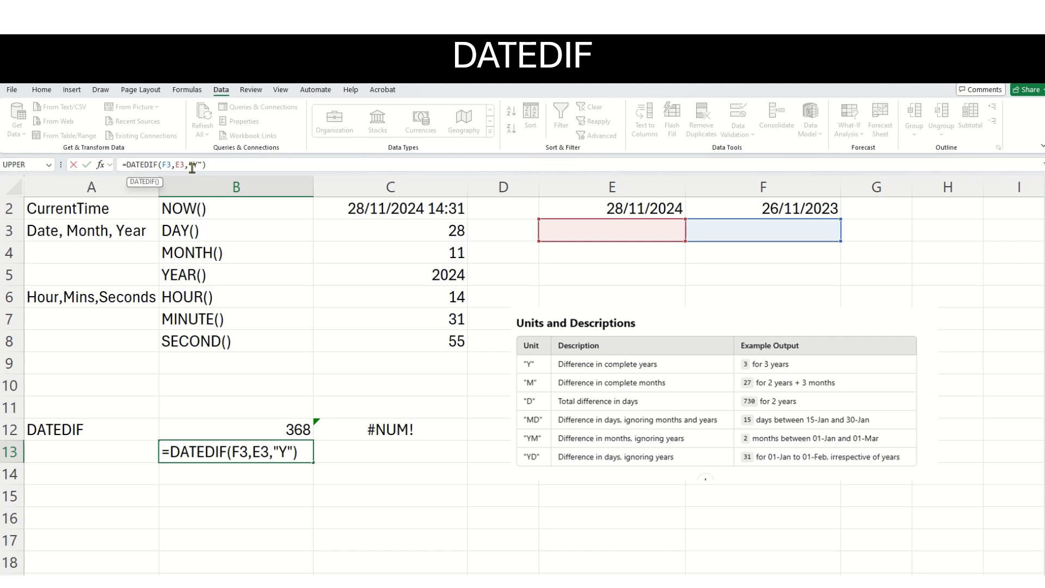
pyautogui.press('BackSpace')
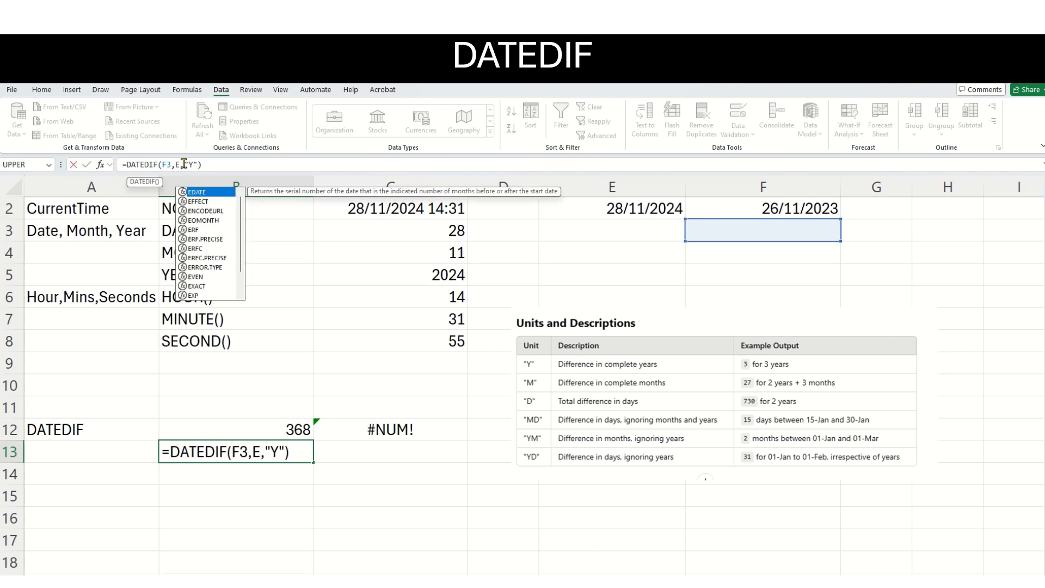
pyautogui.write('2')
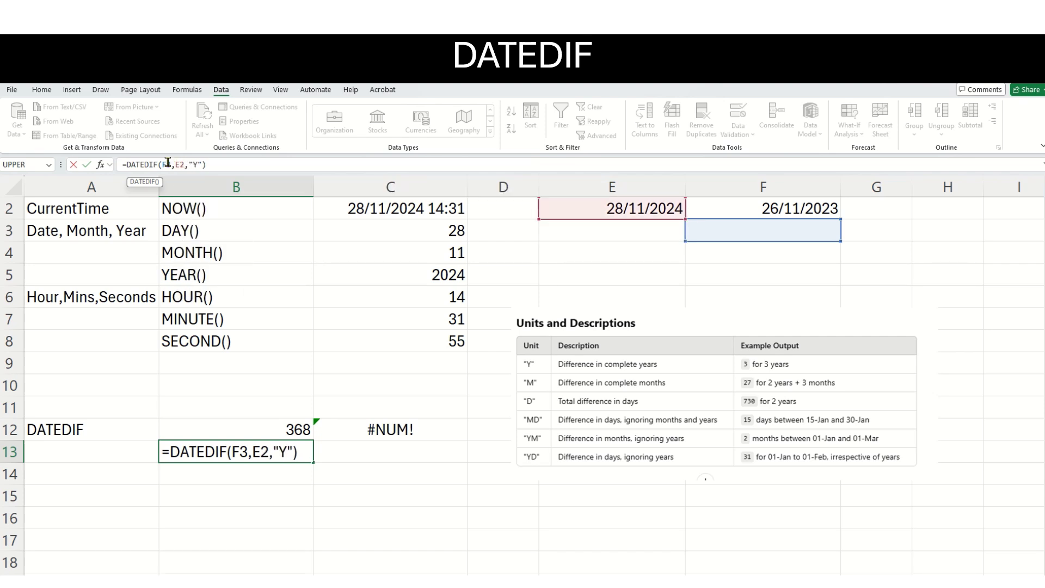
pyautogui.press('BackSpace')
pyautogui.write('2')
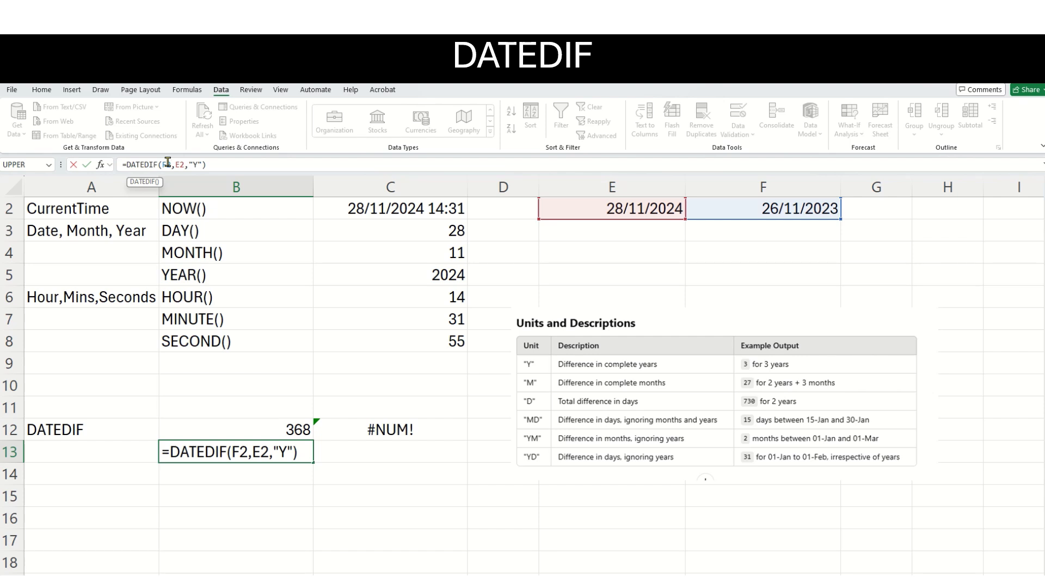
pyautogui.press('Return')
pyautogui.click(273, 451)
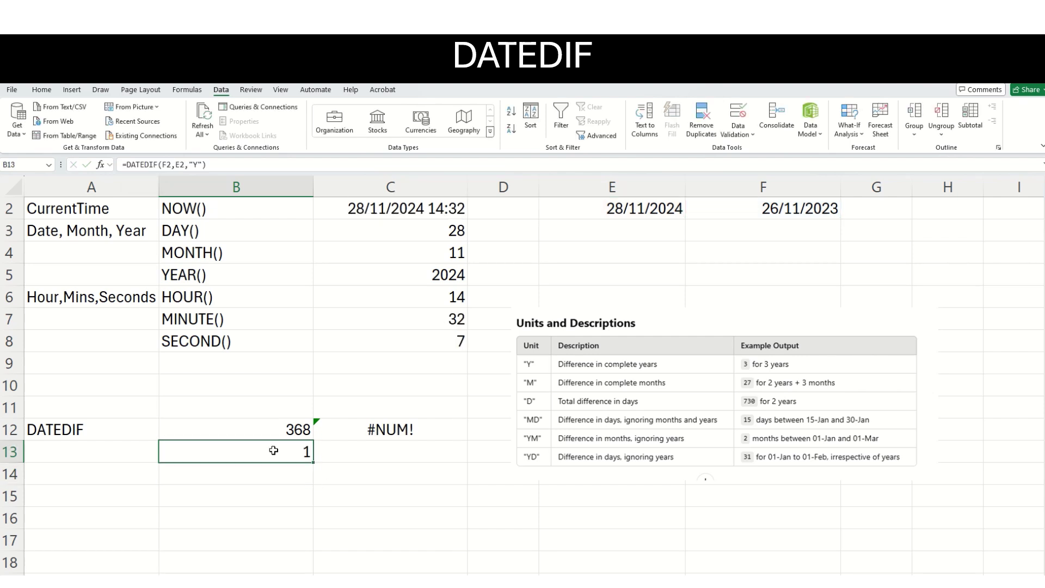
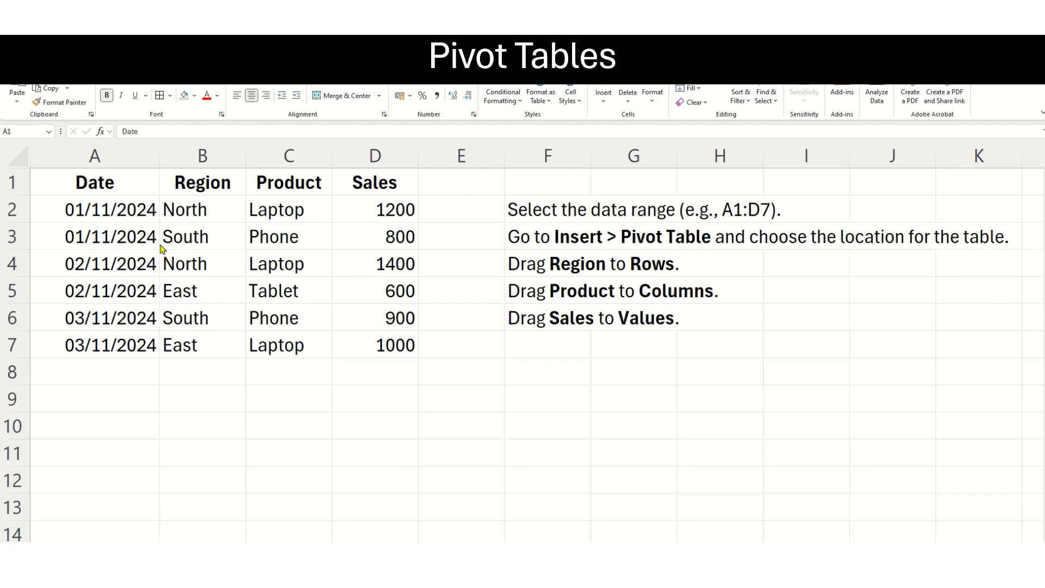
# Create a PivotTable on a new worksheet from the sales data range A1:D7
pyautogui.hotkey('ctrl', 'a')
pyautogui.click(106, 185)
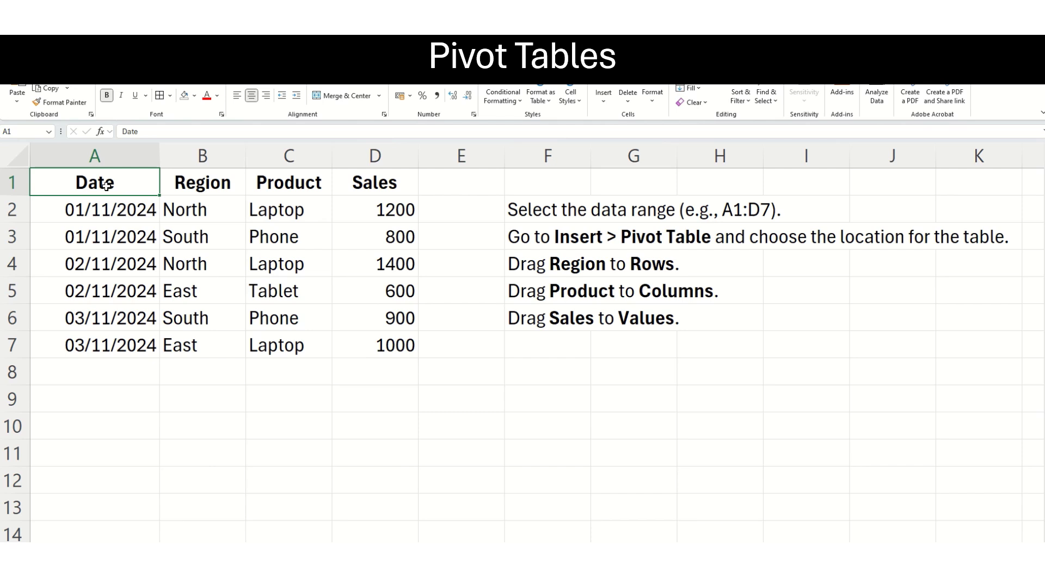
pyautogui.moveTo(107, 186)
pyautogui.mouseDown()
pyautogui.moveTo(185, 235)
pyautogui.moveTo(354, 313)
pyautogui.moveTo(386, 356)
pyautogui.mouseUp()
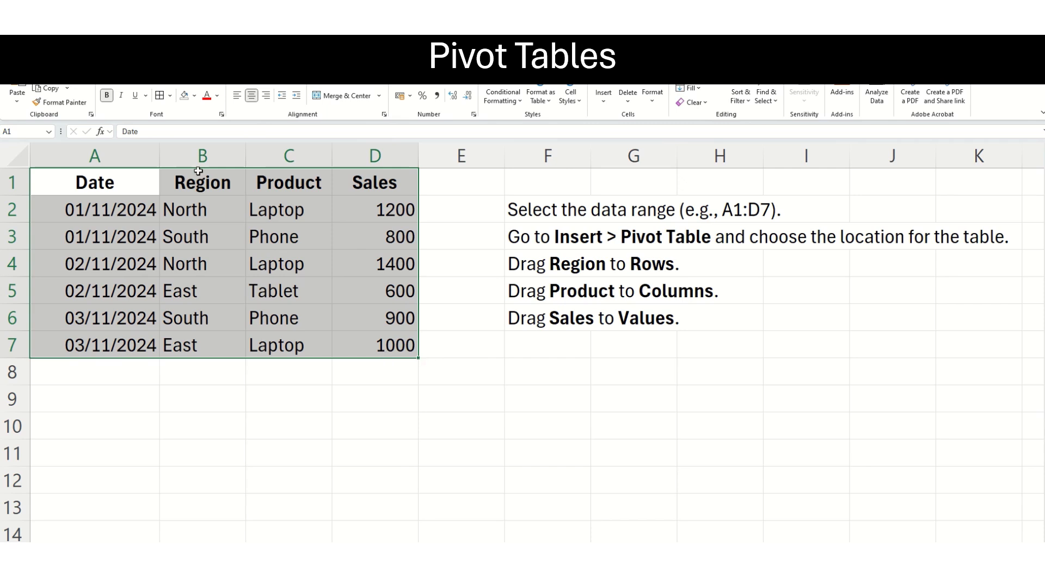
pyautogui.click(57, 73)
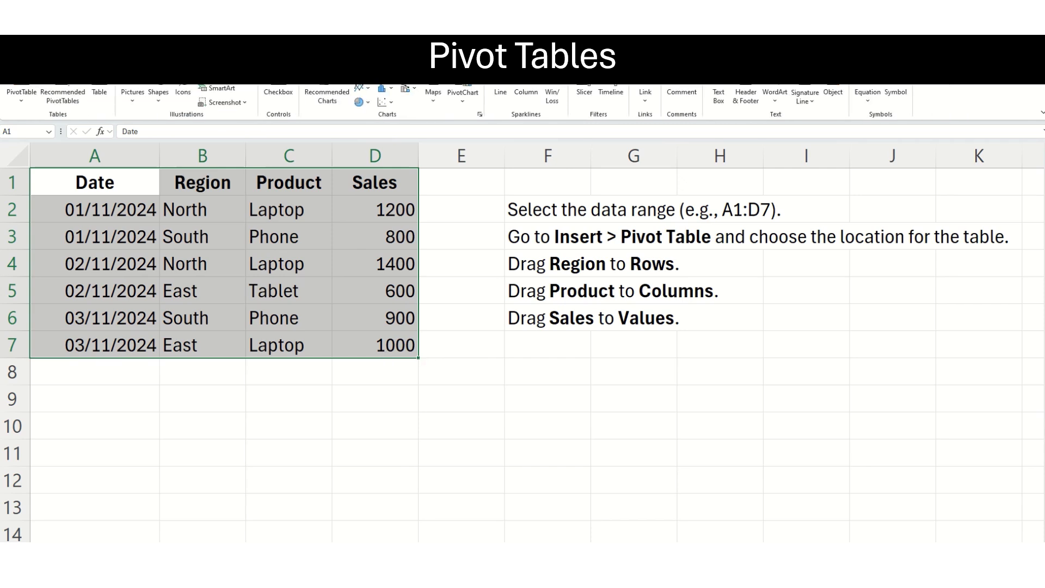
pyautogui.click(20, 96)
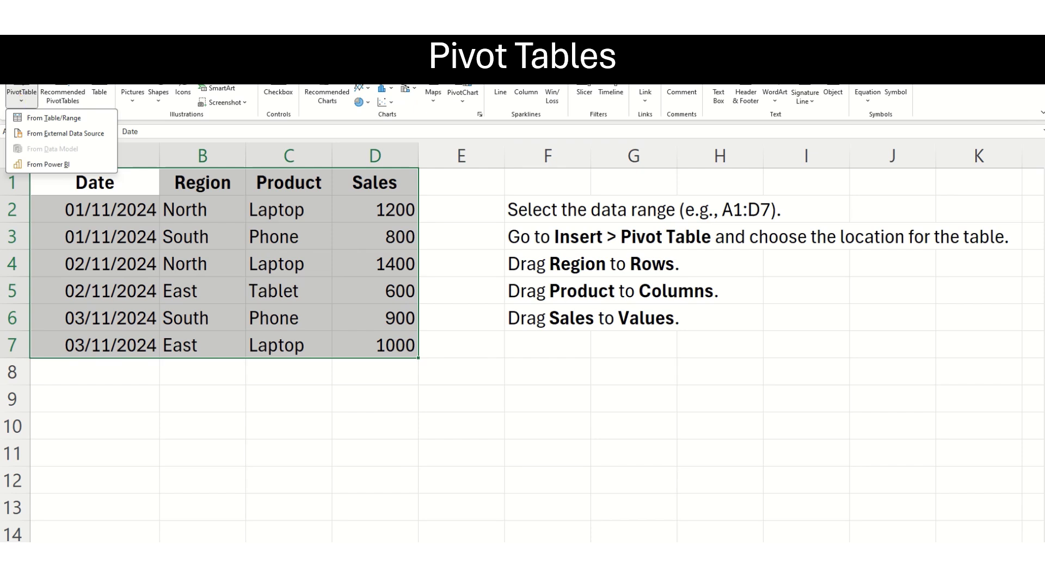
pyautogui.click(53, 117)
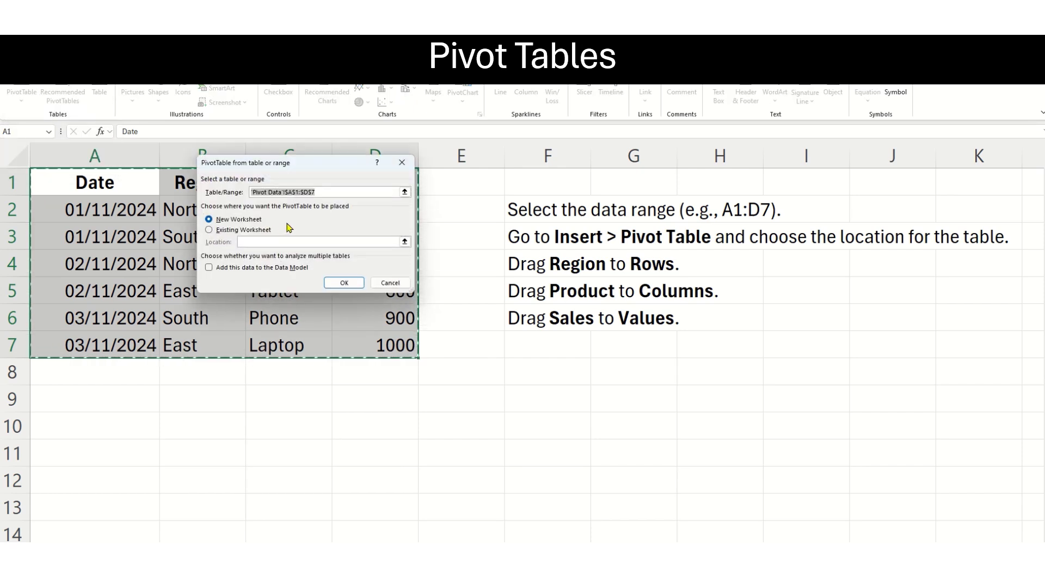
pyautogui.click(332, 282)
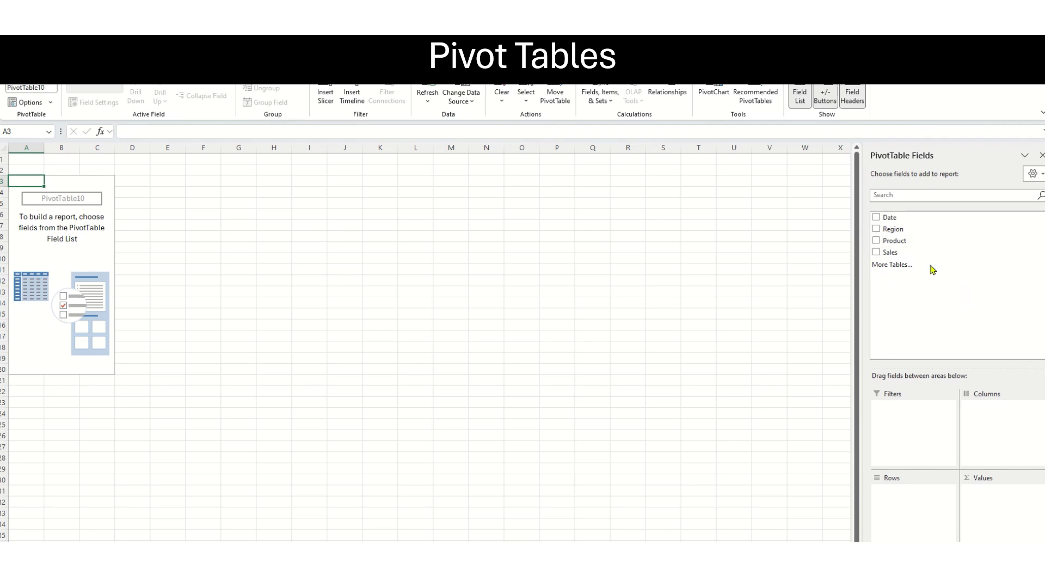
# Lay out the PivotTable with Product as columns, Region as rows, Sales as summed values and Date as the report filter
pyautogui.click(876, 241)
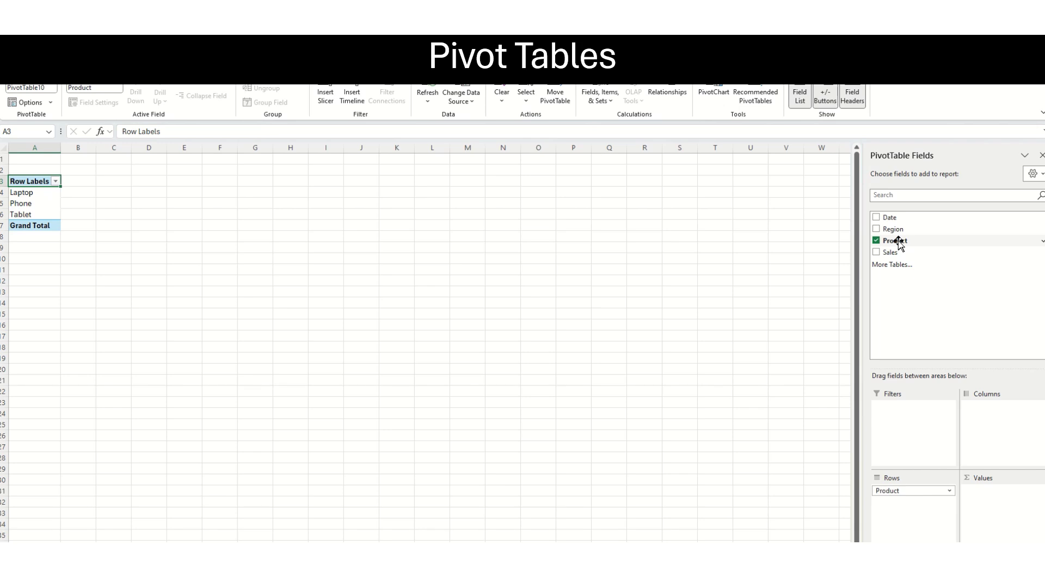
pyautogui.moveTo(899, 243); pyautogui.dragTo(1010, 434)
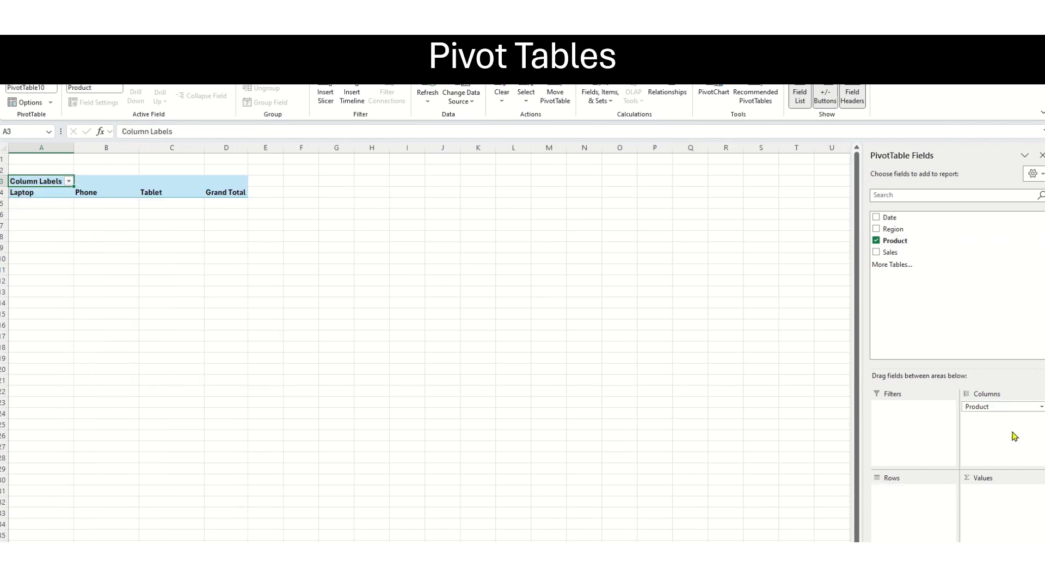
pyautogui.click(876, 229)
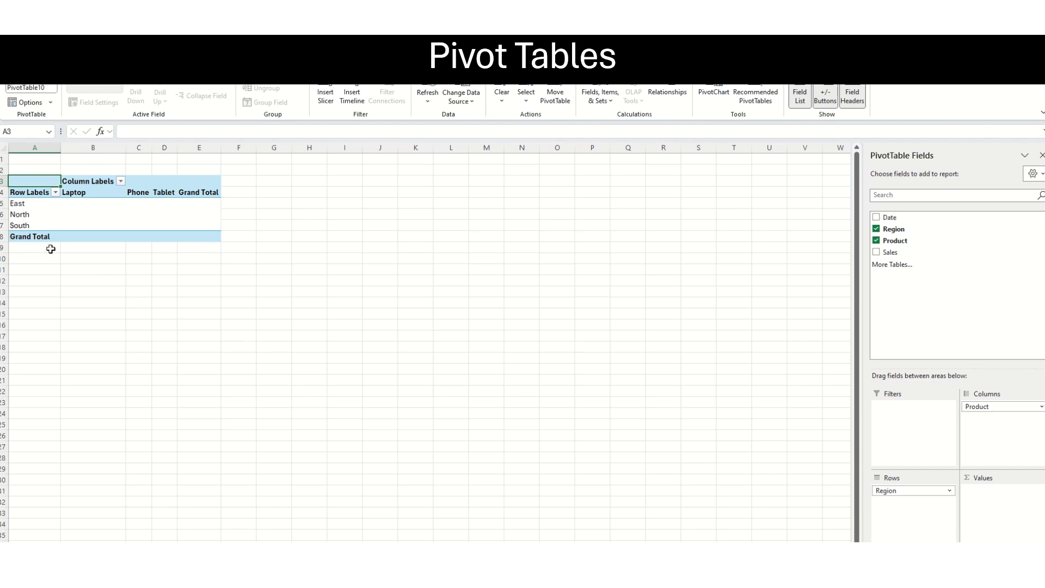
pyautogui.click(876, 252)
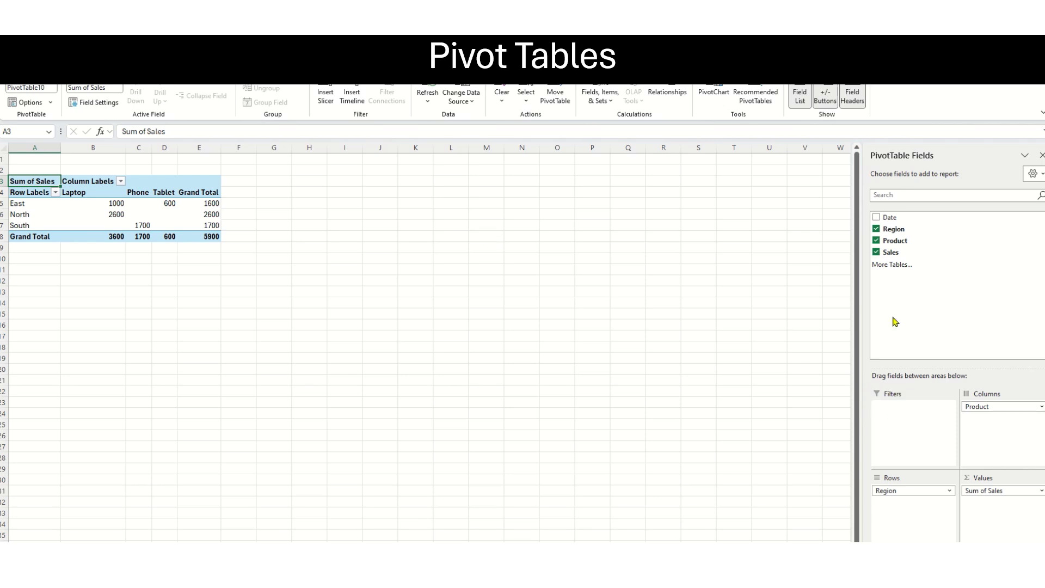
pyautogui.click(877, 218)
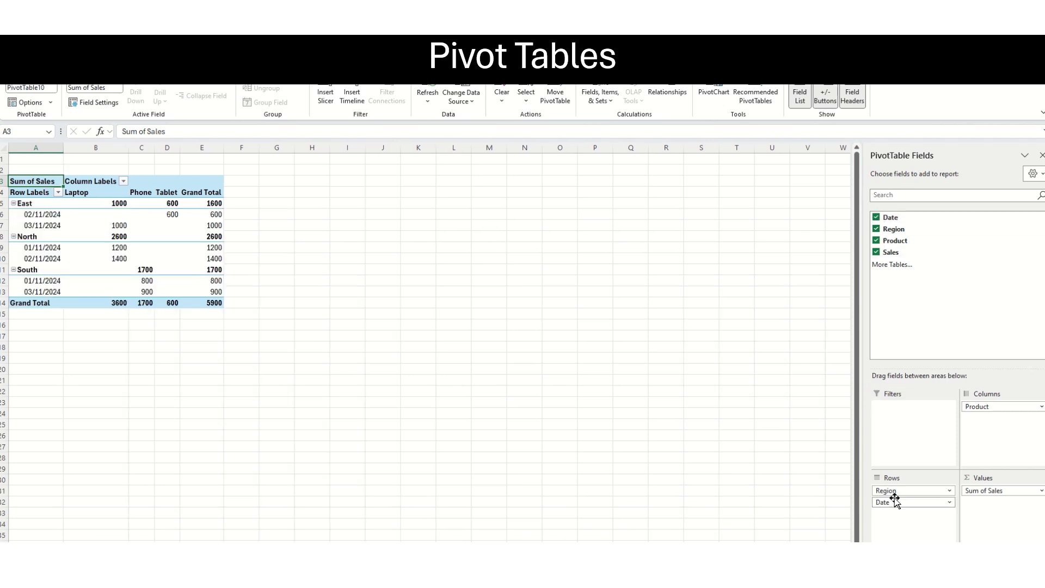
pyautogui.moveTo(893, 502); pyautogui.dragTo(895, 423)
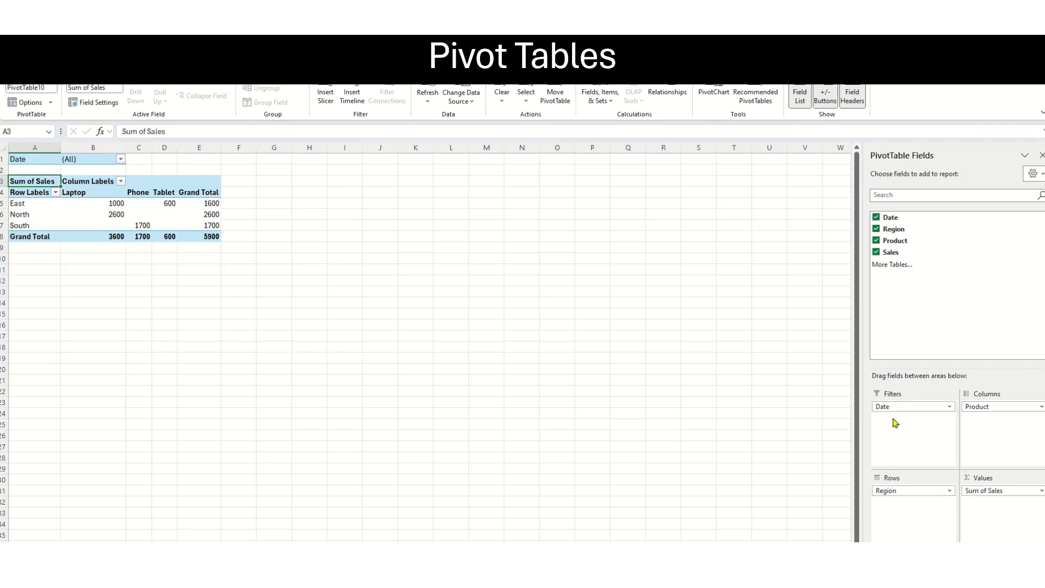
# Filter the PivotTable by Date to show only 01/11/2024
pyautogui.click(121, 159)
pyautogui.click(28, 196)
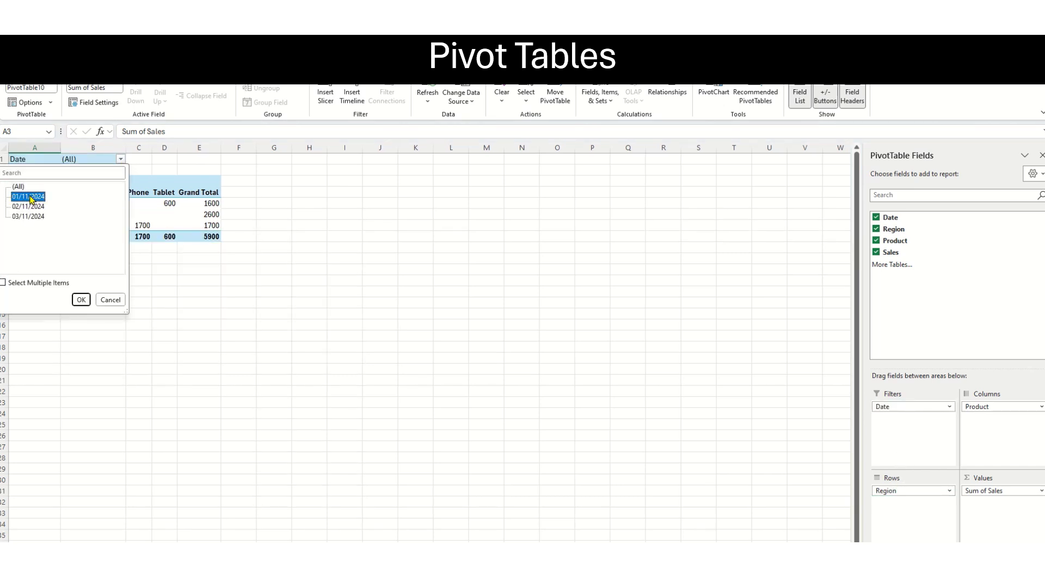
pyautogui.click(80, 299)
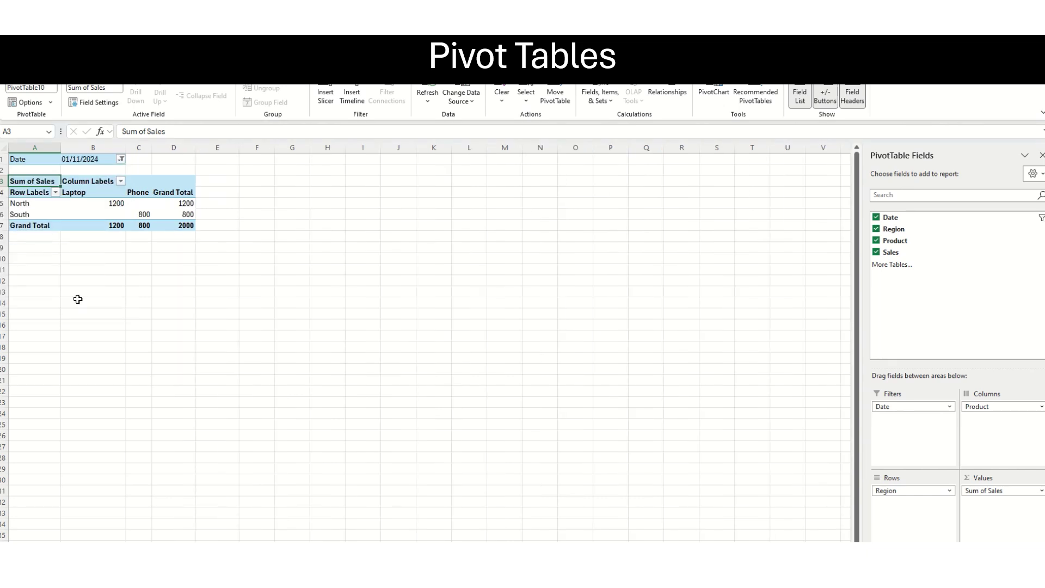
# Reset the PivotTable's Date filter to (All)
pyautogui.click(121, 159)
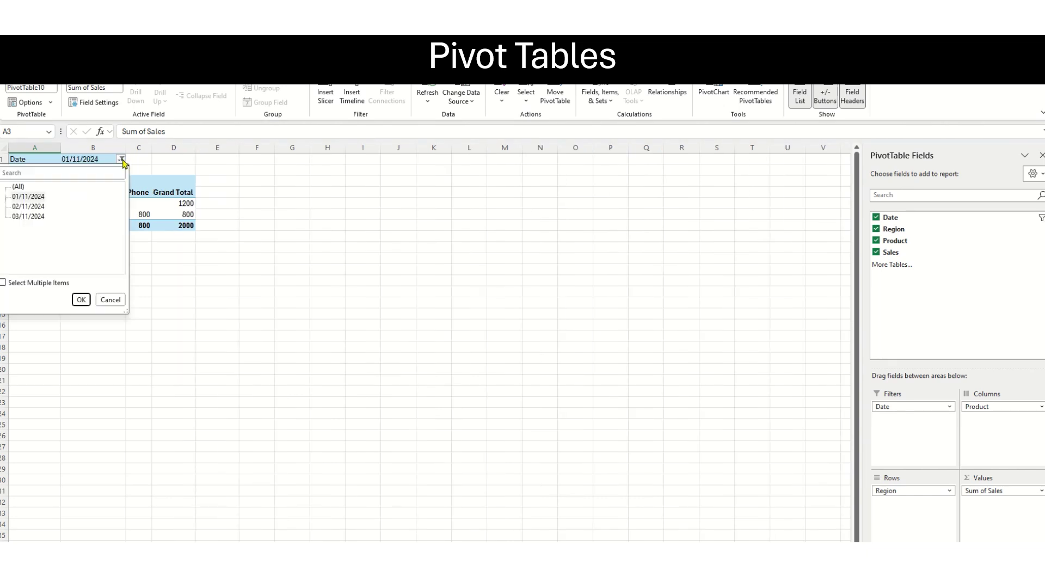
pyautogui.click(21, 186)
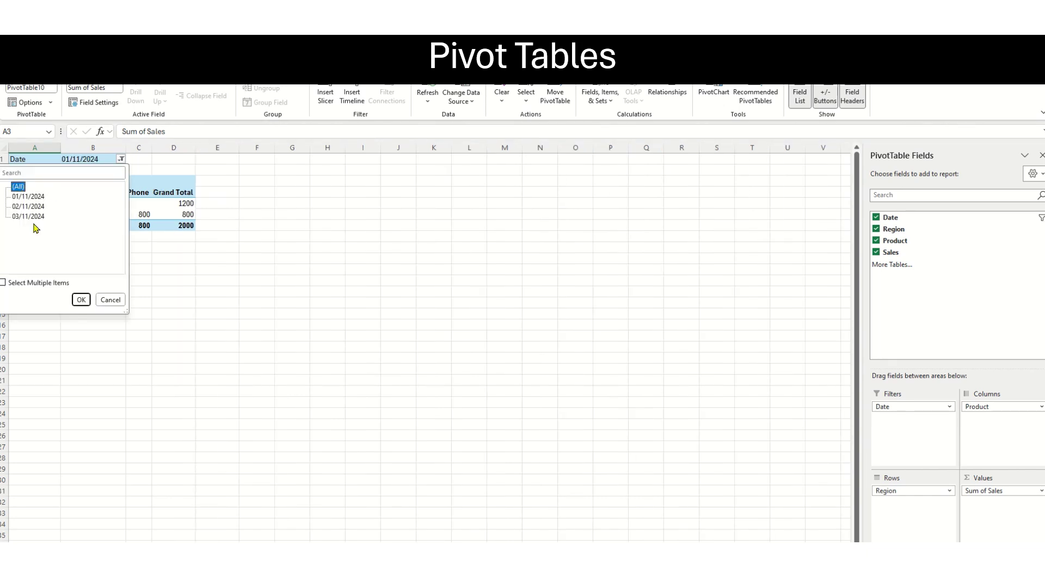
pyautogui.click(79, 301)
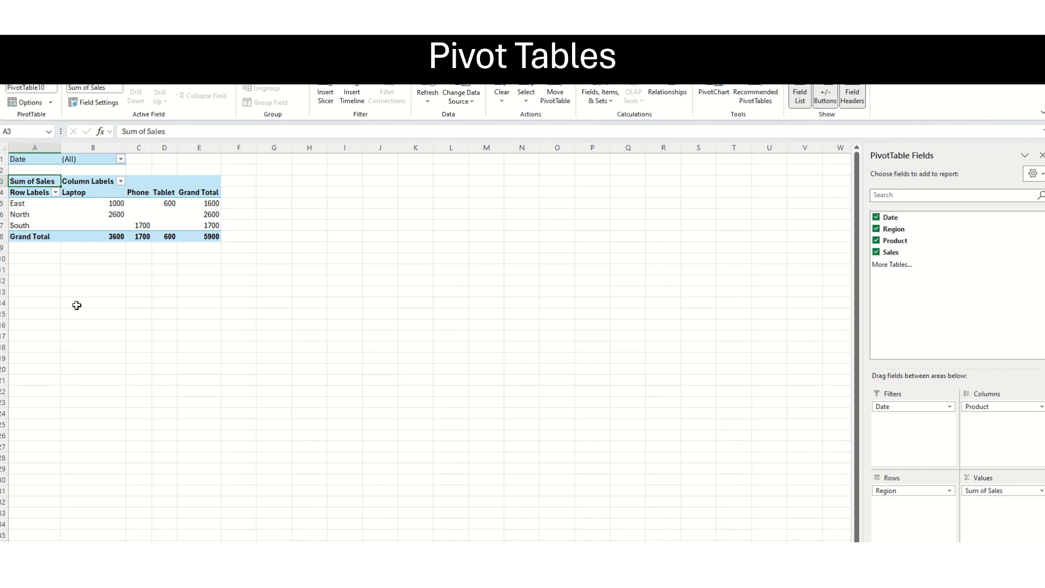
# Filter the PivotTable's column labels to show only the Laptop product
pyautogui.click(121, 181)
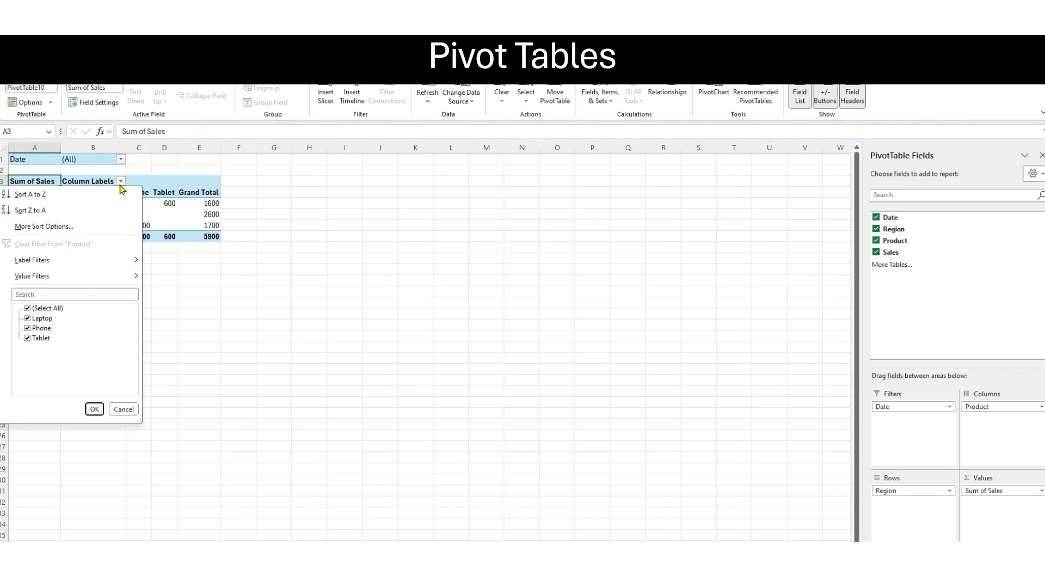
pyautogui.click(27, 308)
pyautogui.click(27, 318)
pyautogui.click(94, 411)
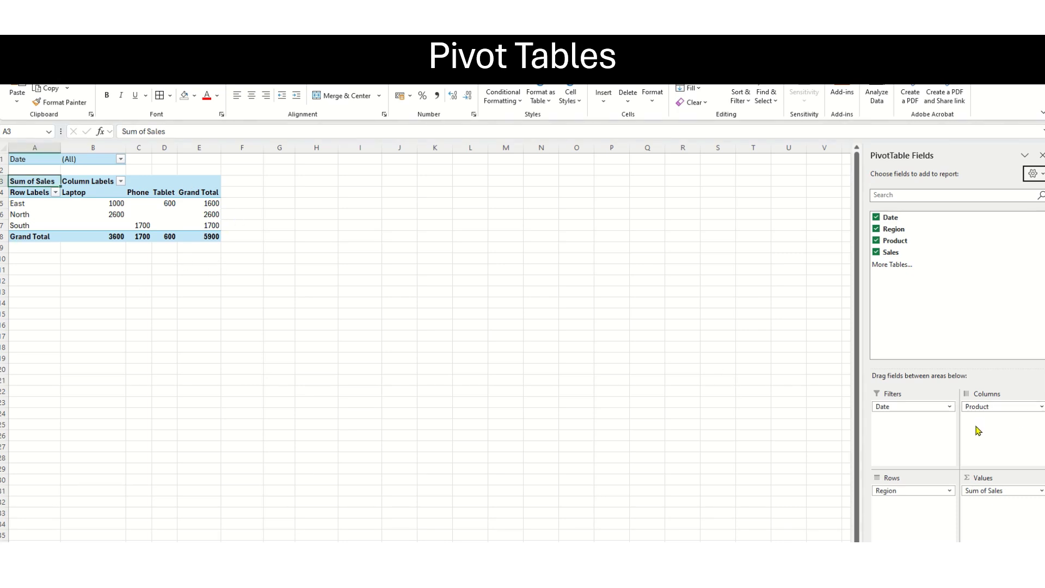
# Move the Product field from the PivotTable's columns to its rows, nested beneath Region
pyautogui.click(984, 407)
pyautogui.click(984, 408)
pyautogui.moveTo(982, 408); pyautogui.dragTo(915, 509)
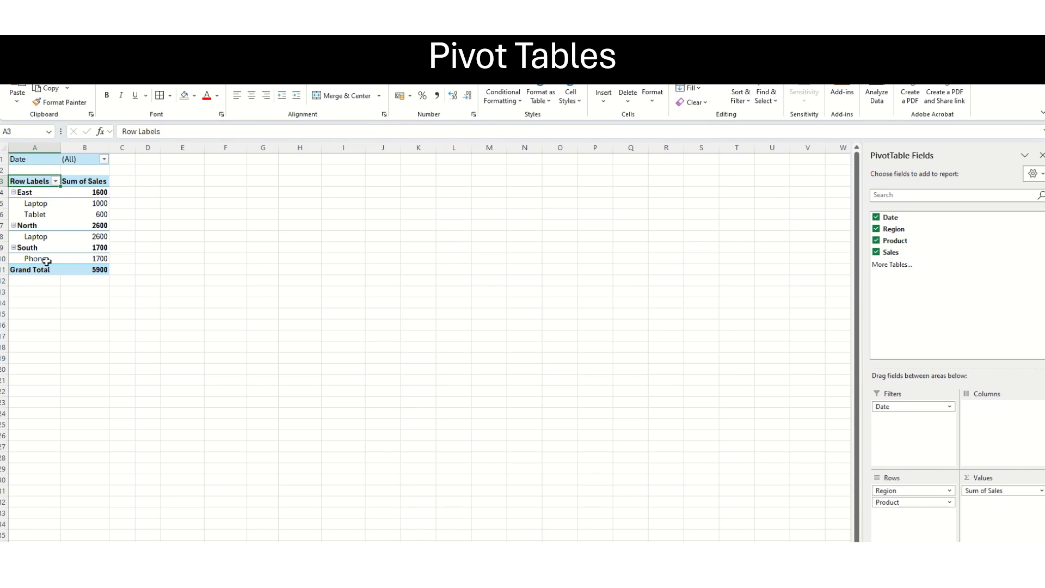
pyautogui.click(922, 491)
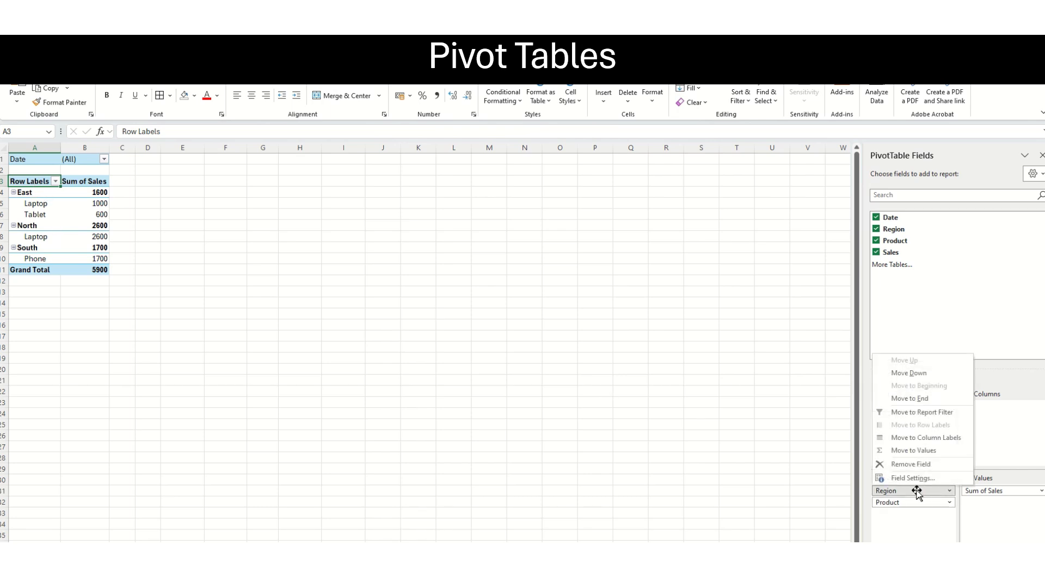
pyautogui.click(916, 491)
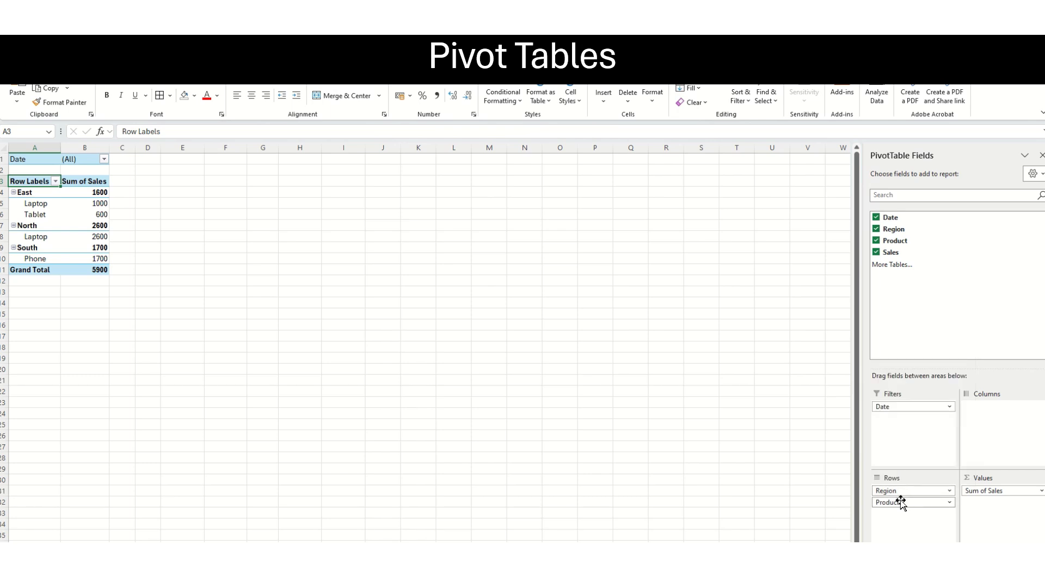
pyautogui.click(899, 502)
pyautogui.click(234, 317)
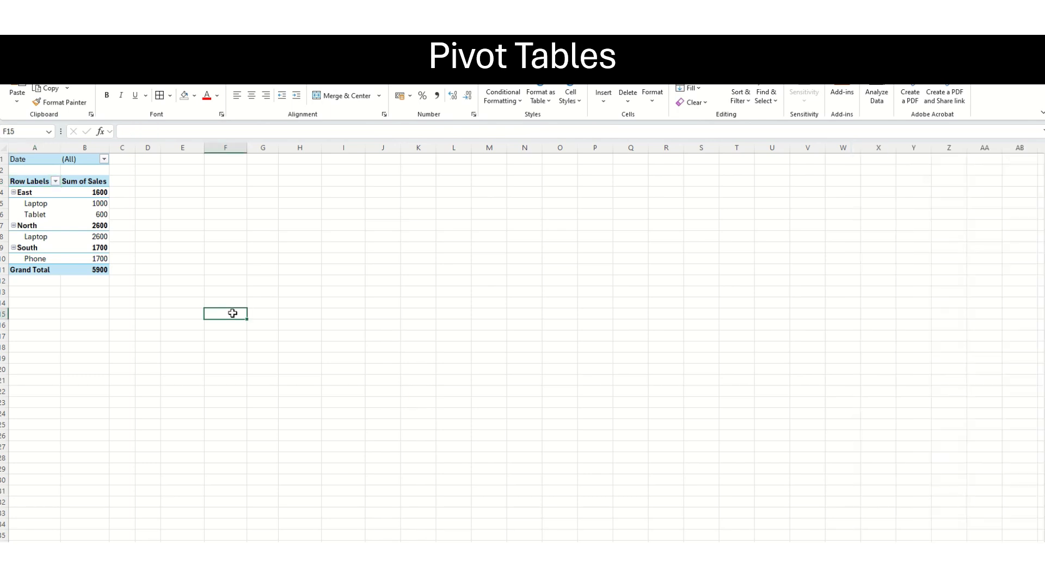
# Move the Date field from the PivotTable's filters to its columns
pyautogui.click(48, 193)
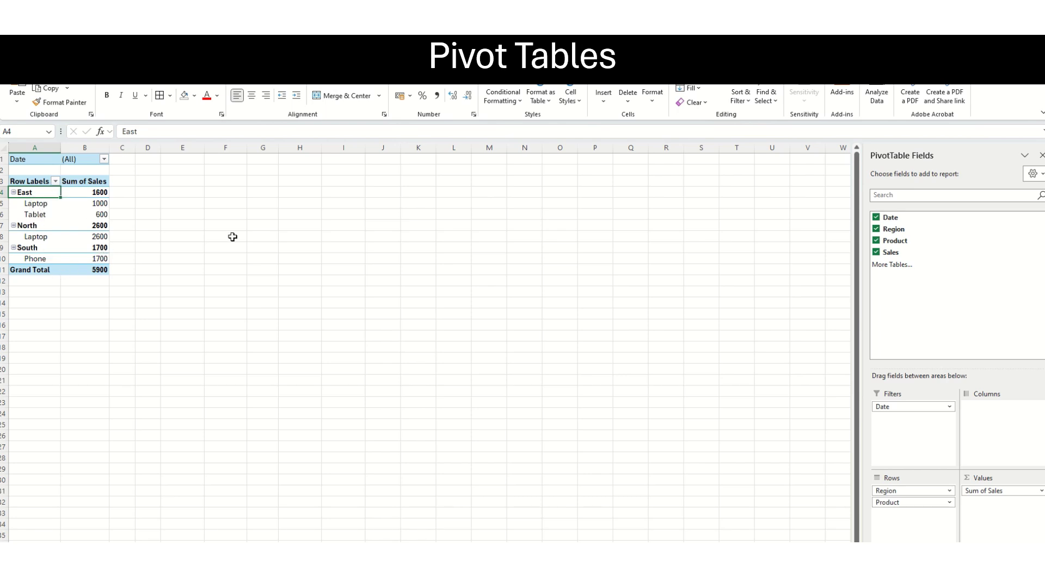
pyautogui.moveTo(925, 409); pyautogui.dragTo(999, 409)
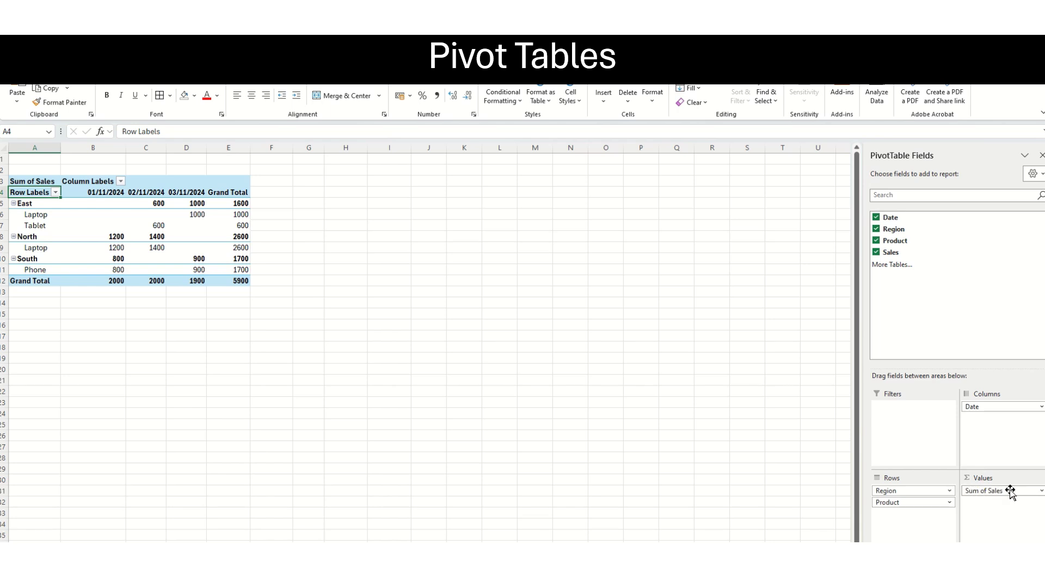
# Change the PivotTable's Sales value field to summarize by Average instead of Sum
pyautogui.click(1041, 493)
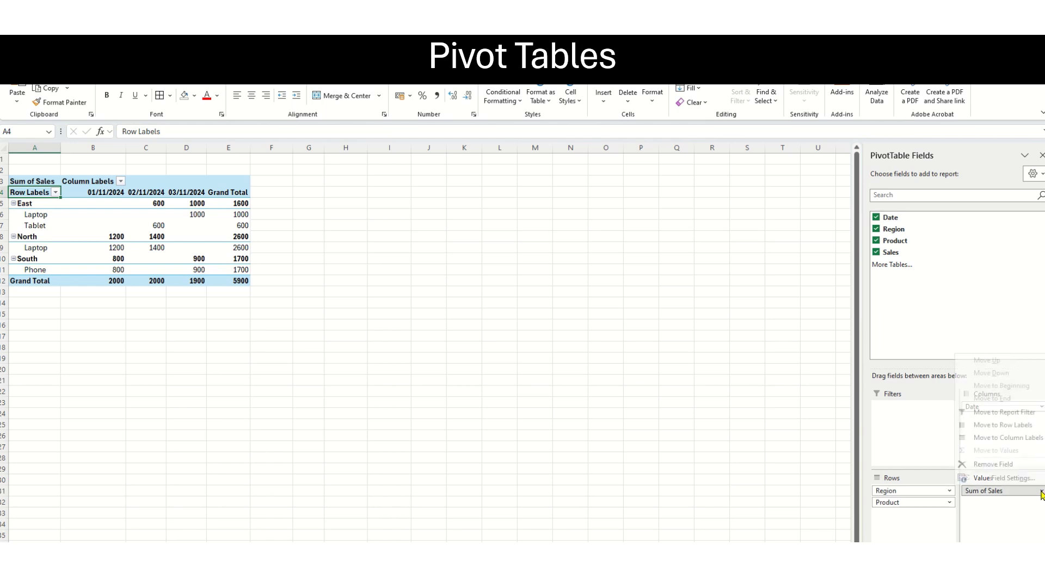
pyautogui.click(1024, 479)
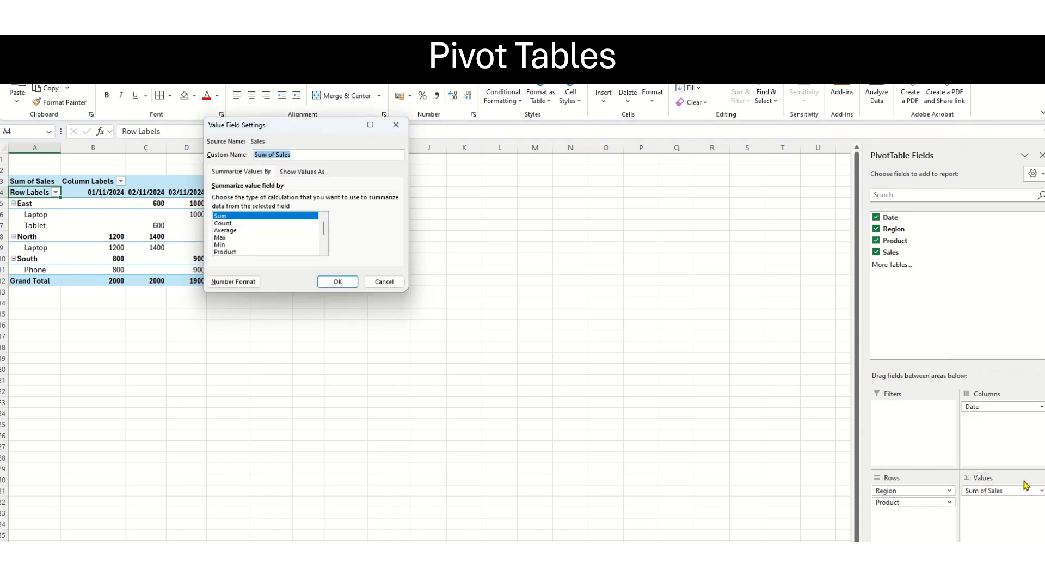
pyautogui.click(223, 223)
pyautogui.click(226, 231)
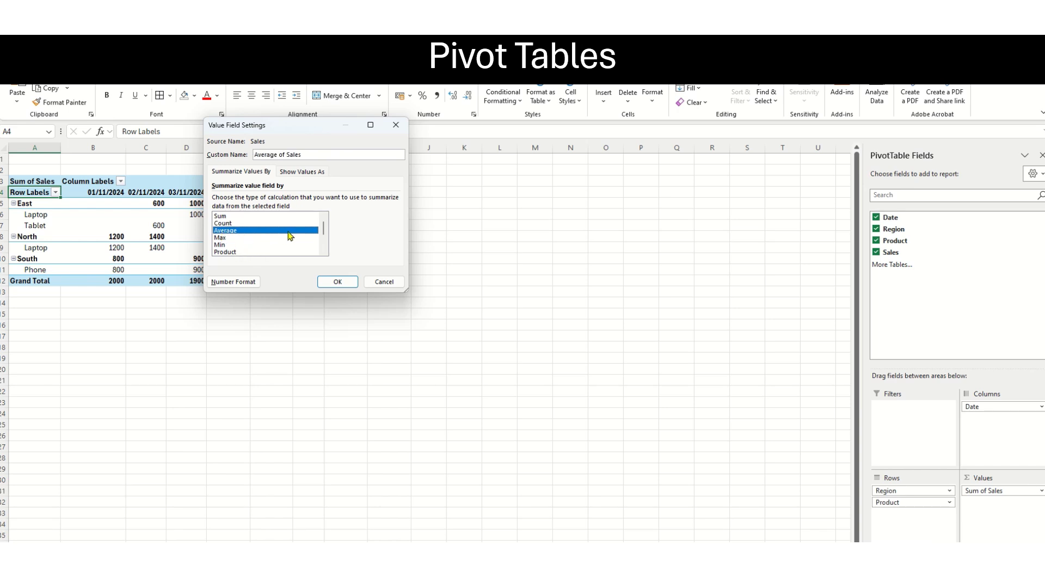
pyautogui.click(329, 282)
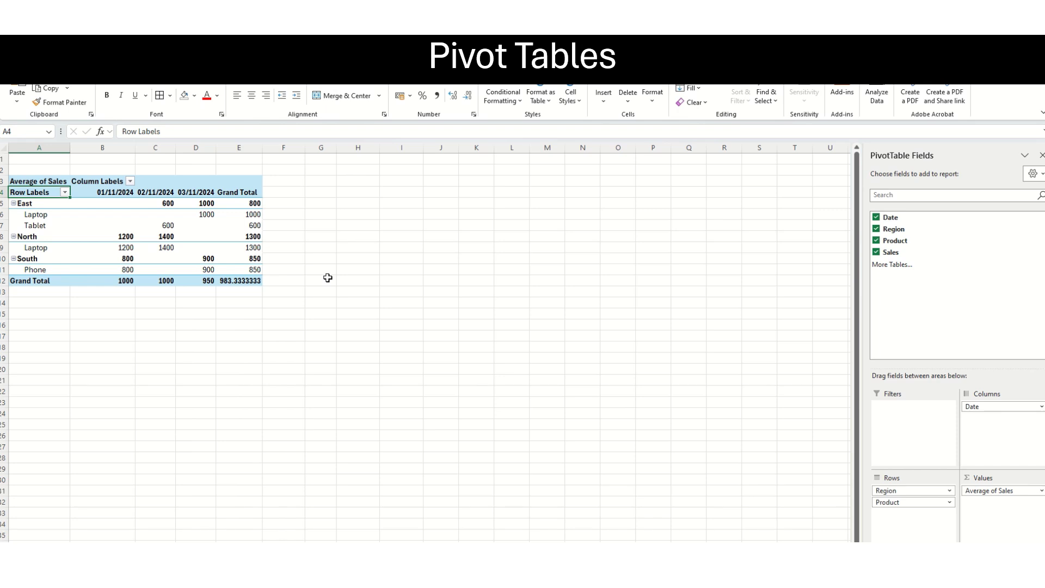